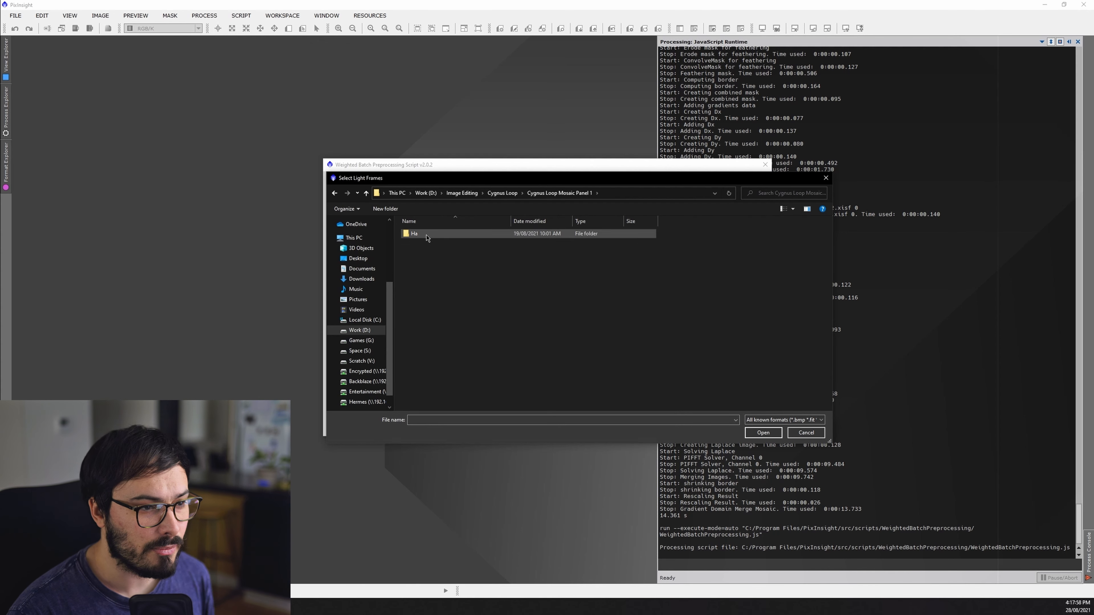
# - Add all Ha 2x2 light frames from the 308.60 Deg, 2021-08-17 LIGHT folder of Cygnus Loop Mosaic Panel 1
pyautogui.doubleClick(424, 235)
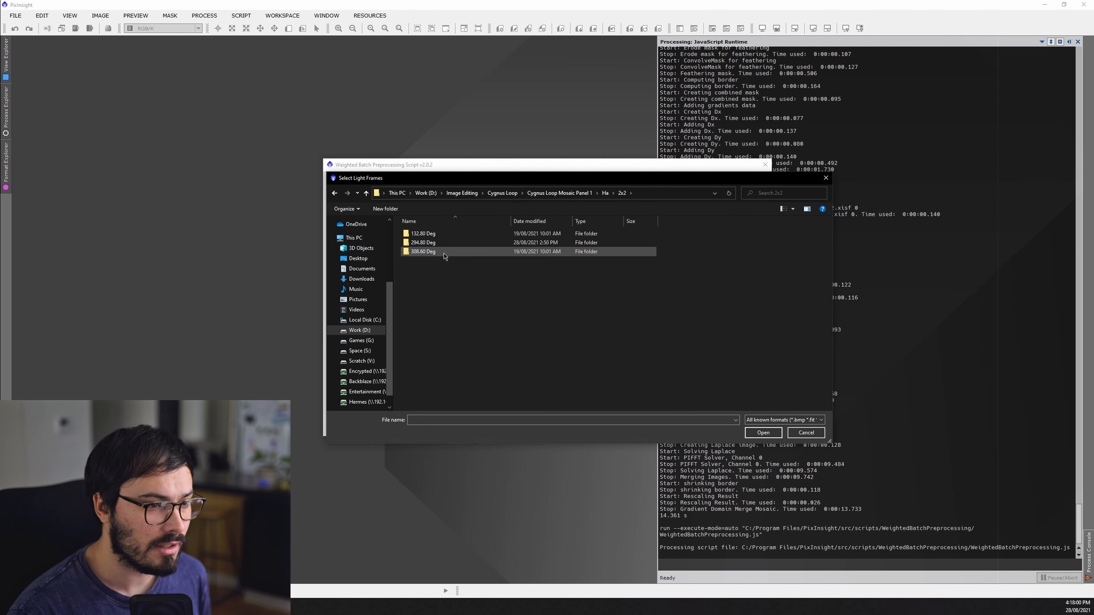
pyautogui.doubleClick(440, 244)
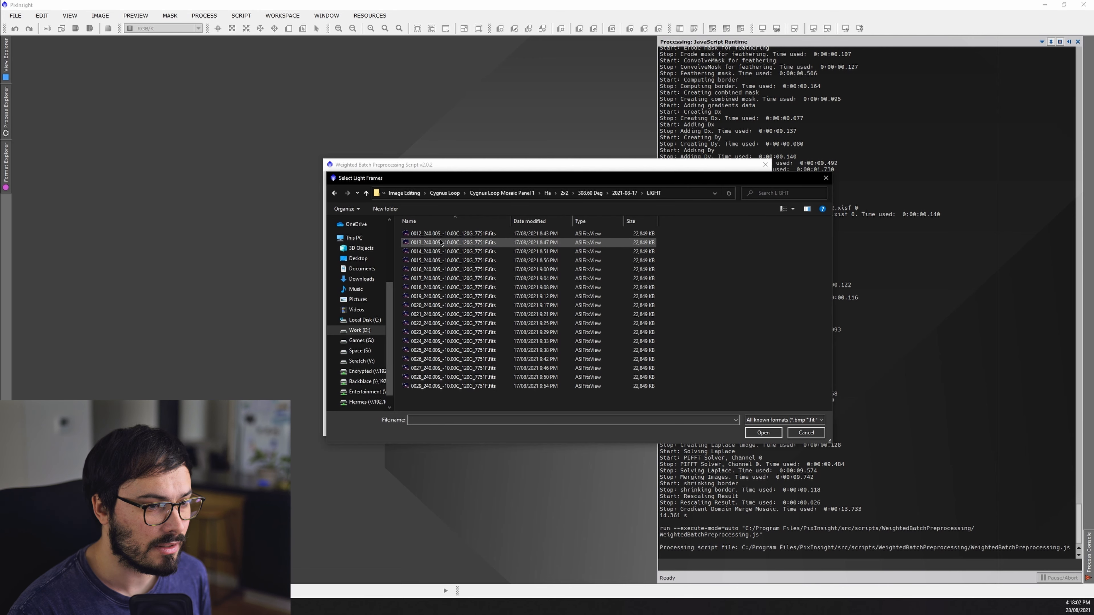
pyautogui.click(440, 244)
pyautogui.hotkey('ctrl', 'a')
pyautogui.click(764, 433)
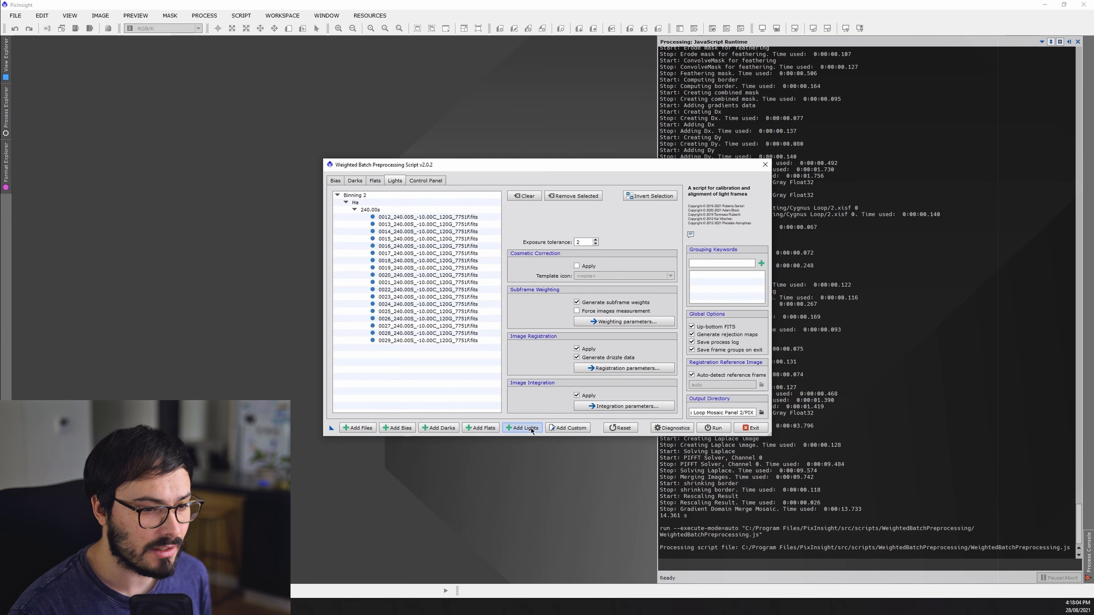
# - Add all light frames from the 294.80 Deg, 2021-08-19 LIGHT folder of the panel's Ha 2x2 data
pyautogui.click(521, 427)
pyautogui.doubleClick(434, 244)
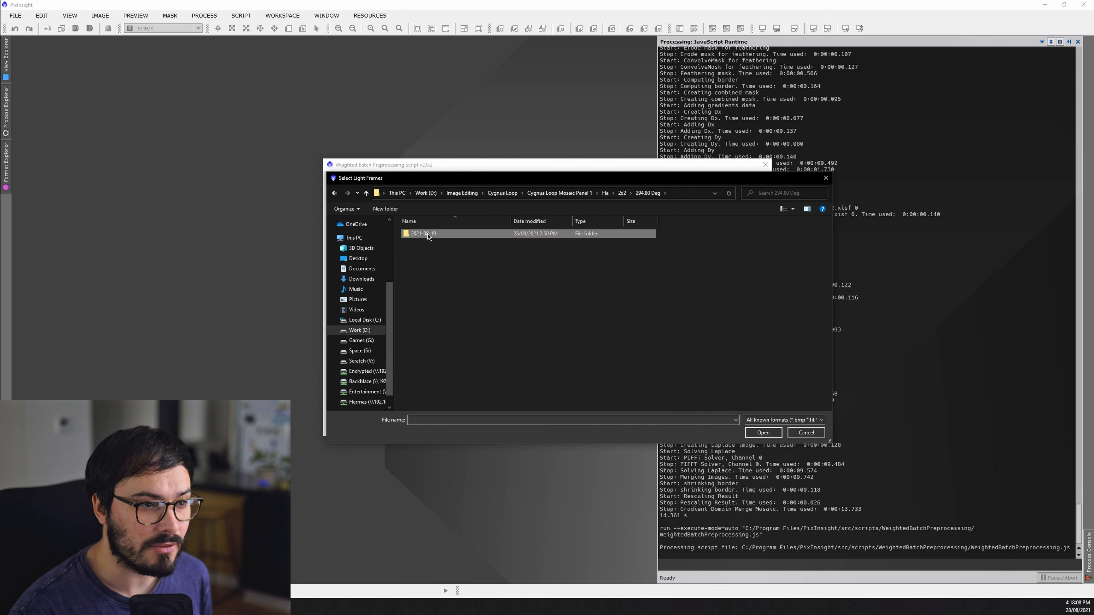
pyautogui.click(431, 244)
pyautogui.hotkey('ctrl', 'a')
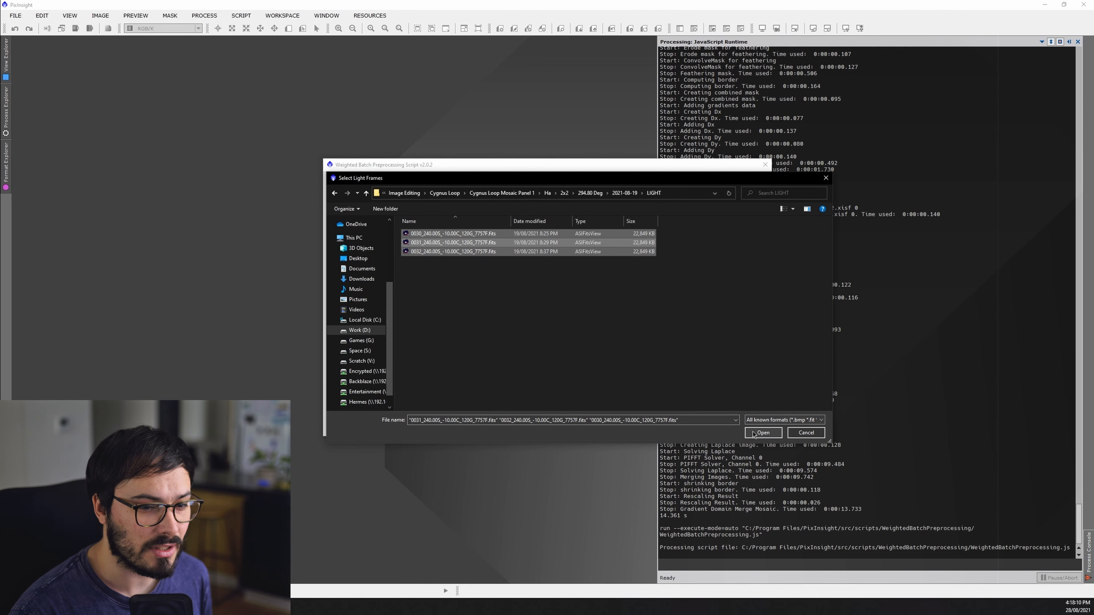
pyautogui.click(763, 433)
# - Add all light frames from the 132.80 Deg, 2021-08-16 LIGHT folder of the panel's Ha 2x2 data
pyautogui.click(522, 428)
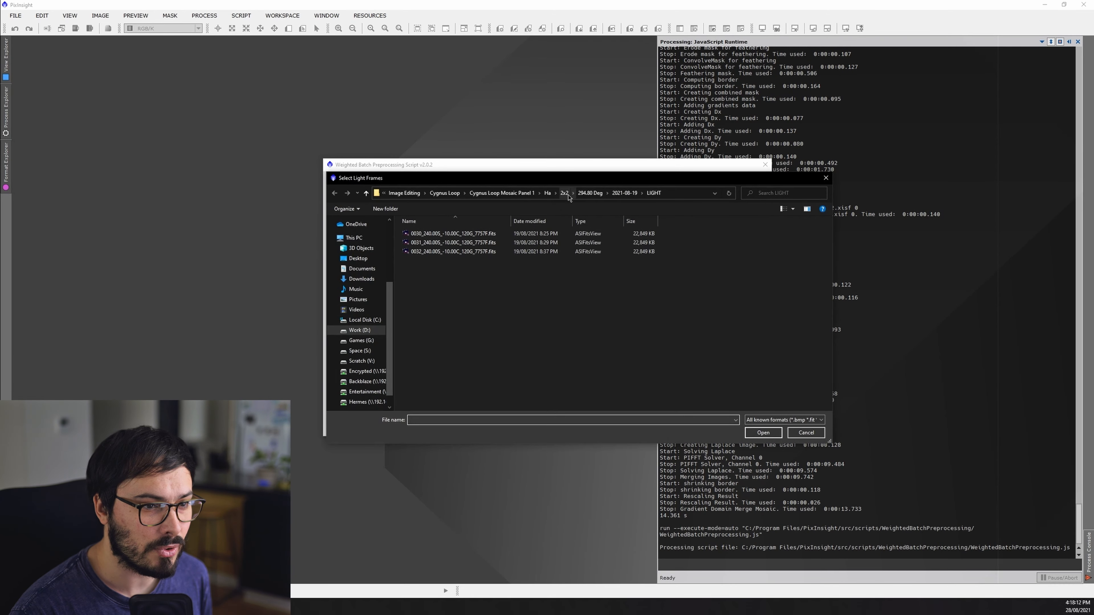
pyautogui.doubleClick(427, 234)
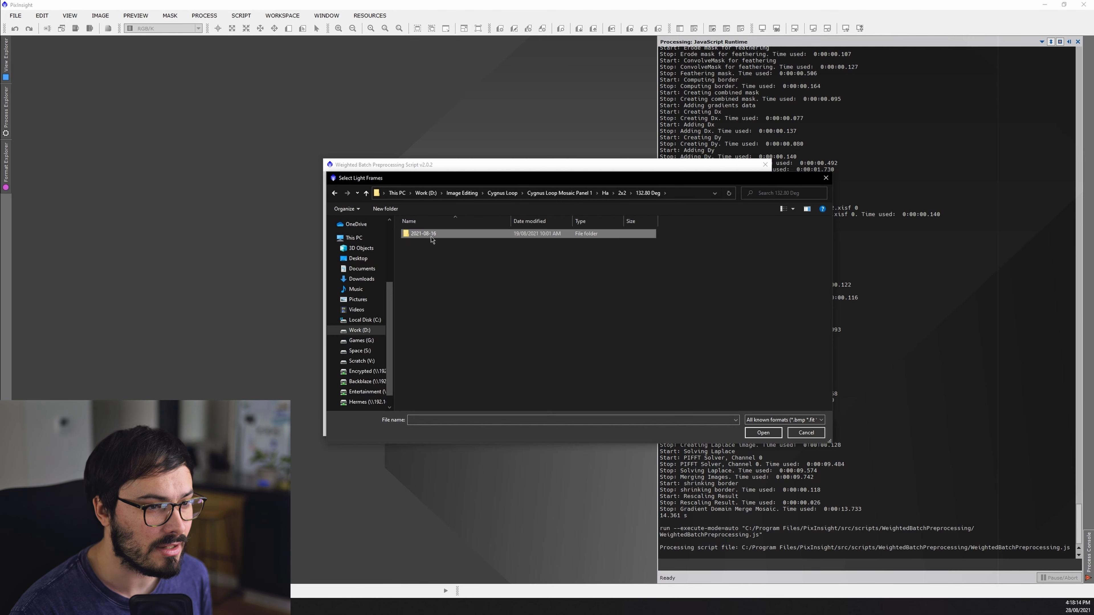
pyautogui.doubleClick(430, 234)
pyautogui.doubleClick(430, 235)
pyautogui.click(438, 244)
pyautogui.hotkey('ctrl', 'a')
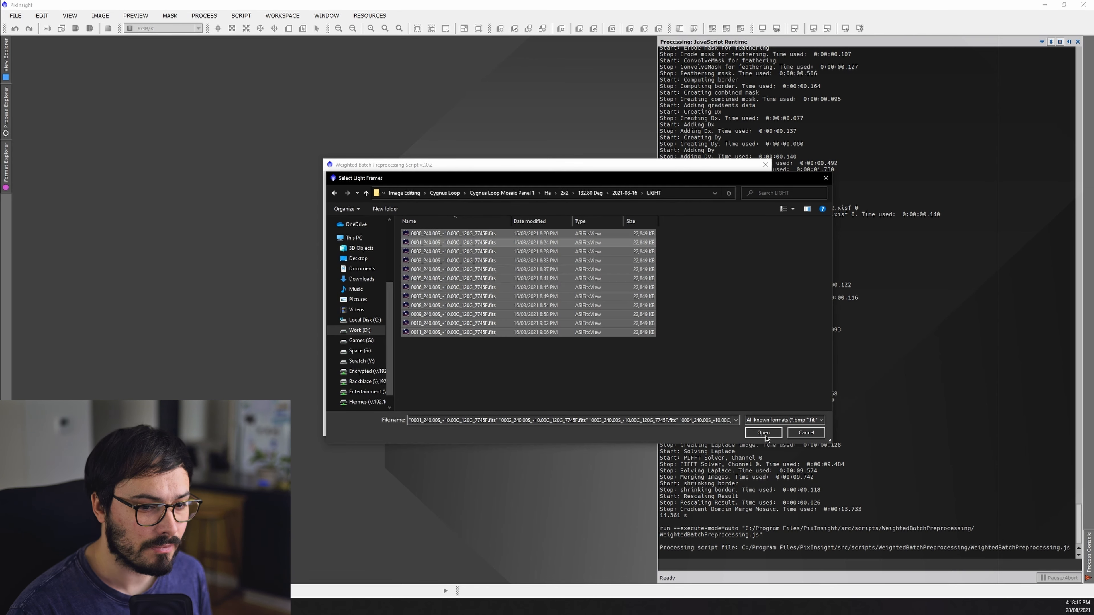
pyautogui.press('Return')
# - Add all flat frames from the 308.60 Deg, 2021-08-17 FLAT folder of the panel's Ha 2x2 data
pyautogui.click(495, 428)
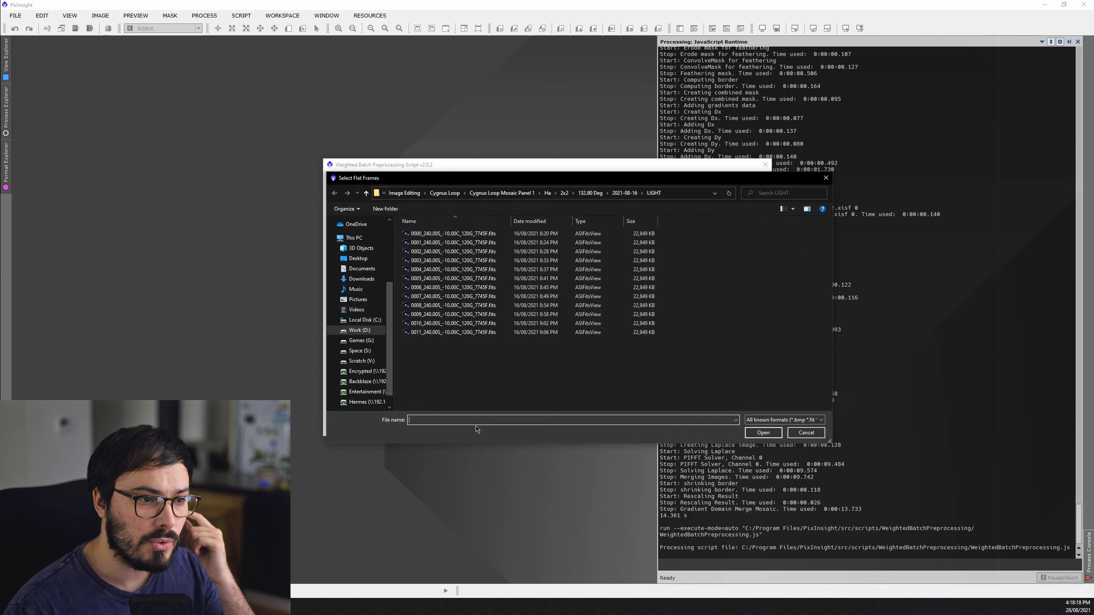
pyautogui.click(564, 193)
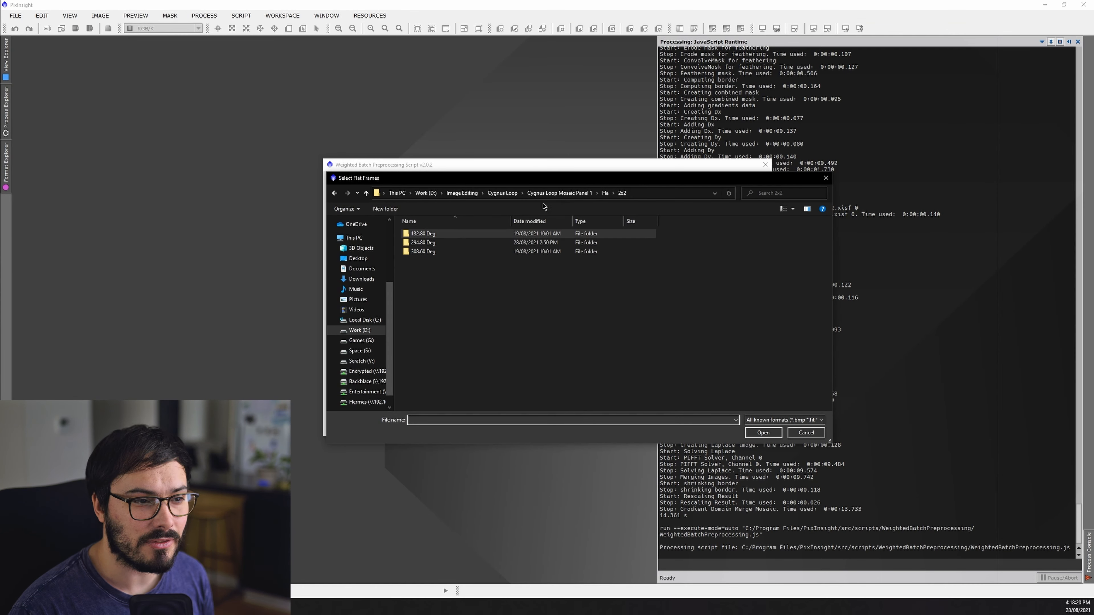
pyautogui.doubleClick(449, 250)
pyautogui.doubleClick(448, 234)
pyautogui.doubleClick(444, 234)
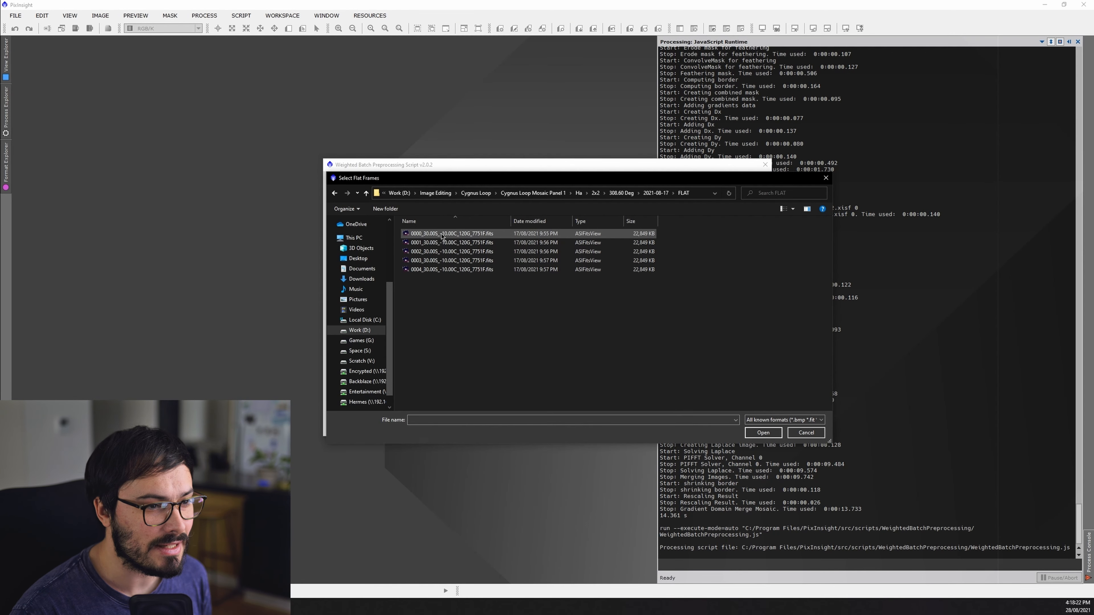
pyautogui.click(447, 243)
pyautogui.hotkey('ctrl', 'a')
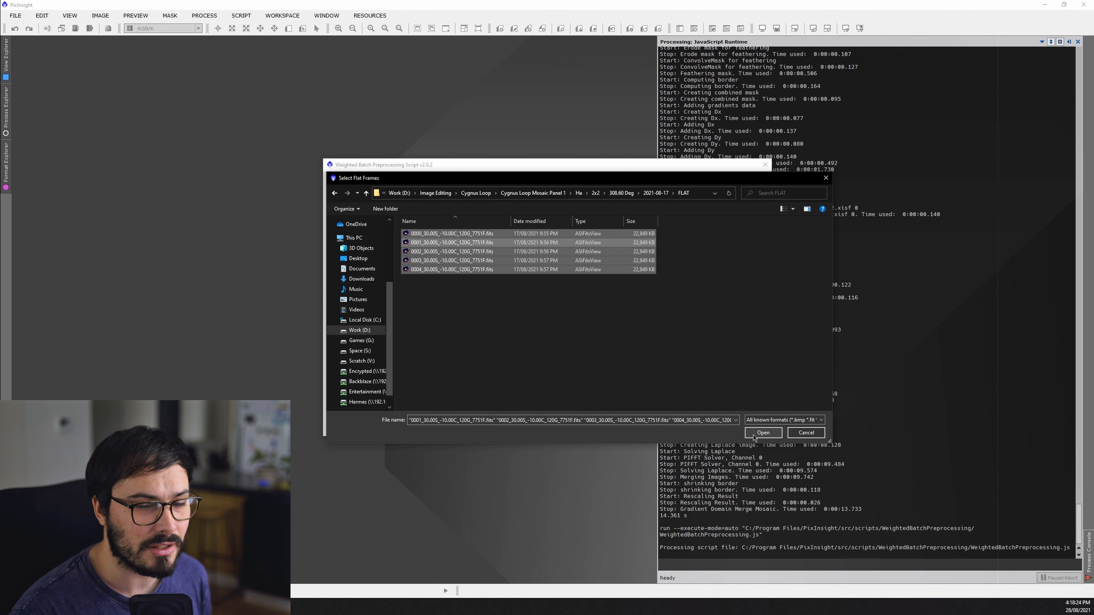
pyautogui.click(763, 432)
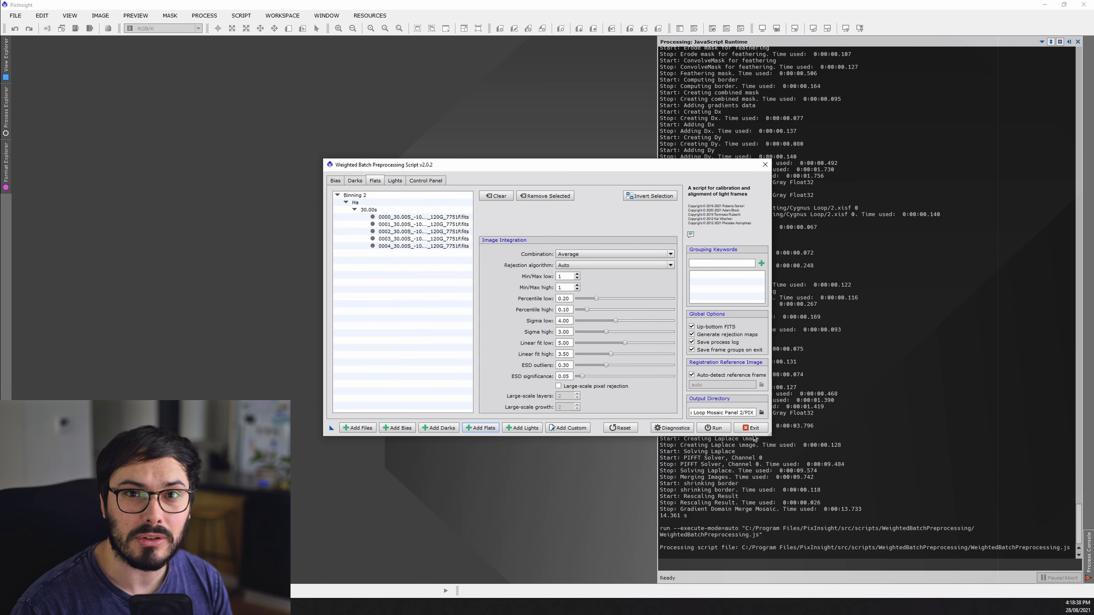
# - Add all dark frames matching the flats' exposure from the 30.00S_2x2_120G folder in the .Calibration 294MM library
pyautogui.click(393, 180)
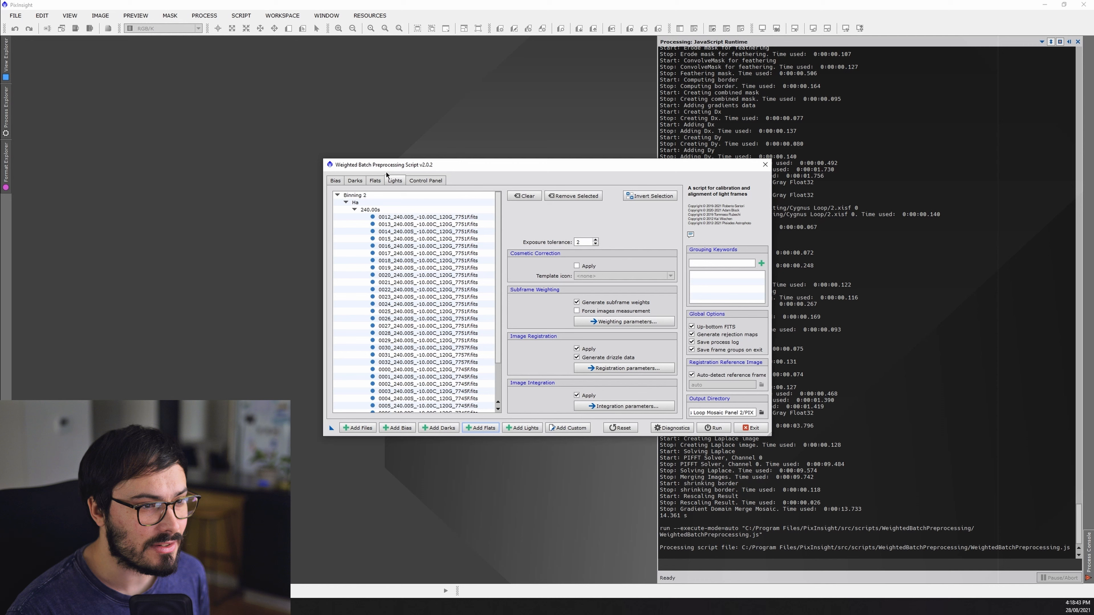
pyautogui.click(375, 180)
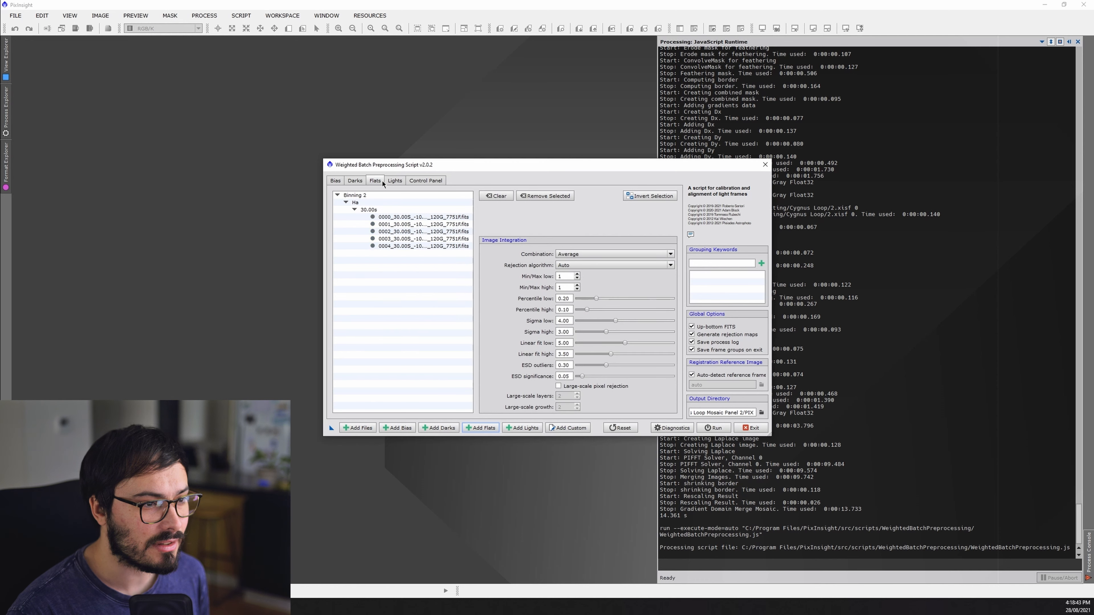
pyautogui.click(355, 180)
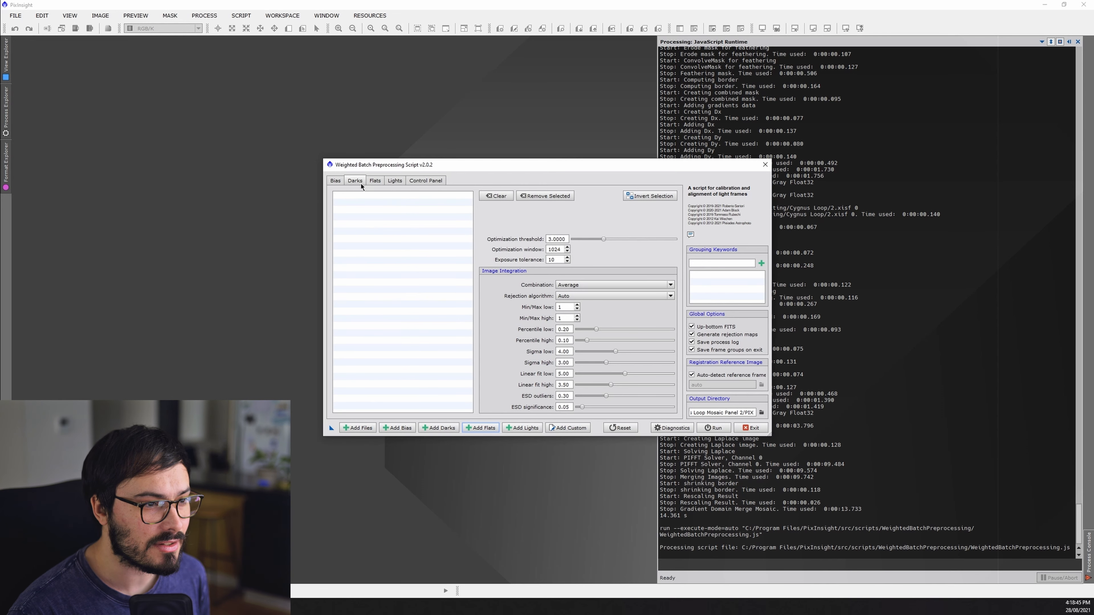
pyautogui.click(436, 428)
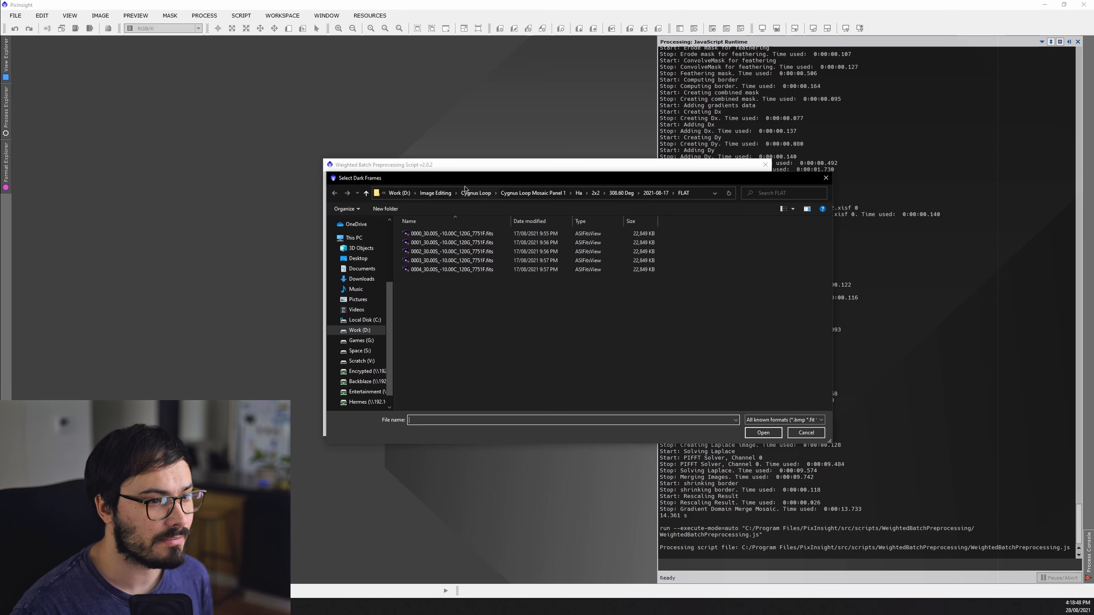
pyautogui.click(449, 195)
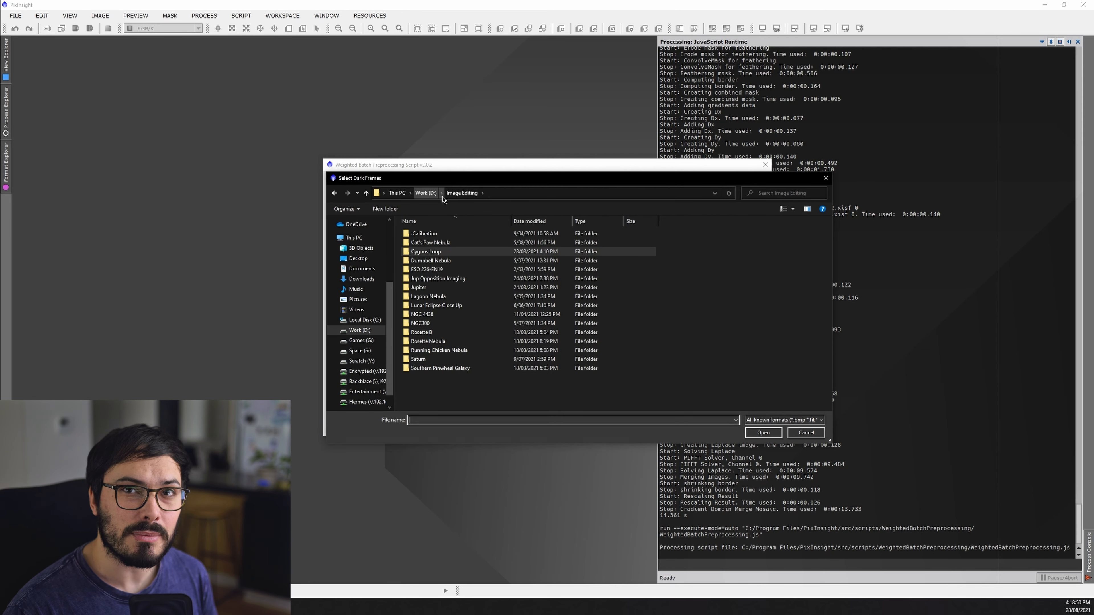
pyautogui.doubleClick(458, 234)
pyautogui.doubleClick(457, 235)
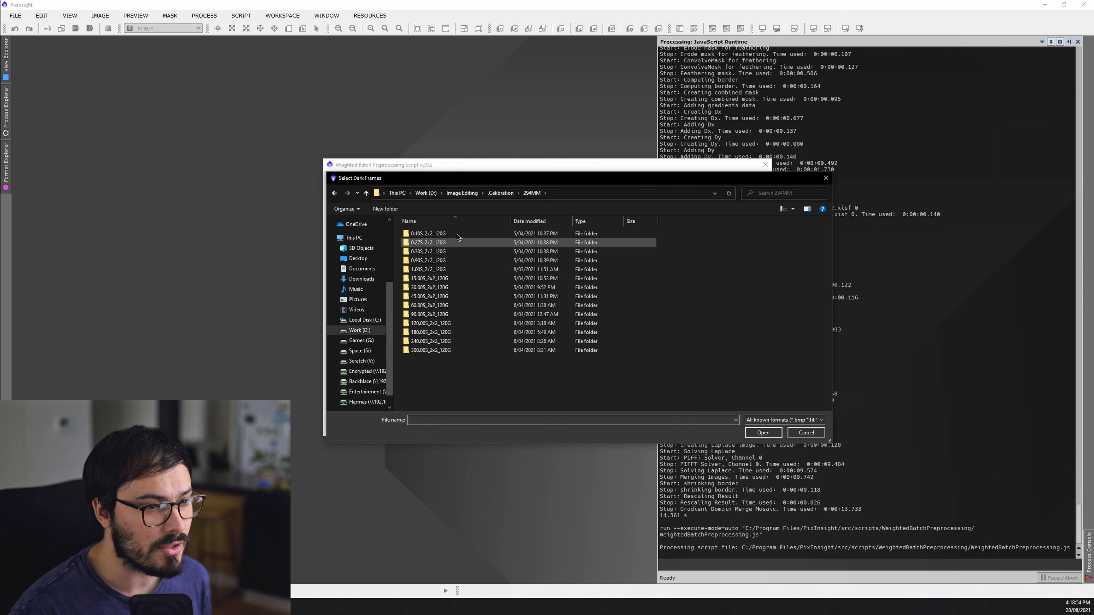
pyautogui.doubleClick(454, 287)
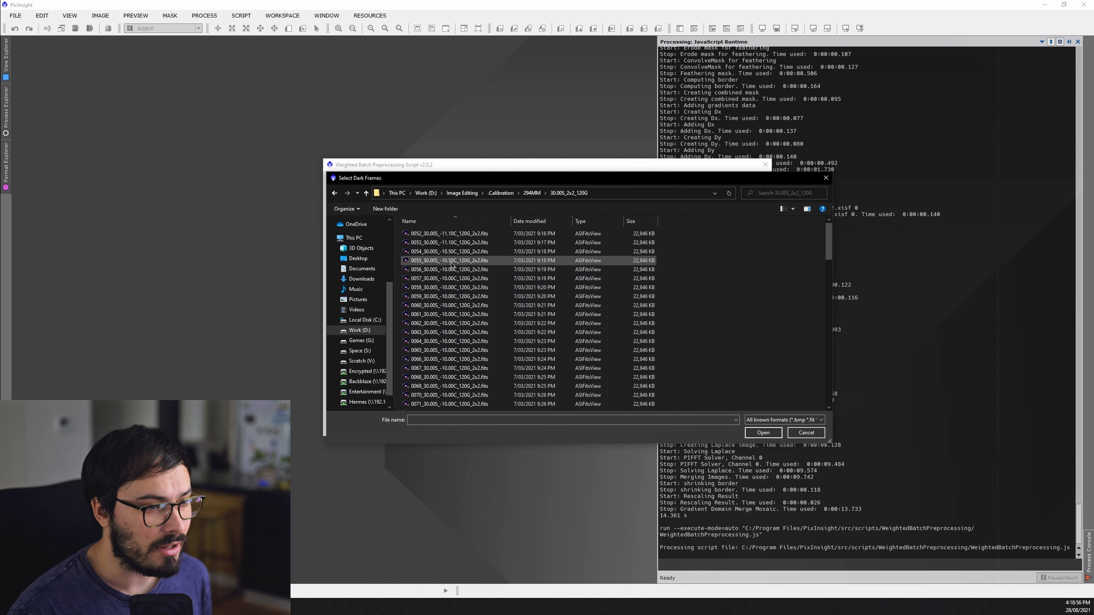
pyautogui.scroll(-20, 461, 276)
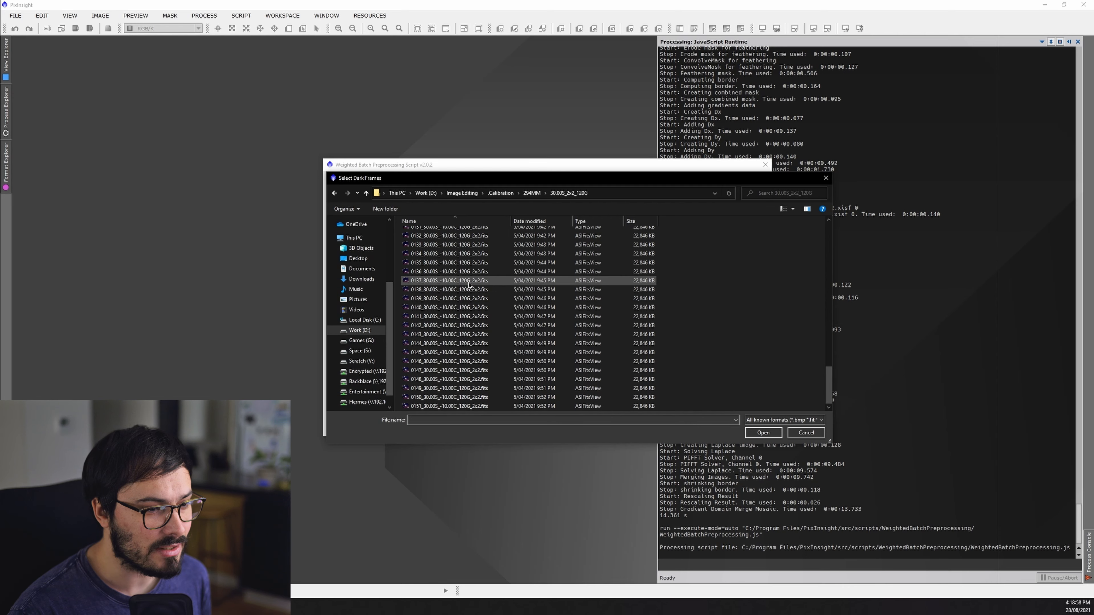
pyautogui.click(468, 288)
pyautogui.hotkey('ctrl', 'a')
pyautogui.click(770, 437)
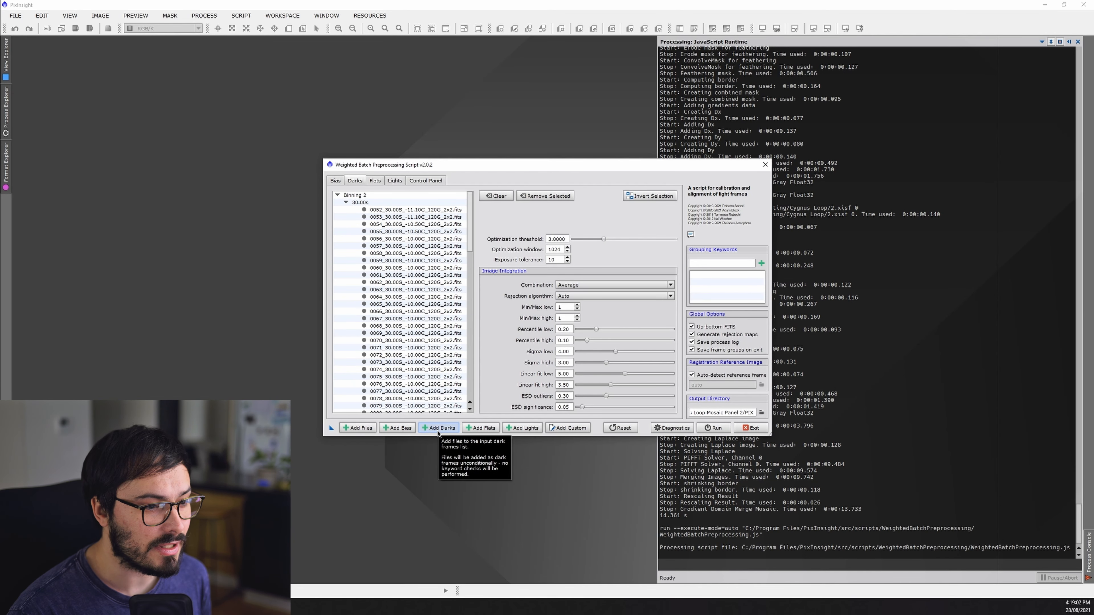
# - Add all dark frames matching the lights' exposure from the 240.00S_2x2_120G folder in the 294MM calibration library
pyautogui.click(374, 181)
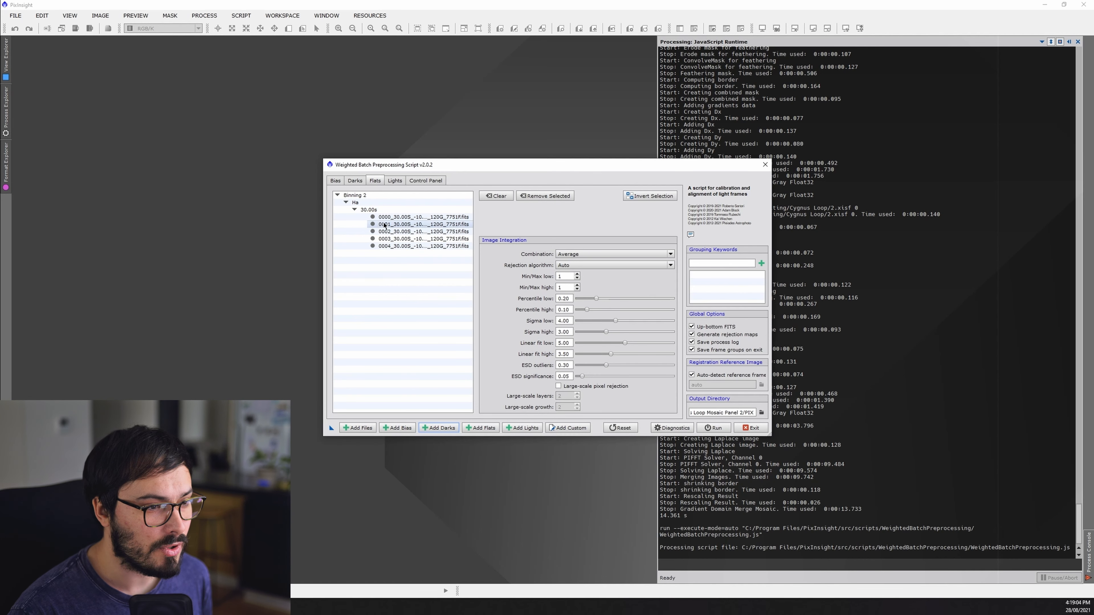
pyautogui.click(400, 180)
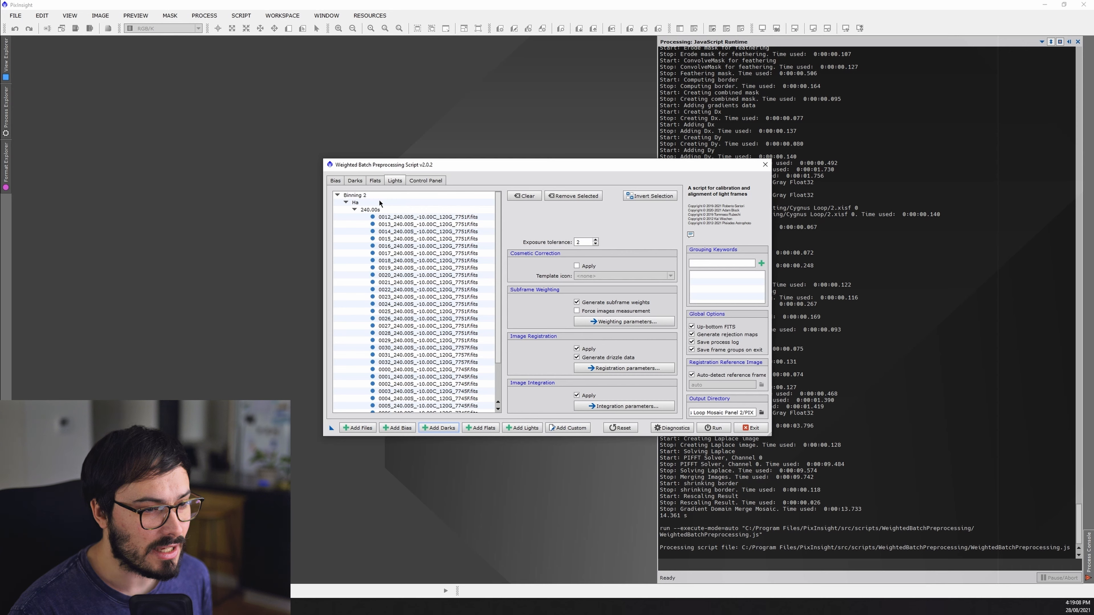
pyautogui.click(435, 427)
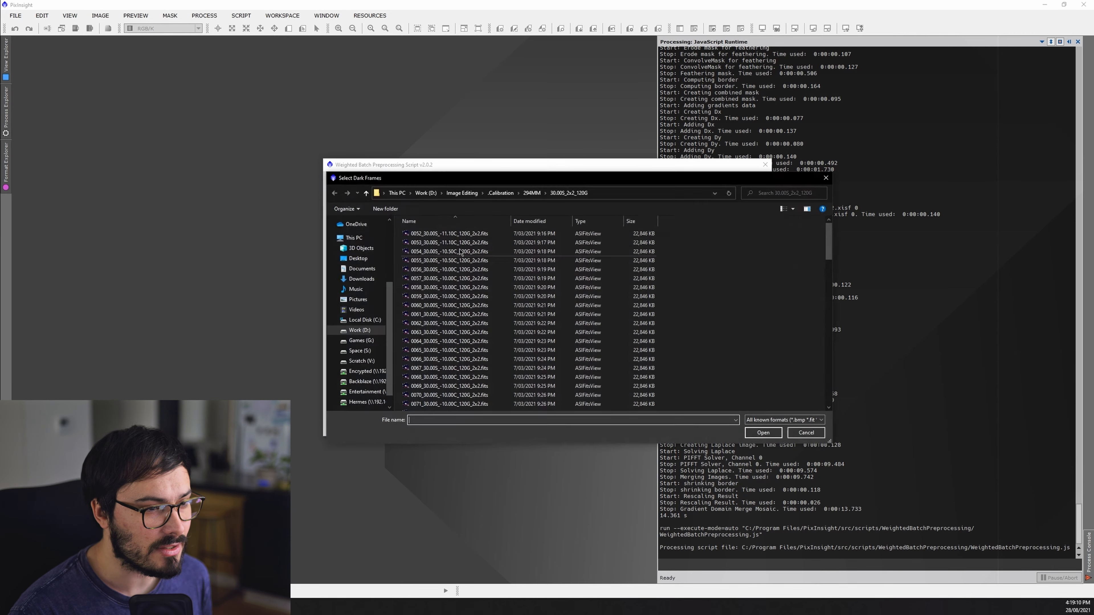
pyautogui.click(532, 193)
pyautogui.doubleClick(435, 340)
pyautogui.scroll(-20, 452, 310)
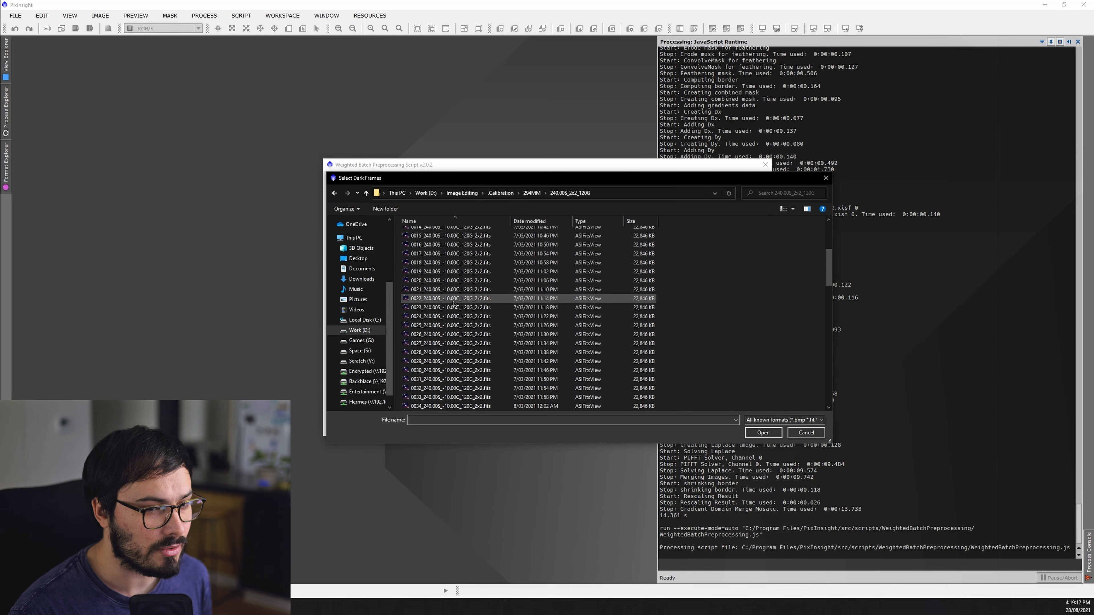
pyautogui.click(453, 310)
pyautogui.hotkey('ctrl', 'a')
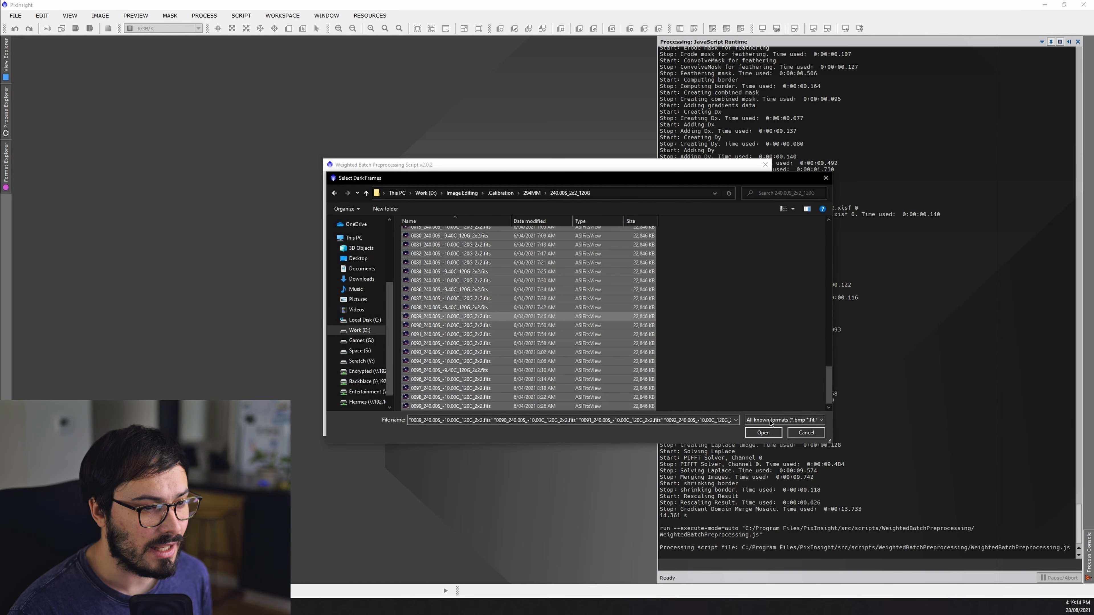
pyautogui.click(763, 433)
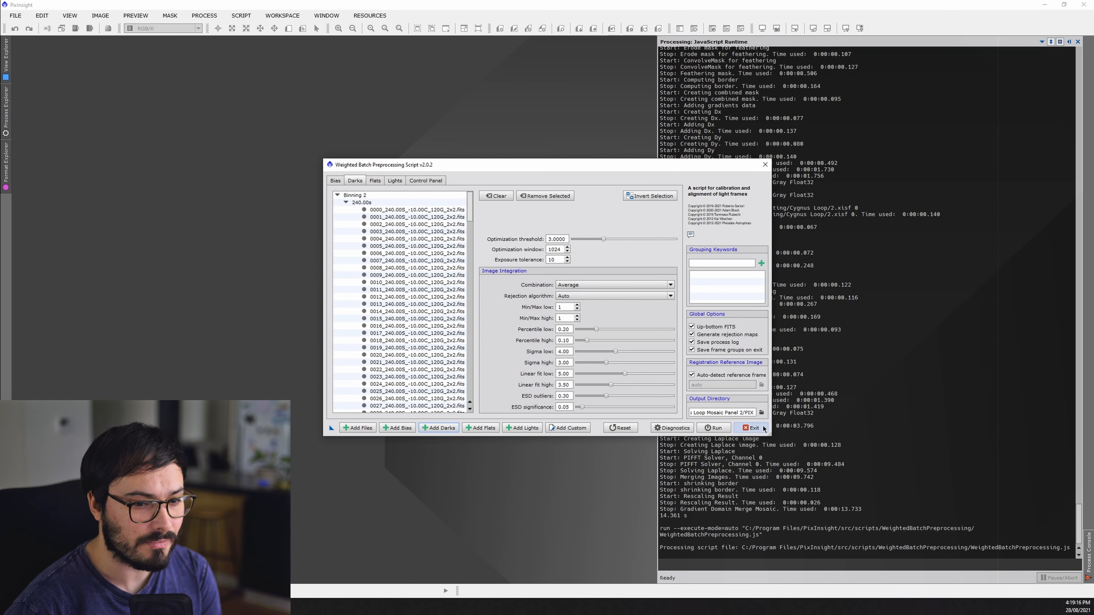
# - Create a folder named PIX inside Cygnus Loop Mosaic Panel 1 and set it as the output directory
pyautogui.click(761, 412)
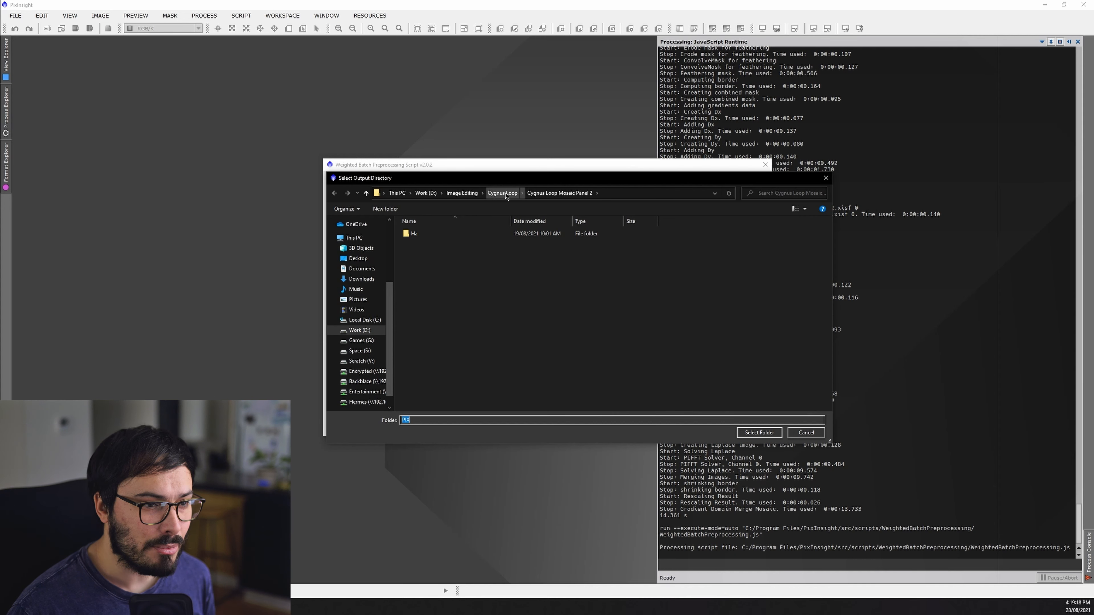
pyautogui.click(502, 194)
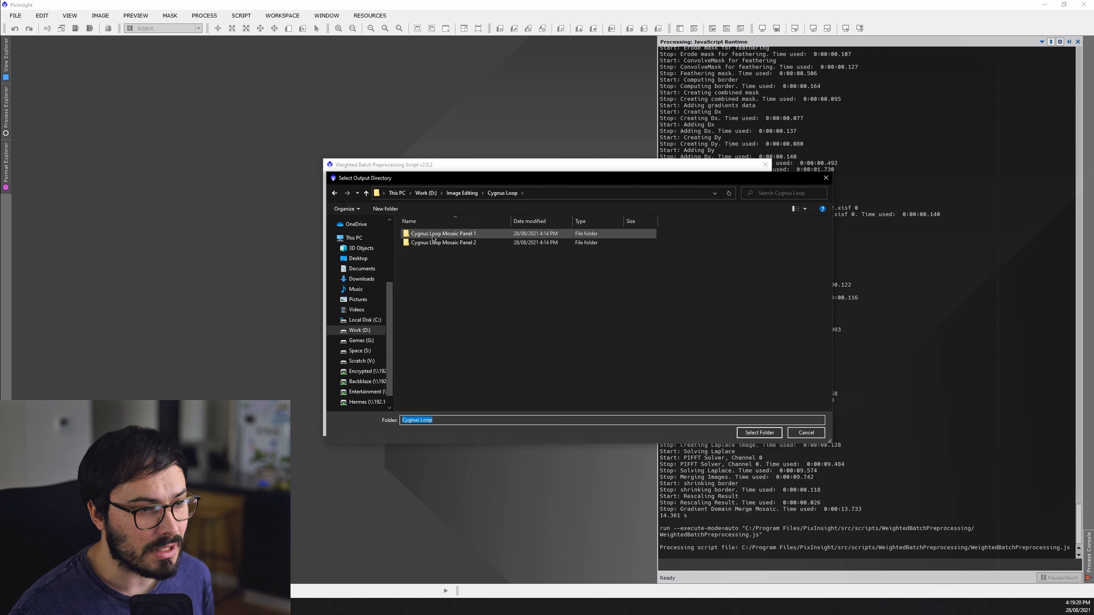
pyautogui.doubleClick(450, 237)
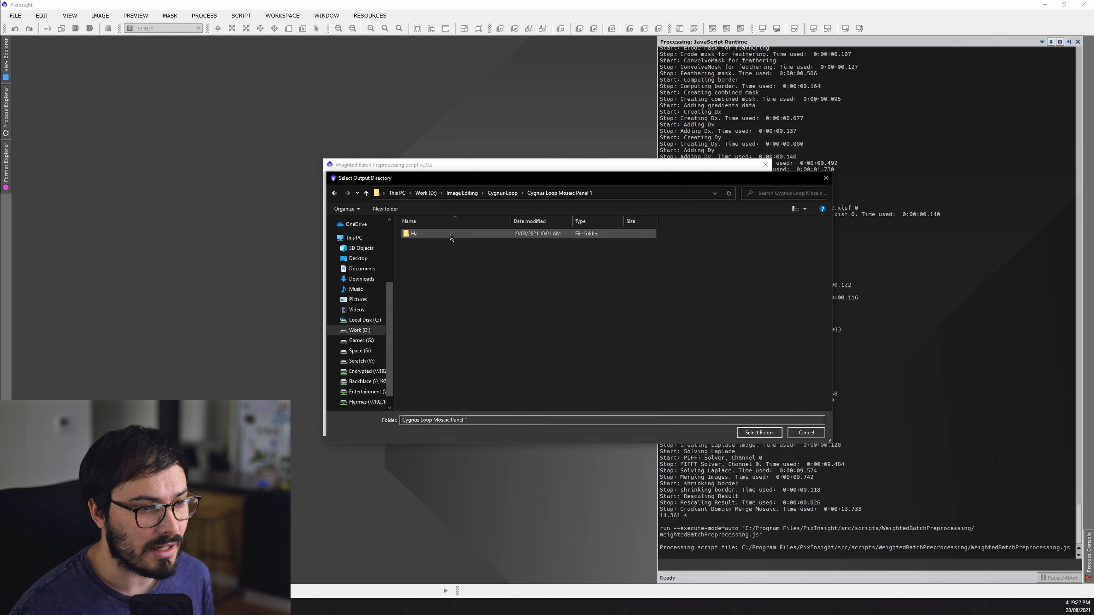
pyautogui.hotkey('ctrl', 'shift', 'n')
pyautogui.write('PIX')
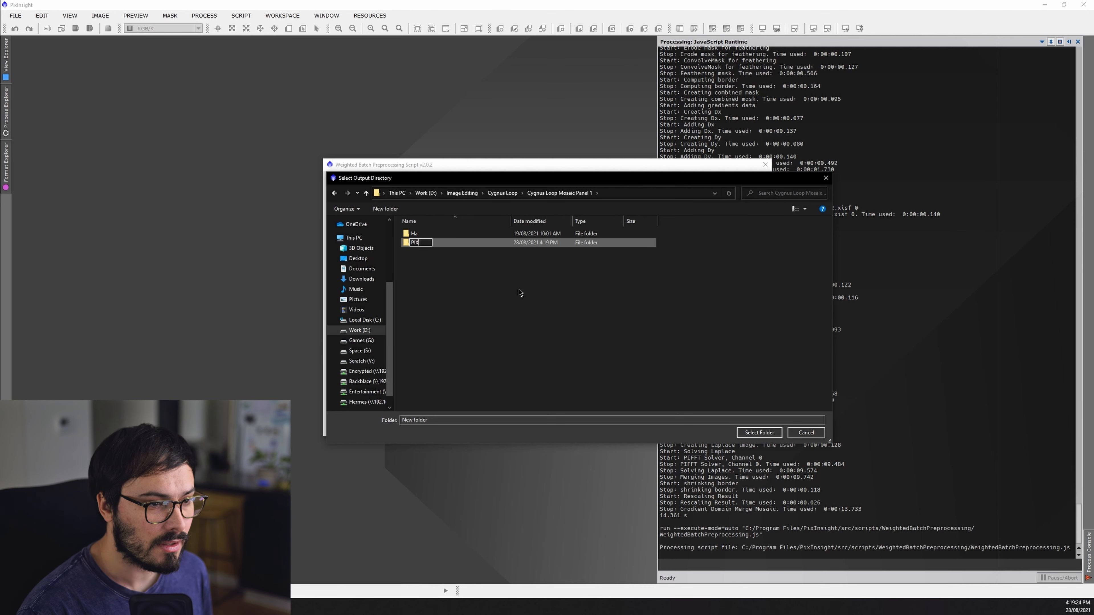
pyautogui.press('Return')
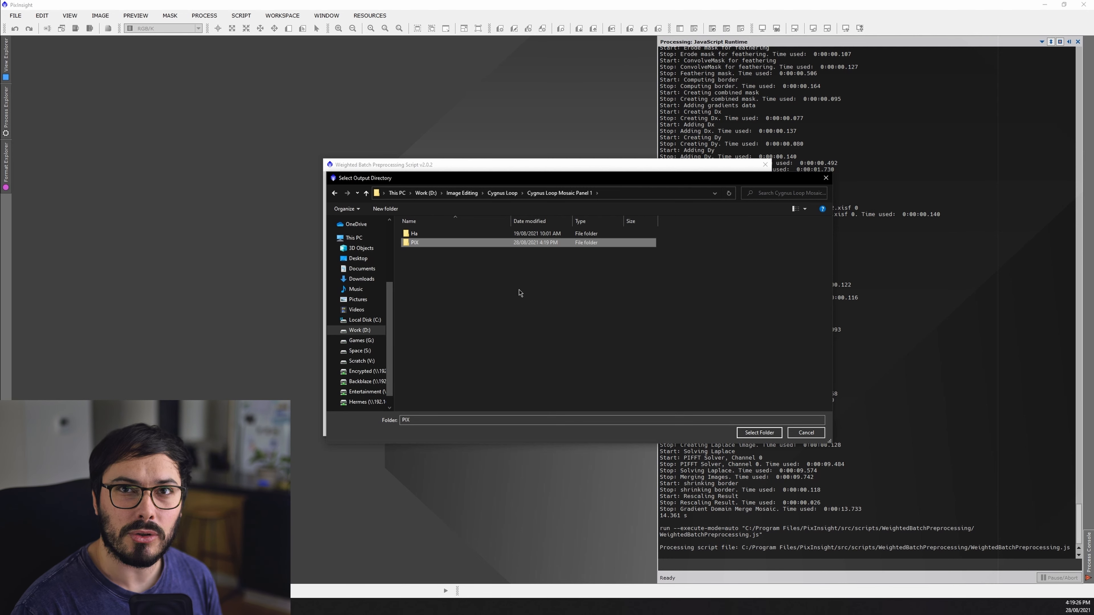
pyautogui.press('Return')
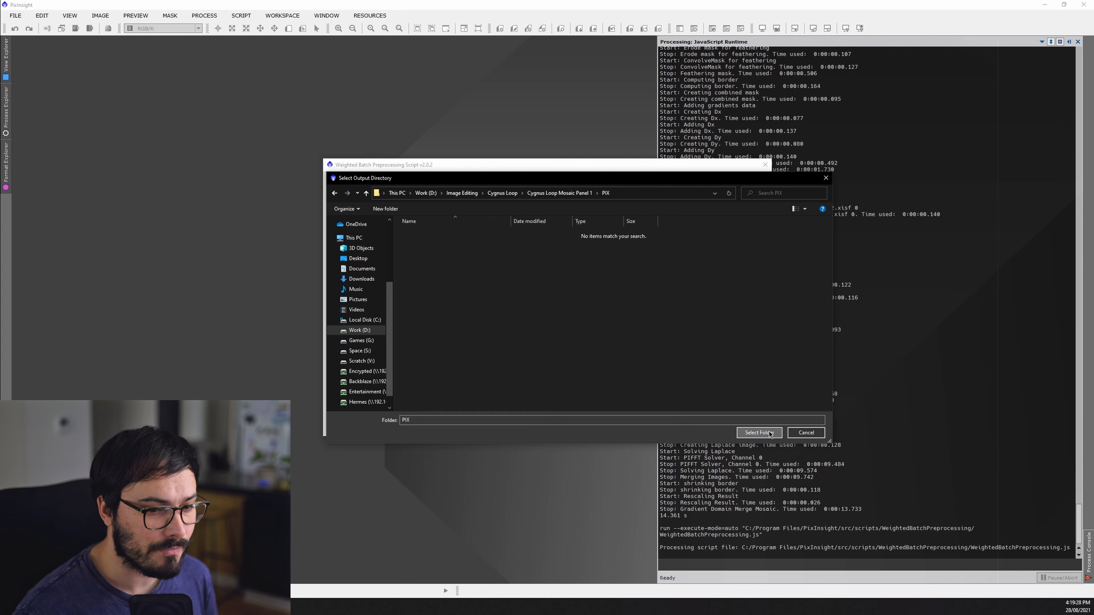
pyautogui.click(759, 432)
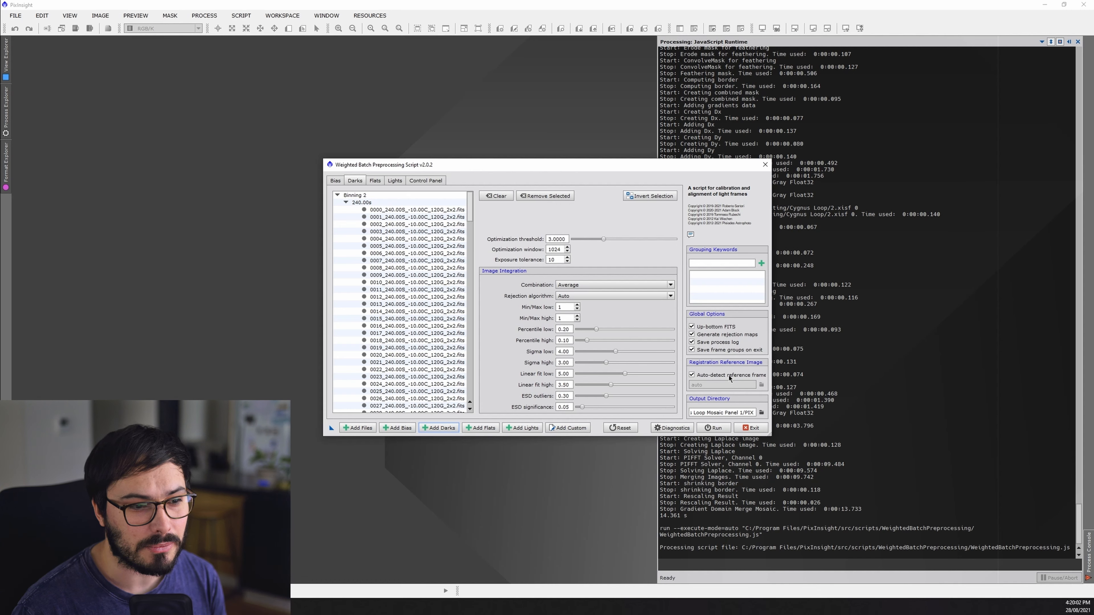
# - Run the preprocessing for Cygnus Loop Mosaic Panel 1 despite the missing bias frames and dismiss the finished report
pyautogui.click(721, 429)
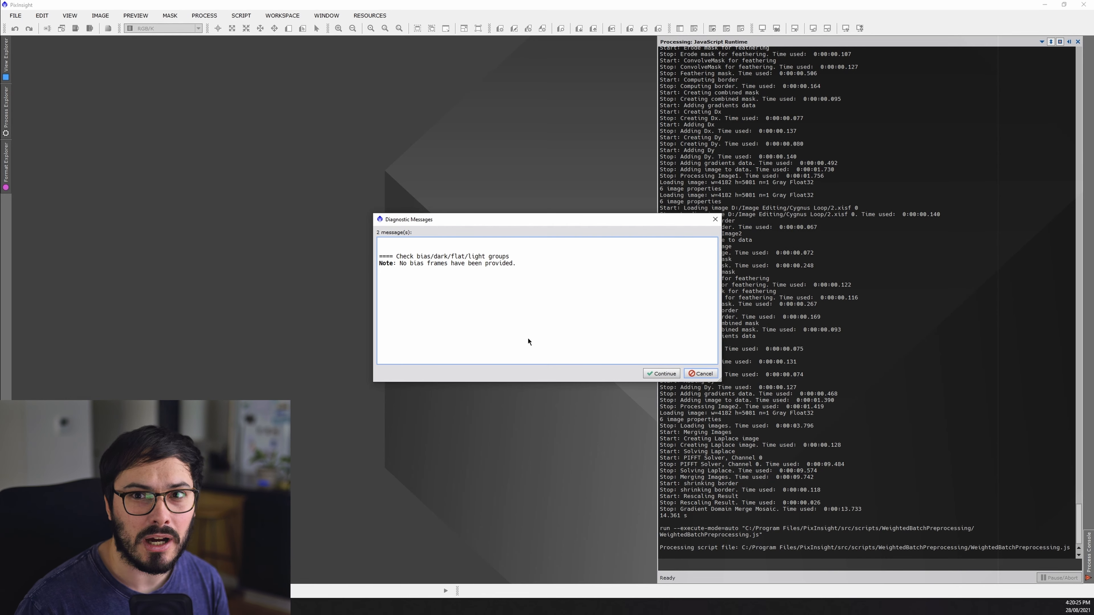
pyautogui.click(673, 378)
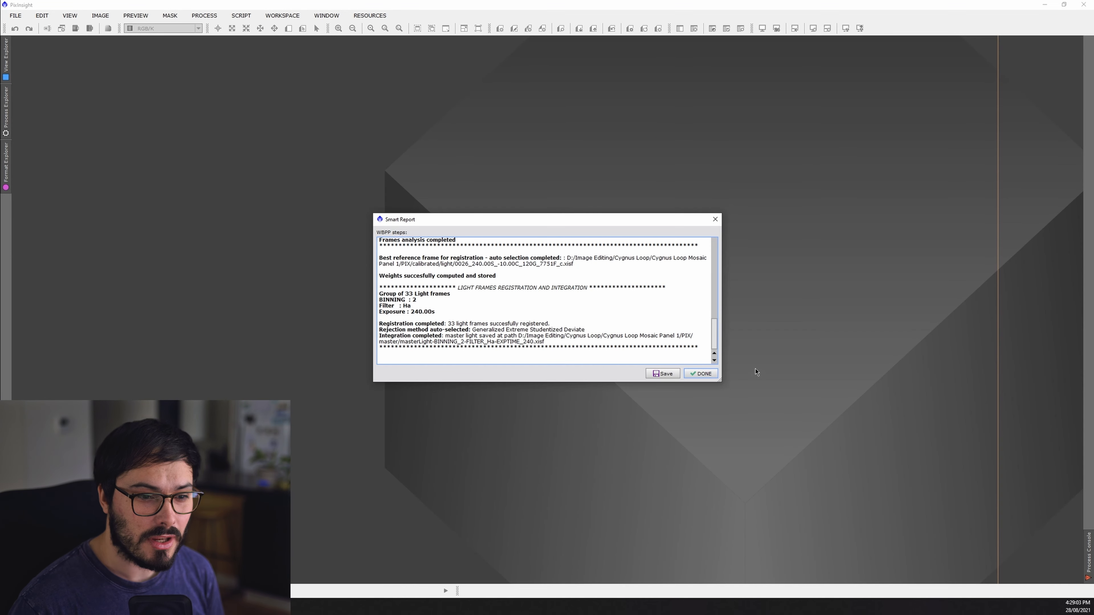
pyautogui.click(700, 373)
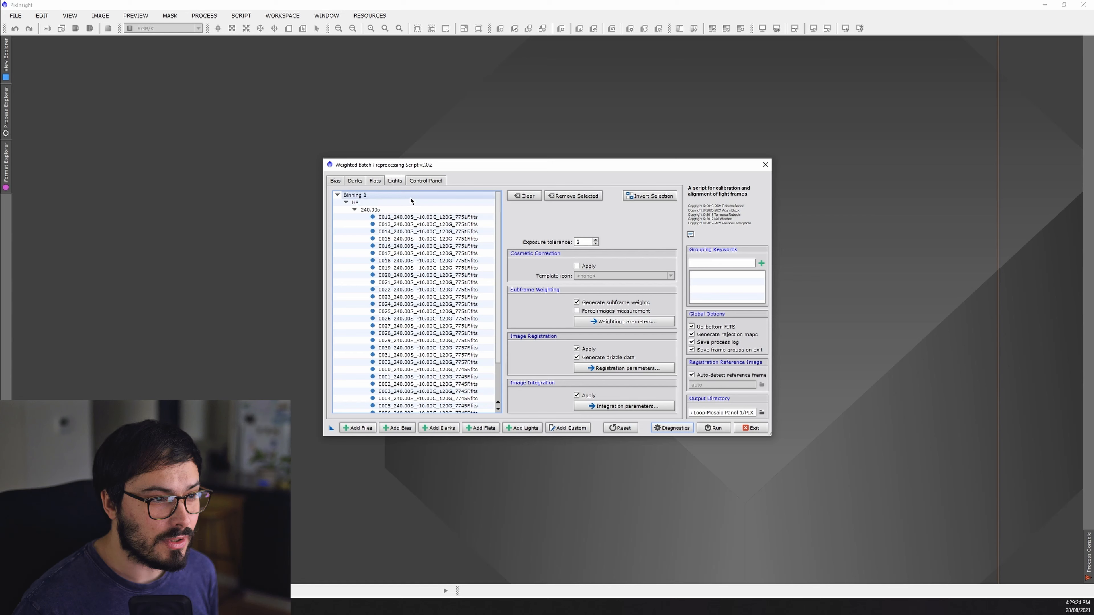
# - Clear all of Panel 1's light frames and flat frames from the preprocessing script
pyautogui.click(410, 198)
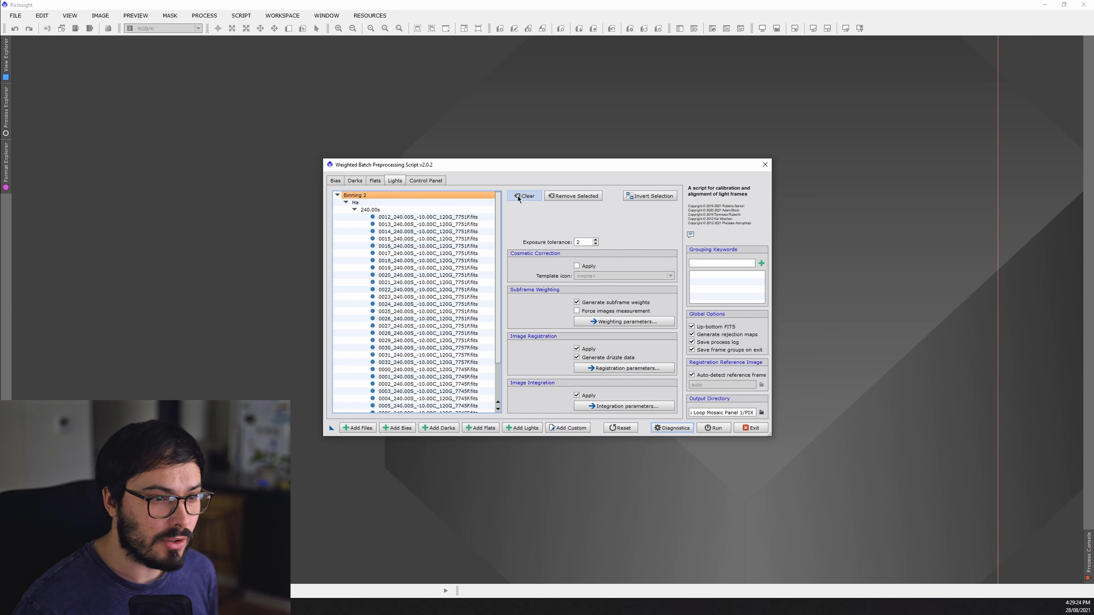
pyautogui.click(519, 197)
pyautogui.click(375, 180)
pyautogui.click(384, 195)
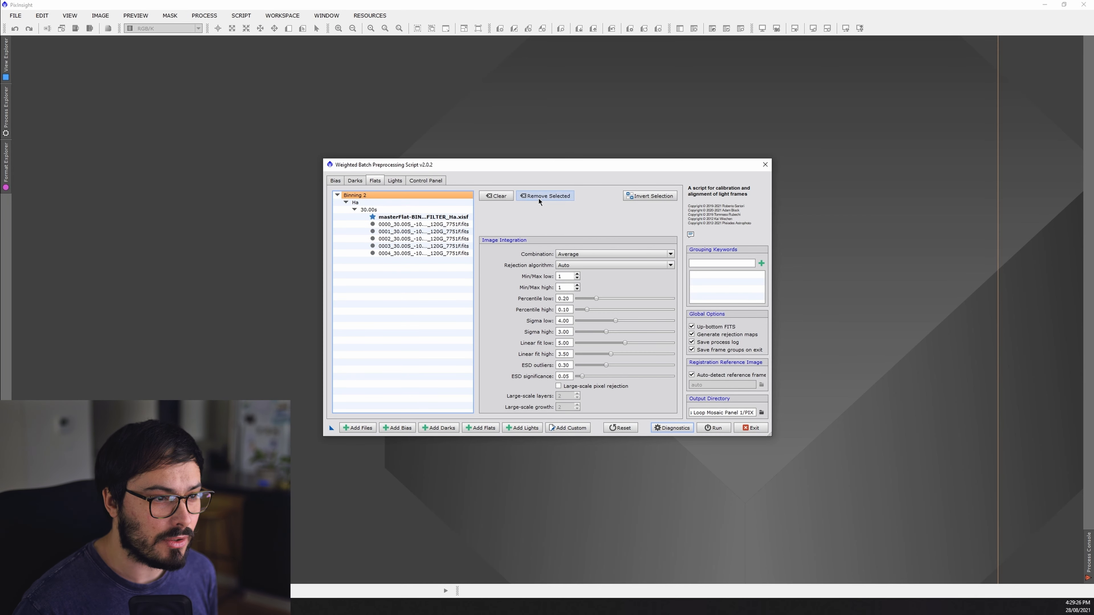
pyautogui.click(498, 196)
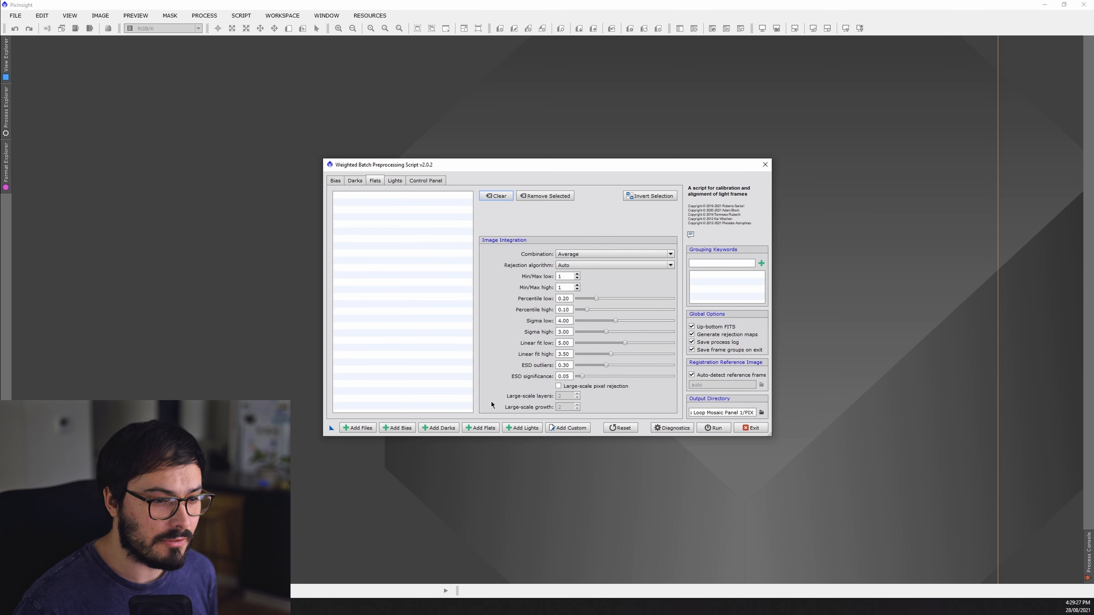
# - Add all flat frames from the 132.80 Deg, 2021-08-16 FLATS folder of Cygnus Loop Mosaic Panel 2's Ha 2x2 data
pyautogui.click(481, 431)
pyautogui.click(461, 193)
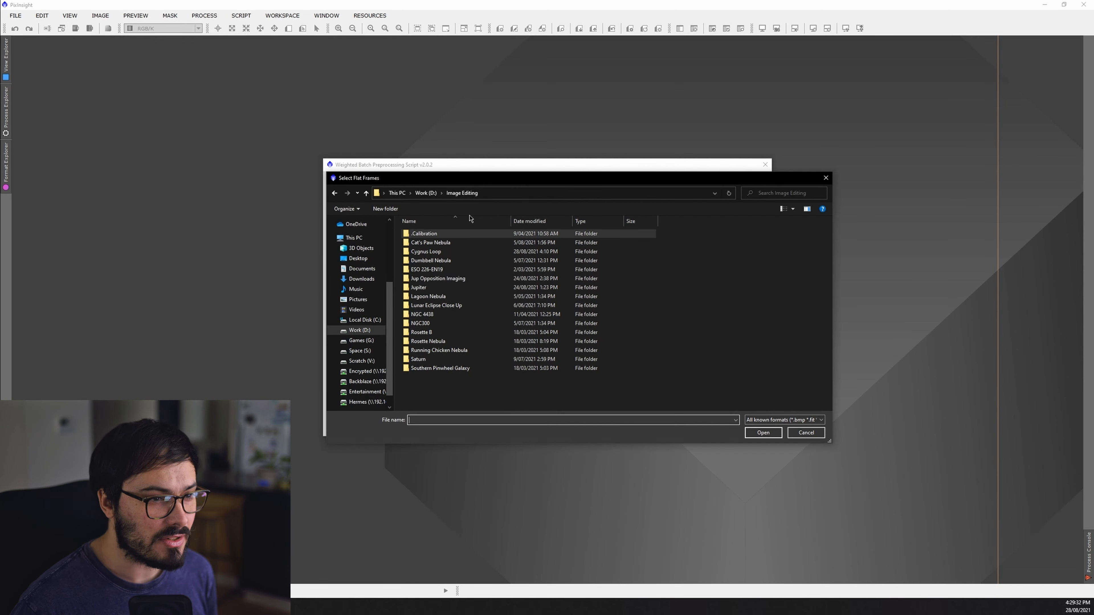
pyautogui.doubleClick(451, 253)
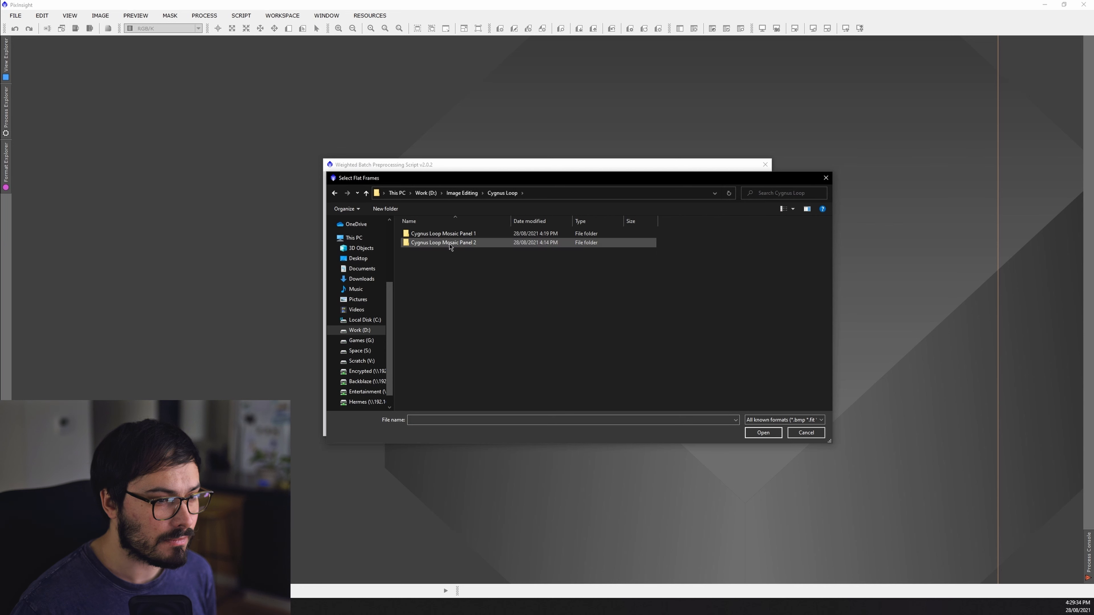
pyautogui.doubleClick(447, 242)
pyautogui.doubleClick(447, 236)
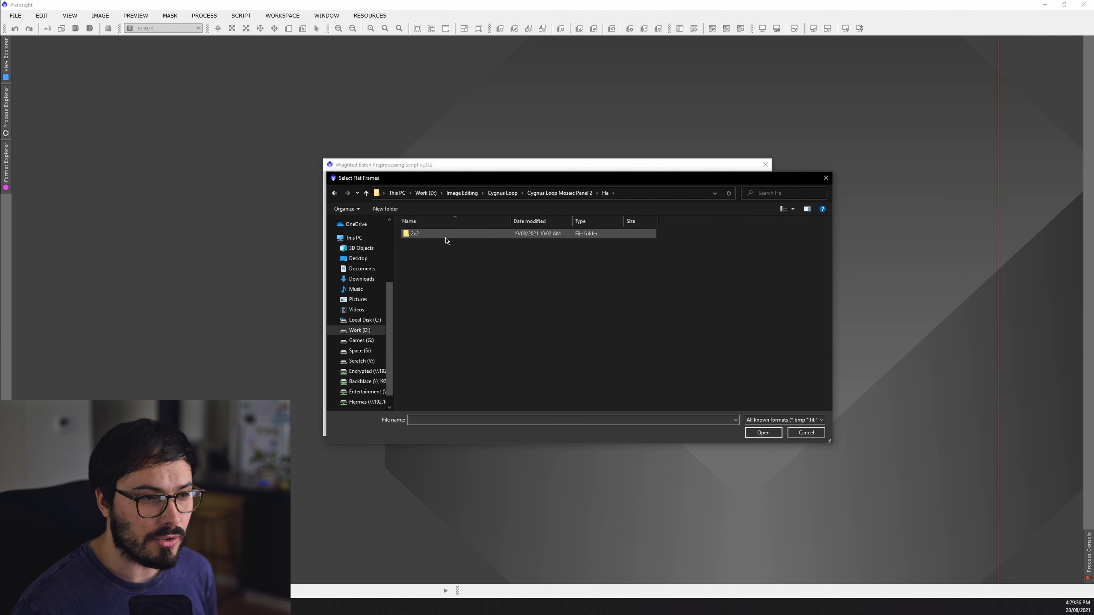
pyautogui.doubleClick(446, 236)
pyautogui.doubleClick(446, 237)
pyautogui.doubleClick(446, 236)
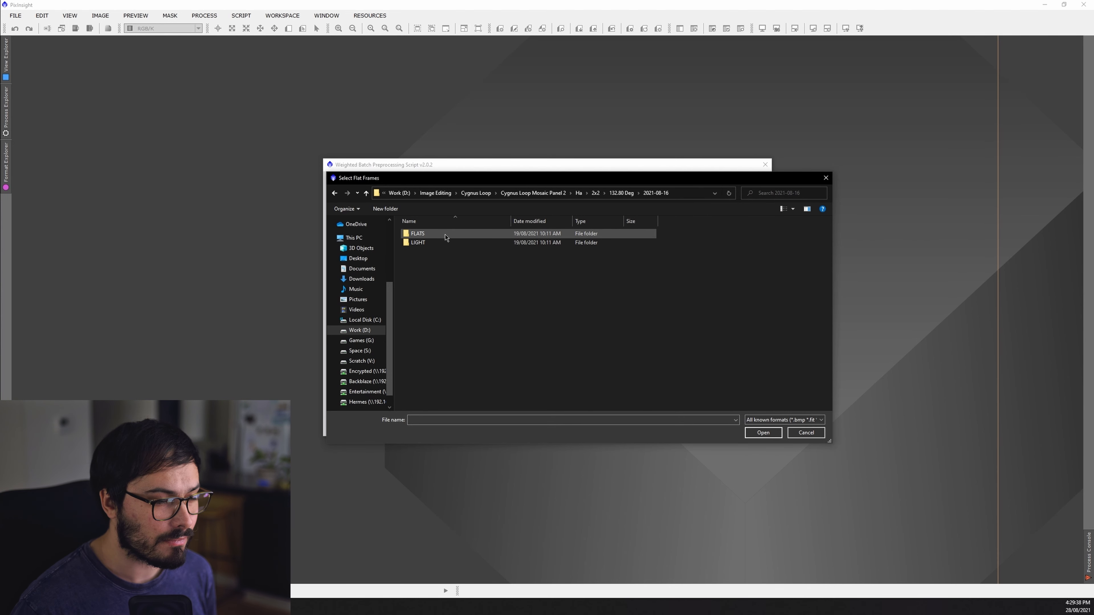
pyautogui.doubleClick(445, 236)
pyautogui.click(446, 242)
pyautogui.hotkey('ctrl', 'a')
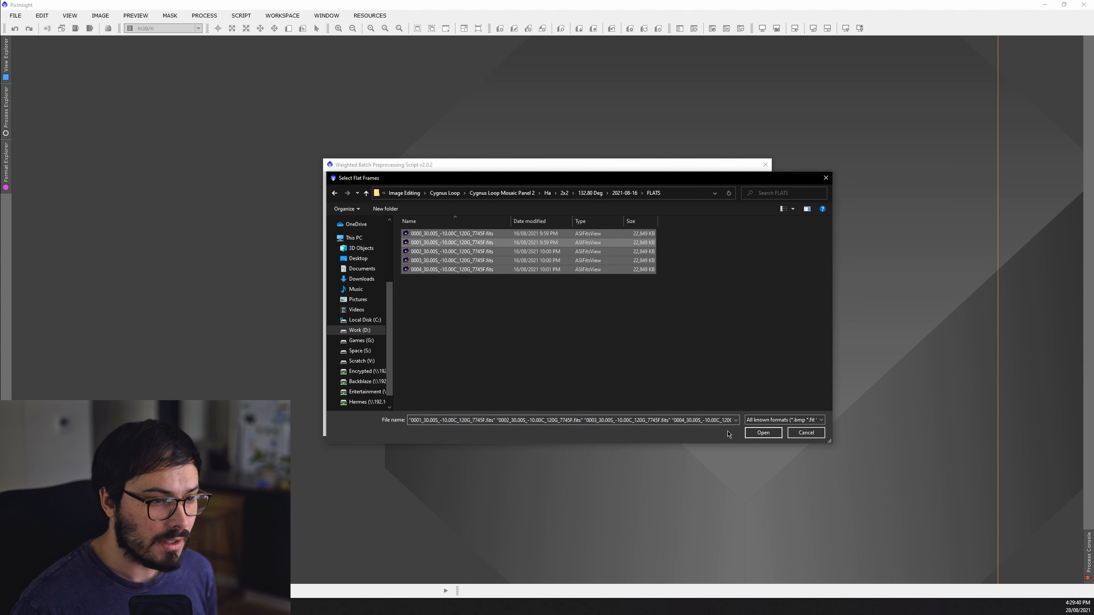
pyautogui.click(763, 433)
# - Add all light frames from the 132.80 Deg, 2021-08-16 LIGHT folder of Panel 2's Ha 2x2 data
pyautogui.click(393, 182)
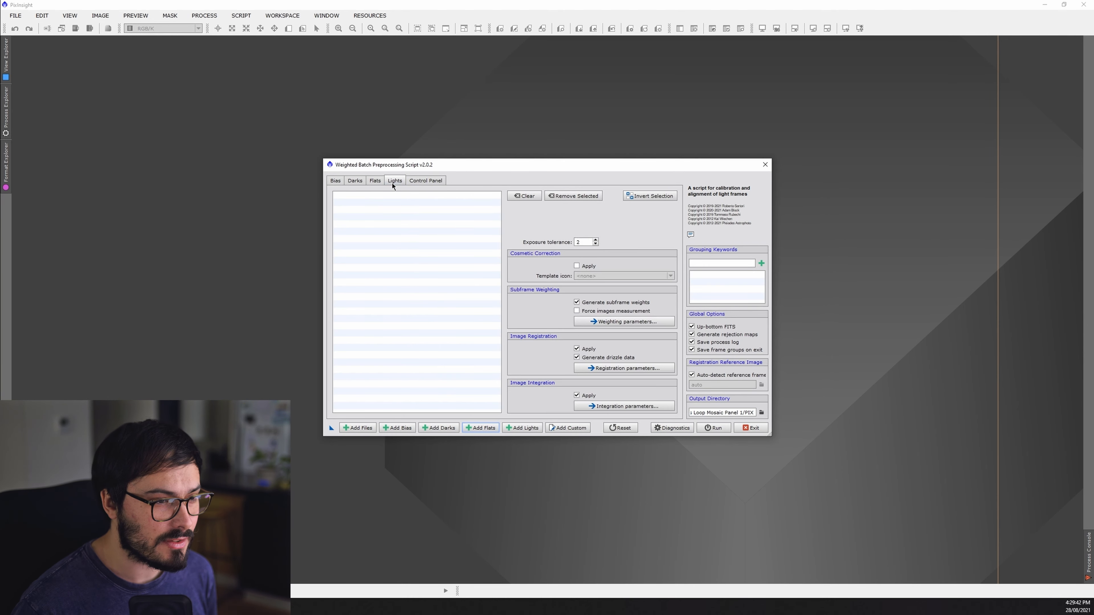
pyautogui.click(522, 427)
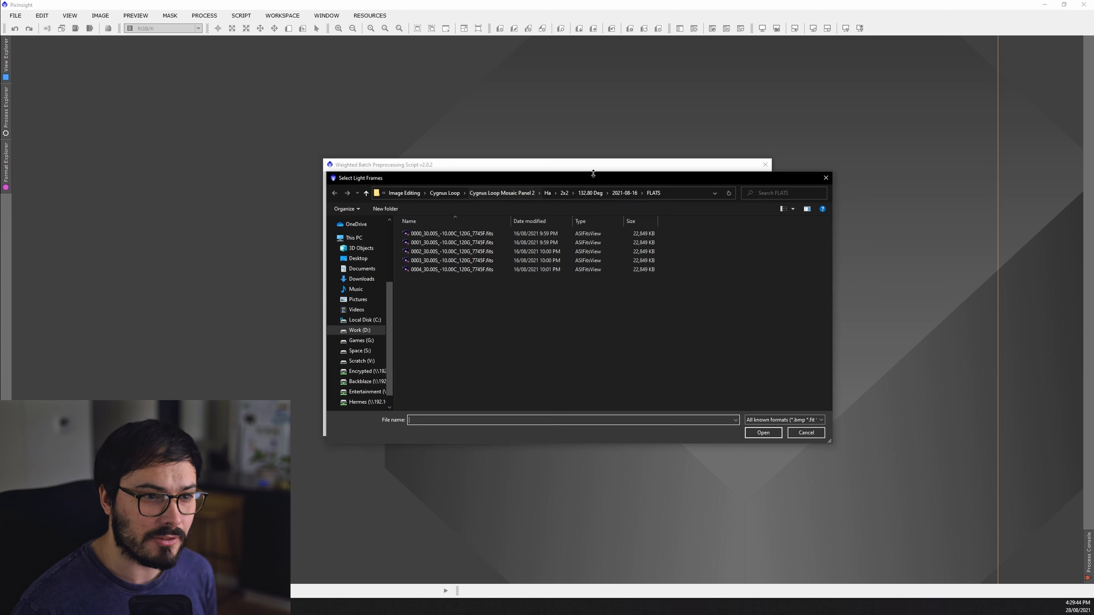
pyautogui.click(625, 193)
pyautogui.doubleClick(431, 242)
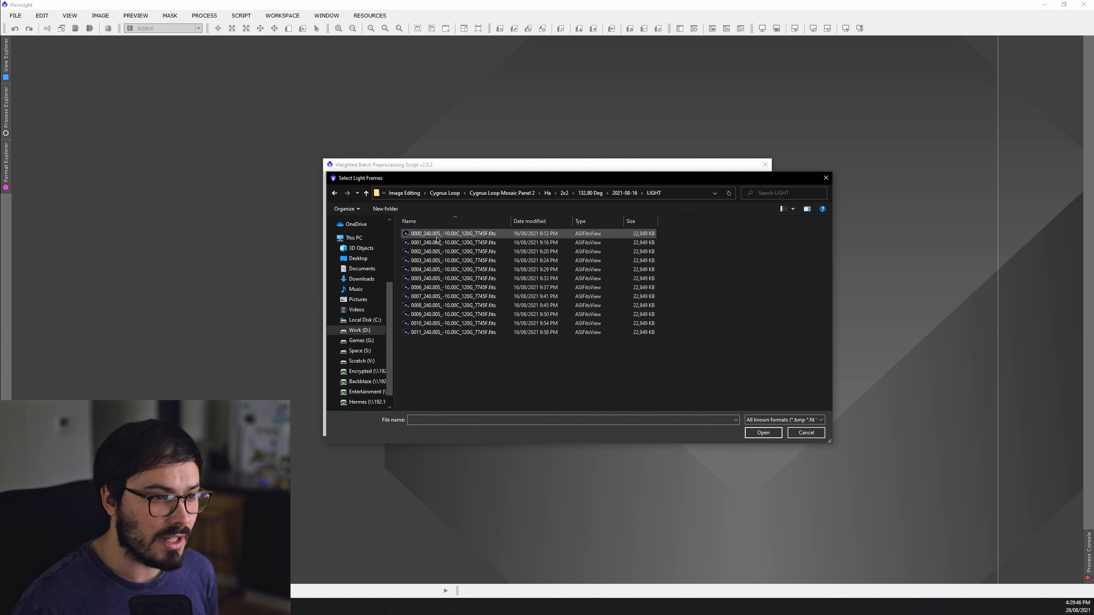
pyautogui.click(431, 233)
pyautogui.hotkey('ctrl', 'a')
pyautogui.click(766, 434)
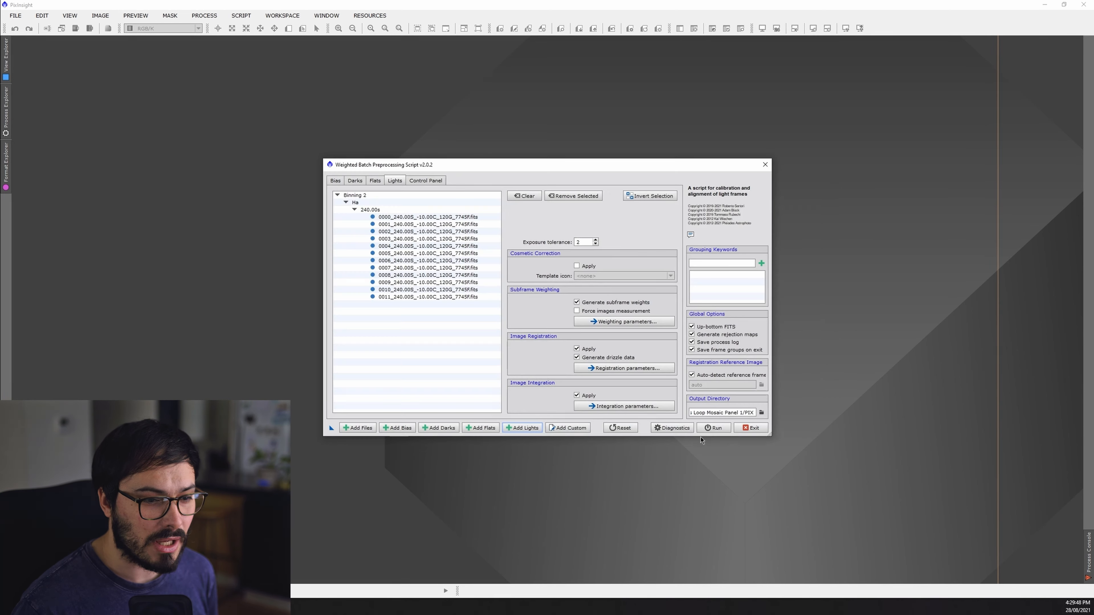
# - Add all light frames from the 295.00 Deg, 2021-08-18 LIGHT folder of Panel 2's Ha 2x2 data
pyautogui.click(522, 427)
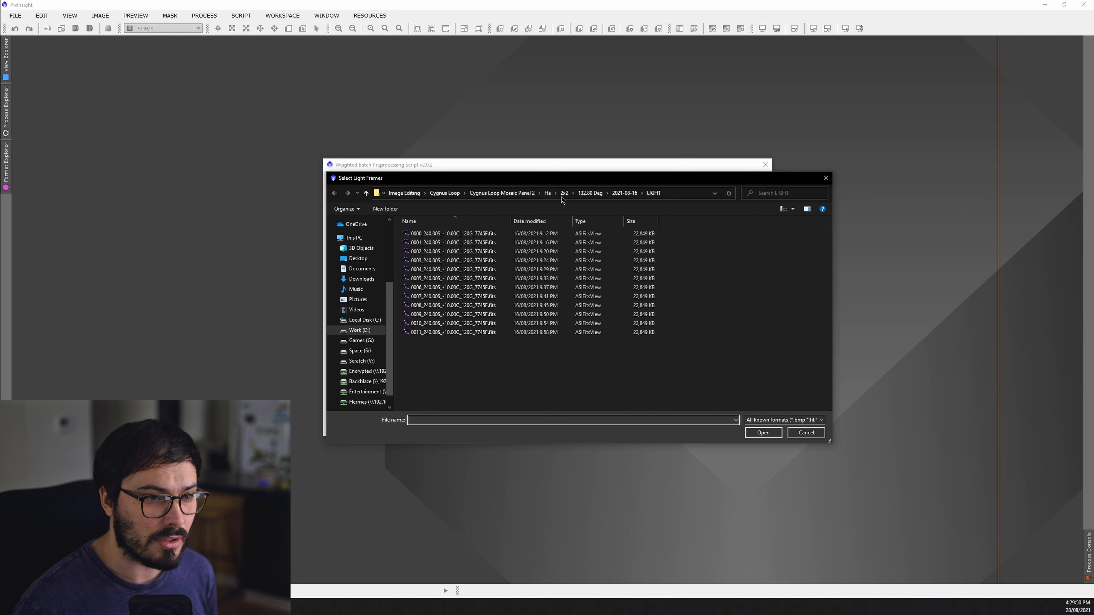
pyautogui.click(568, 193)
pyautogui.doubleClick(431, 243)
pyautogui.doubleClick(431, 235)
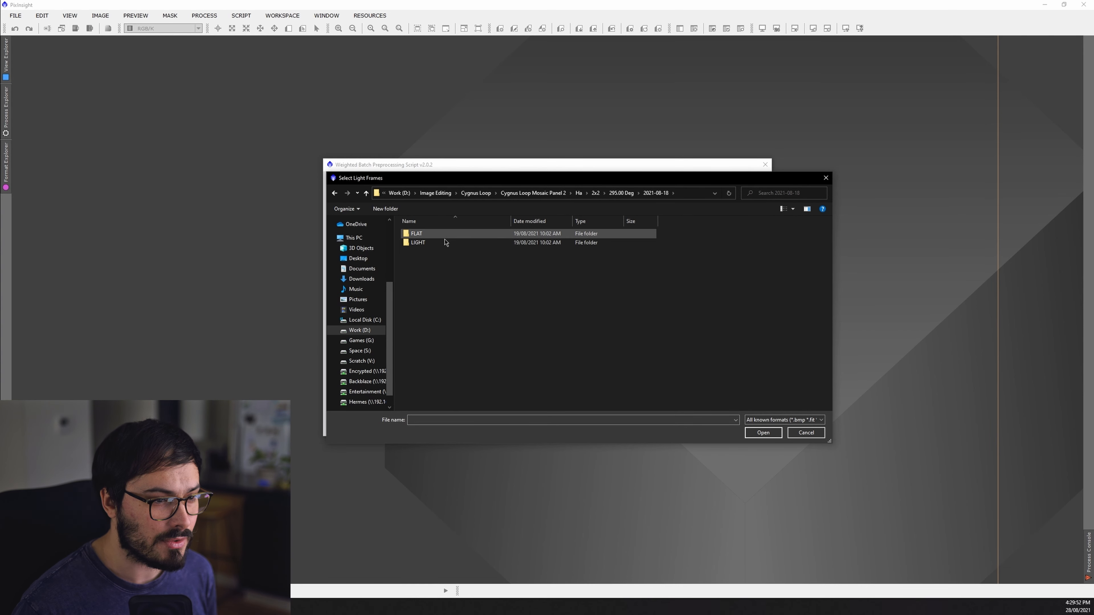
pyautogui.doubleClick(430, 243)
pyautogui.click(445, 243)
pyautogui.hotkey('ctrl', 'a')
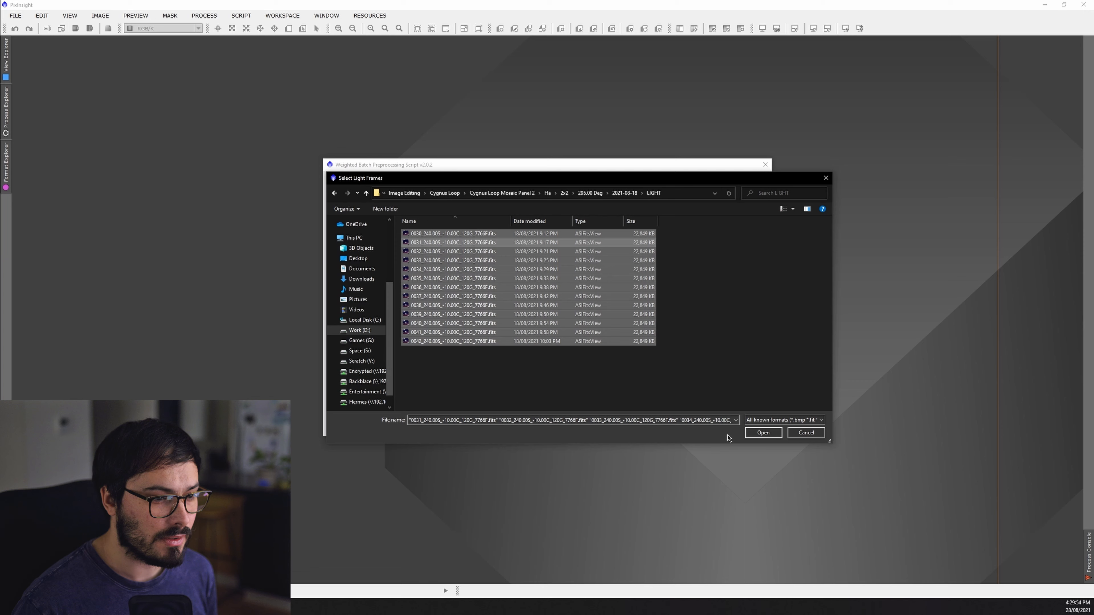
pyautogui.click(758, 433)
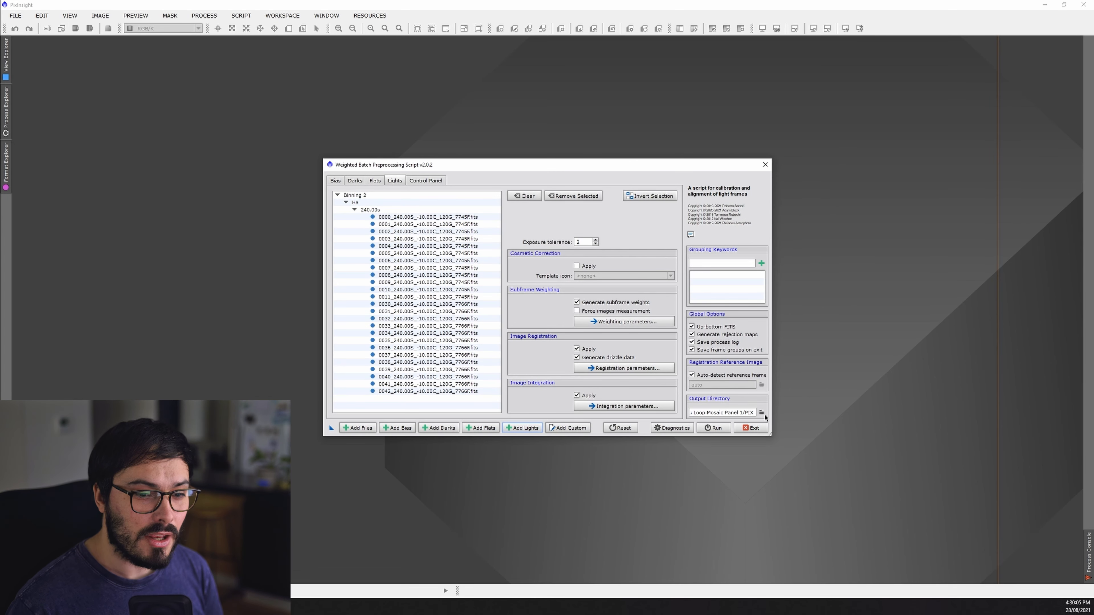
# - Create a folder named PIX inside Cygnus Loop Mosaic Panel 2 and set it as the output directory
pyautogui.click(762, 413)
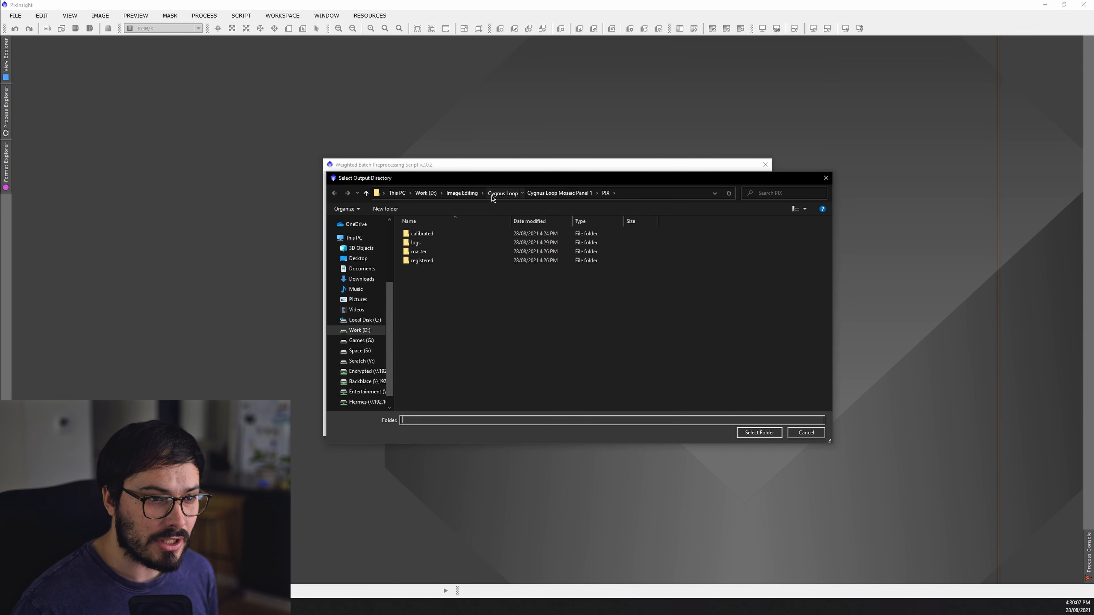
pyautogui.click(502, 192)
pyautogui.doubleClick(474, 242)
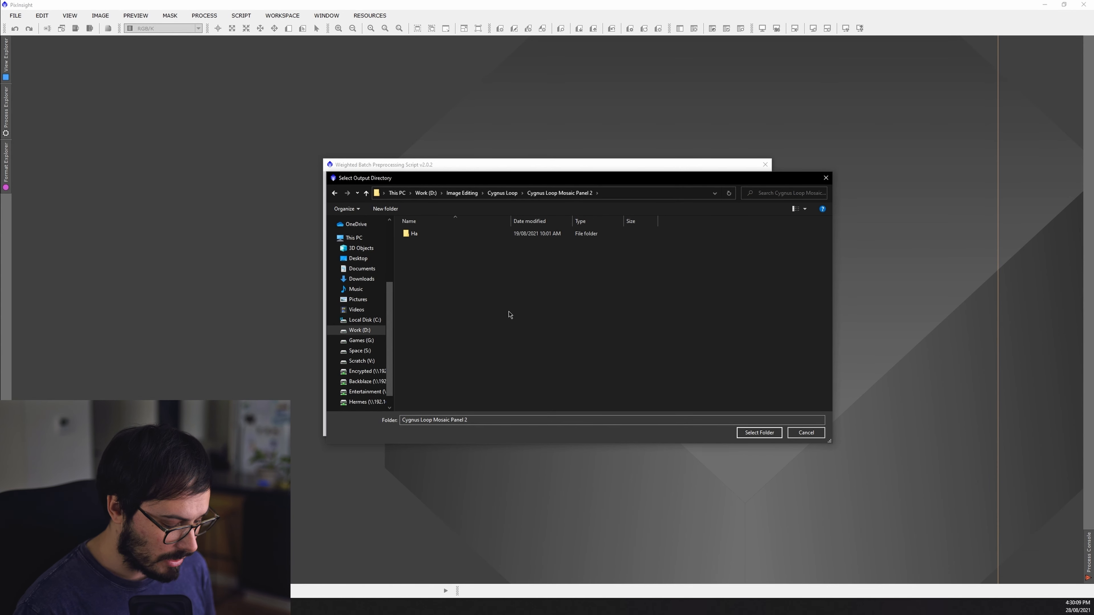
pyautogui.hotkey('ctrl', 'shift', 'n')
pyautogui.write('PIX')
pyautogui.press('Return')
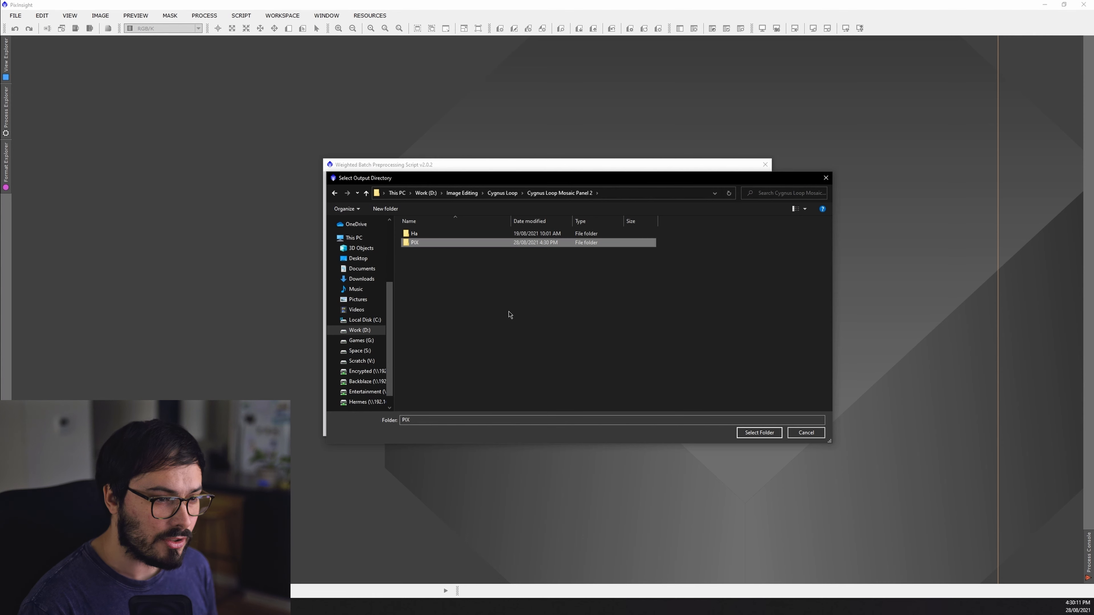
pyautogui.press('Return')
pyautogui.click(759, 433)
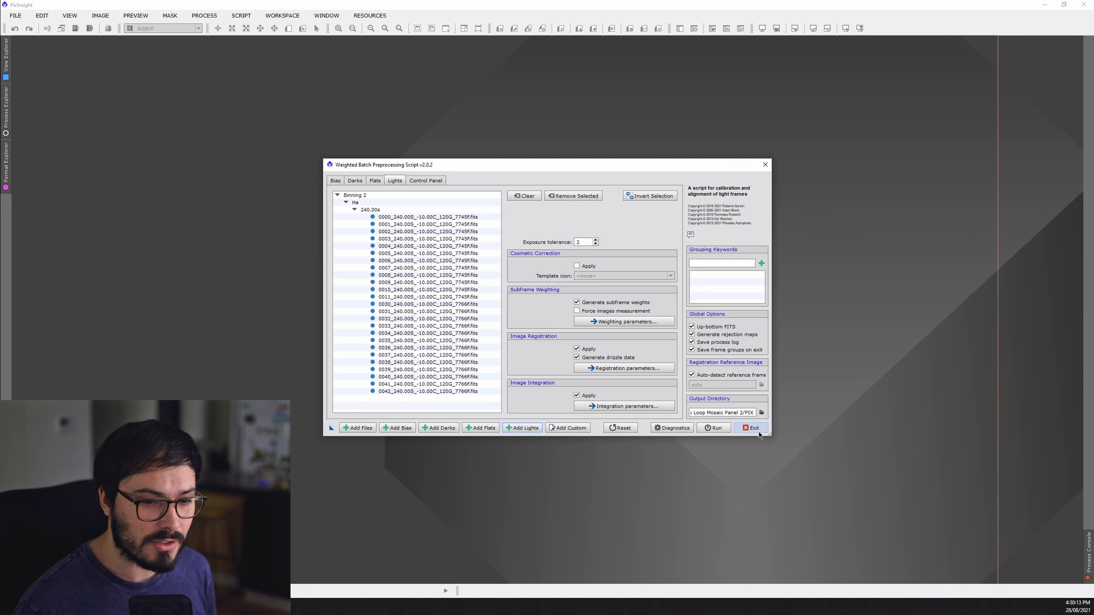
# - Run the preprocessing for Panel 2, dismiss the finished report and exit the Weighted Batch Preprocessing script
pyautogui.click(718, 430)
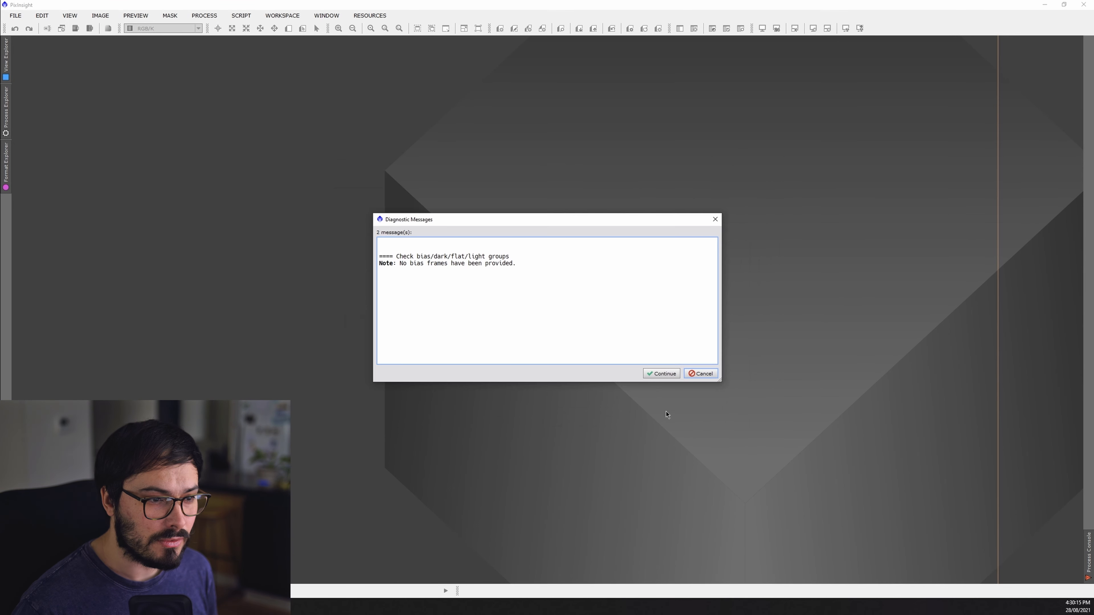
pyautogui.click(667, 375)
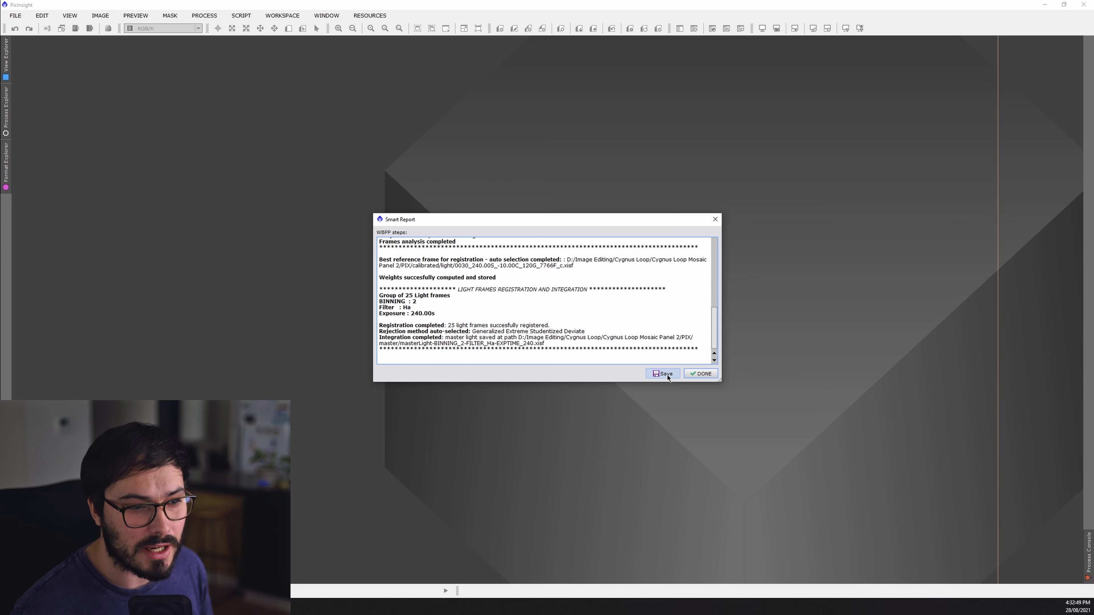
pyautogui.click(701, 373)
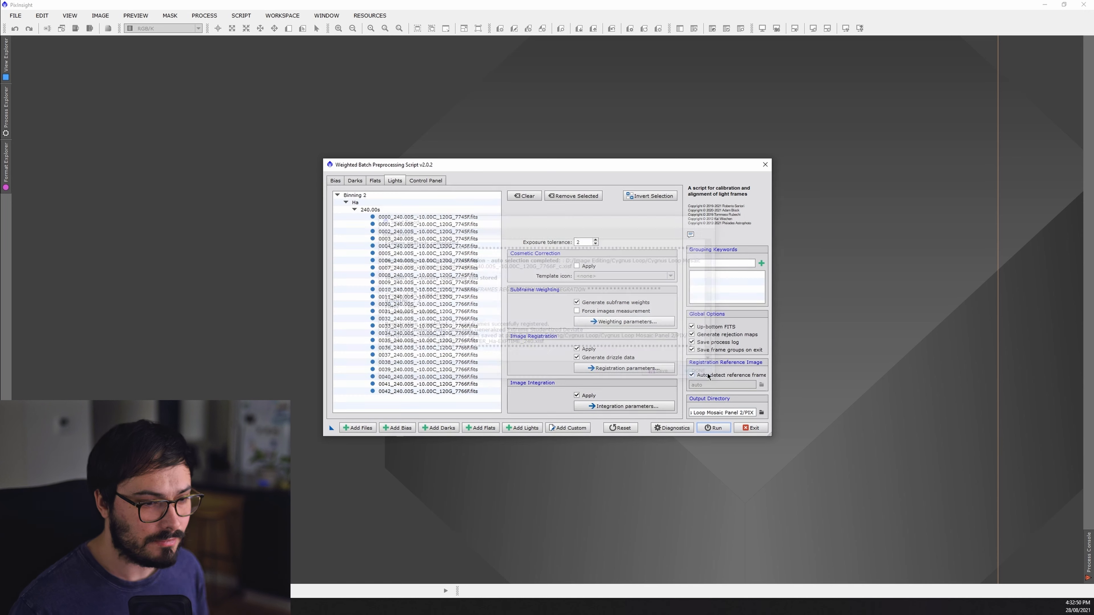
pyautogui.click(753, 428)
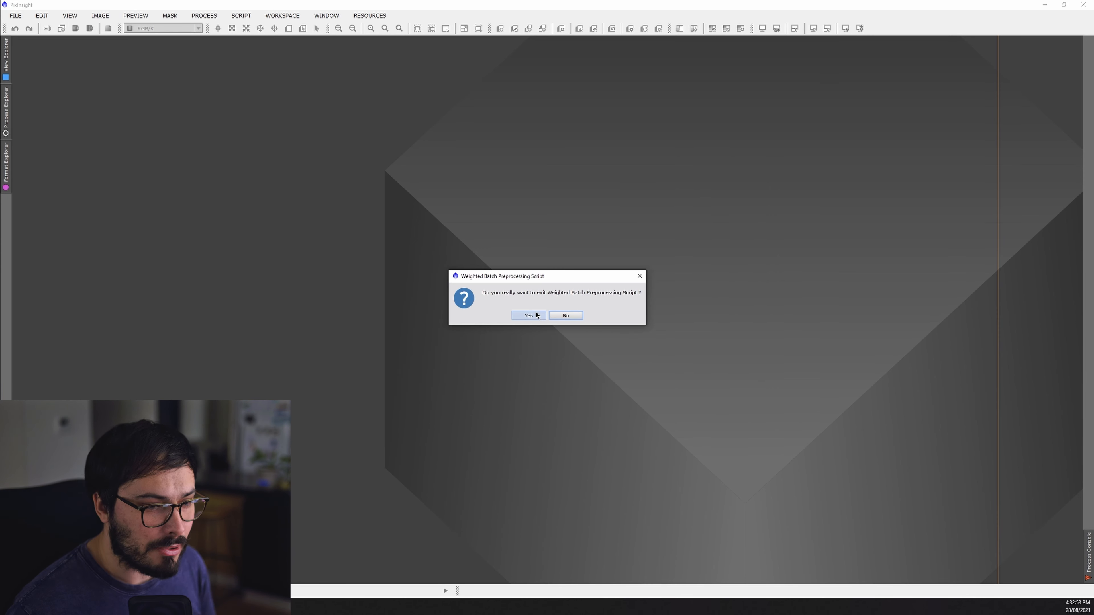
pyautogui.click(530, 316)
# - Switch to File Explorer and open the masterLight file from Cygnus Loop Mosaic Panel 1's PIX master folder in PixInsight
pyautogui.hotkey('alt', 'Tab')
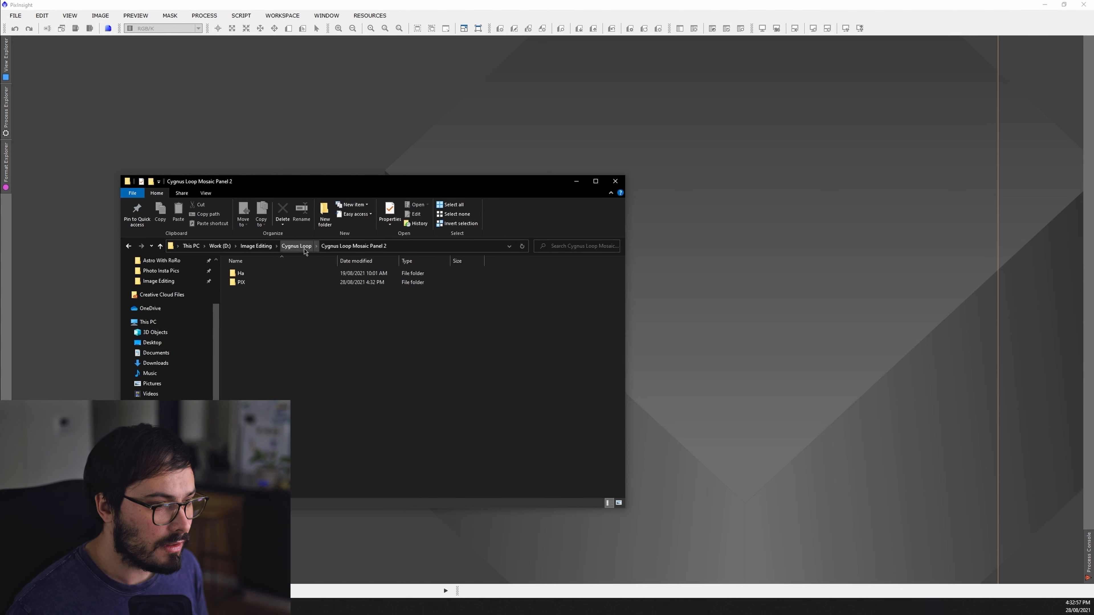
pyautogui.click(297, 246)
pyautogui.doubleClick(265, 274)
pyautogui.doubleClick(265, 274)
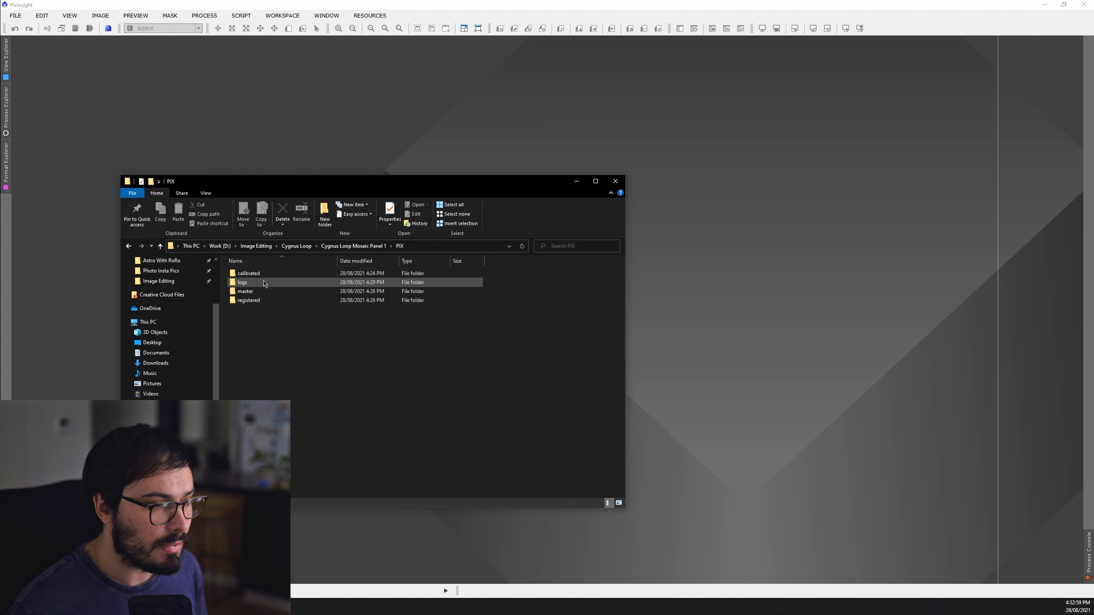
pyautogui.doubleClick(256, 294)
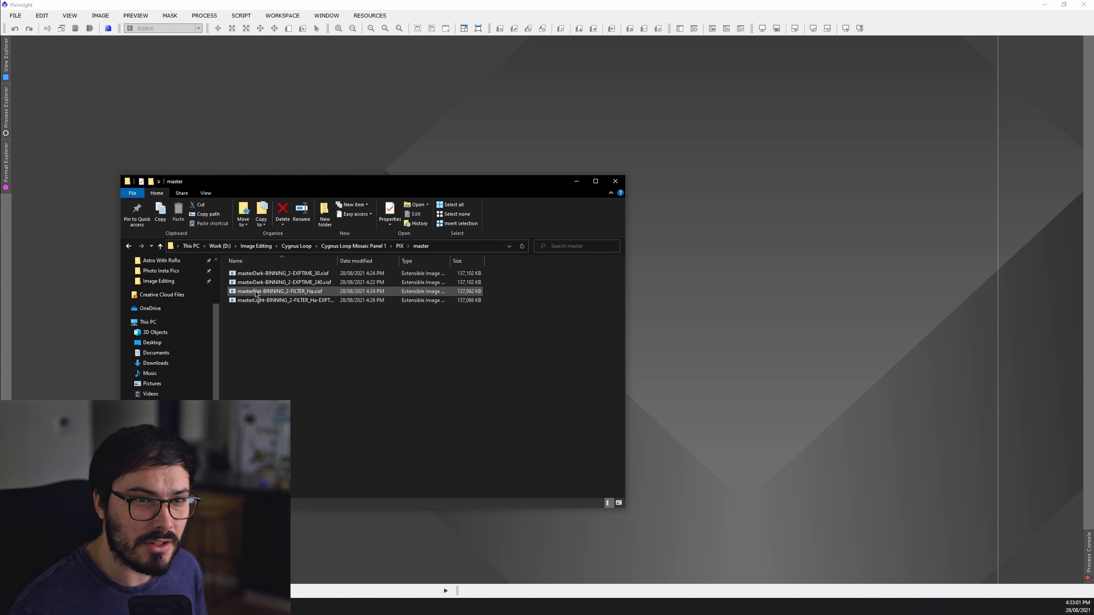
pyautogui.moveTo(277, 302); pyautogui.dragTo(537, 97)
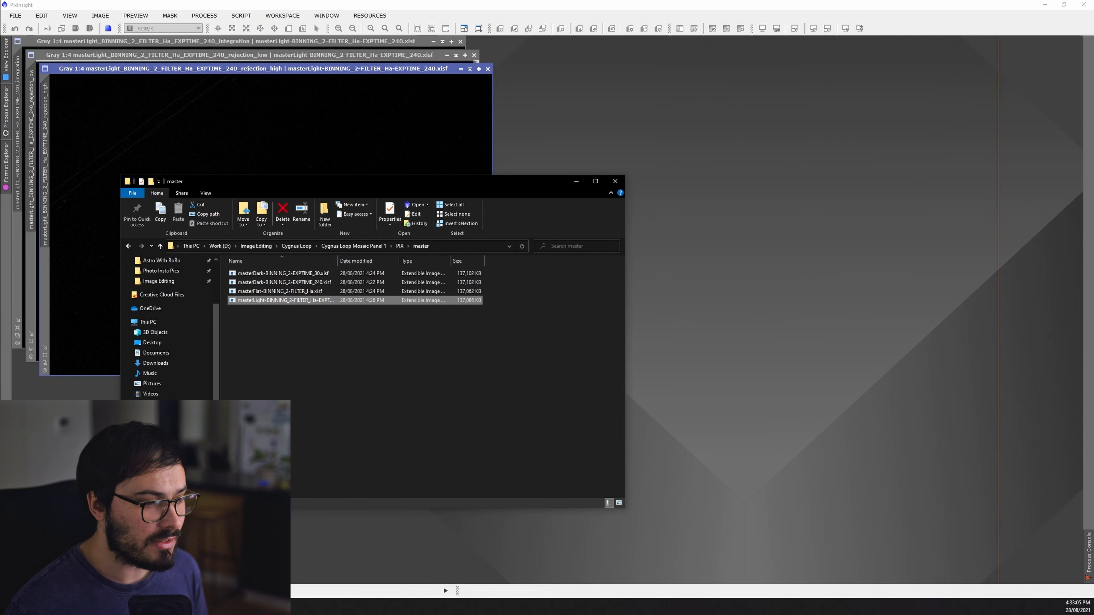
# - Open the masterLight file from Cygnus Loop Mosaic Panel 2's PIX master folder in PixInsight
pyautogui.click(312, 247)
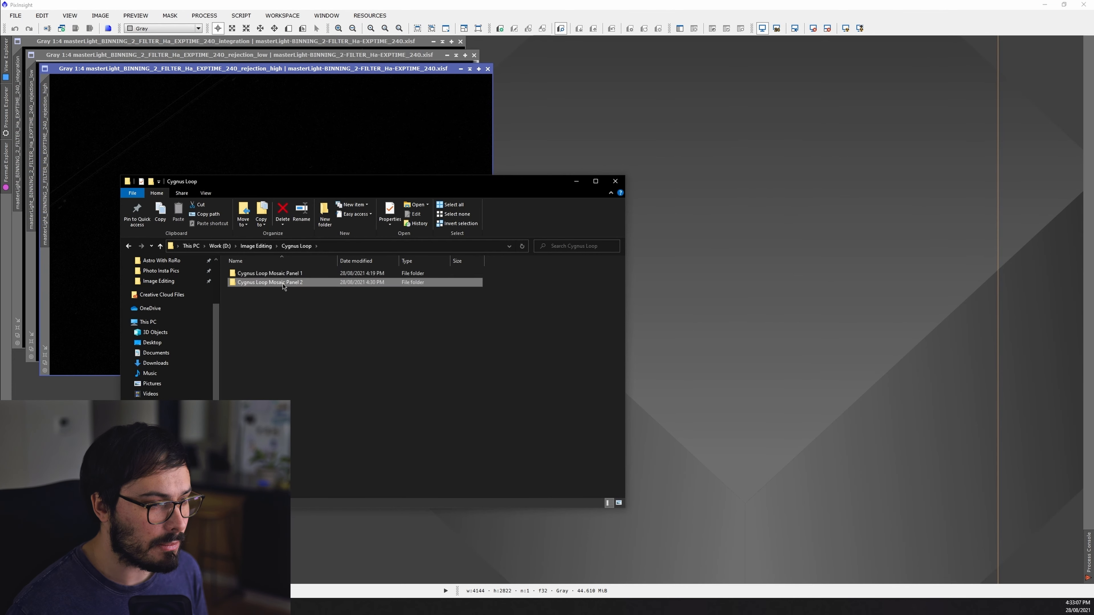
pyautogui.doubleClick(269, 283)
pyautogui.doubleClick(269, 283)
pyautogui.doubleClick(266, 291)
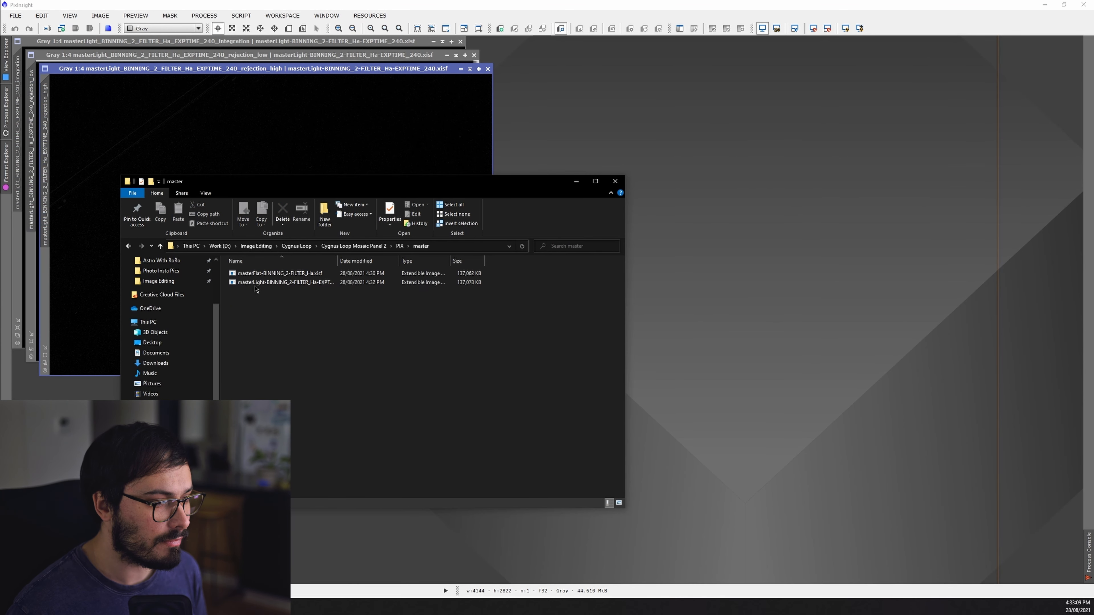
pyautogui.moveTo(263, 282); pyautogui.dragTo(710, 184)
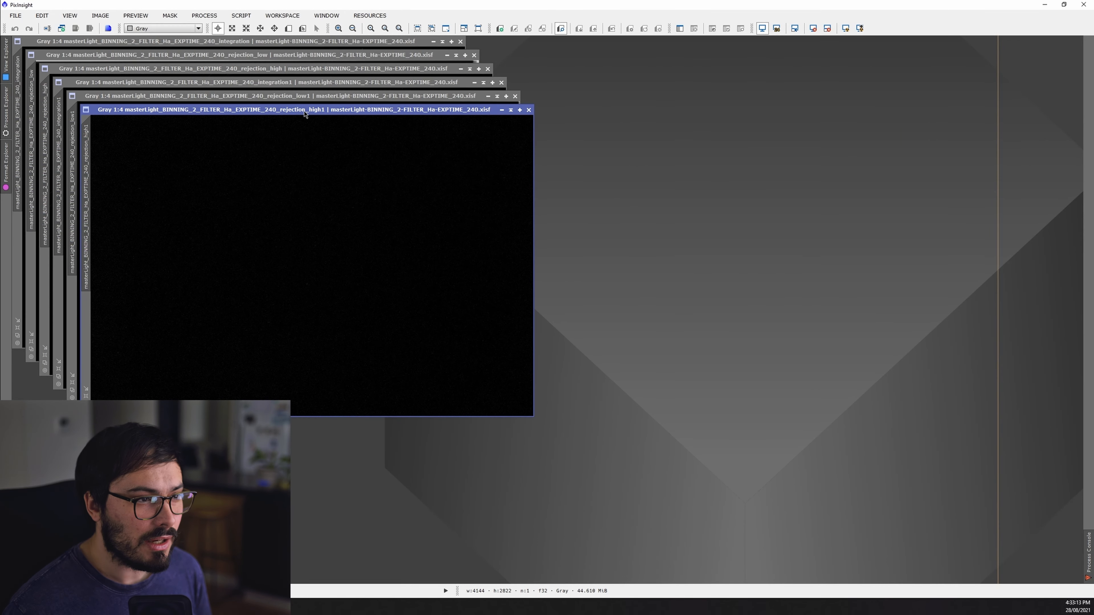
# - Close the four rejection map images and arrange the two integration images side by side
pyautogui.click(529, 110)
pyautogui.click(515, 97)
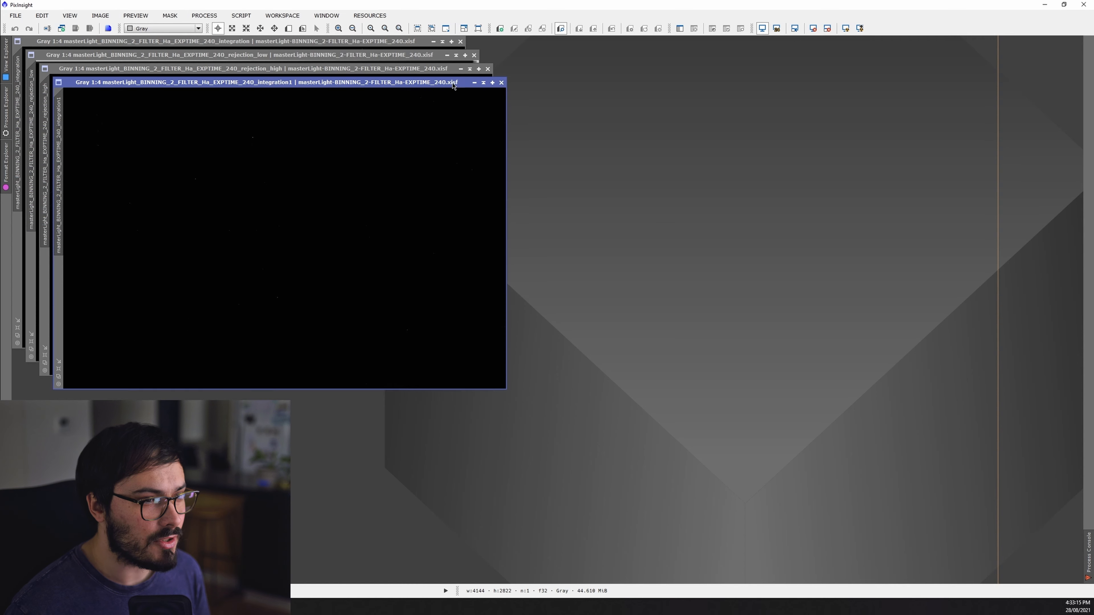
pyautogui.moveTo(436, 81); pyautogui.dragTo(858, 107)
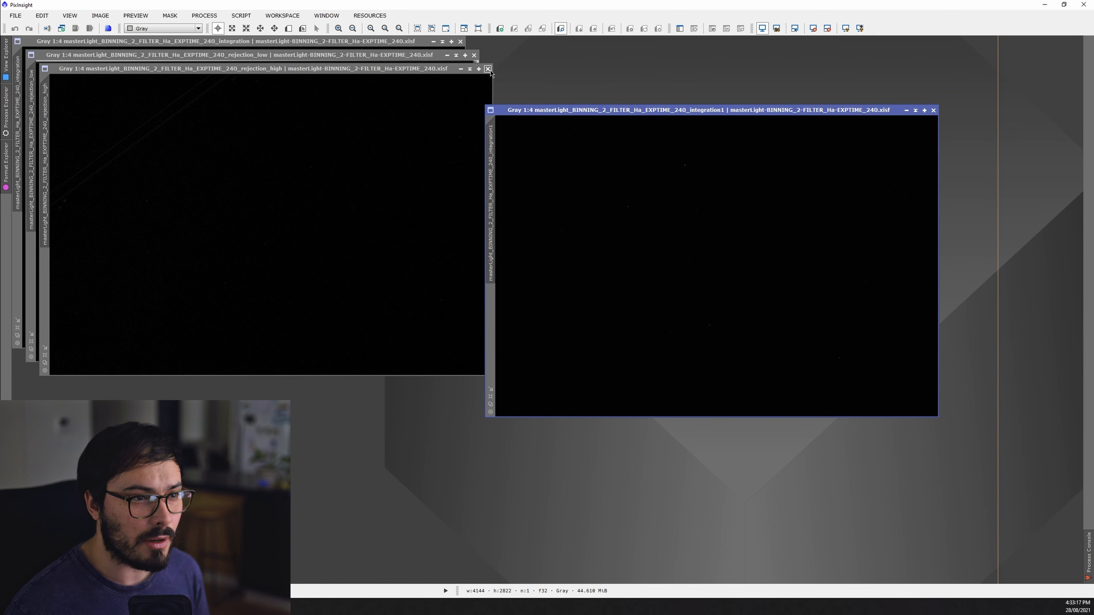
pyautogui.click(488, 69)
pyautogui.click(473, 56)
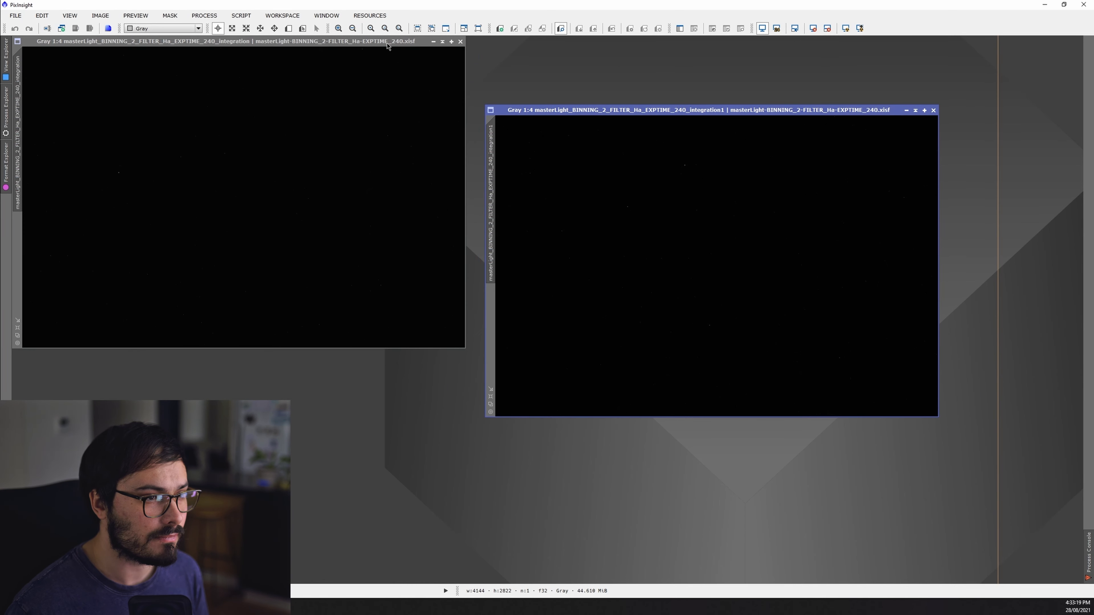
pyautogui.moveTo(387, 43); pyautogui.dragTo(395, 117)
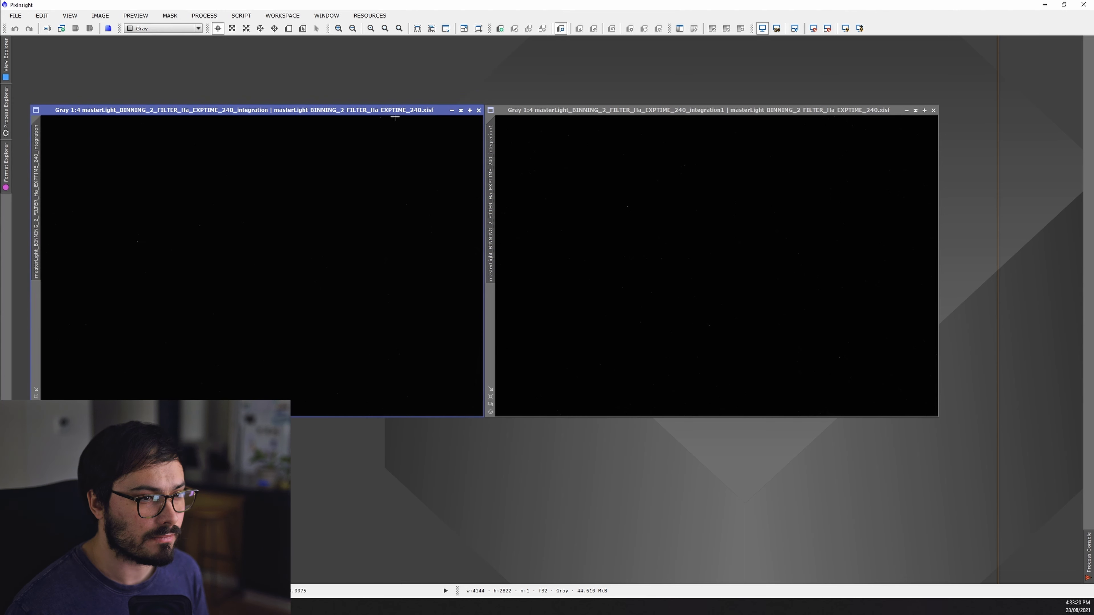
# - Apply an automatic screen stretch to both panels' integration images
pyautogui.click(846, 28)
pyautogui.click(767, 176)
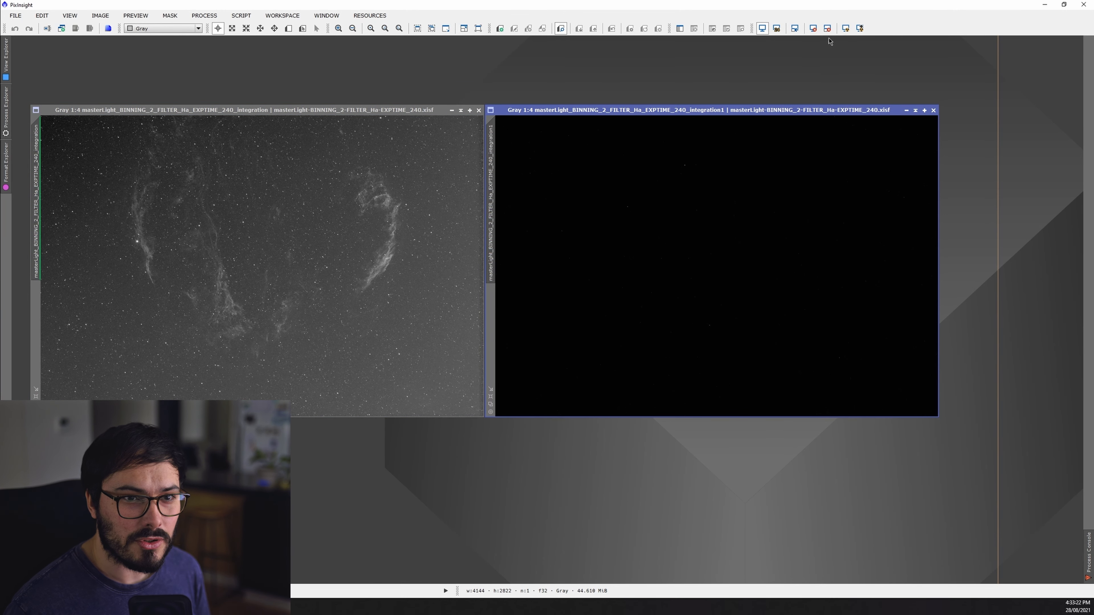
pyautogui.click(846, 29)
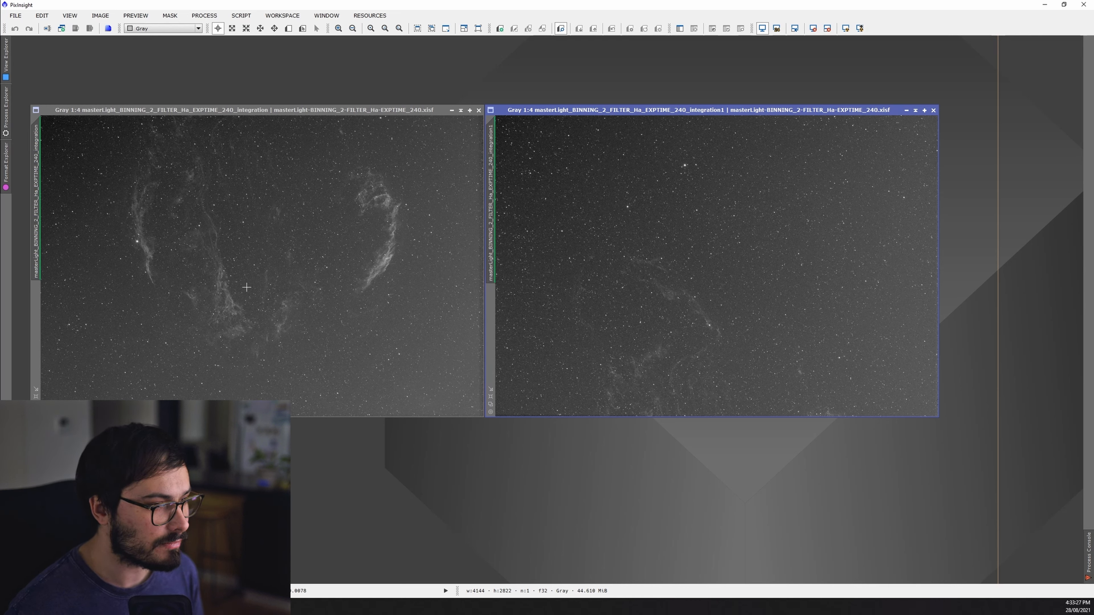
pyautogui.click(246, 287)
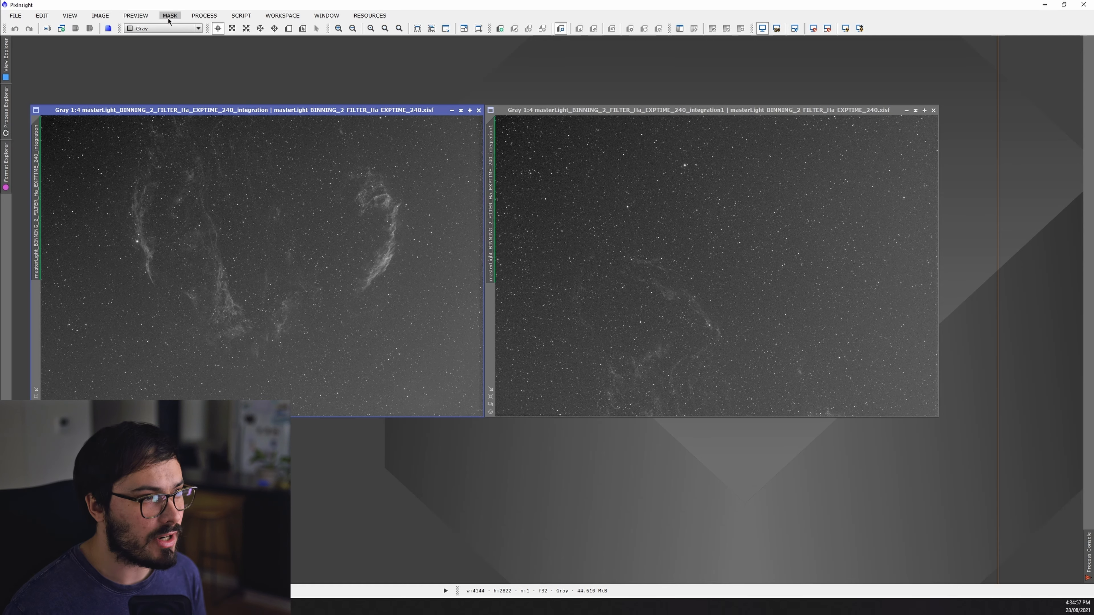
# - Generate a background model of the Panel 1 integration with AutomaticBackgroundExtractor, inspect its gradient, and close the model
pyautogui.click(204, 15)
pyautogui.moveTo(224, 30)
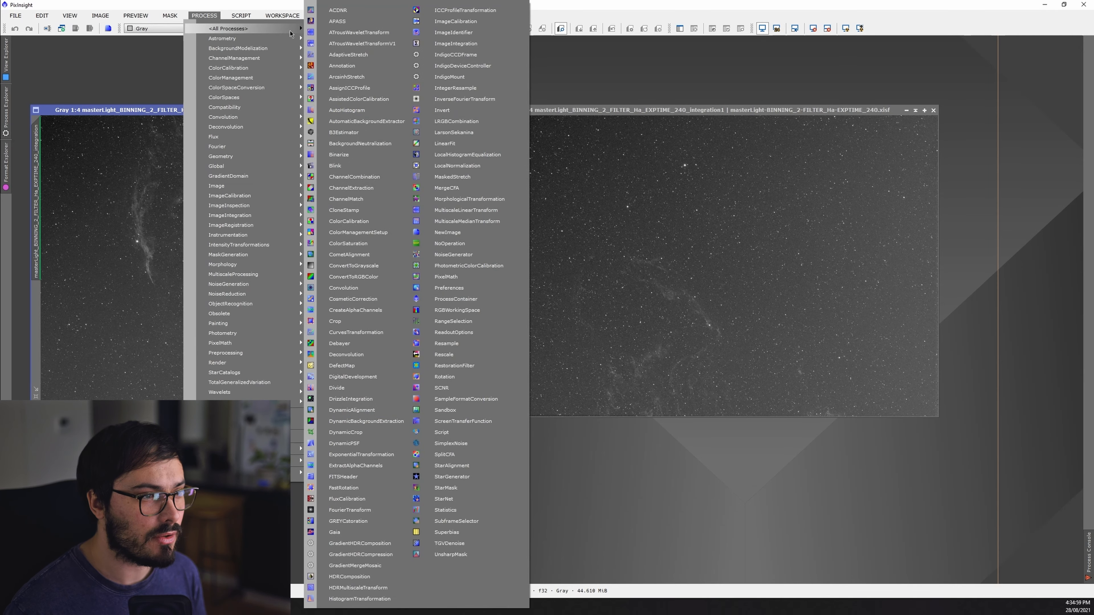
pyautogui.click(367, 122)
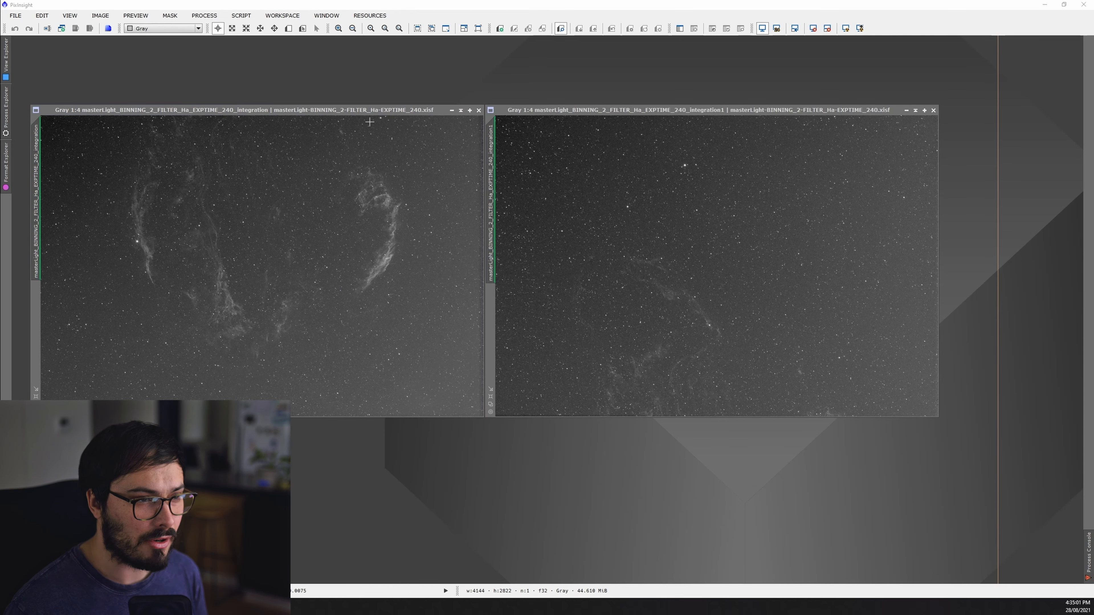
pyautogui.moveTo(706, 308); pyautogui.dragTo(715, 321)
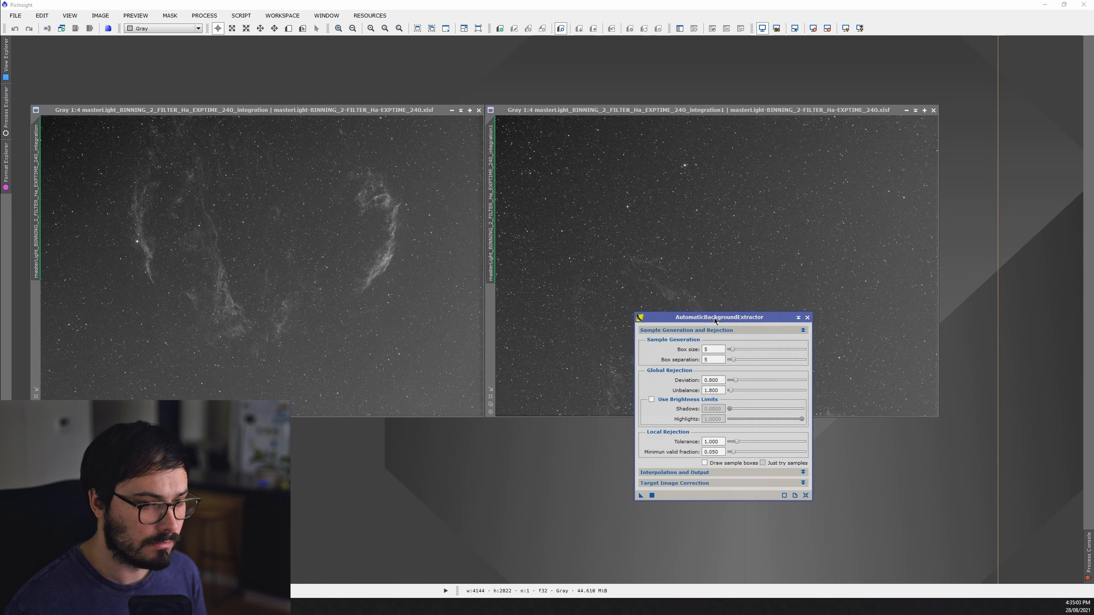
pyautogui.moveTo(639, 498); pyautogui.dragTo(305, 257)
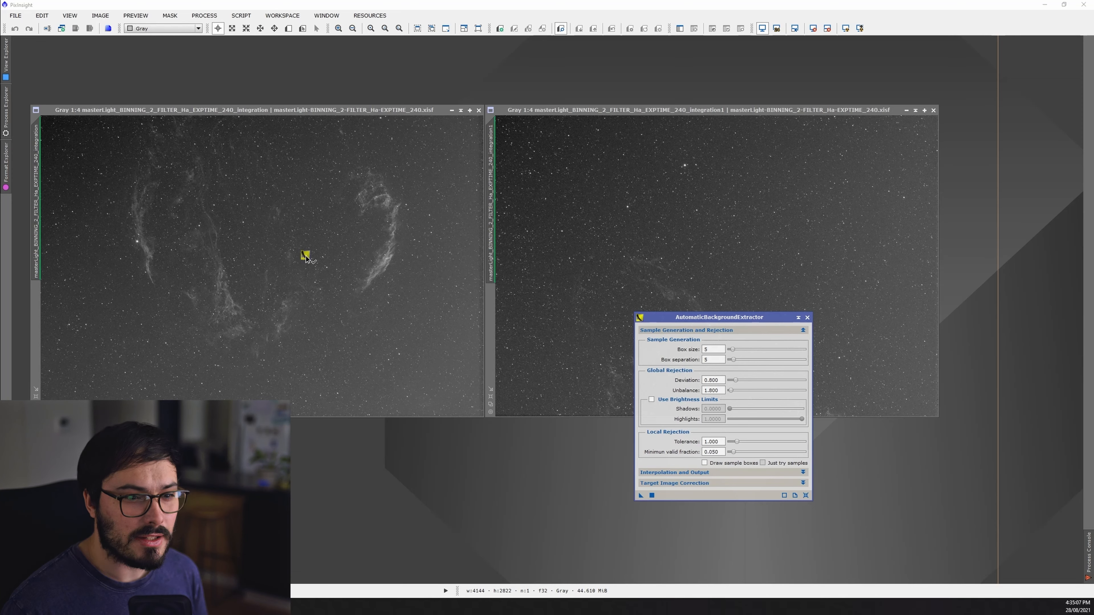
pyautogui.moveTo(306, 258); pyautogui.dragTo(301, 249)
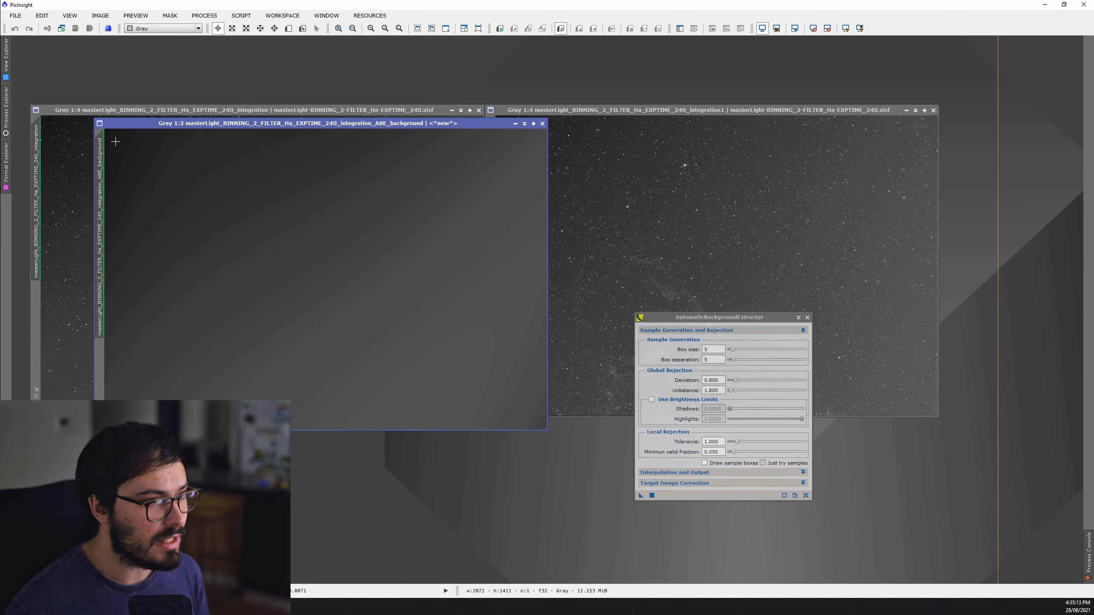
pyautogui.moveTo(230, 128); pyautogui.dragTo(593, 124)
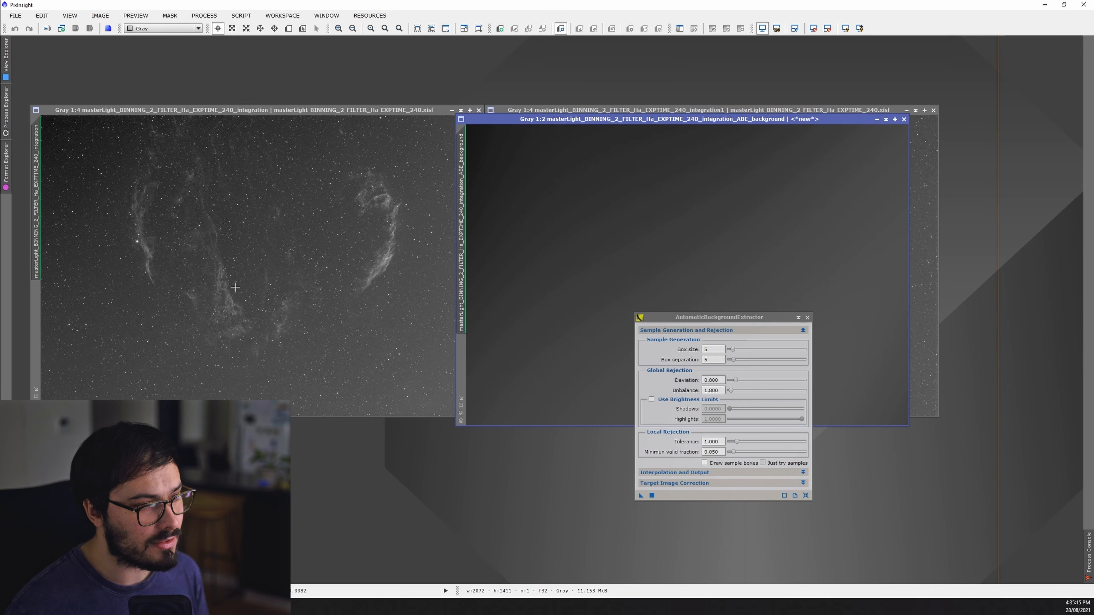
pyautogui.click(904, 119)
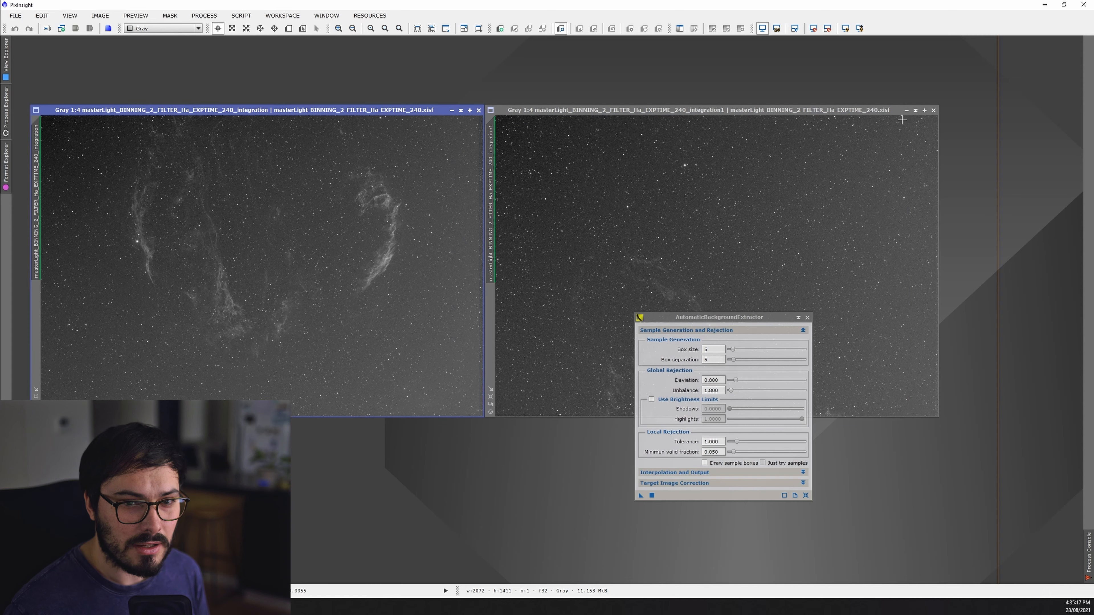
# - Set the background correction to Subtraction with Discard background model and Replace target image enabled, and apply it to the Panel 1 integration
pyautogui.click(688, 484)
pyautogui.click(704, 495)
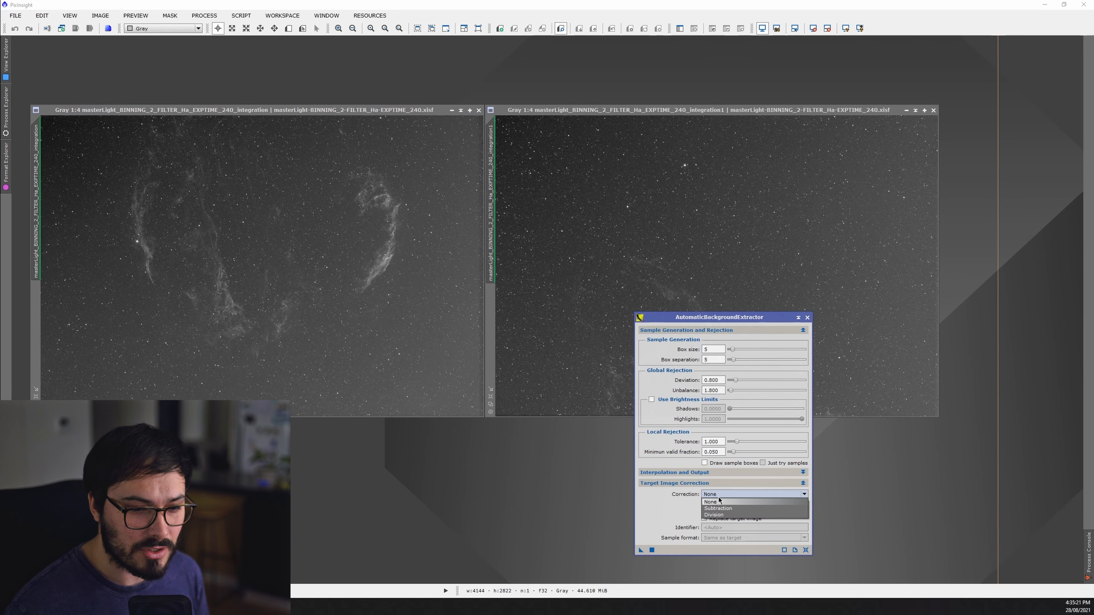
pyautogui.click(729, 510)
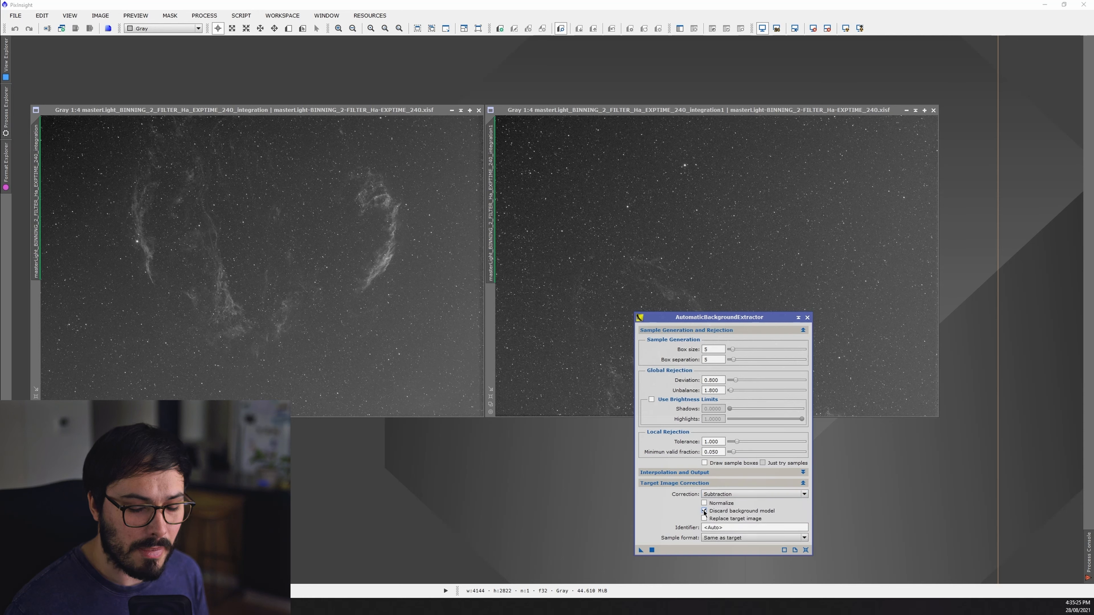
pyautogui.click(704, 518)
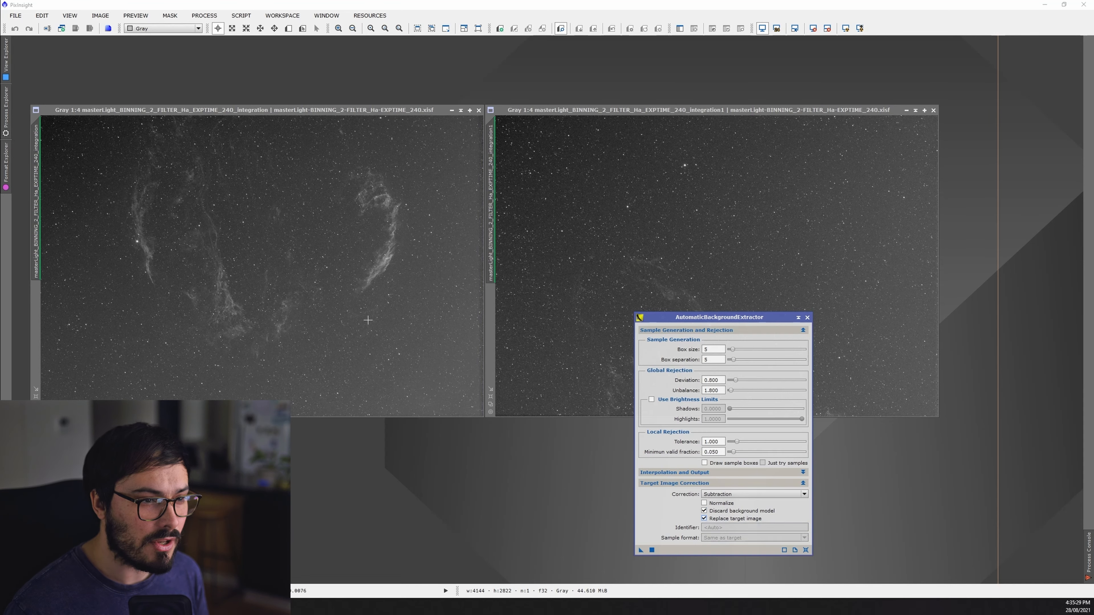
pyautogui.click(443, 341)
pyautogui.moveTo(640, 551); pyautogui.dragTo(243, 252)
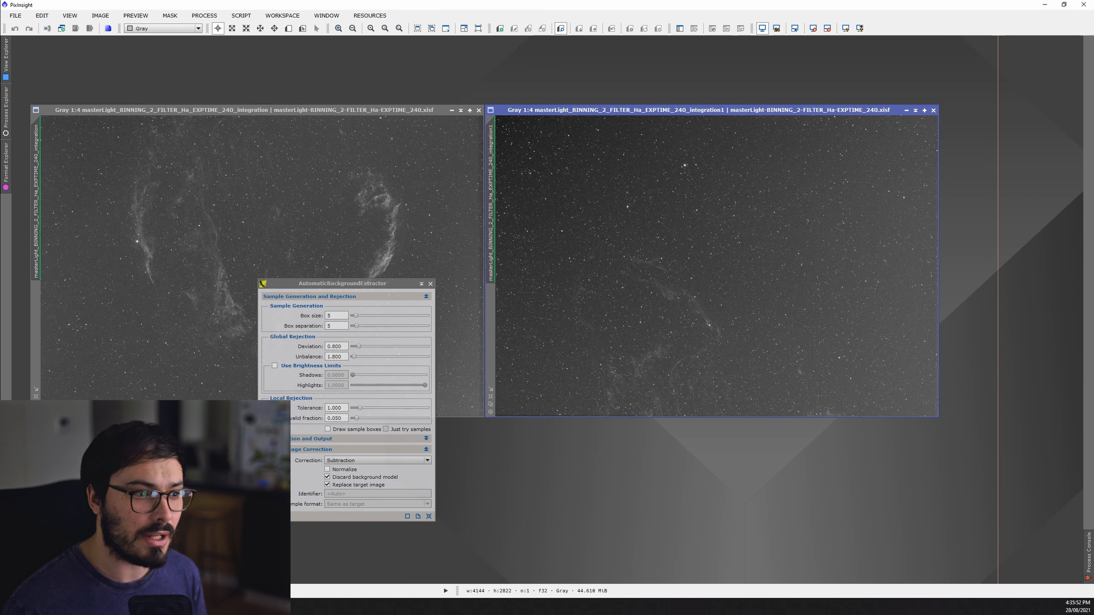
# - Generate a background model of the Panel 2 integration with correction set to None, inspect it auto-stretched, and close it
pyautogui.click(263, 516)
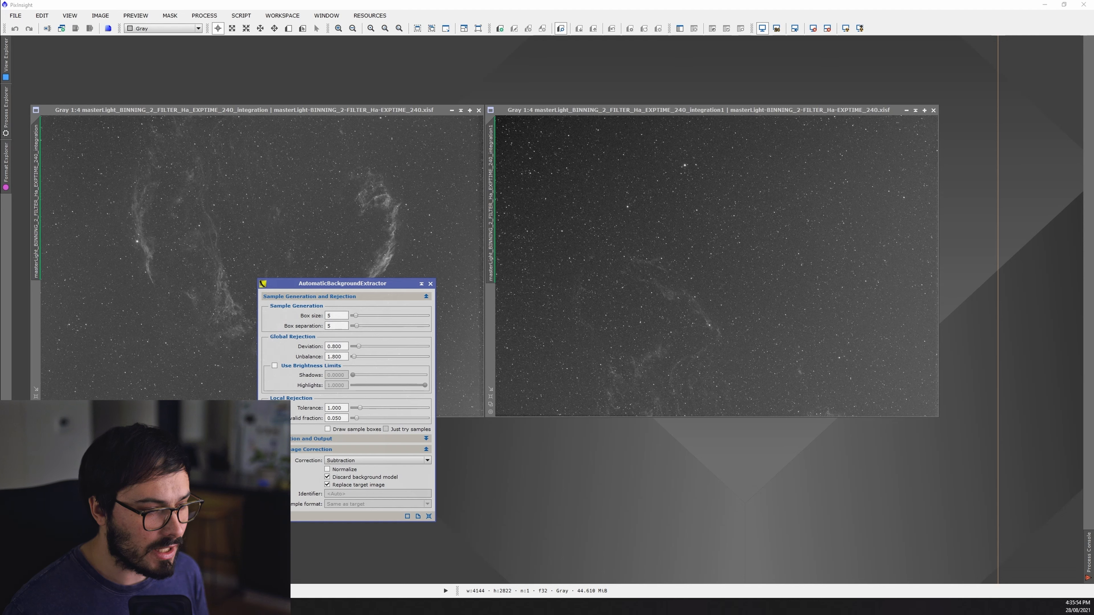
pyautogui.click(327, 485)
pyautogui.click(327, 476)
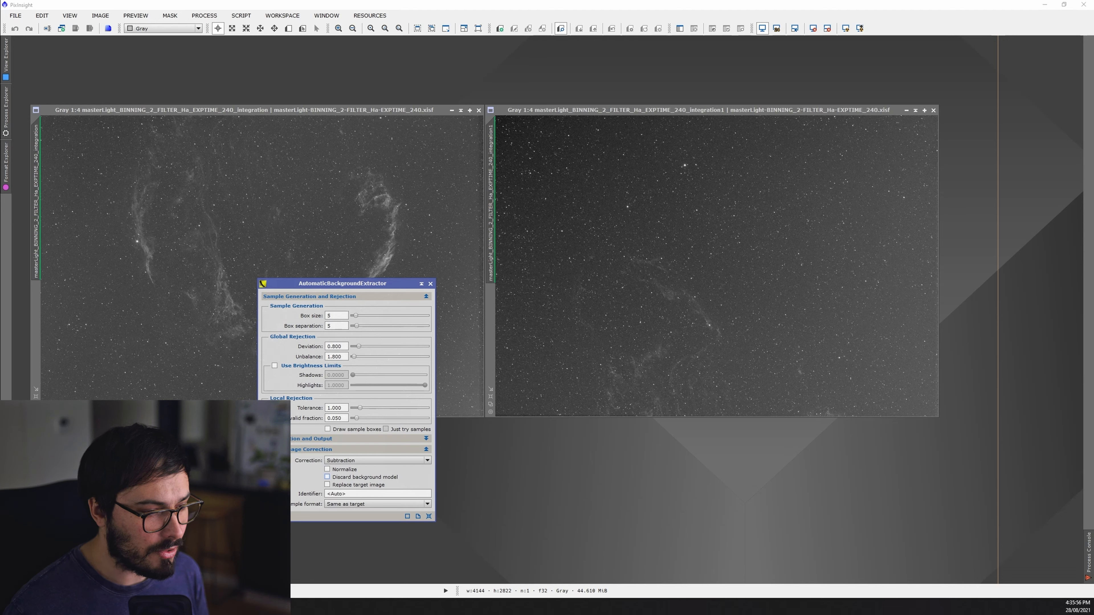
pyautogui.moveTo(263, 516); pyautogui.dragTo(486, 422)
pyautogui.click(365, 461)
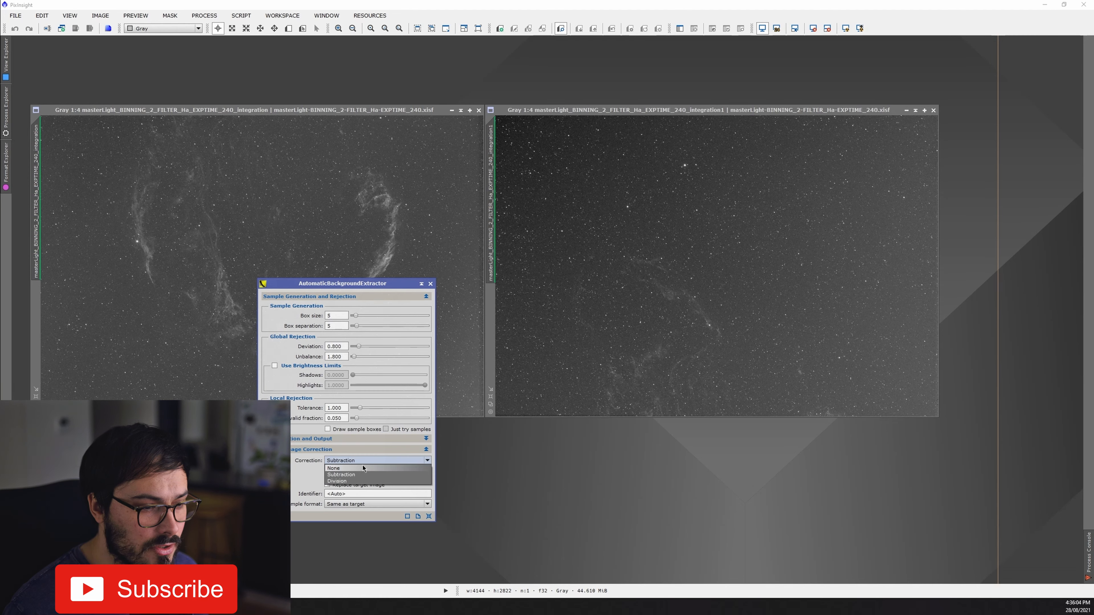
pyautogui.click(364, 468)
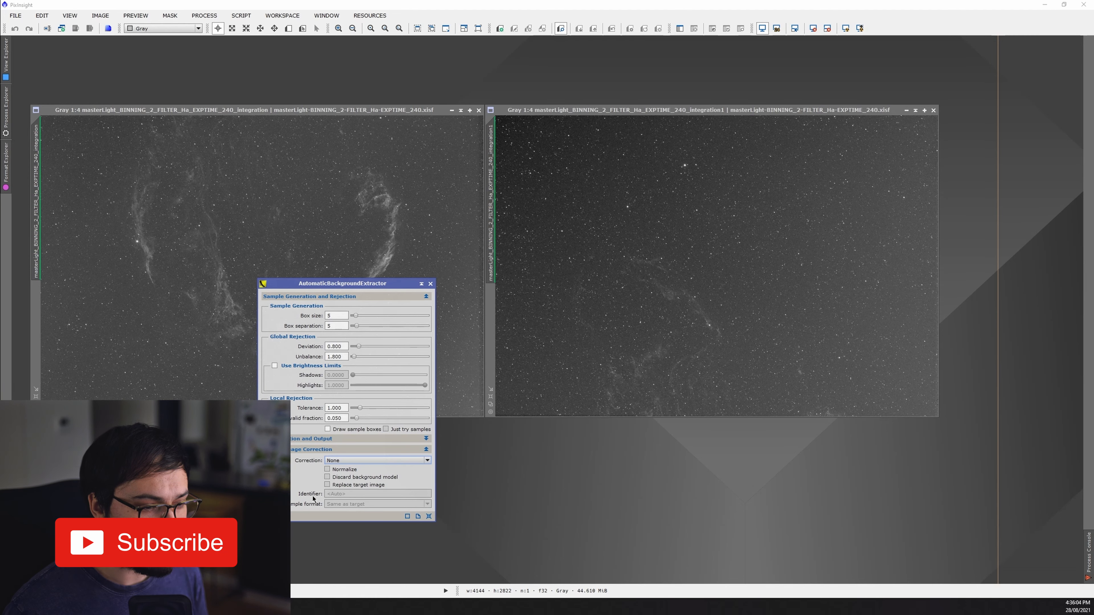
pyautogui.moveTo(263, 516); pyautogui.dragTo(648, 288)
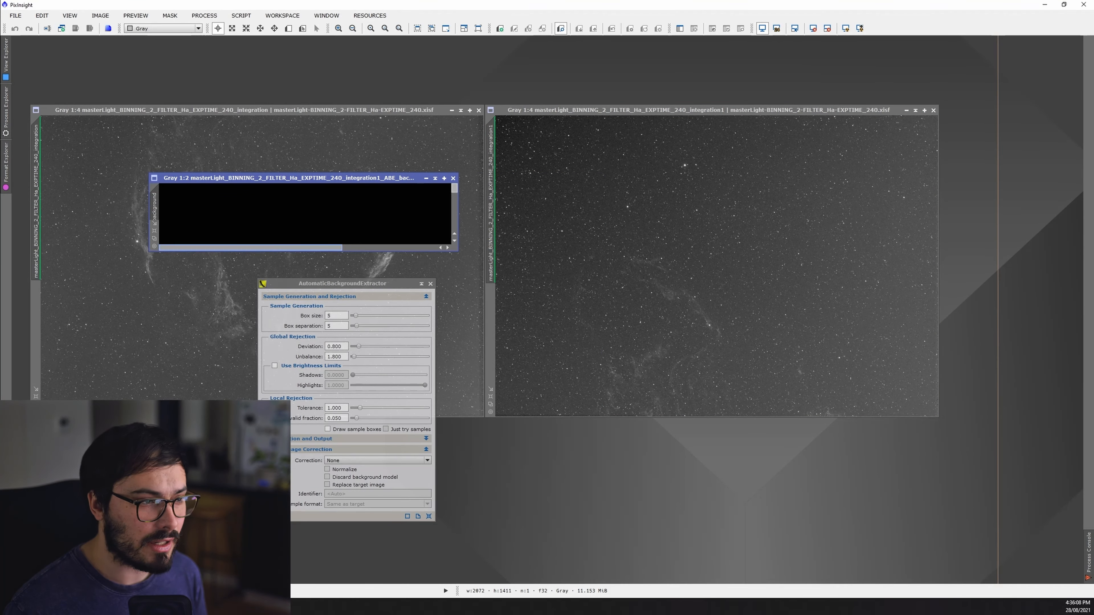
pyautogui.click(154, 231)
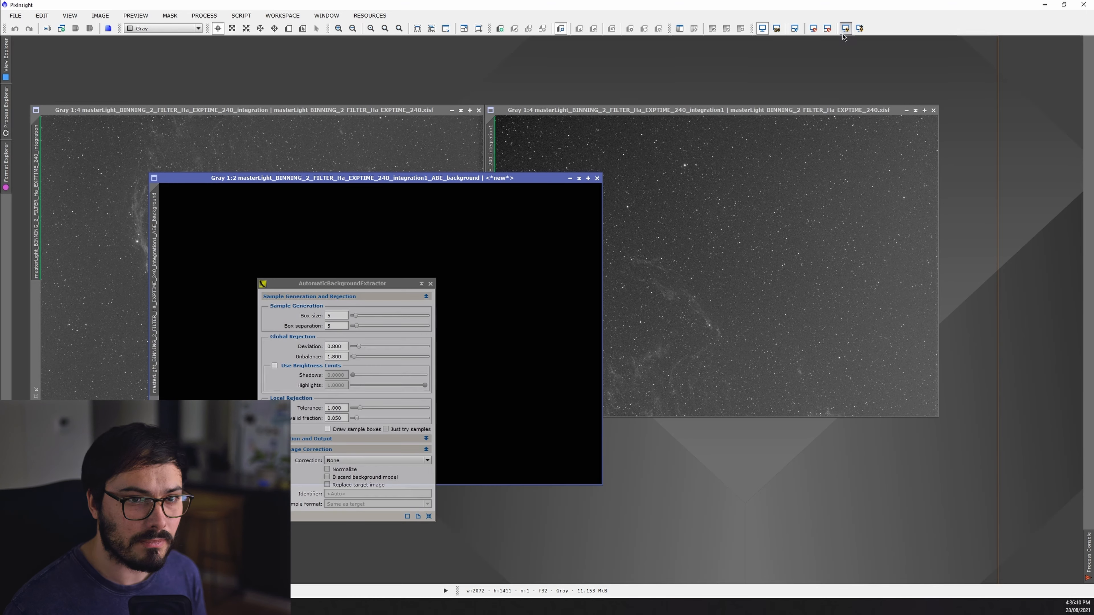
pyautogui.click(844, 35)
pyautogui.moveTo(297, 288); pyautogui.dragTo(908, 449)
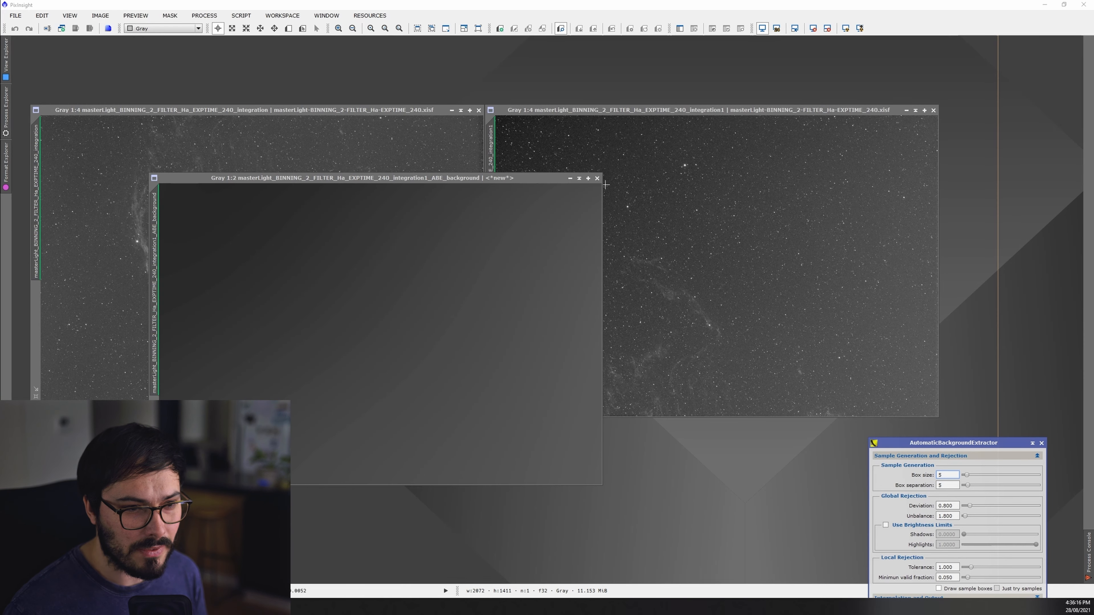
pyautogui.click(597, 178)
# - Apply AutomaticBackgroundExtractor to the Panel 2 integration with Subtraction correction, discarding the background model and replacing the target image
pyautogui.moveTo(948, 446); pyautogui.dragTo(345, 267)
pyautogui.click(371, 440)
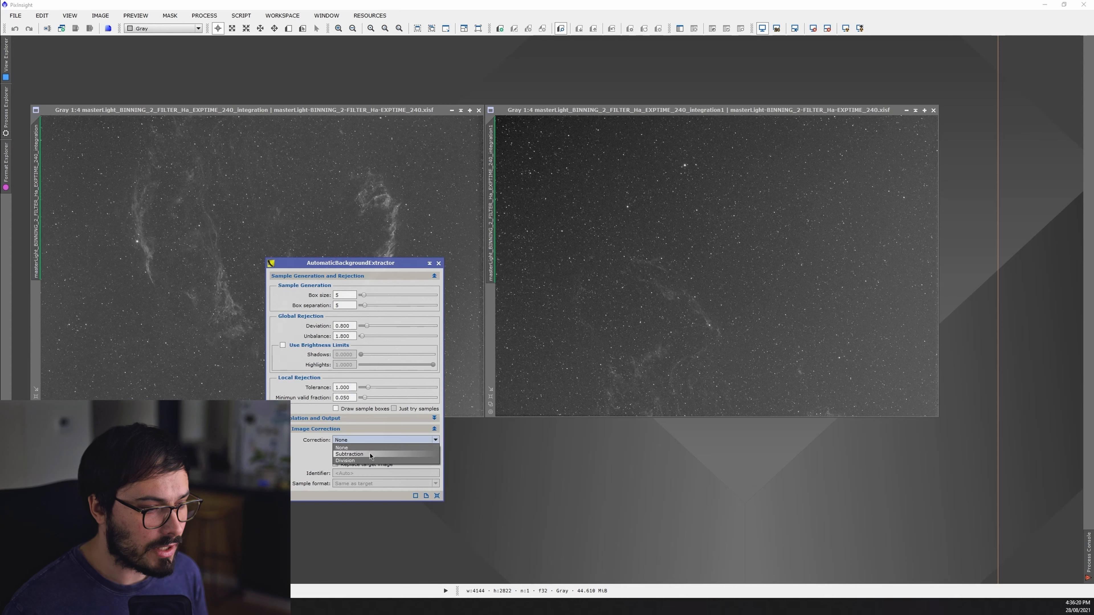
pyautogui.click(371, 454)
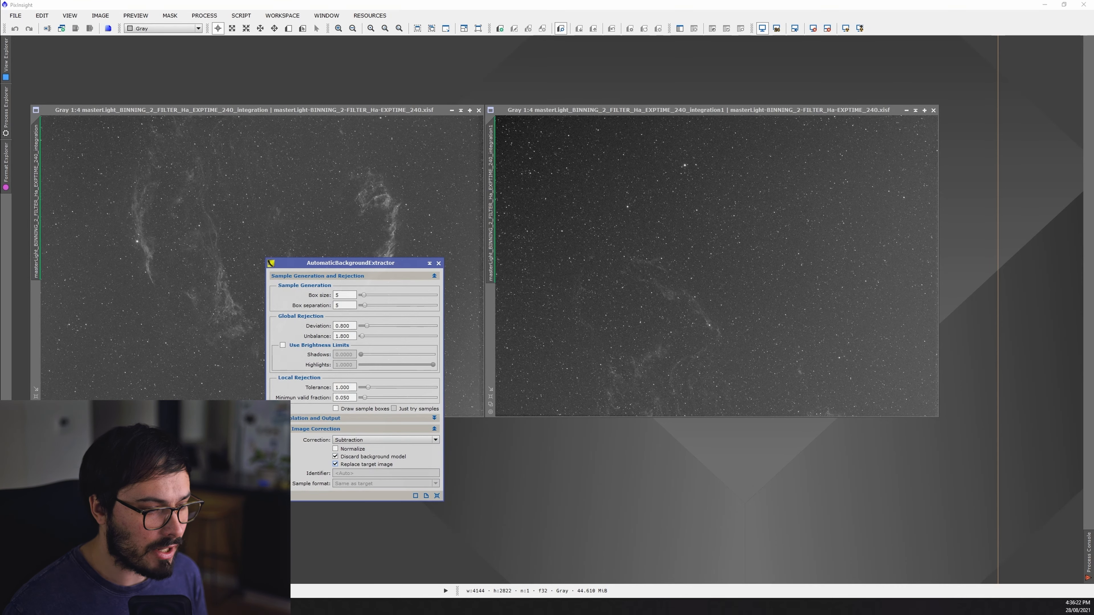
pyautogui.moveTo(272, 496); pyautogui.dragTo(762, 295)
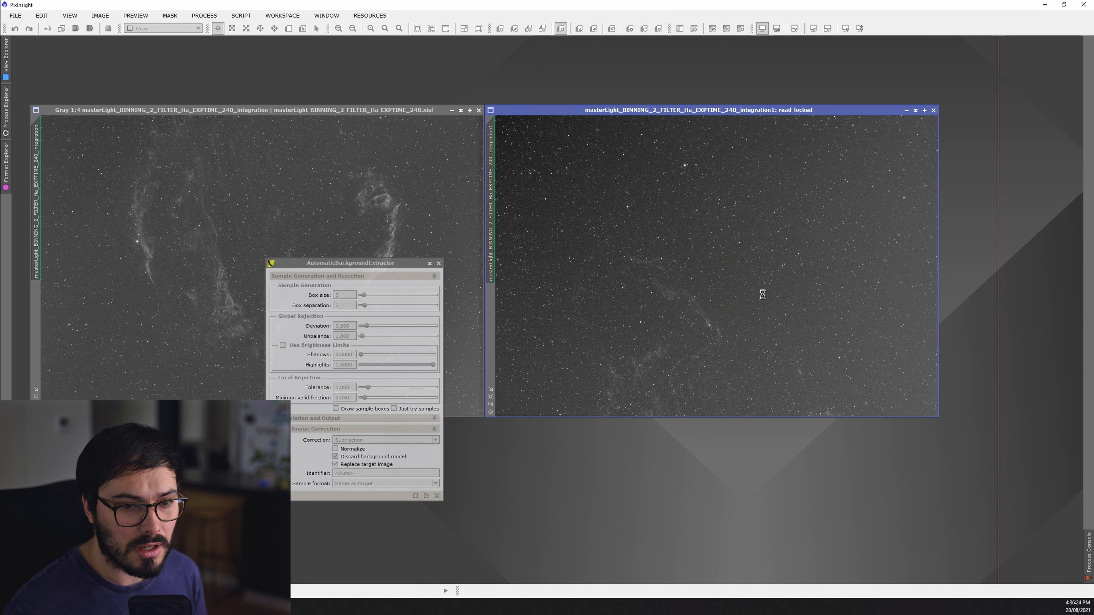
# - Start DynamicBackgroundExtraction on the Panel 1 integration and generate samples with tolerance 1.000 and default sample radius 25
pyautogui.click(205, 15)
pyautogui.moveTo(228, 28)
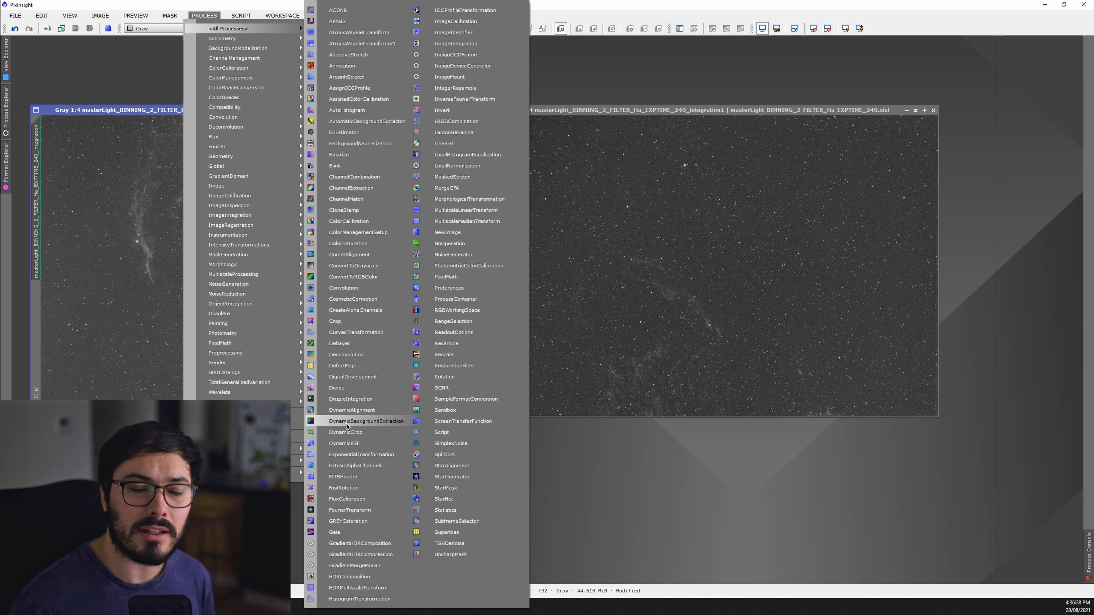
pyautogui.click(347, 421)
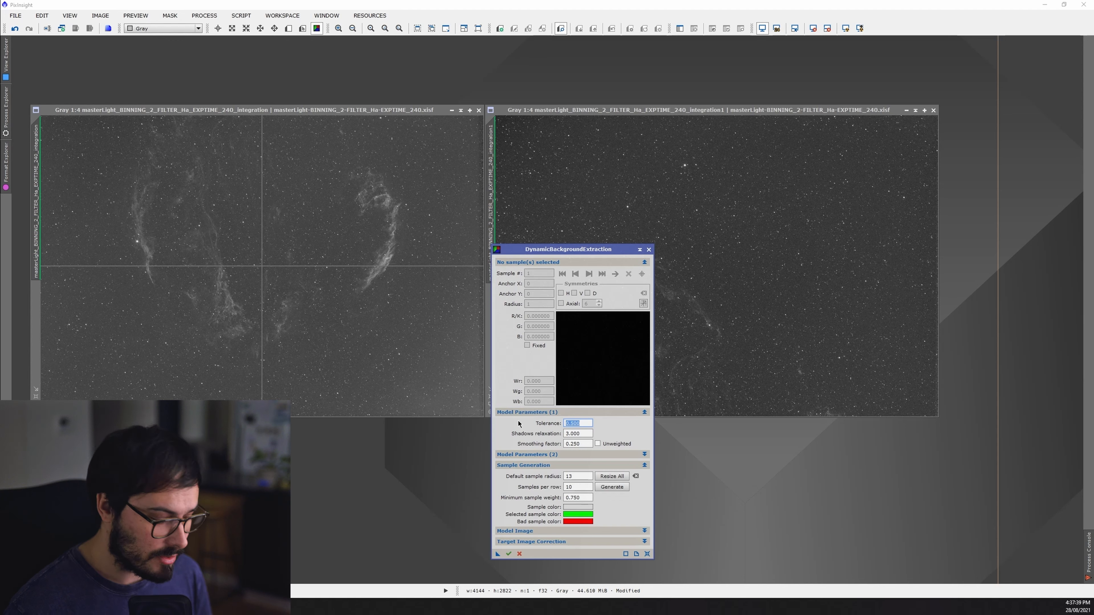
pyautogui.write('1')
pyautogui.press('Tab')
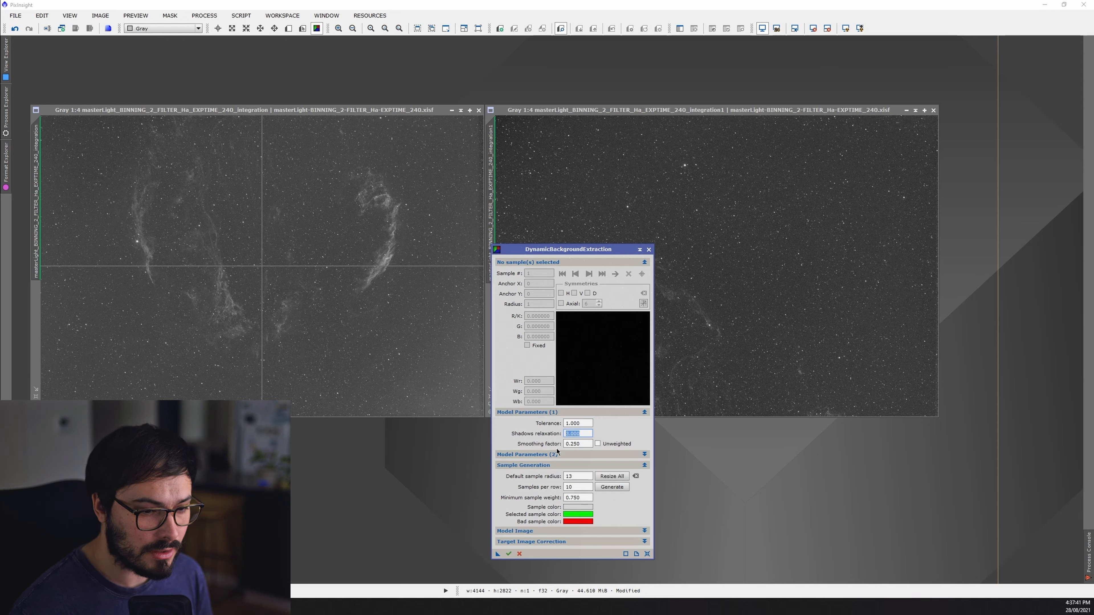
pyautogui.moveTo(578, 477); pyautogui.dragTo(497, 482)
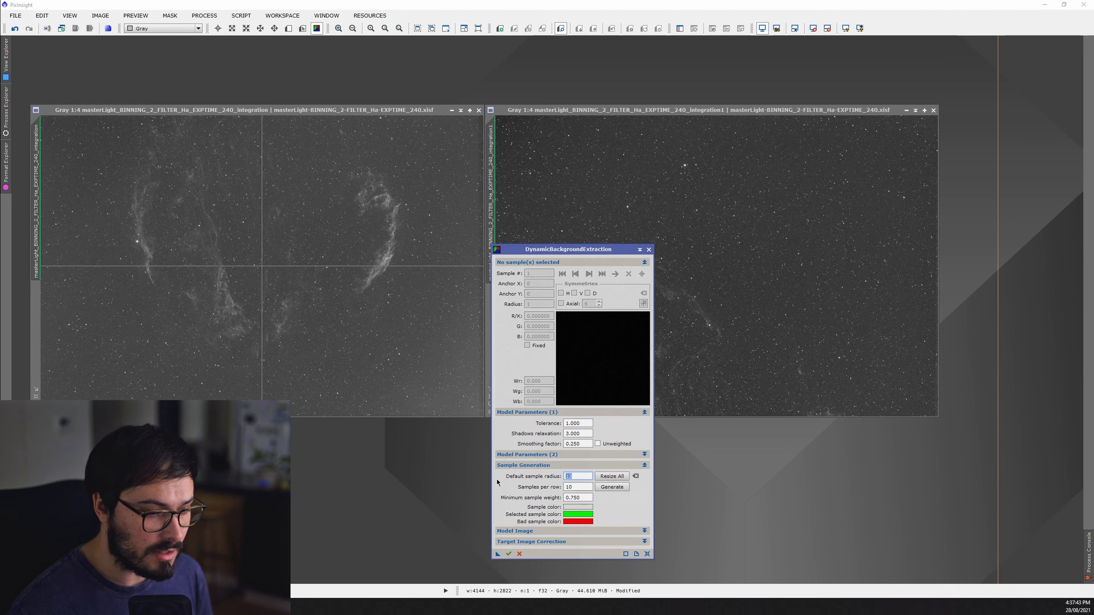
pyautogui.write('25')
pyautogui.click(612, 487)
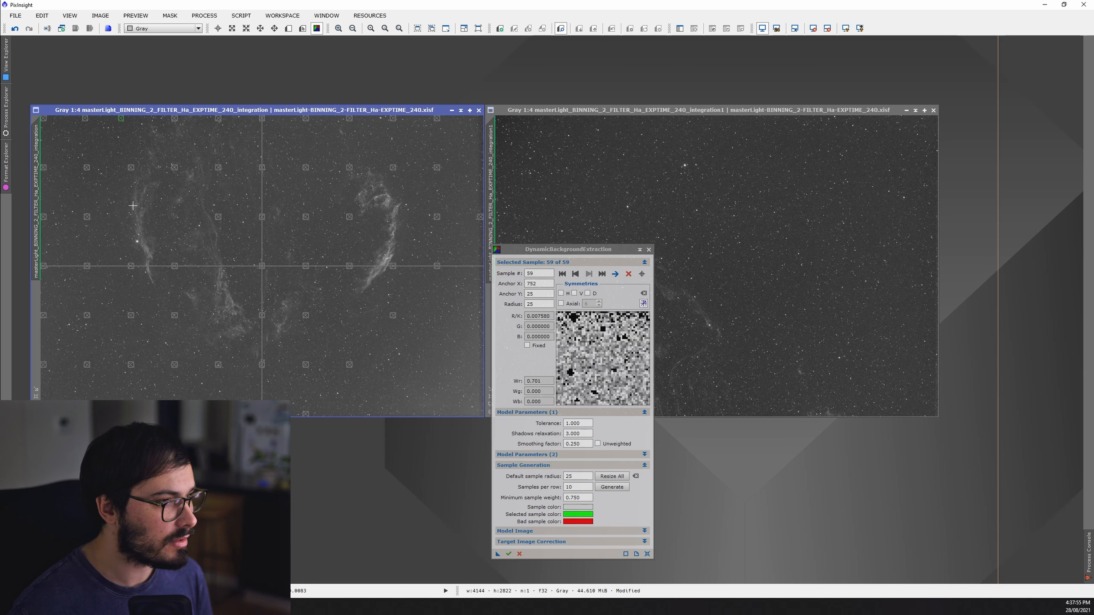
# - Add background samples along the lower edge and around the lower-right corner of the Panel 1 integration
pyautogui.click(469, 414)
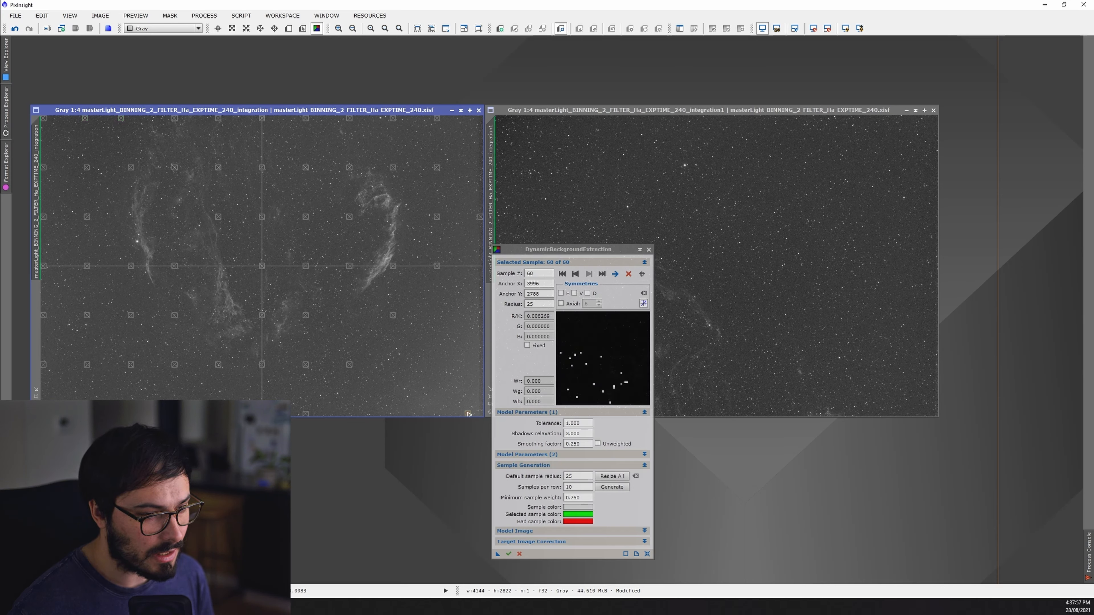
pyautogui.moveTo(469, 414); pyautogui.dragTo(404, 414)
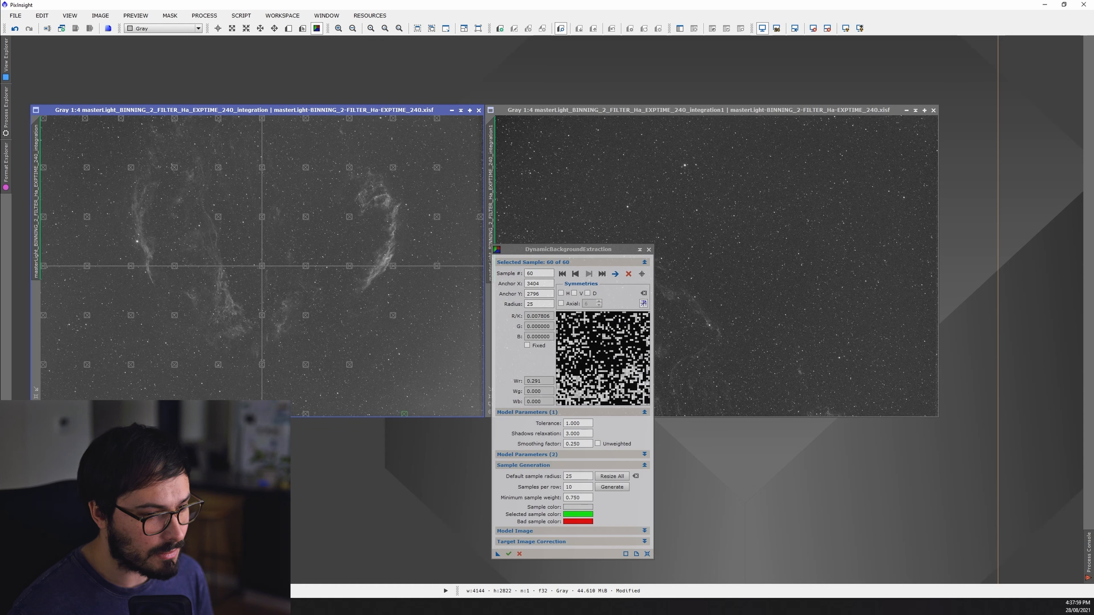
pyautogui.click(357, 413)
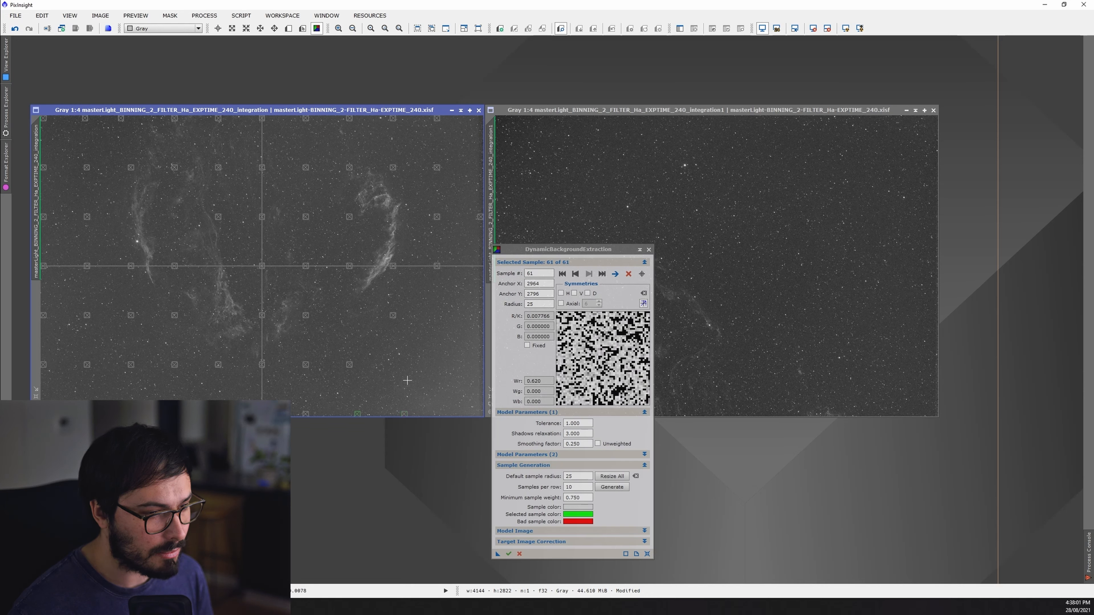
pyautogui.click(412, 382)
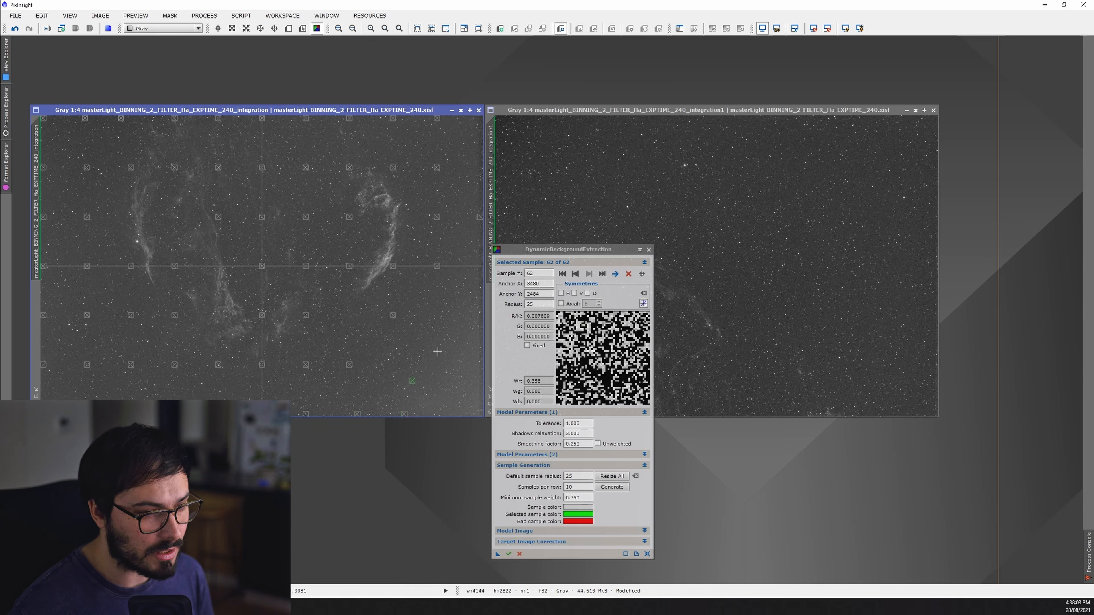
pyautogui.click(435, 341)
pyautogui.click(473, 331)
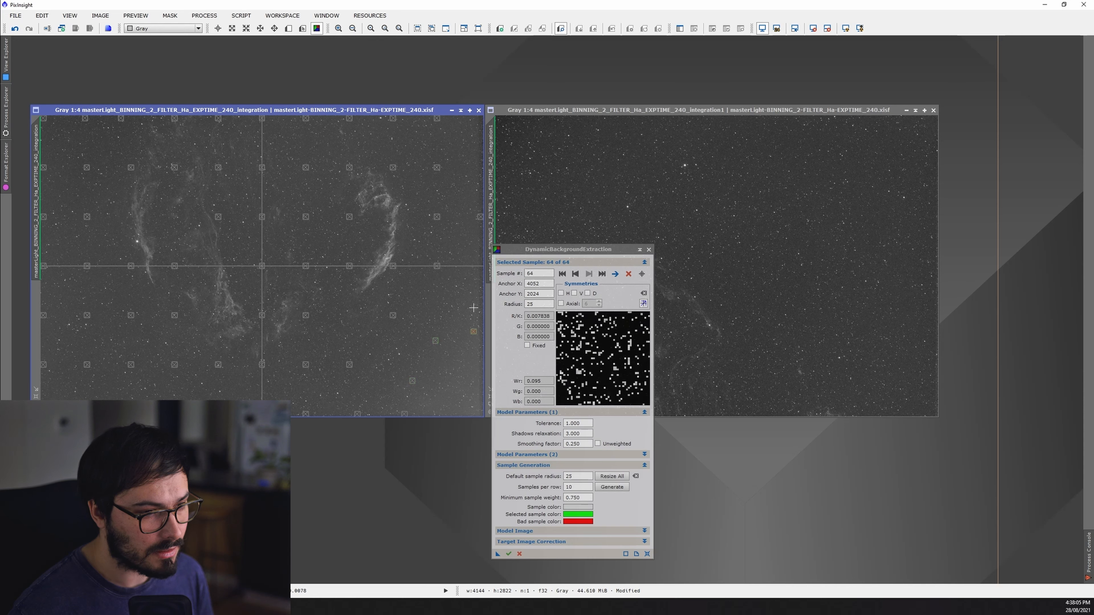
# - Add and position background samples along the right edge of the Panel 1 integration, up to its upper-right corner
pyautogui.click(480, 333)
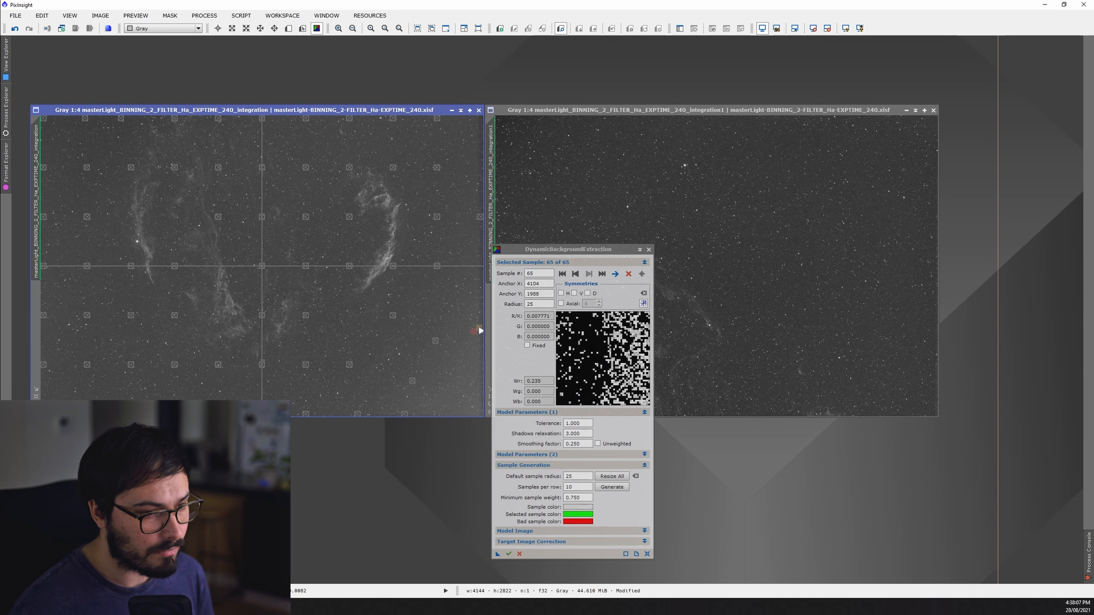
pyautogui.click(480, 277)
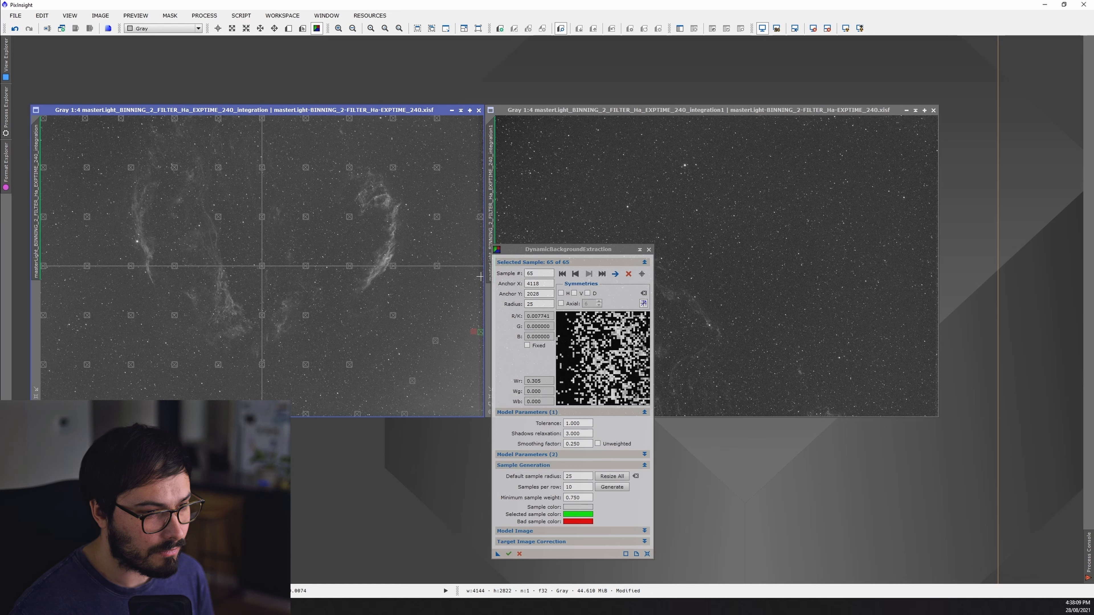
pyautogui.click(481, 391)
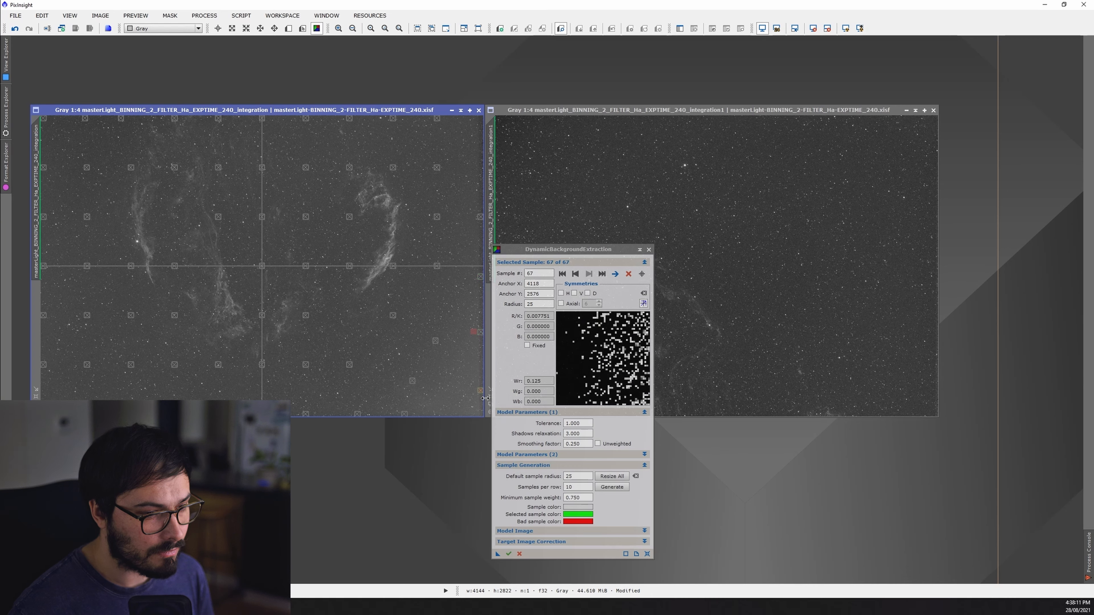
pyautogui.moveTo(481, 391); pyautogui.dragTo(478, 170)
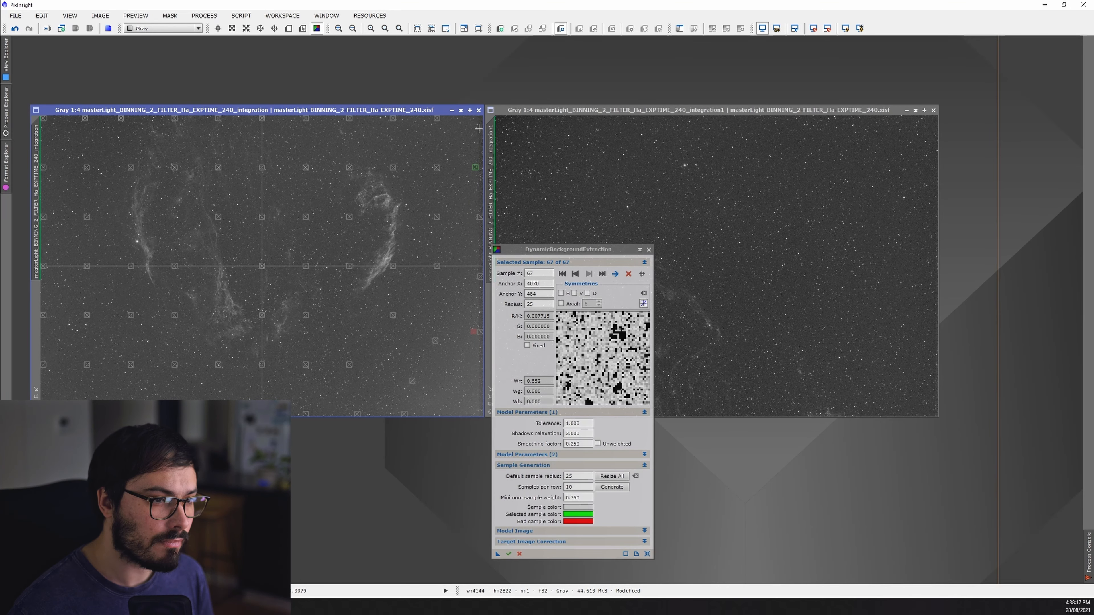
pyautogui.moveTo(481, 120); pyautogui.dragTo(489, 117)
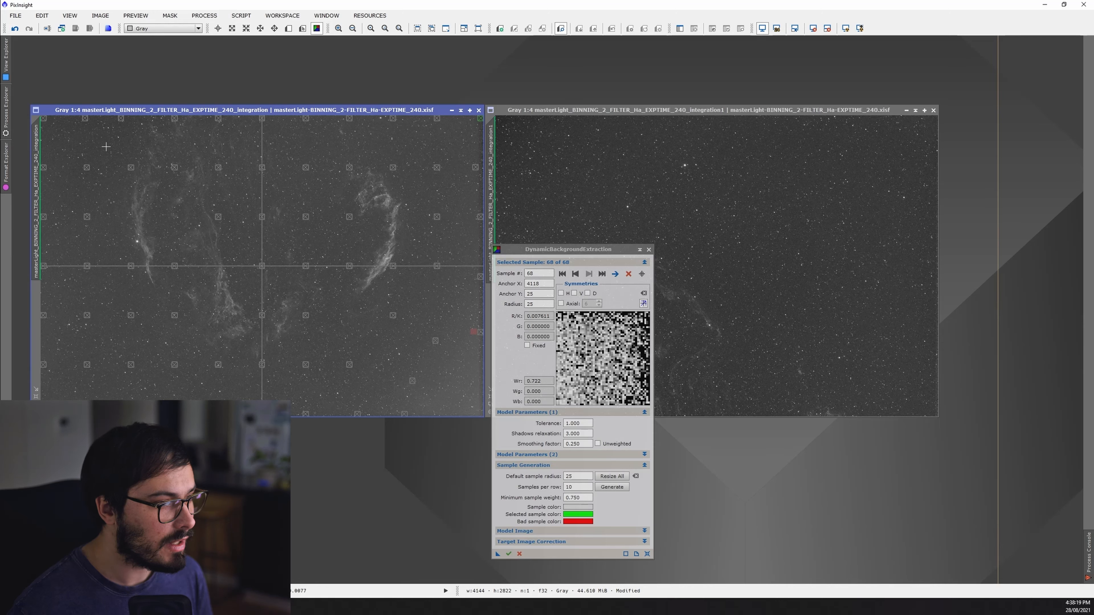
# - Delete the top-edge sample at X 1253 and the samples lying near nebulosity in the column at X 2481
pyautogui.click(175, 120)
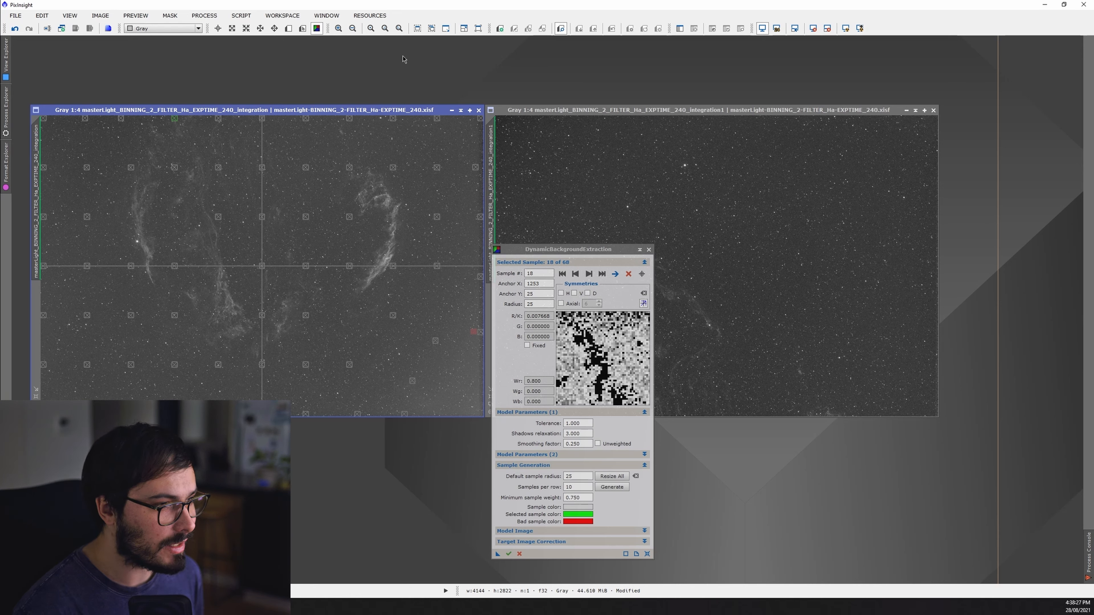
pyautogui.press('Delete')
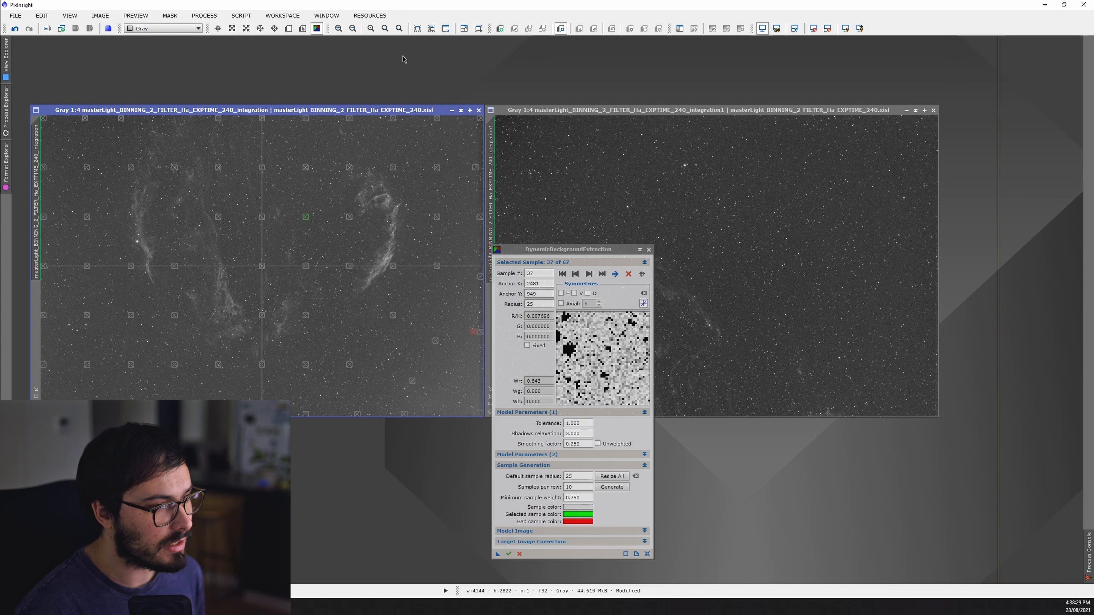
pyautogui.press('Delete')
pyautogui.press('Delete')
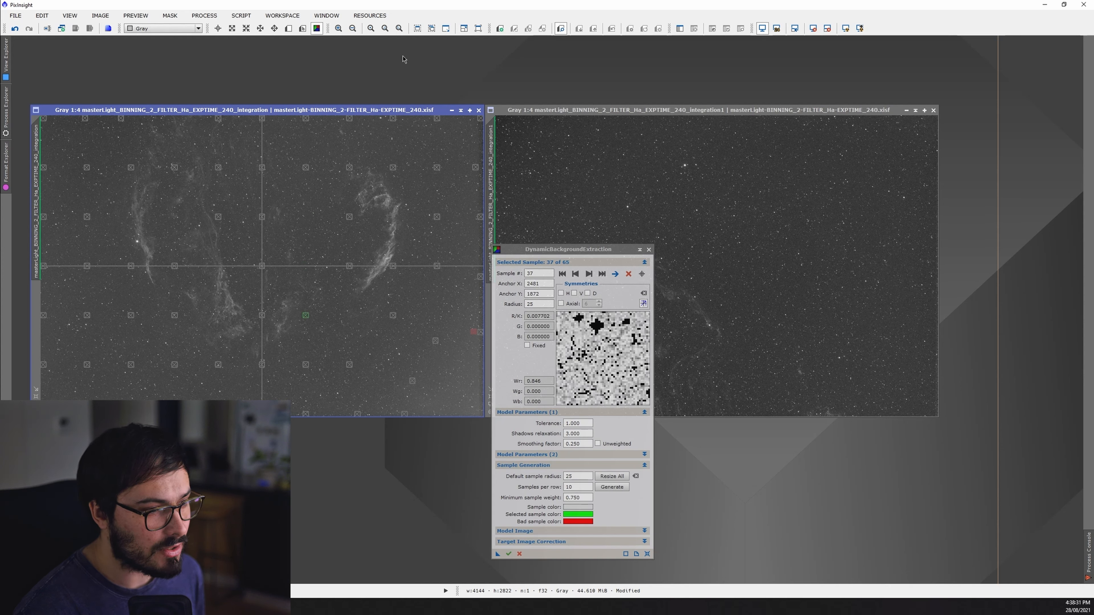
pyautogui.press('Delete')
pyautogui.press('Delete')
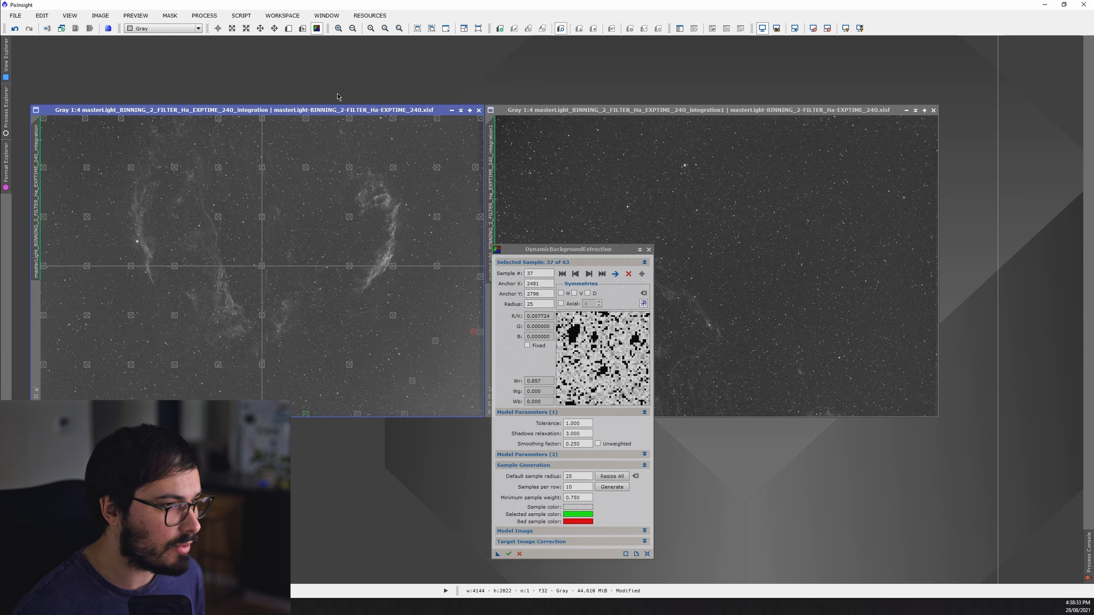
# - Delete the samples around the left nebula arc, in the columns at X 1253 and X 844 from Y 487 downward
pyautogui.click(176, 167)
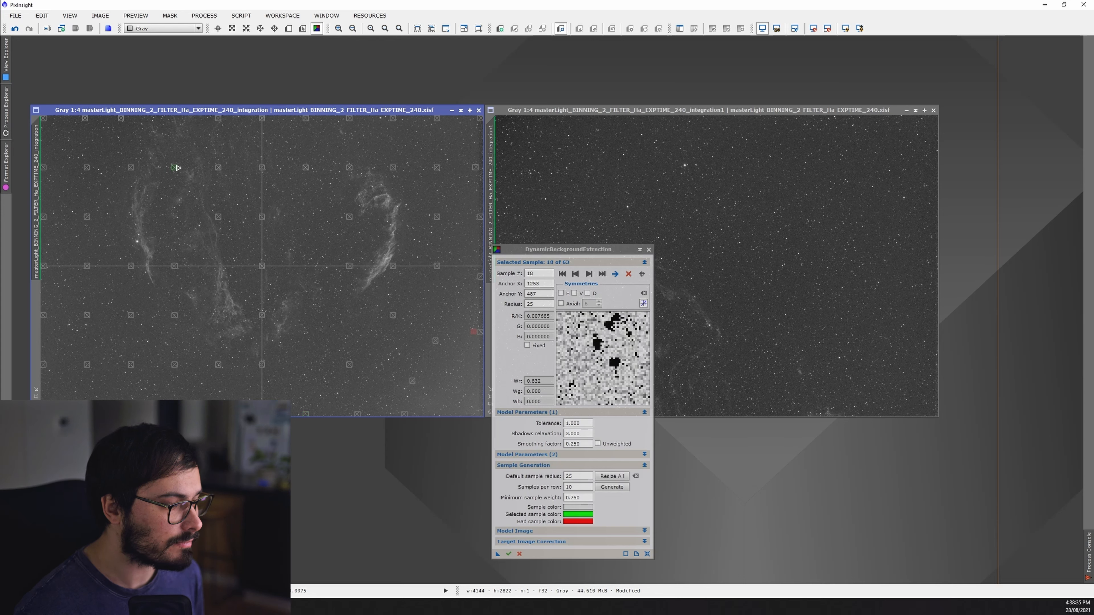
pyautogui.press('Delete')
pyautogui.press('Delete')
pyautogui.press('Delete')
pyautogui.press('Delete')
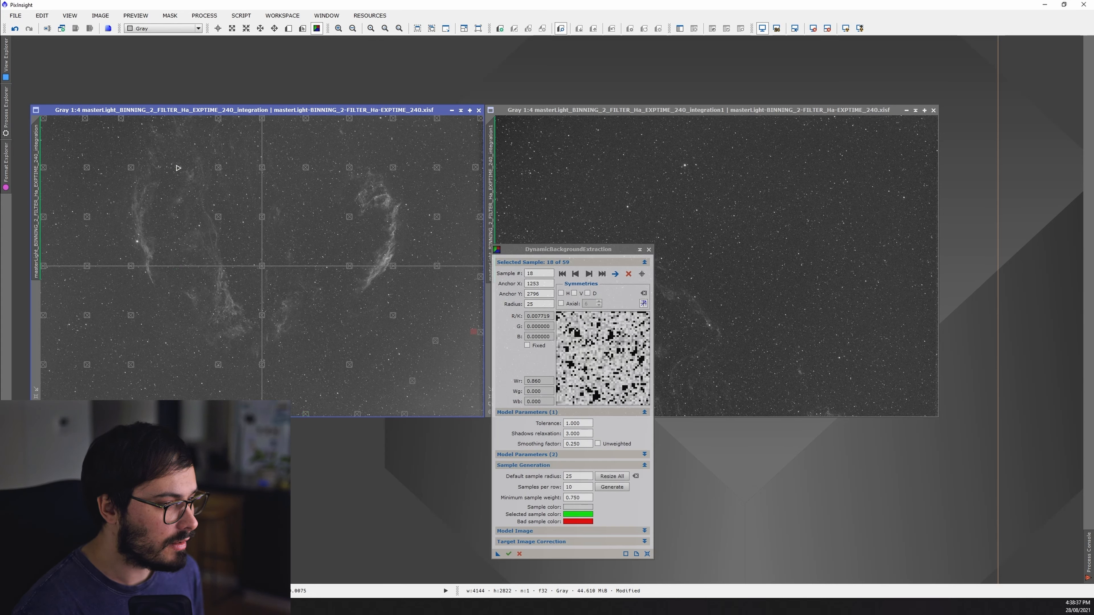
pyautogui.click(132, 169)
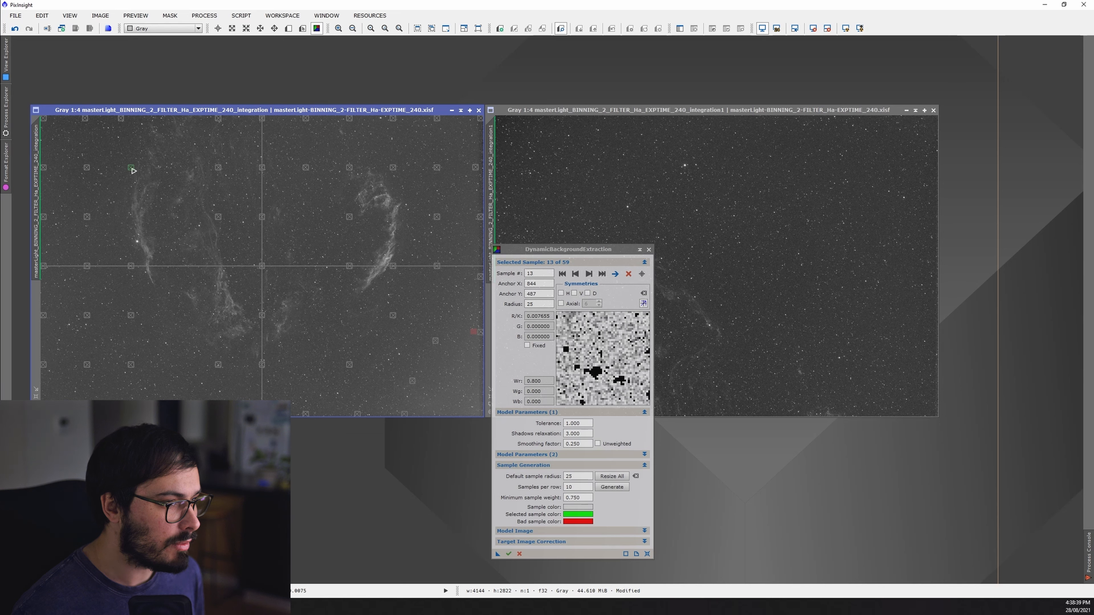
pyautogui.press('Delete')
pyautogui.press('Delete')
pyautogui.press('Delete')
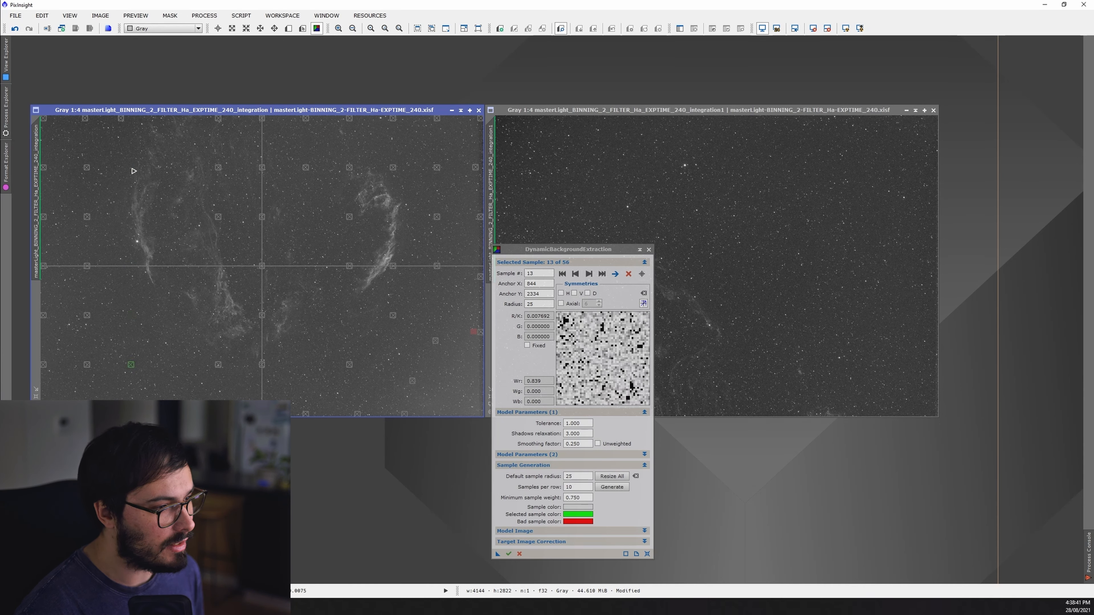
# - Delete the samples around the central filaments in the columns at X 1662 and X 2072, plus one in the column at X 434
pyautogui.click(220, 120)
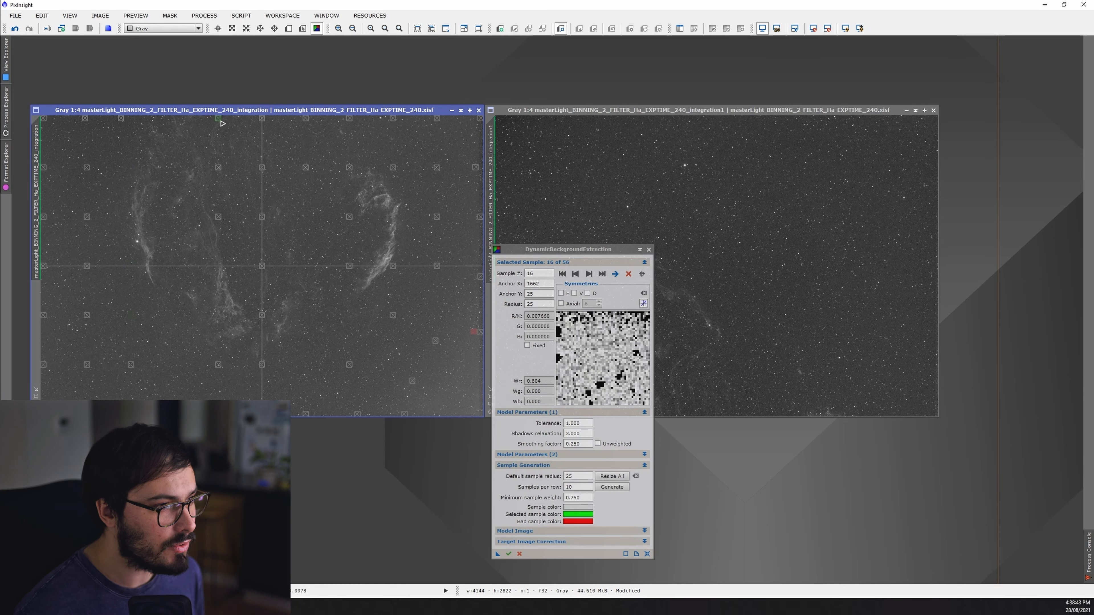
pyautogui.press('Delete')
pyautogui.press('Delete')
pyautogui.press('Delete')
pyautogui.press('Delete')
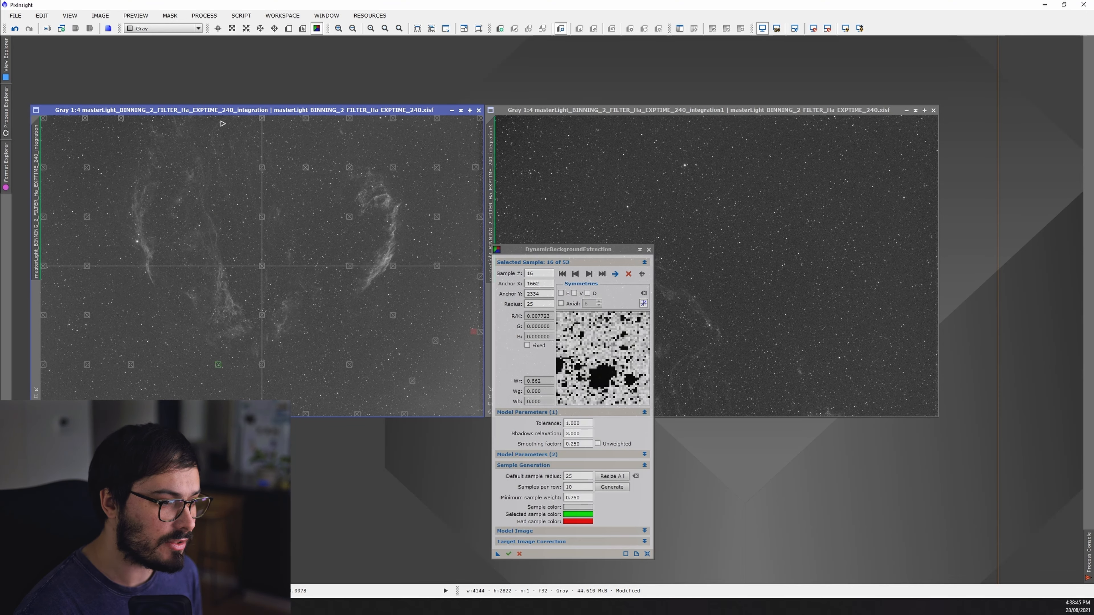
pyautogui.click(264, 120)
pyautogui.press('Delete')
pyautogui.press('Delete')
pyautogui.press('Delete')
pyautogui.press('Delete')
pyautogui.press('Delete')
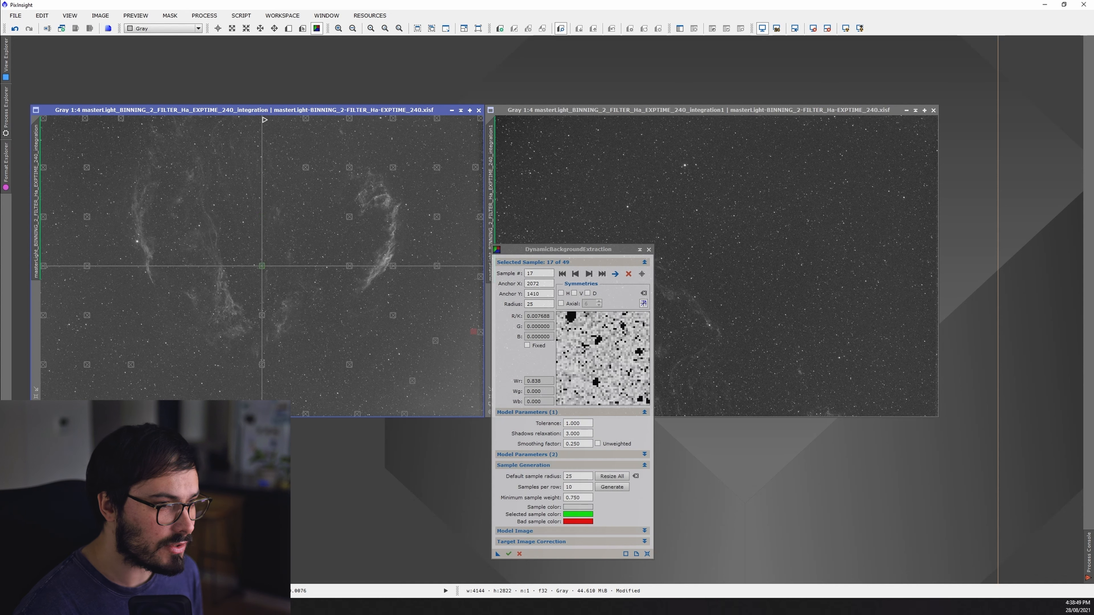
pyautogui.press('Delete')
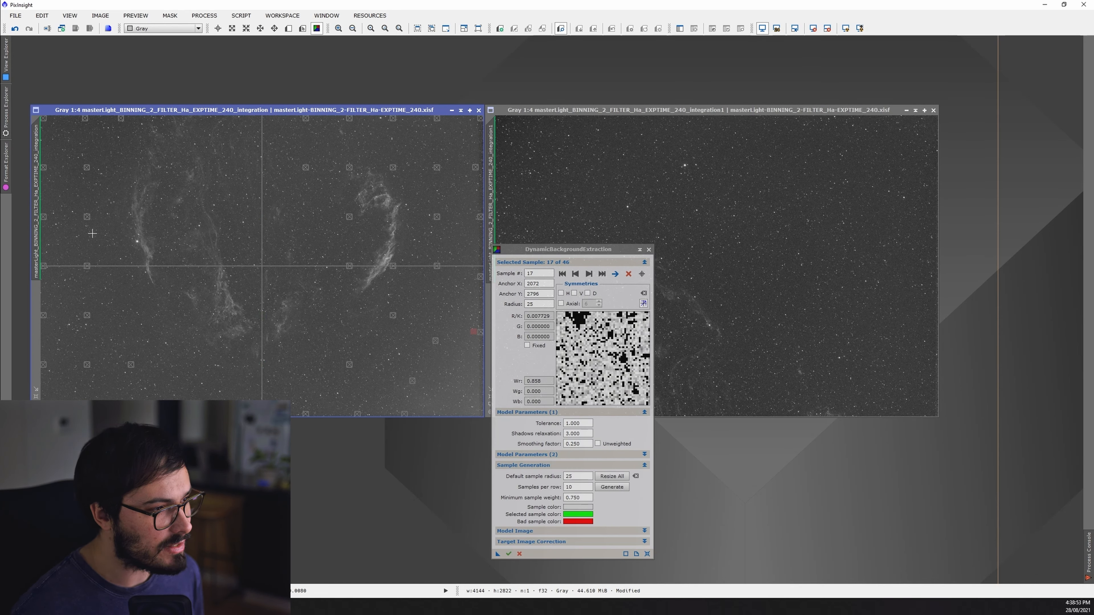
pyautogui.press('Delete')
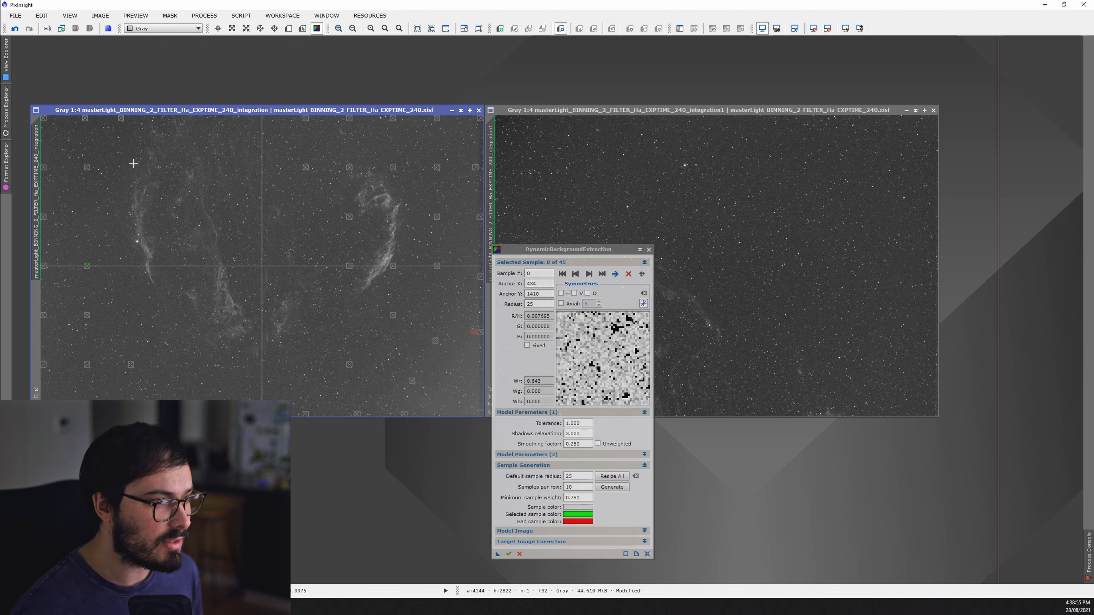
# - Delete the samples around the right nebula arc, in the columns at X 2481, X 2890 and above the arc's outer side
pyautogui.click(309, 120)
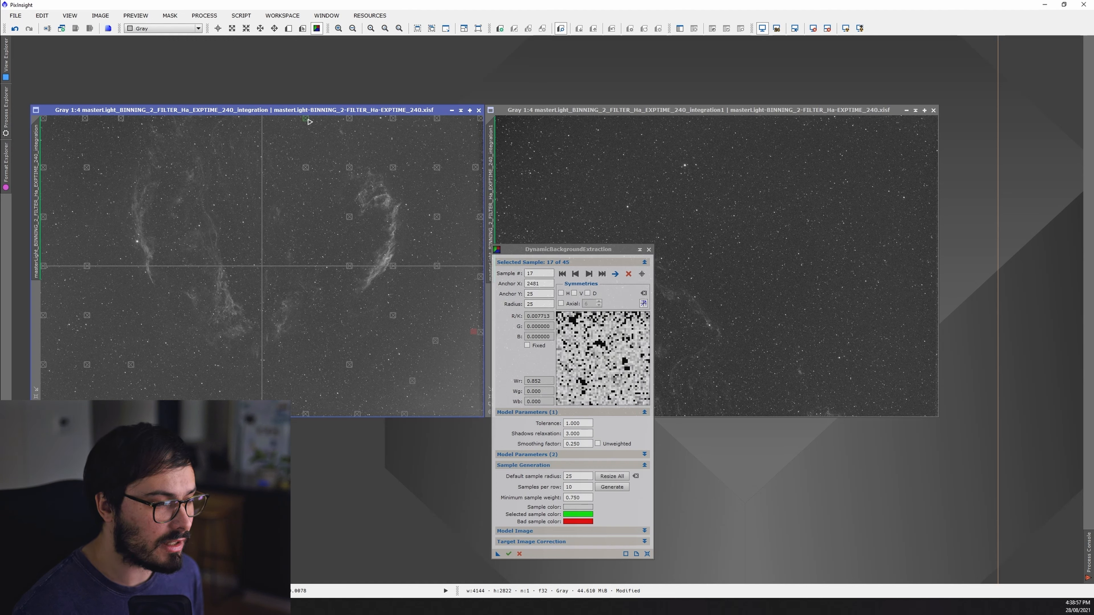
pyautogui.press('Delete')
pyautogui.press('Delete')
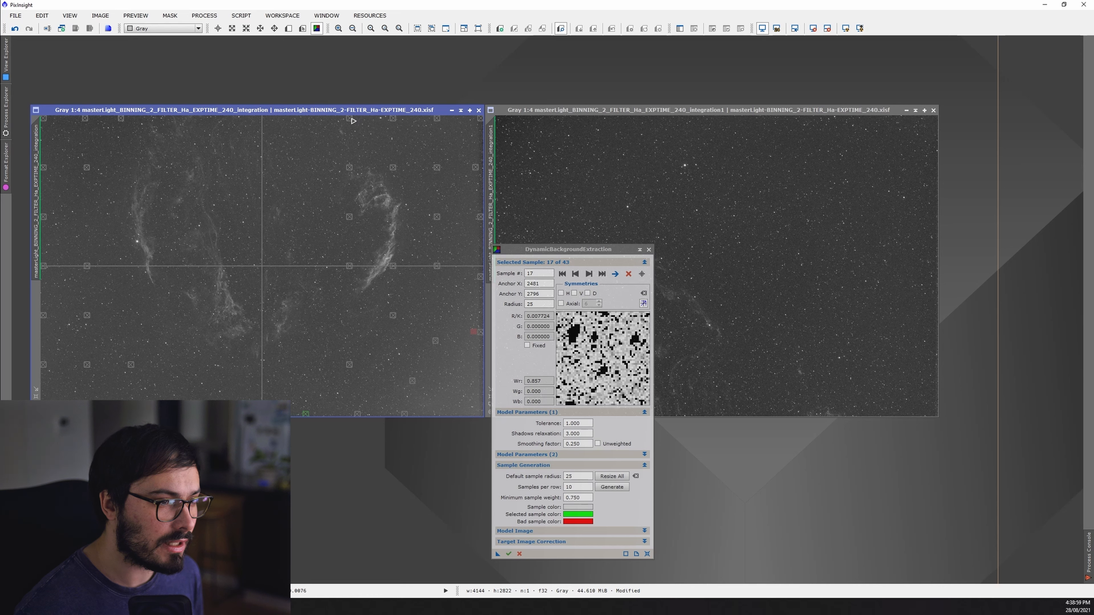
pyautogui.click(352, 120)
pyautogui.press('Delete')
pyautogui.press('Delete')
pyautogui.press('Delete')
pyautogui.press('Delete')
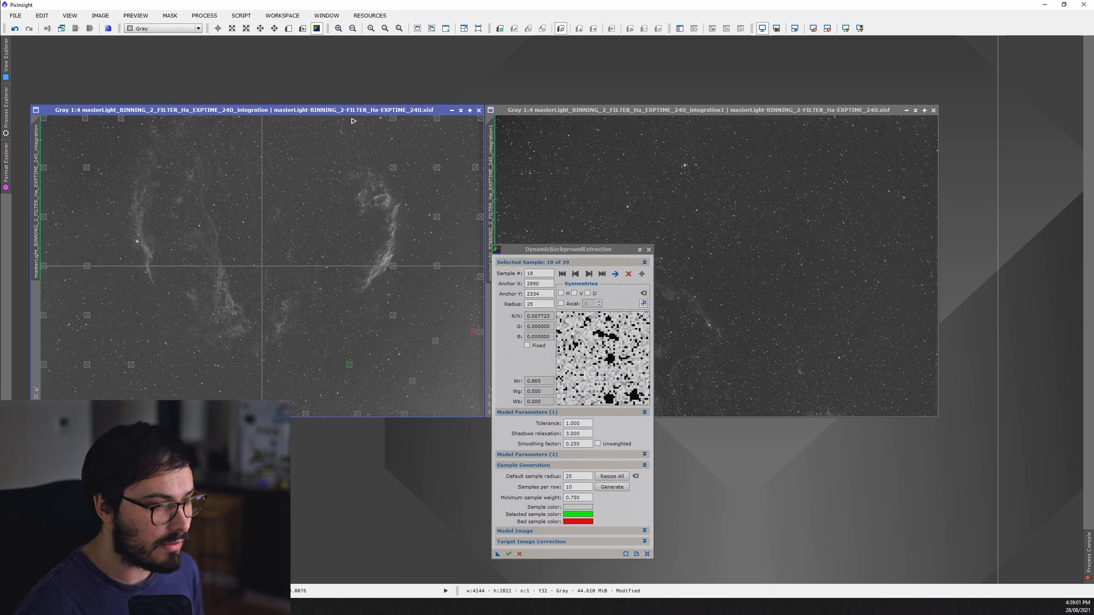
pyautogui.click(394, 168)
pyautogui.press('Delete')
pyautogui.press('Delete')
pyautogui.press('Delete')
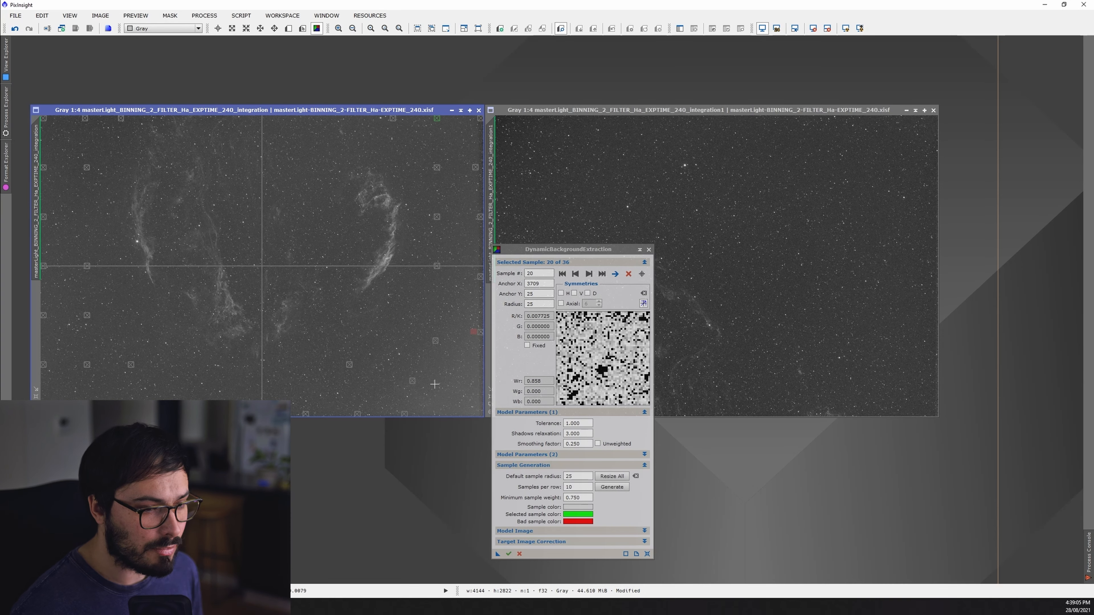
# - Generate the Panel 1 background model with correction set to None, inspect it auto-stretched, and close it
pyautogui.click(560, 542)
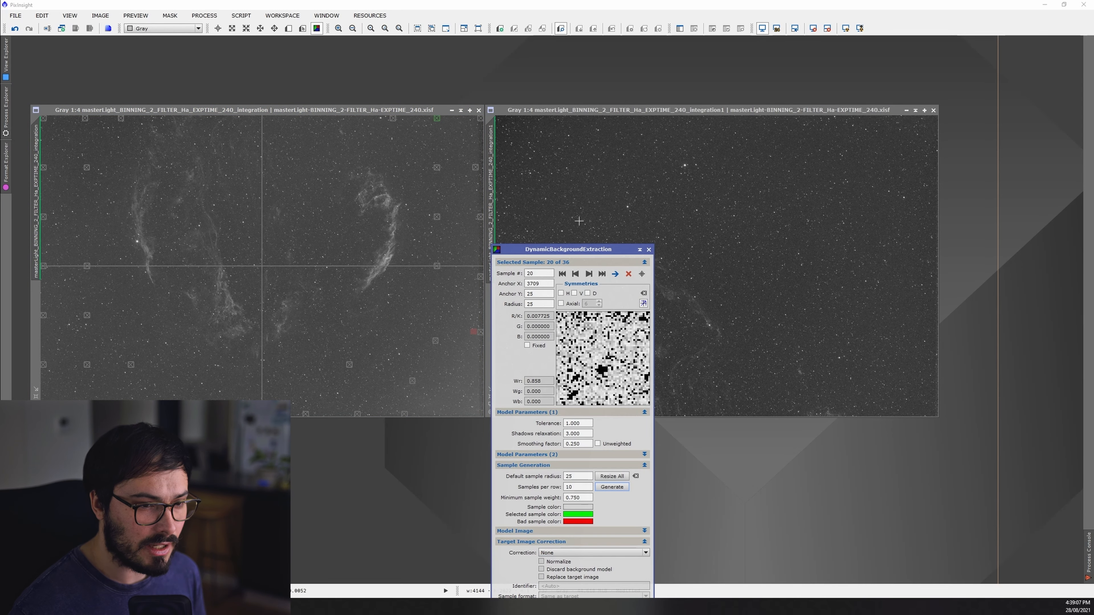
pyautogui.moveTo(570, 250); pyautogui.dragTo(760, 187)
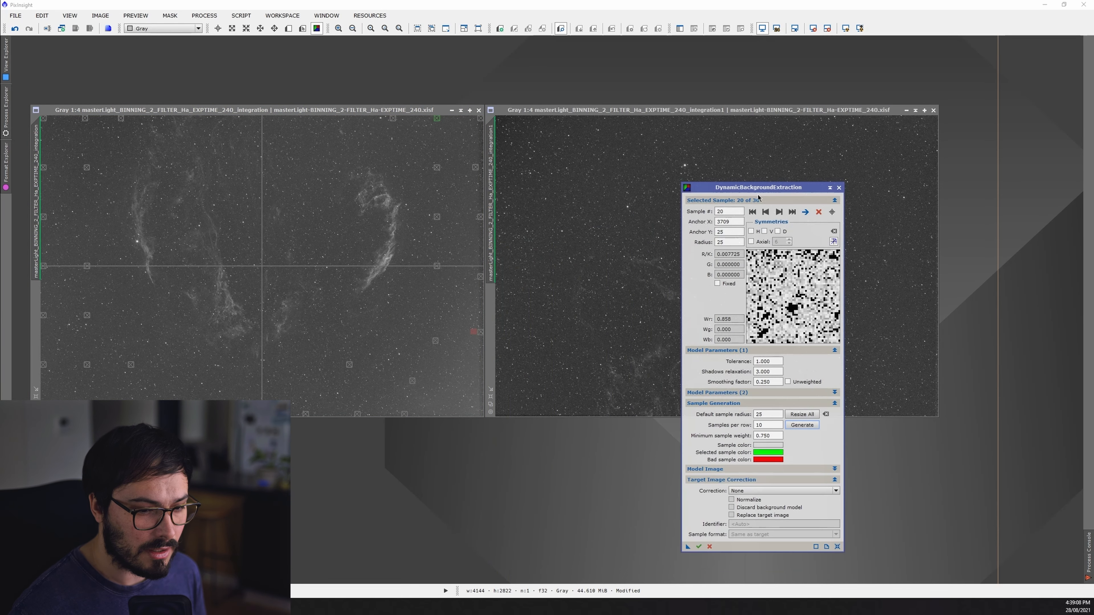
pyautogui.click(699, 547)
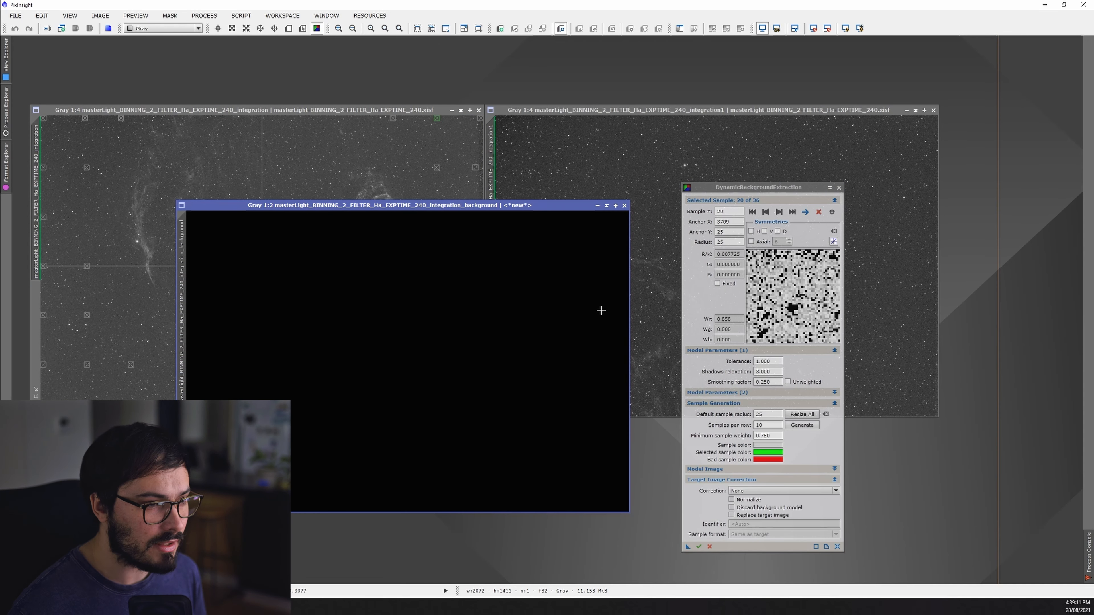
pyautogui.click(845, 29)
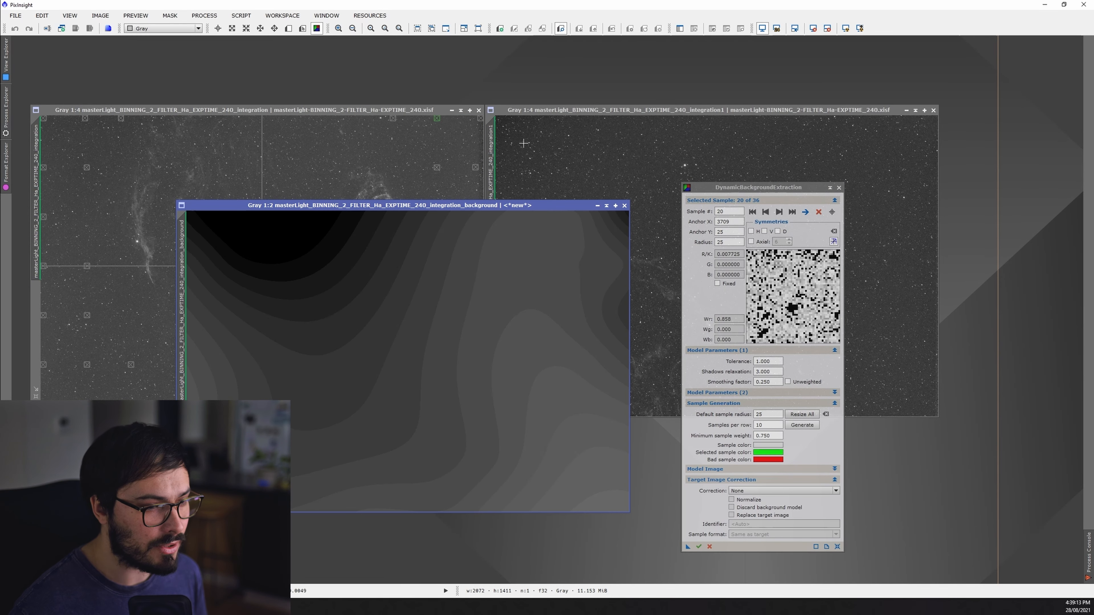
pyautogui.moveTo(387, 205)
pyautogui.mouseDown()
pyautogui.moveTo(228, 210)
pyautogui.moveTo(222, 194)
pyautogui.moveTo(421, 276)
pyautogui.moveTo(563, 247)
pyautogui.moveTo(380, 221)
pyautogui.mouseUp()
pyautogui.click(574, 222)
# - Apply the Panel 1 background extraction with Subtraction correction, discarding the background model and replacing the target image, and end the session
pyautogui.click(776, 490)
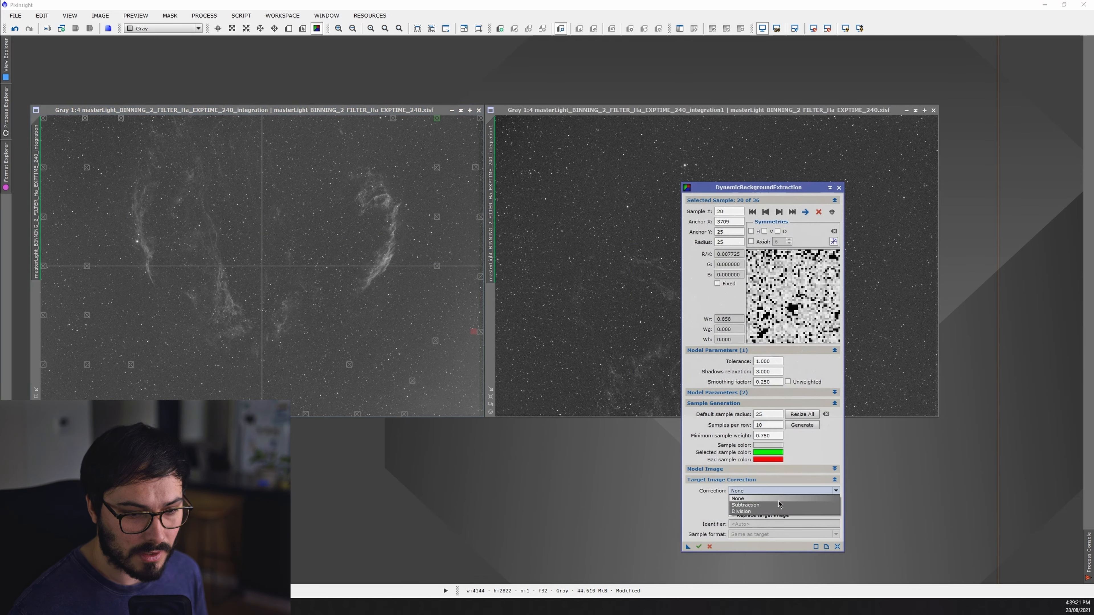
pyautogui.click(758, 504)
pyautogui.click(748, 512)
pyautogui.click(744, 517)
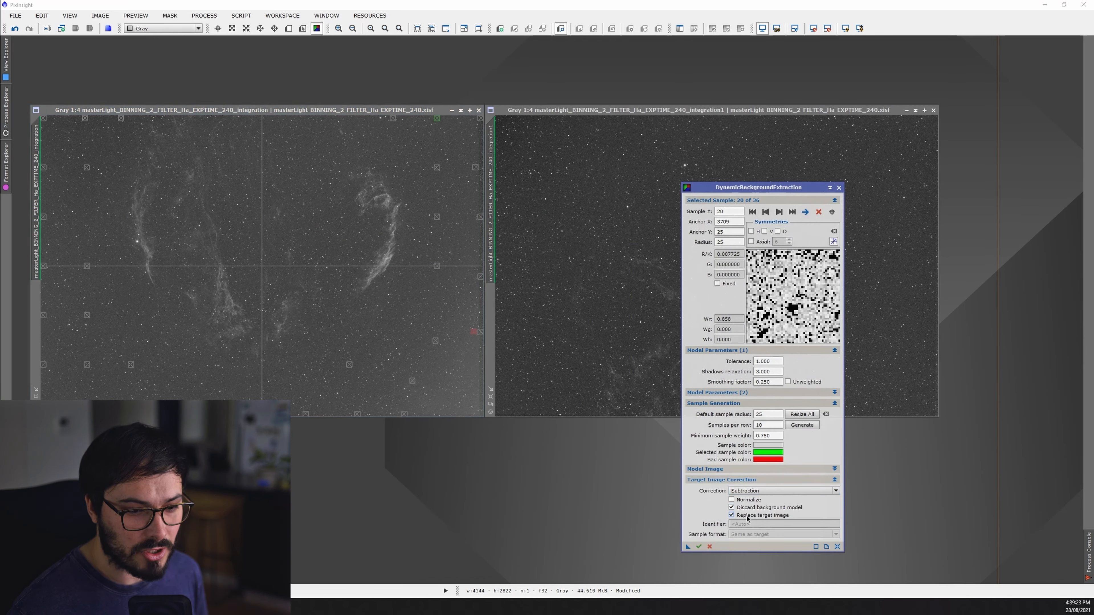
pyautogui.click(699, 547)
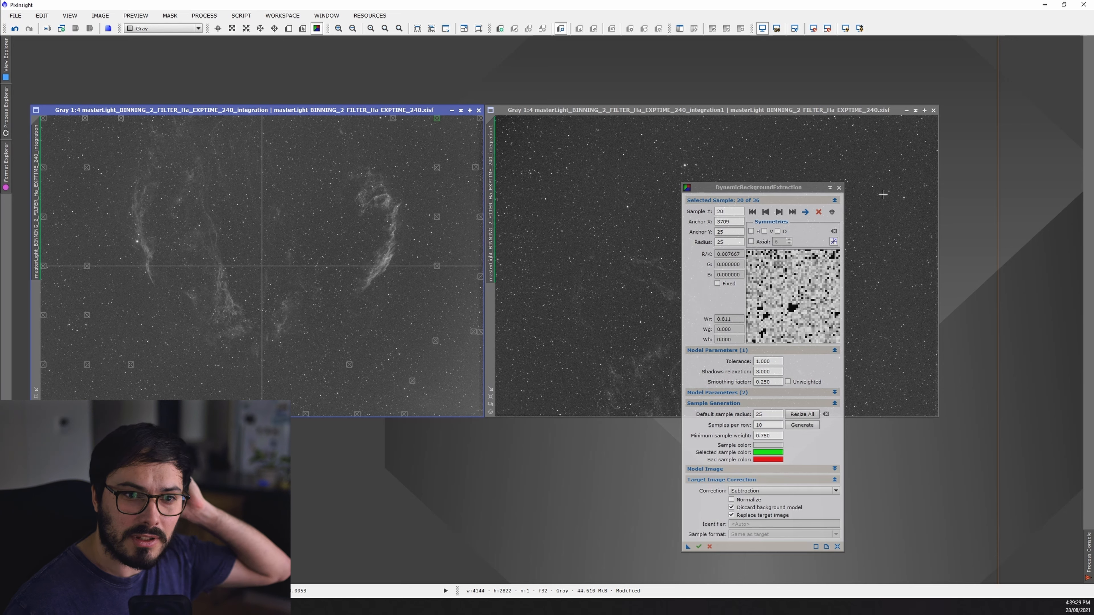
pyautogui.click(839, 188)
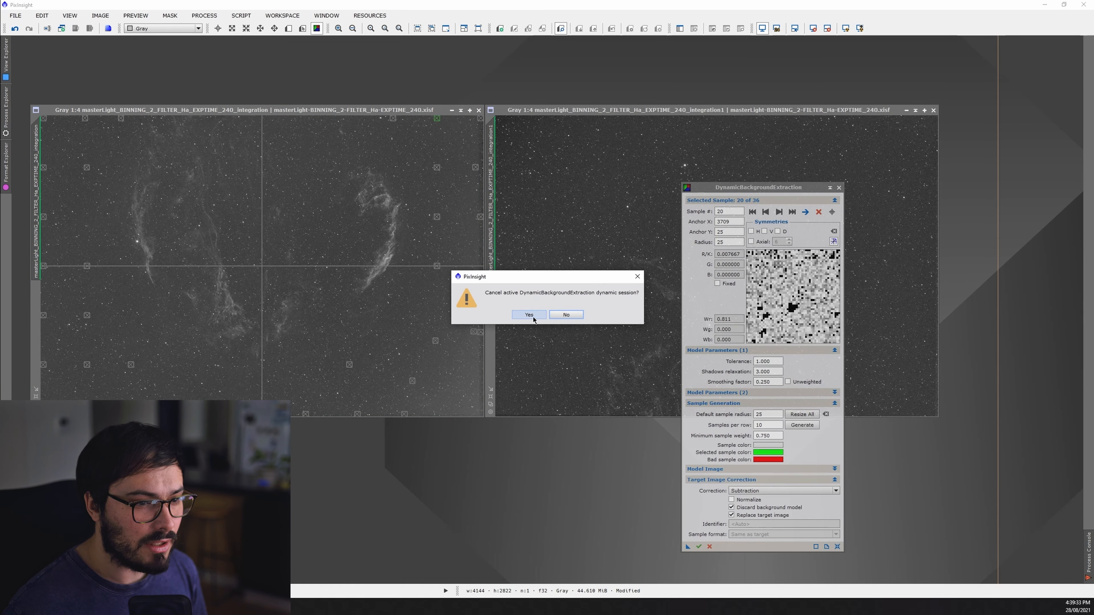
pyautogui.click(530, 318)
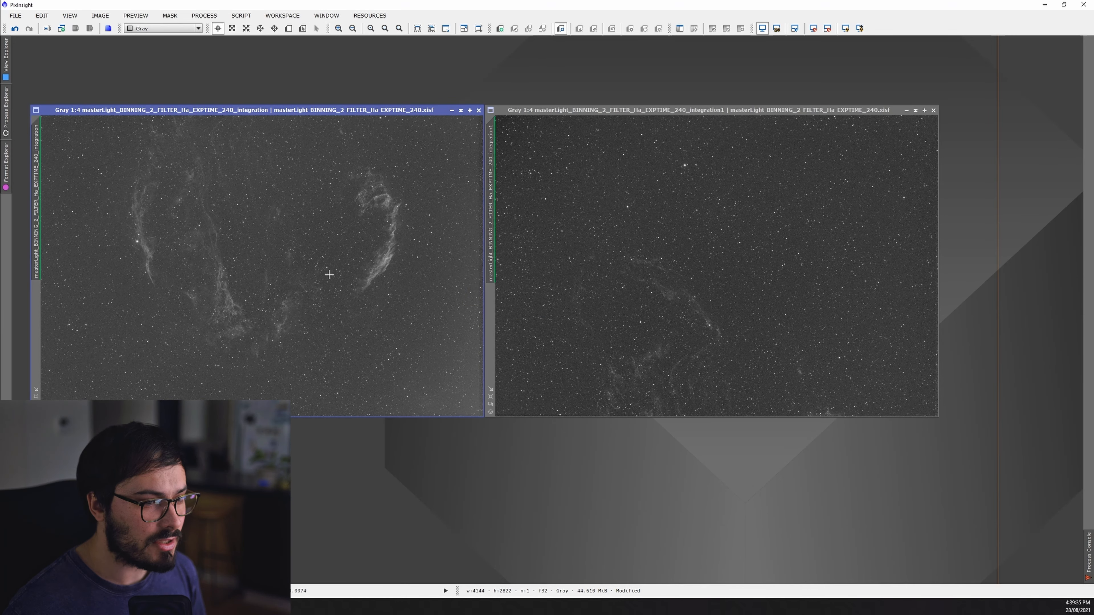
# - Check the noise in the Panel 1 master light and duplicate both panels' master lights as separate images
pyautogui.scroll(4, 331, 272)
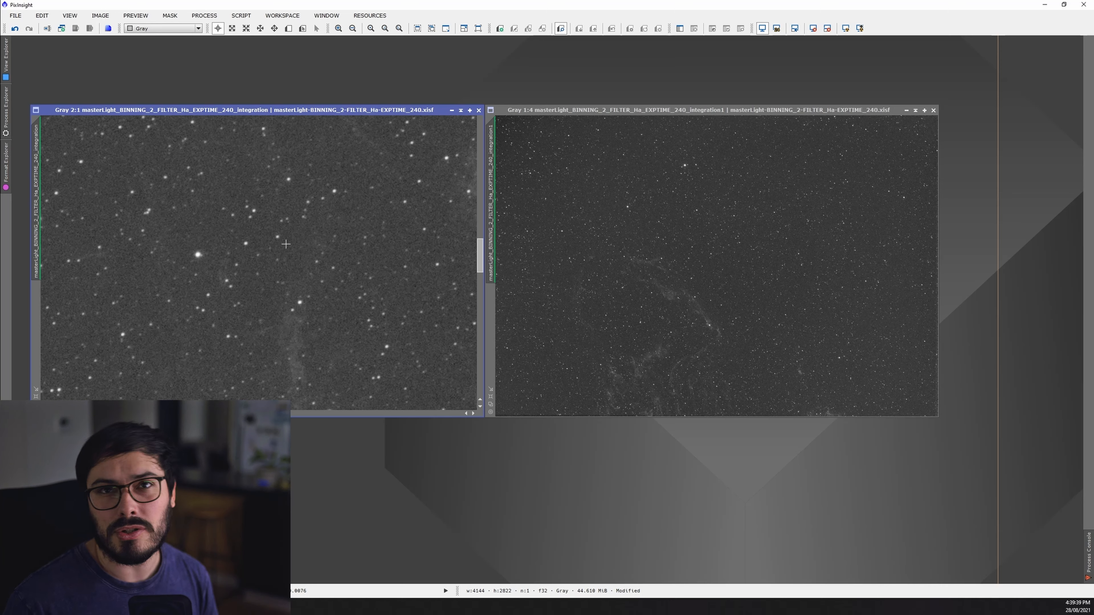
pyautogui.scroll(-4, 286, 248)
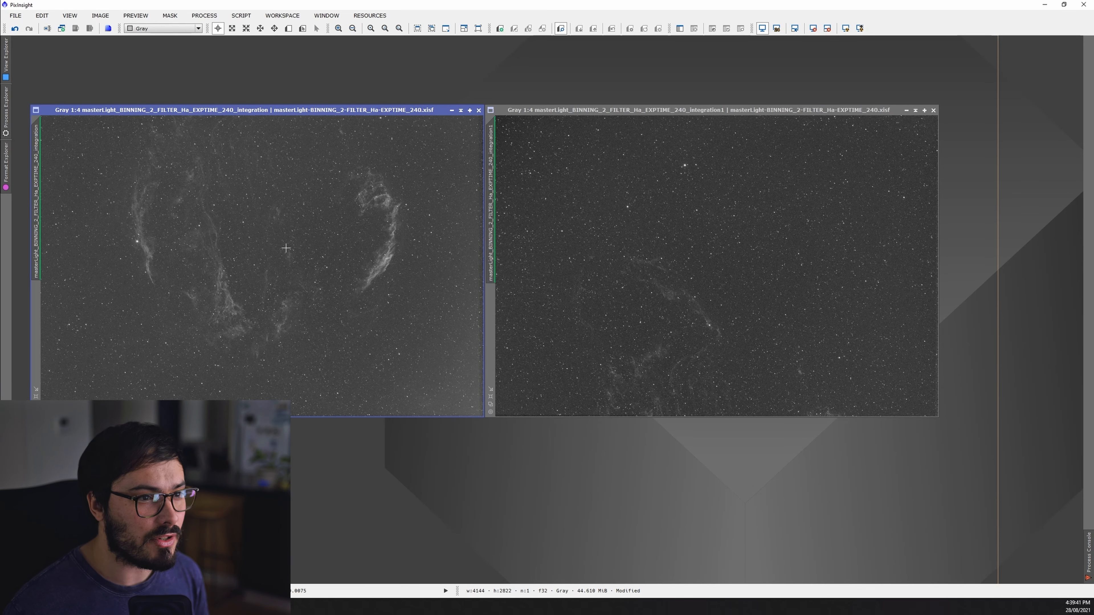
pyautogui.moveTo(36, 147); pyautogui.dragTo(207, 138)
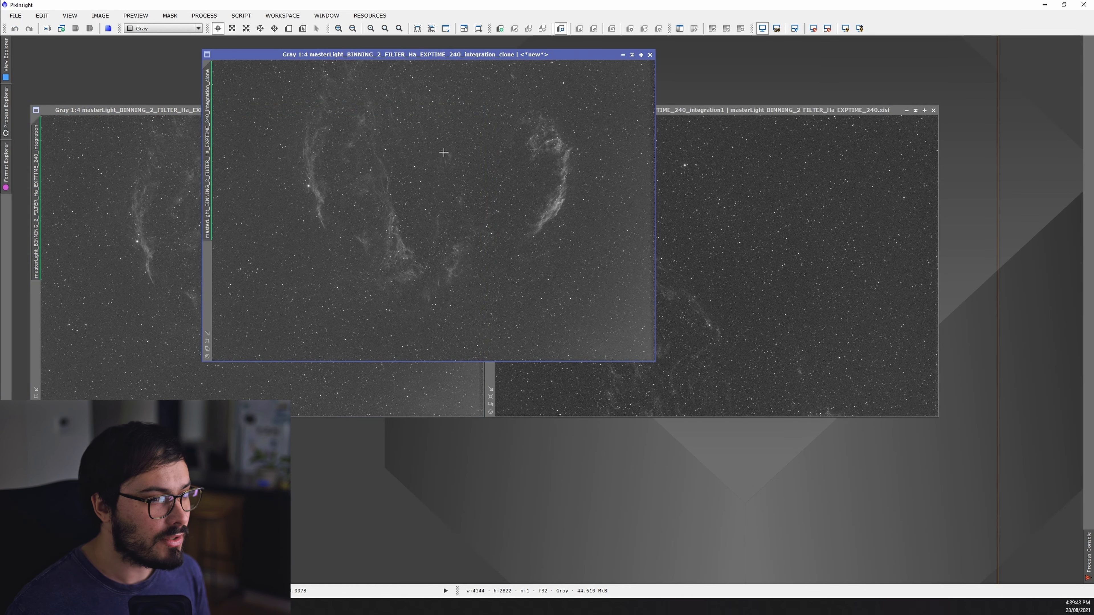
pyautogui.click(652, 298)
pyautogui.moveTo(494, 172); pyautogui.dragTo(639, 173)
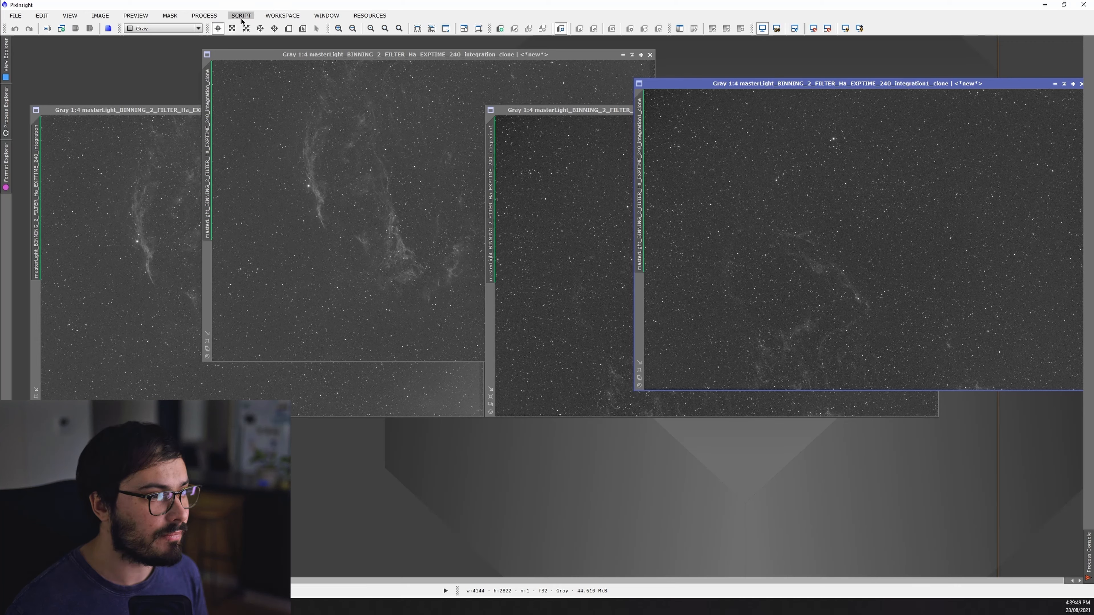
# - Permanently stretch the Panel 1 clone with HistogramTransformation using its auto-stretch values, and reset its screen stretch
pyautogui.click(204, 15)
pyautogui.moveTo(211, 29)
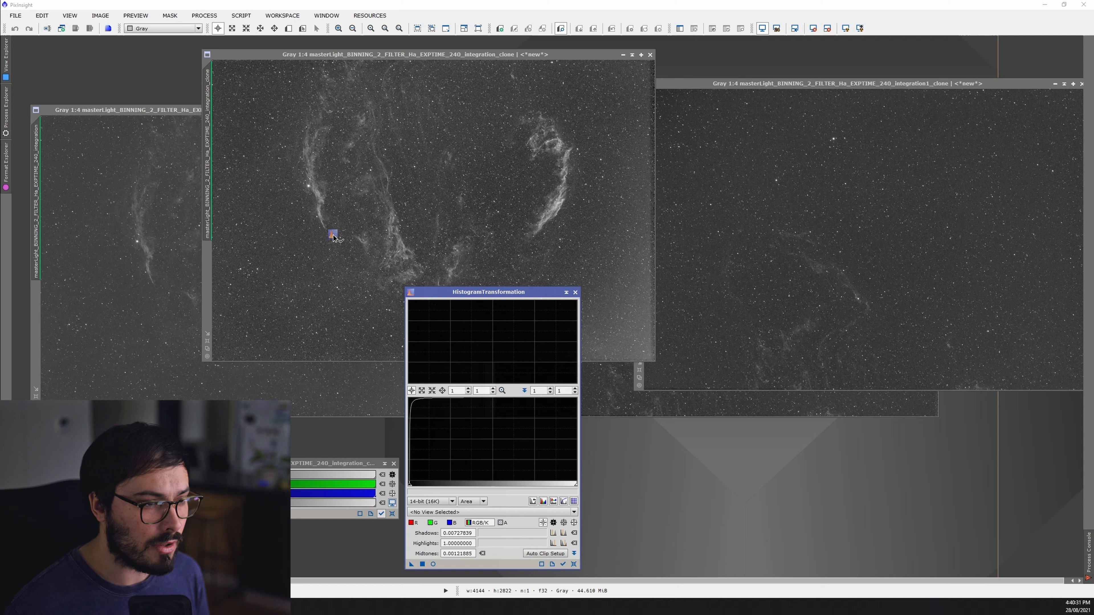
pyautogui.click(335, 235)
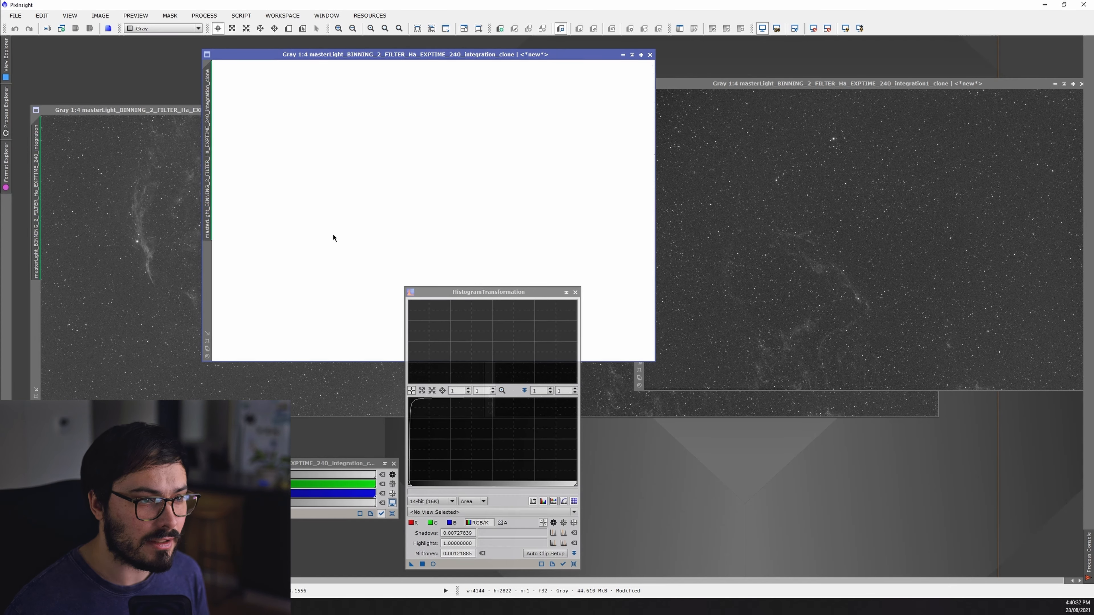
pyautogui.click(814, 31)
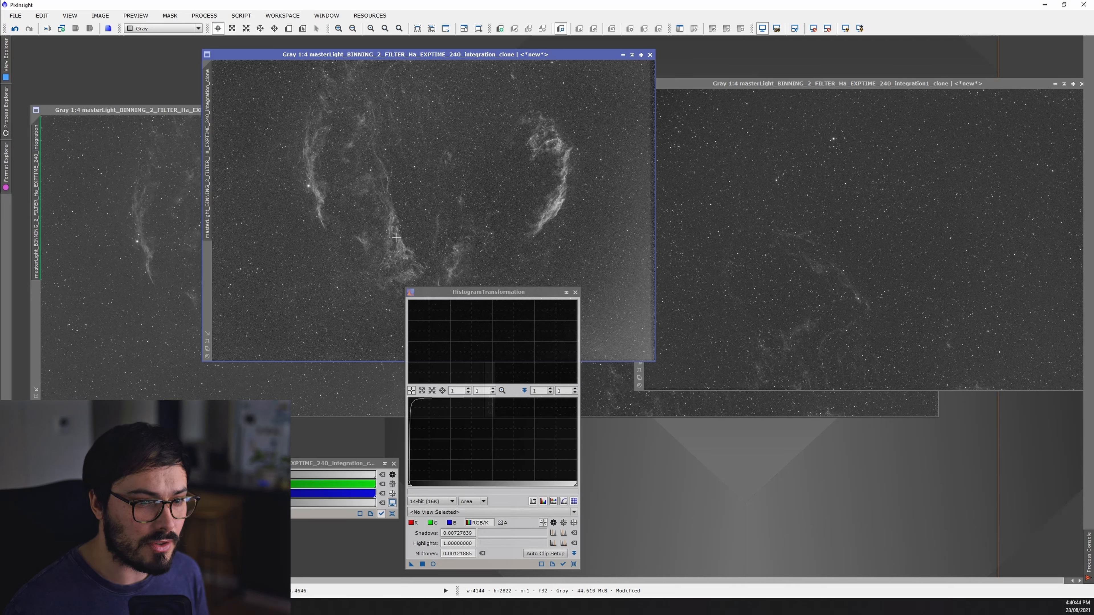
# - Auto-stretch the Panel 2 clone, make that stretch permanent with HistogramTransformation, reset the screen stretch, and close both stretching tools
pyautogui.click(950, 286)
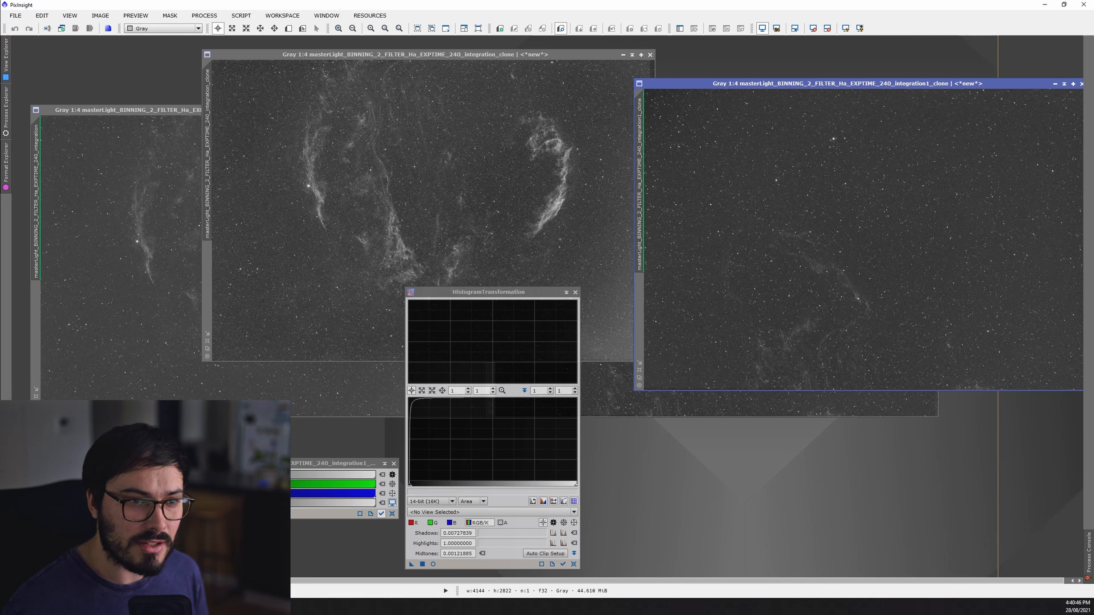
pyautogui.hotkey('ctrl', 'a')
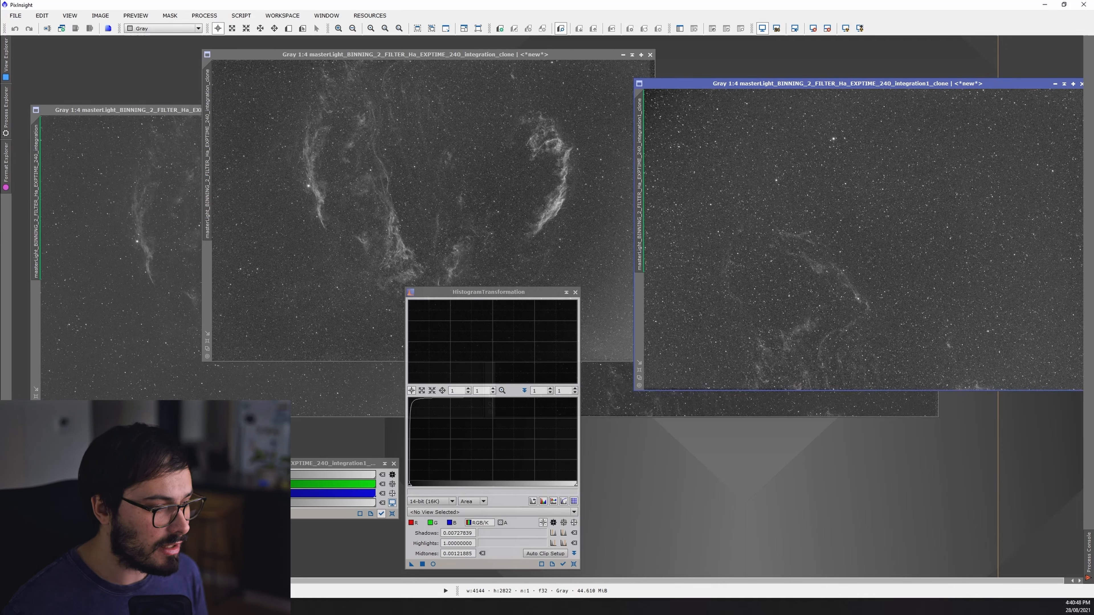
pyautogui.moveTo(106, 513); pyautogui.dragTo(500, 563)
pyautogui.moveTo(412, 565); pyautogui.dragTo(855, 284)
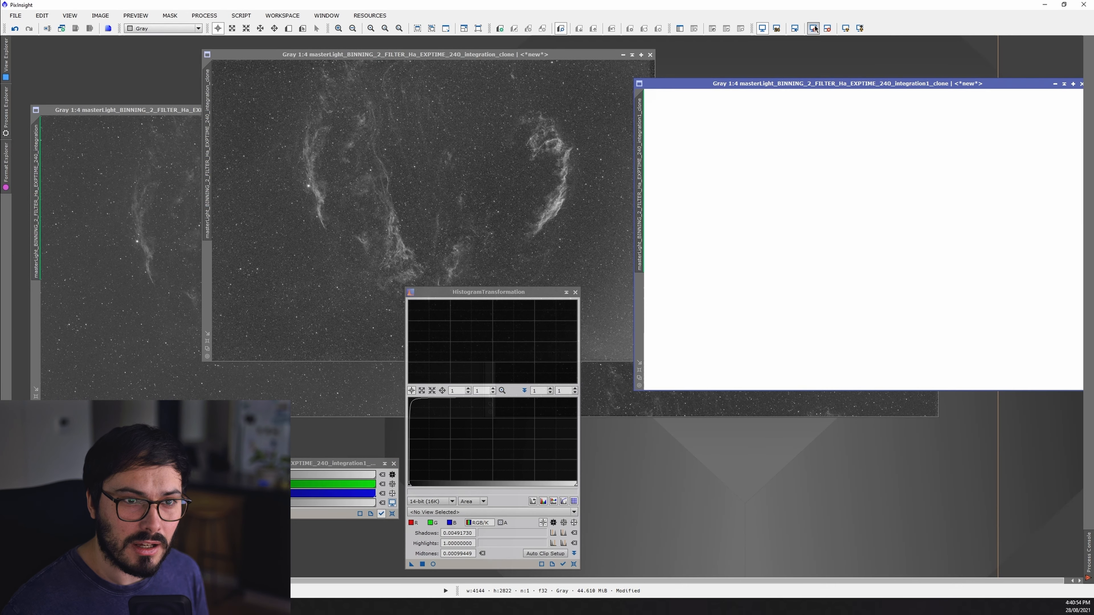
pyautogui.click(575, 292)
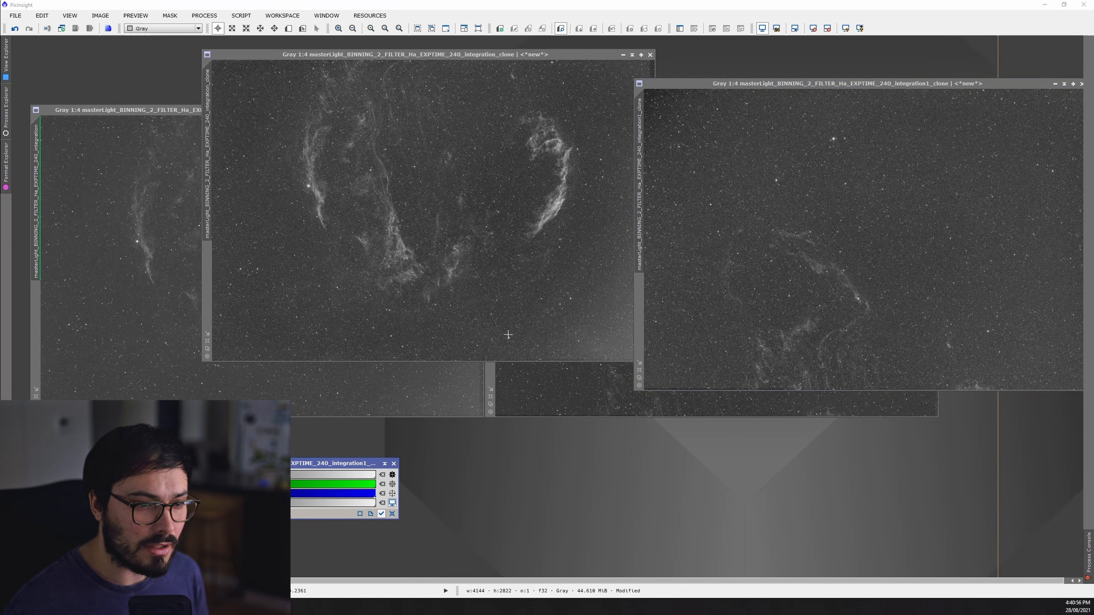
pyautogui.click(394, 464)
# - Apply each stretched clone as a mask to its own panel's master light and minimize both clones
pyautogui.click(616, 214)
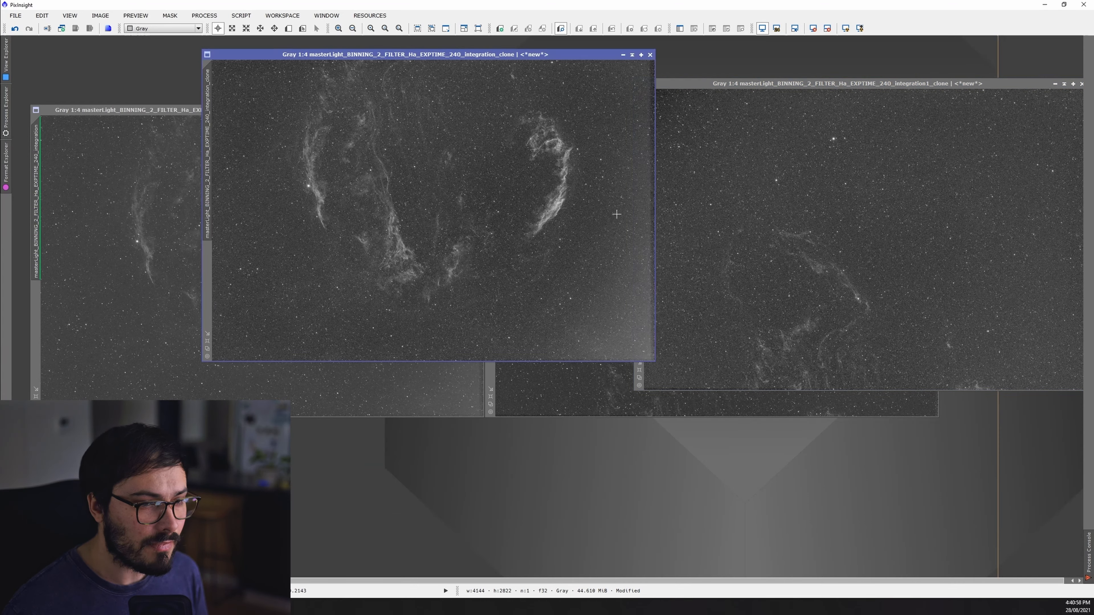
pyautogui.click(832, 223)
pyautogui.click(480, 187)
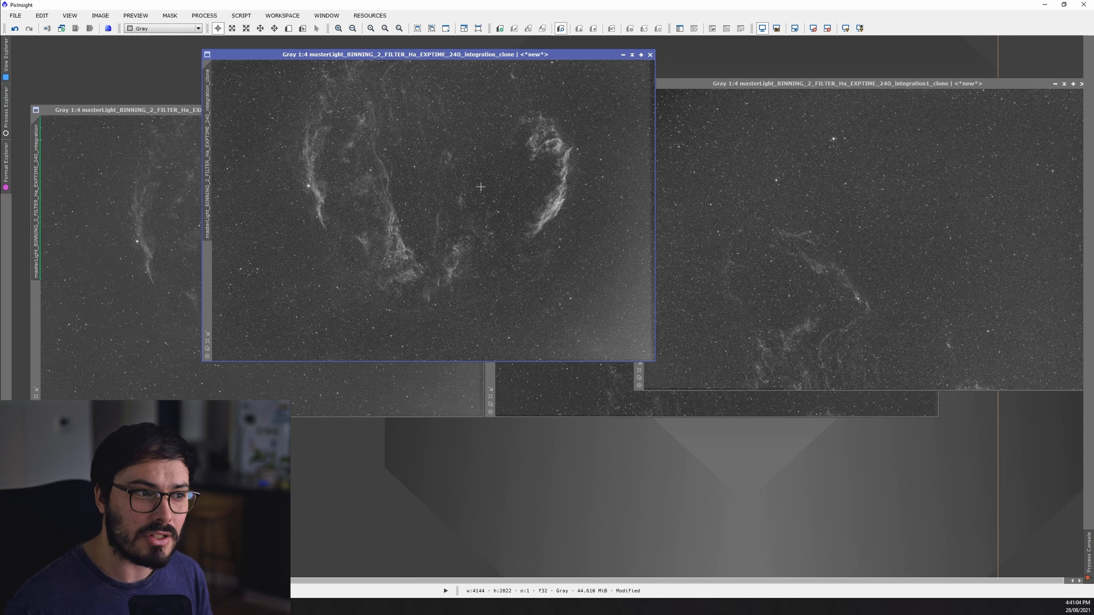
pyautogui.moveTo(207, 151); pyautogui.dragTo(36, 323)
pyautogui.click(632, 54)
pyautogui.moveTo(640, 181); pyautogui.dragTo(490, 371)
pyautogui.click(1064, 84)
# - Invert the mask on the Panel 1 master light and hide the mask overlay on both panels
pyautogui.rightClick(350, 256)
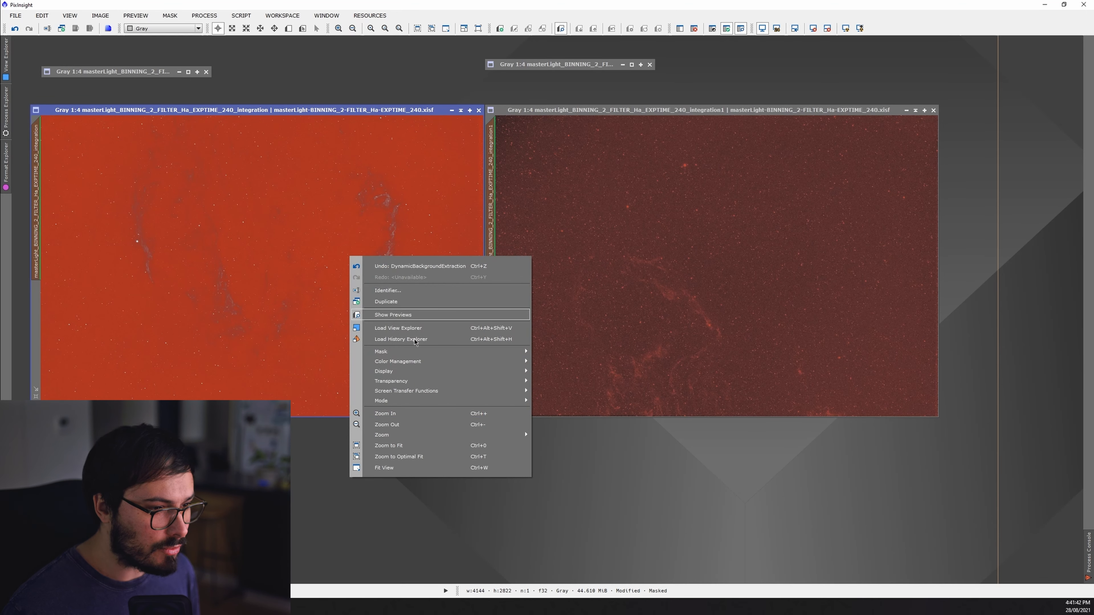
pyautogui.moveTo(448, 352)
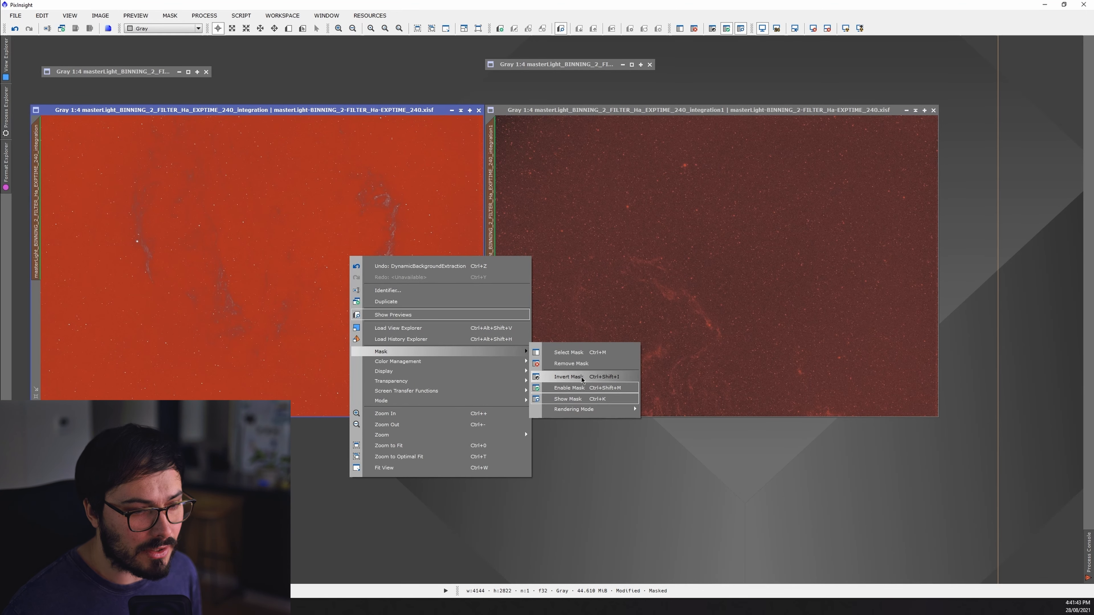
pyautogui.click(395, 126)
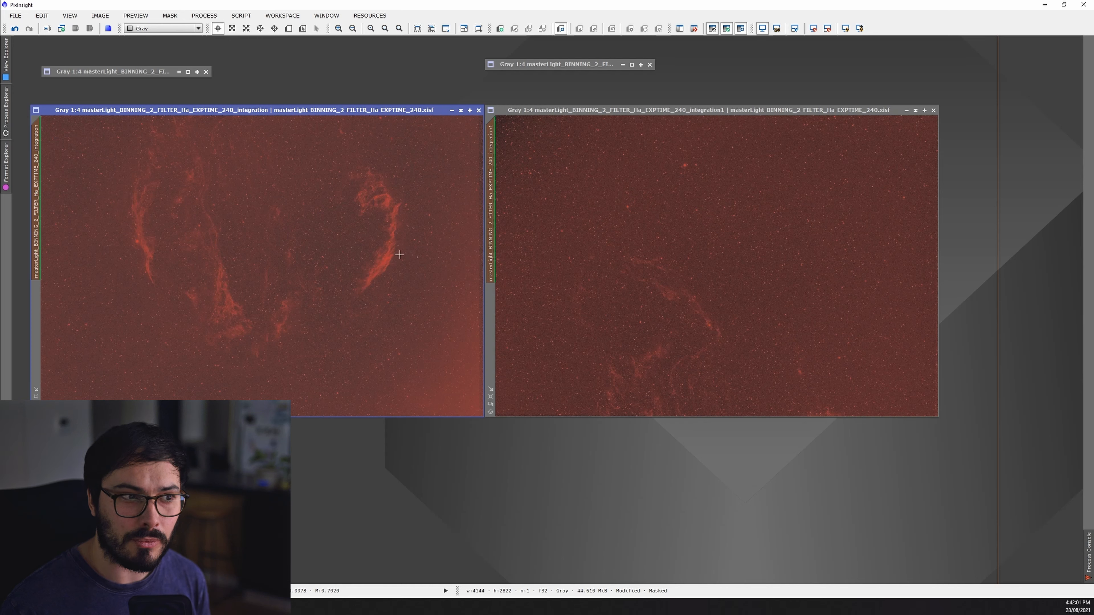
pyautogui.rightClick(276, 182)
pyautogui.moveTo(366, 276)
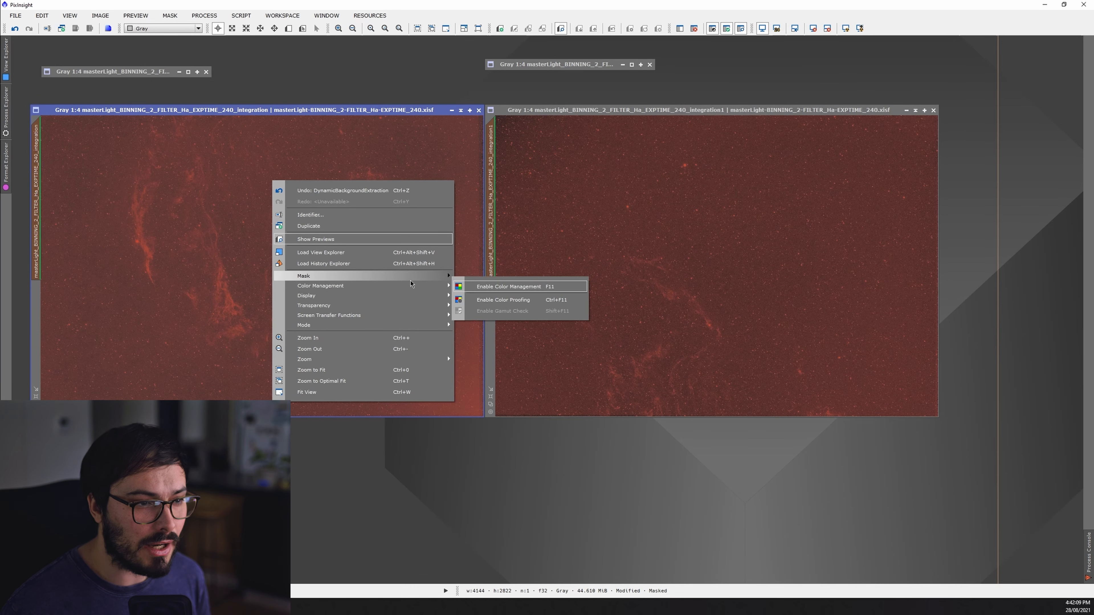
pyautogui.click(498, 323)
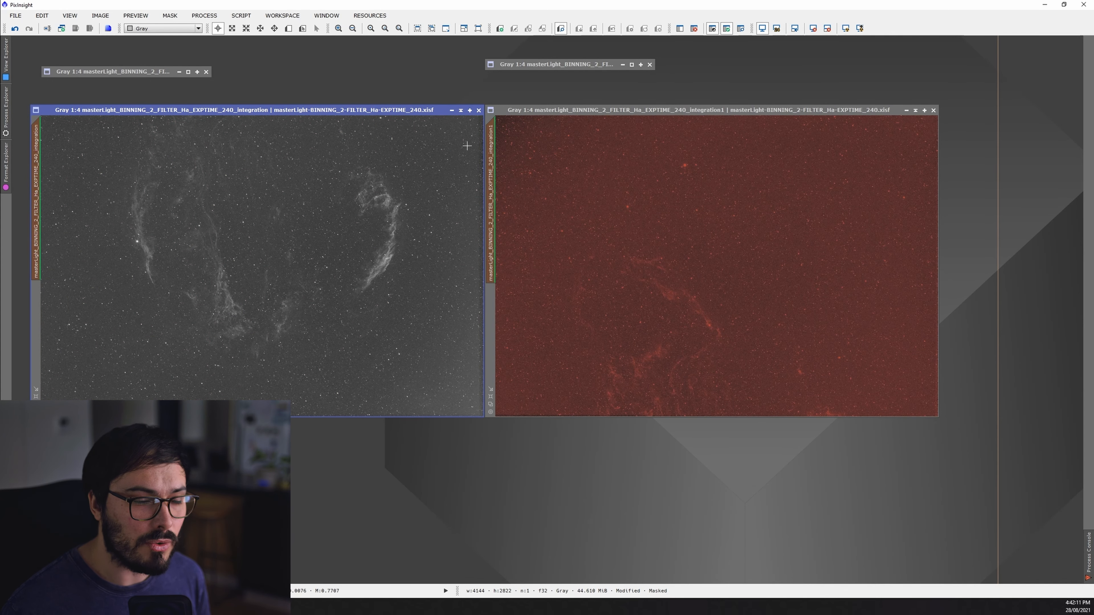
pyautogui.click(570, 115)
pyautogui.hotkey('ctrl', 'k')
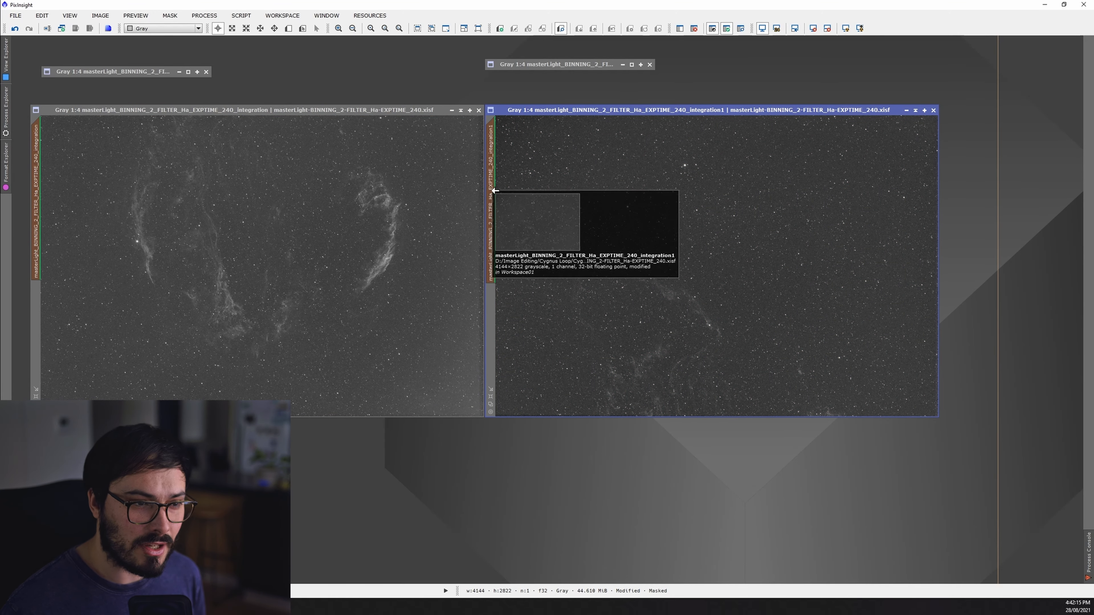
# - Open MultiscaleLinearTransform and enable noise reduction on detail layers 1 through 4
pyautogui.click(209, 13)
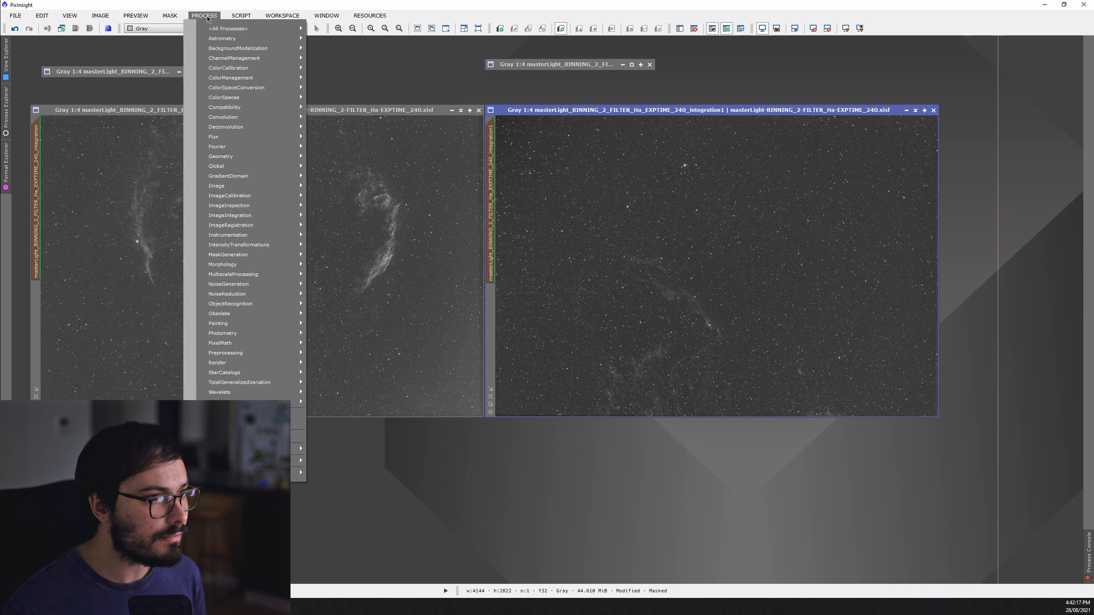
pyautogui.moveTo(255, 30)
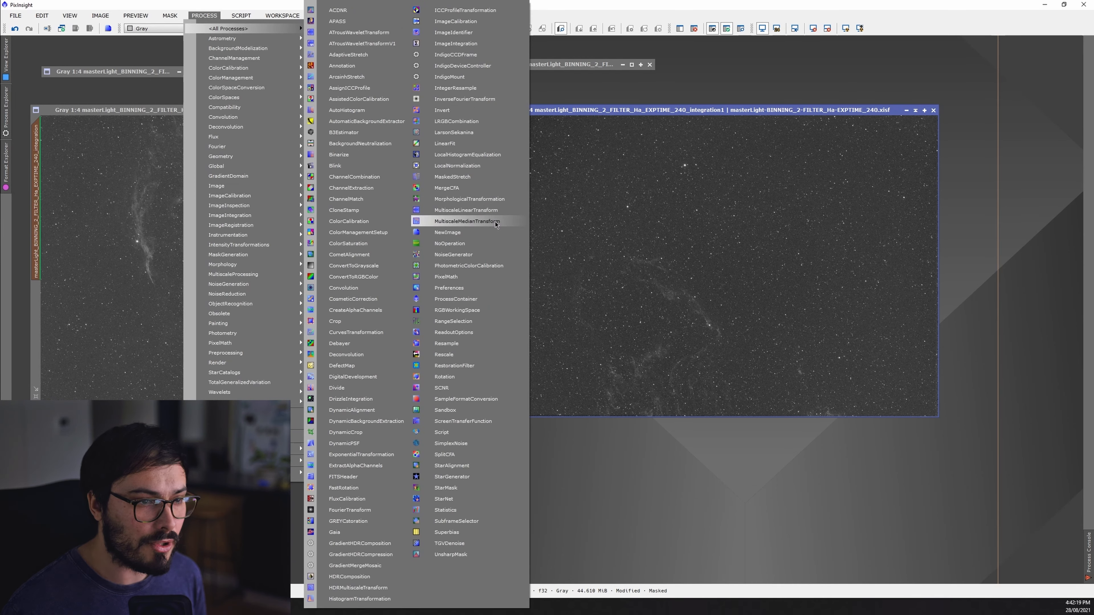
pyautogui.click(467, 211)
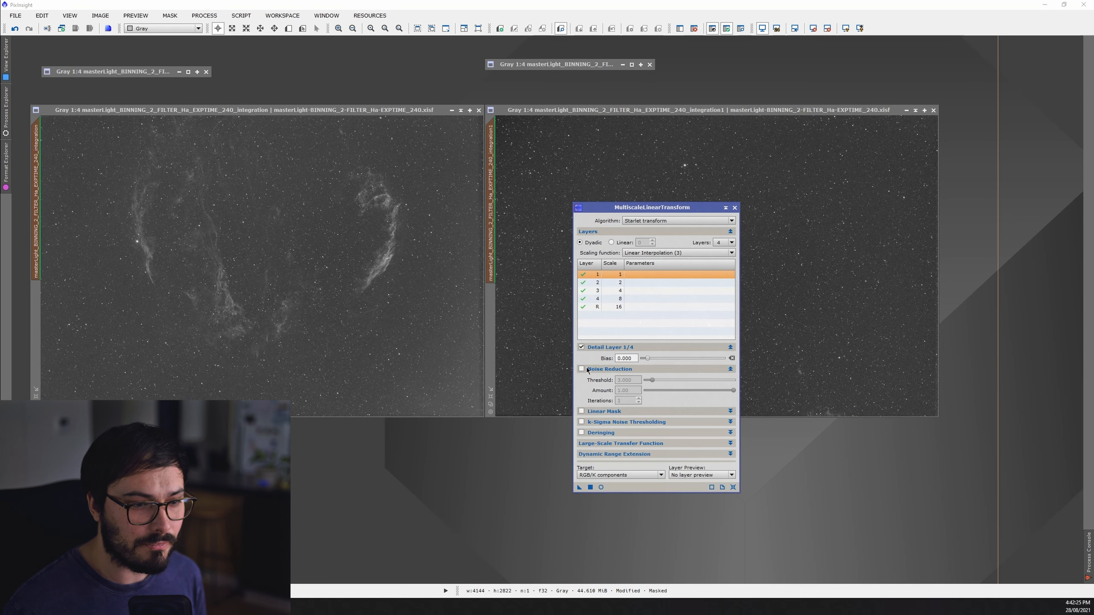
pyautogui.click(582, 369)
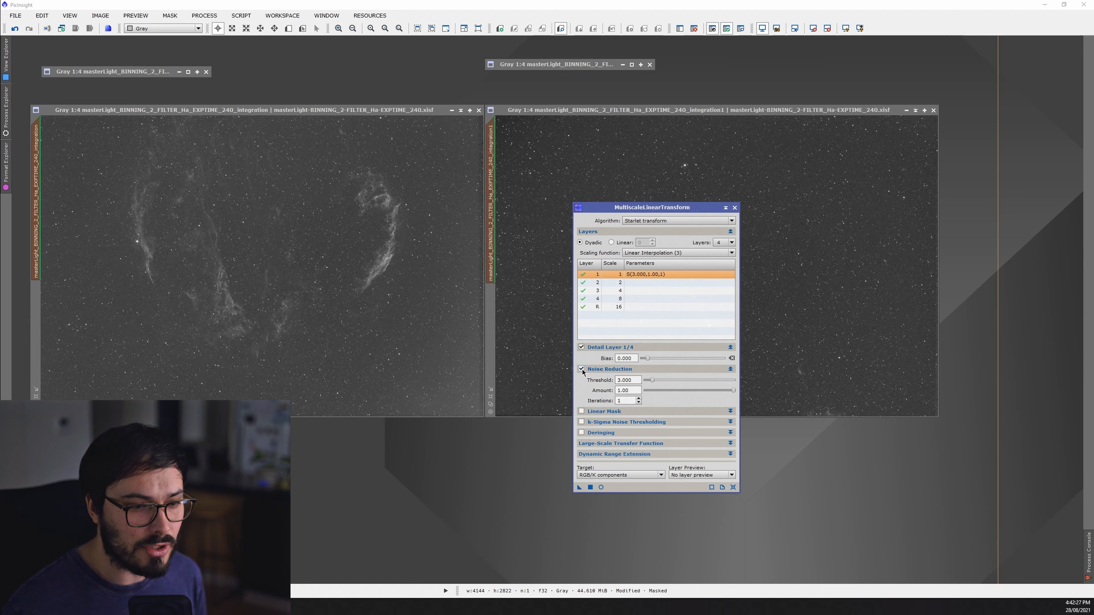
pyautogui.click(616, 283)
pyautogui.click(582, 370)
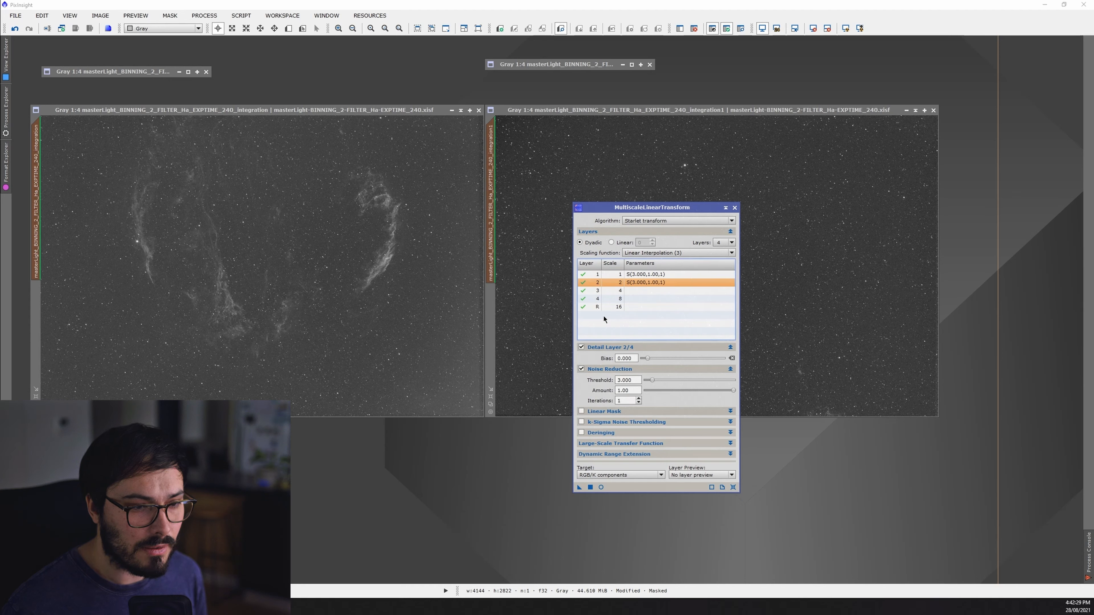
pyautogui.click(618, 290)
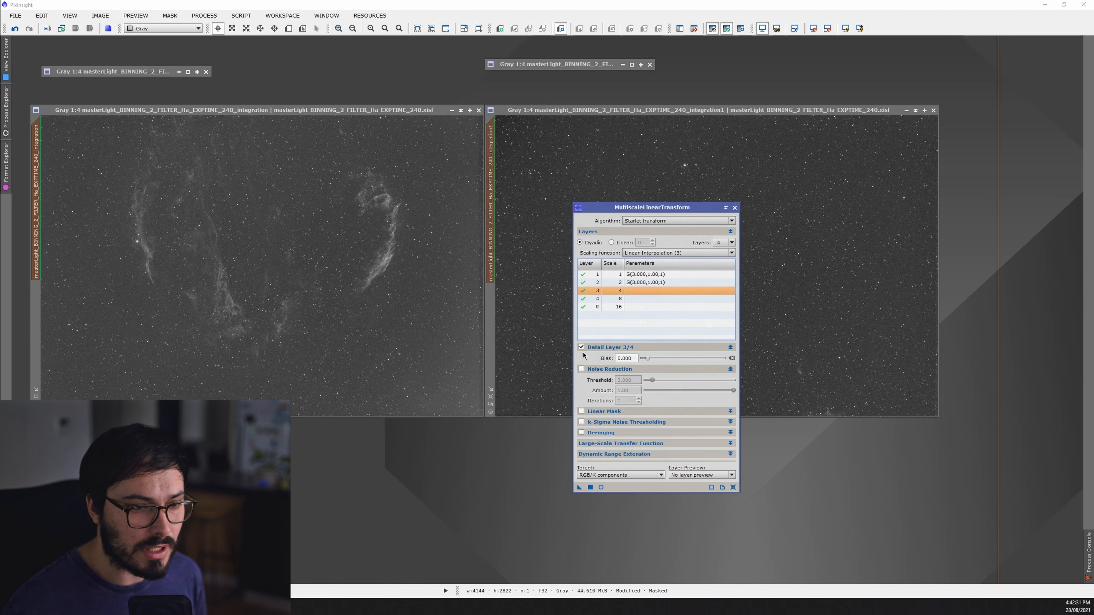
pyautogui.click(582, 370)
pyautogui.click(608, 298)
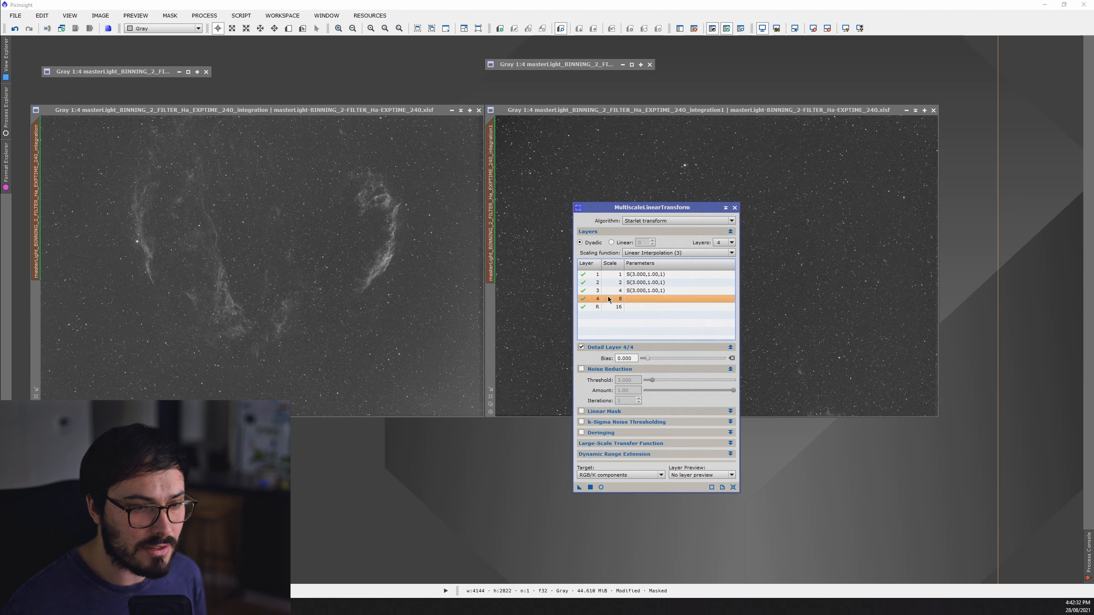
pyautogui.click(582, 369)
# - Set layer 1's noise reduction threshold to 4 and amount to 0.8
pyautogui.click(646, 275)
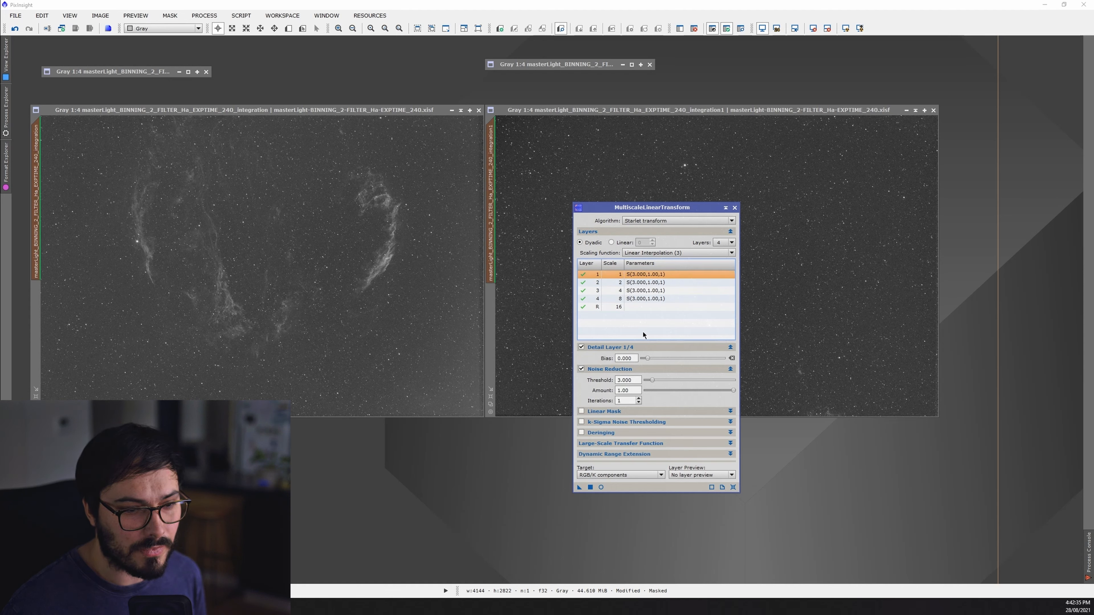
pyautogui.click(630, 379)
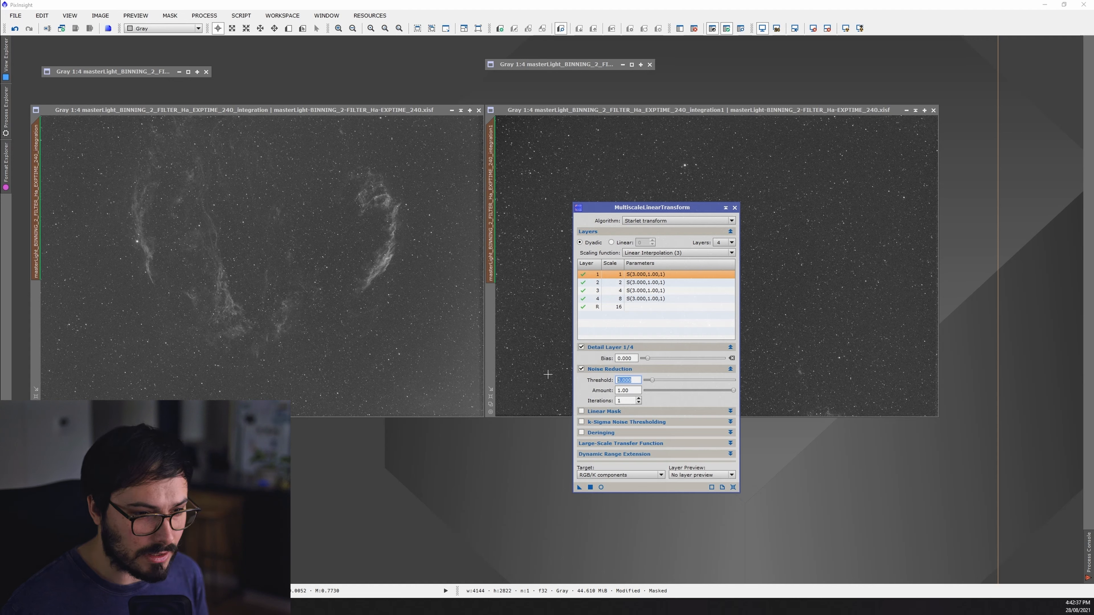
pyautogui.write('4')
pyautogui.press('Tab')
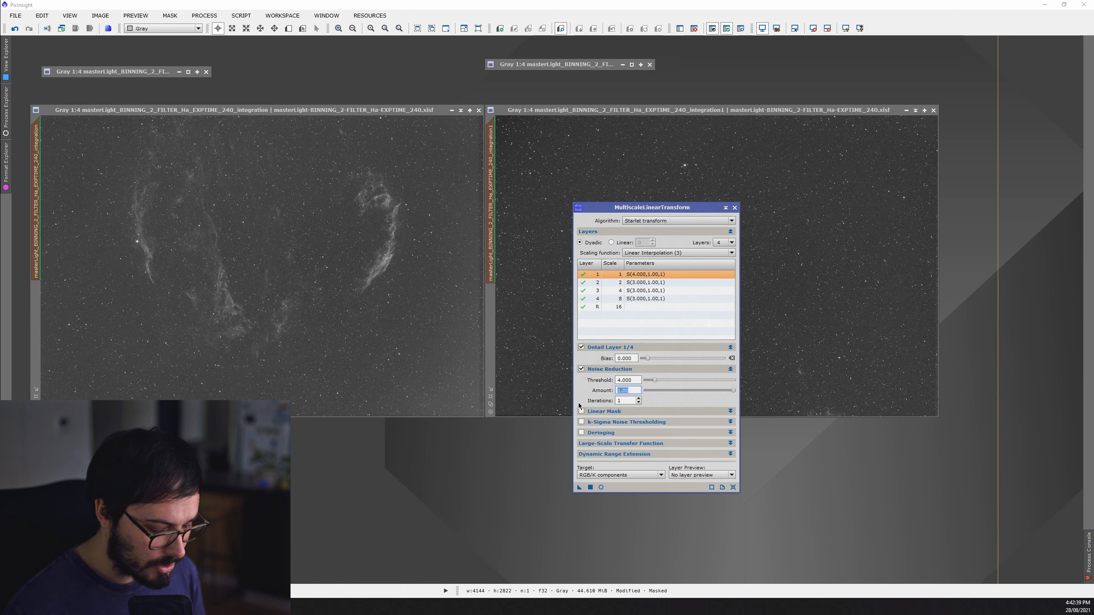
pyautogui.write('0.8')
pyautogui.press('Tab')
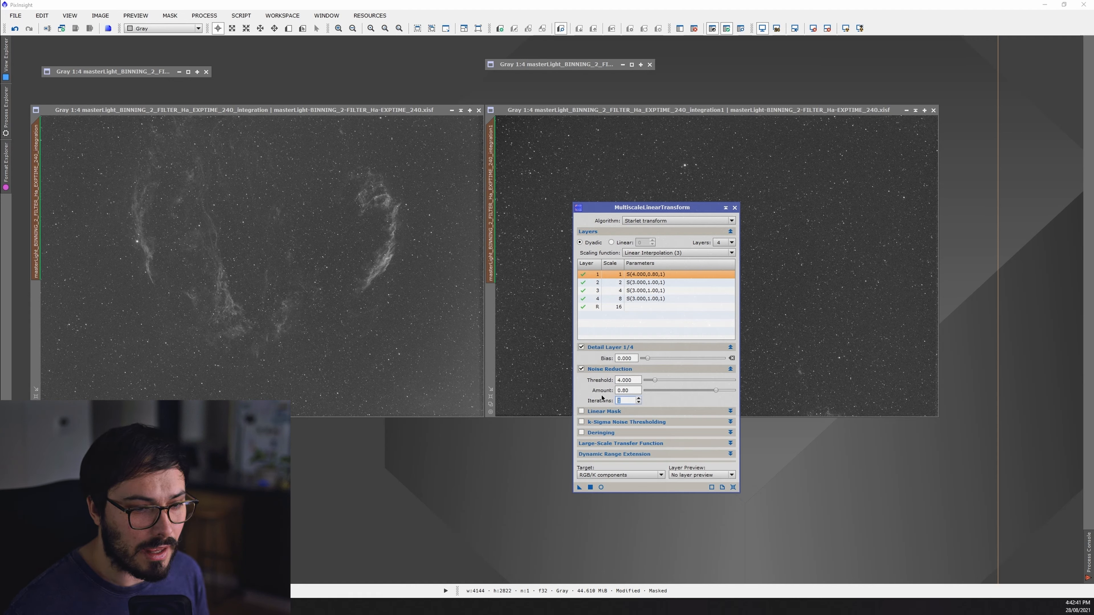
# - Set layer 2's noise reduction amount to 0.6
pyautogui.click(654, 284)
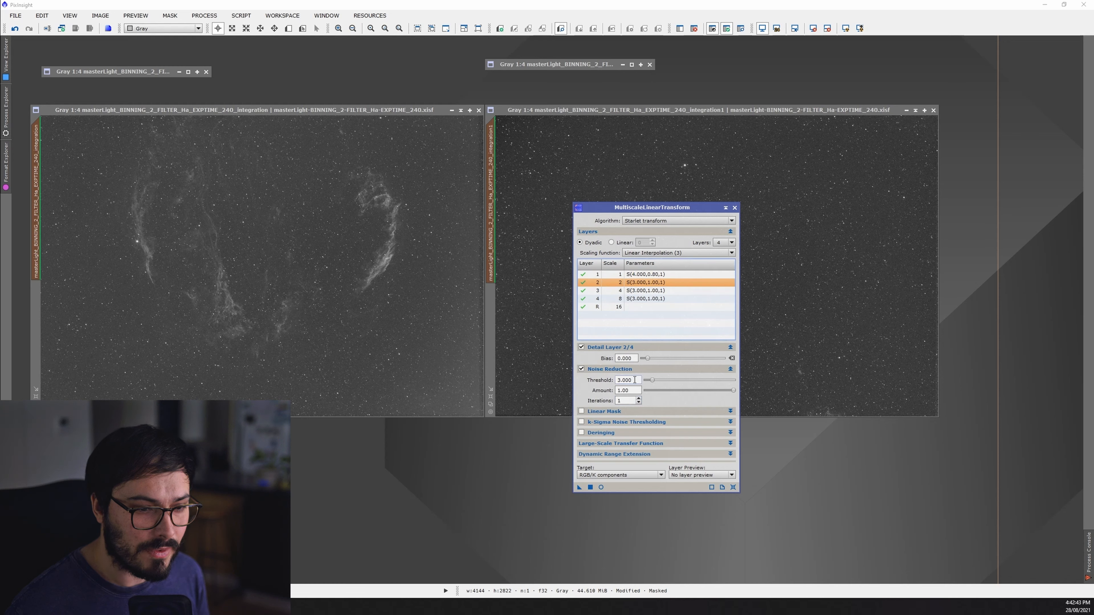
pyautogui.doubleClick(635, 380)
pyautogui.press('Tab')
pyautogui.write('.6')
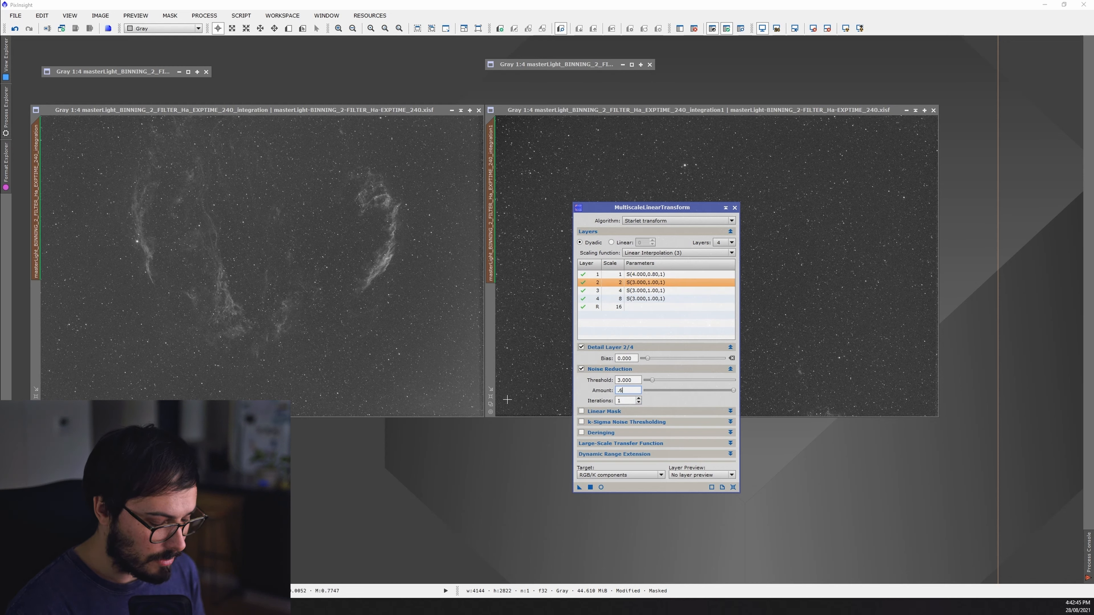
pyautogui.press('Tab')
# - Set layer 3's noise reduction threshold to 2 and amount to 0.4
pyautogui.click(646, 290)
pyautogui.click(625, 380)
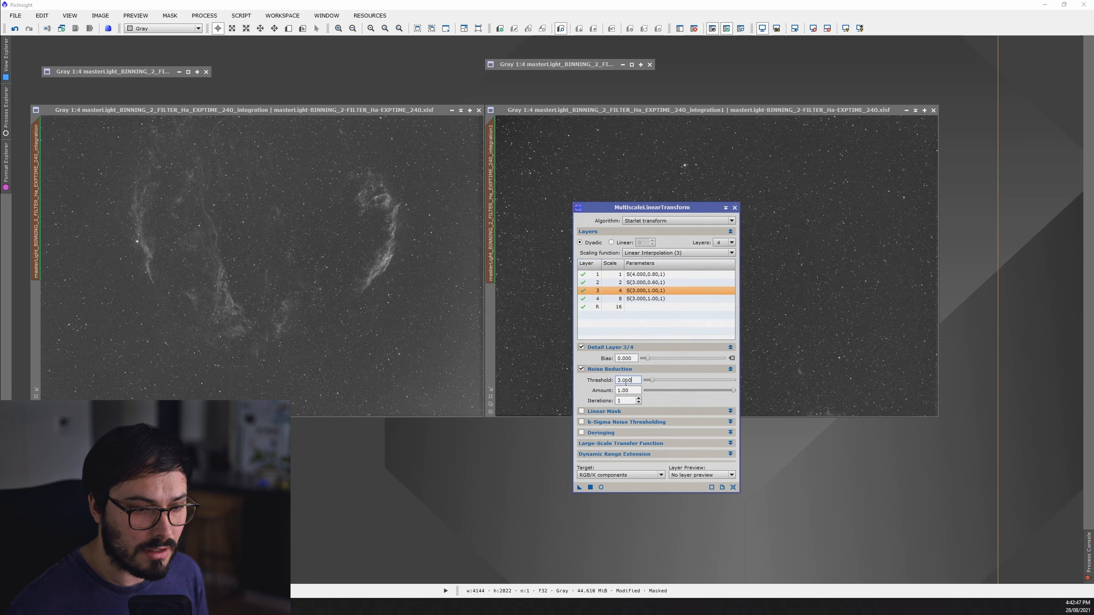
pyautogui.doubleClick(625, 380)
pyautogui.write('2')
pyautogui.press('Tab')
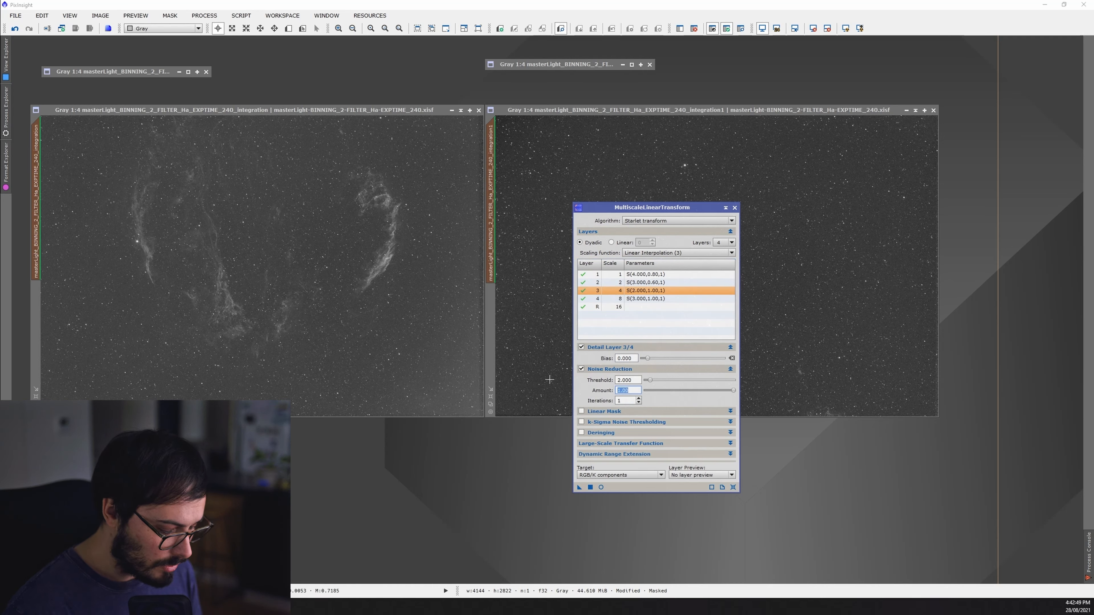
pyautogui.write('.4')
pyautogui.press('Tab')
# - Set layer 4's noise reduction threshold to 1 and amount to 0.2
pyautogui.click(650, 299)
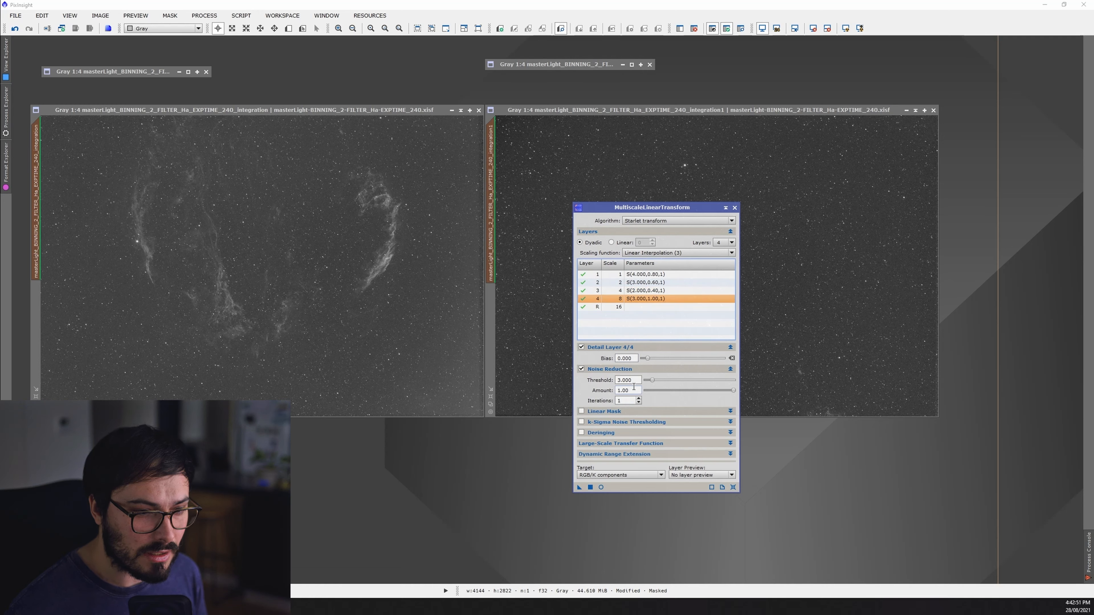
pyautogui.moveTo(633, 380); pyautogui.dragTo(587, 379)
pyautogui.write('1')
pyautogui.press('Tab')
pyautogui.write('.2')
pyautogui.press('Tab')
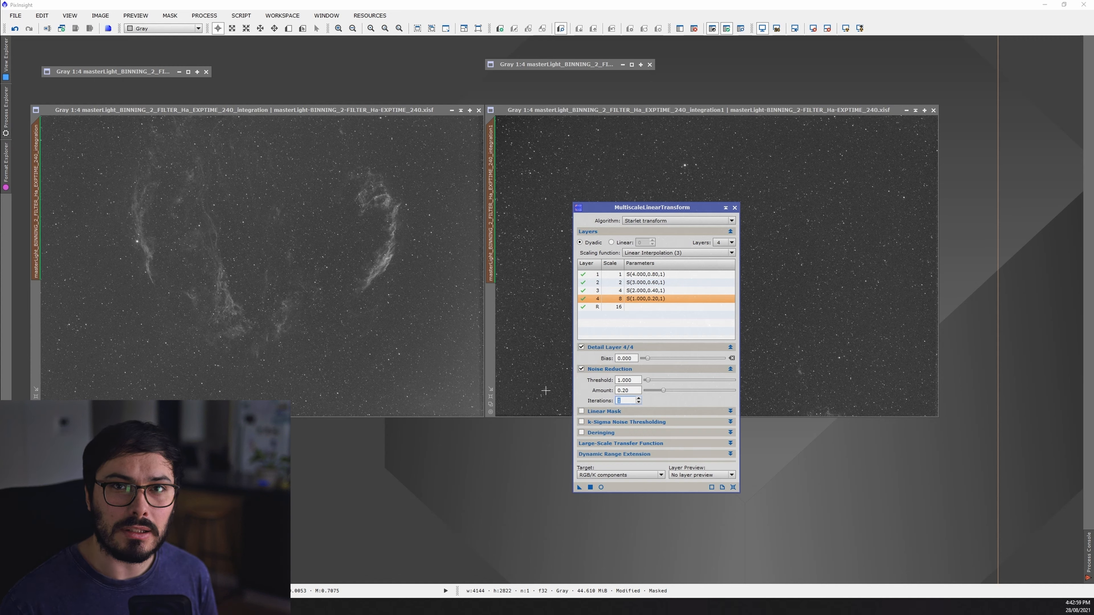
# - Review the noise reduction settings of layers 1 through 4 and apply the transform to the master light ending in _integration
pyautogui.click(597, 275)
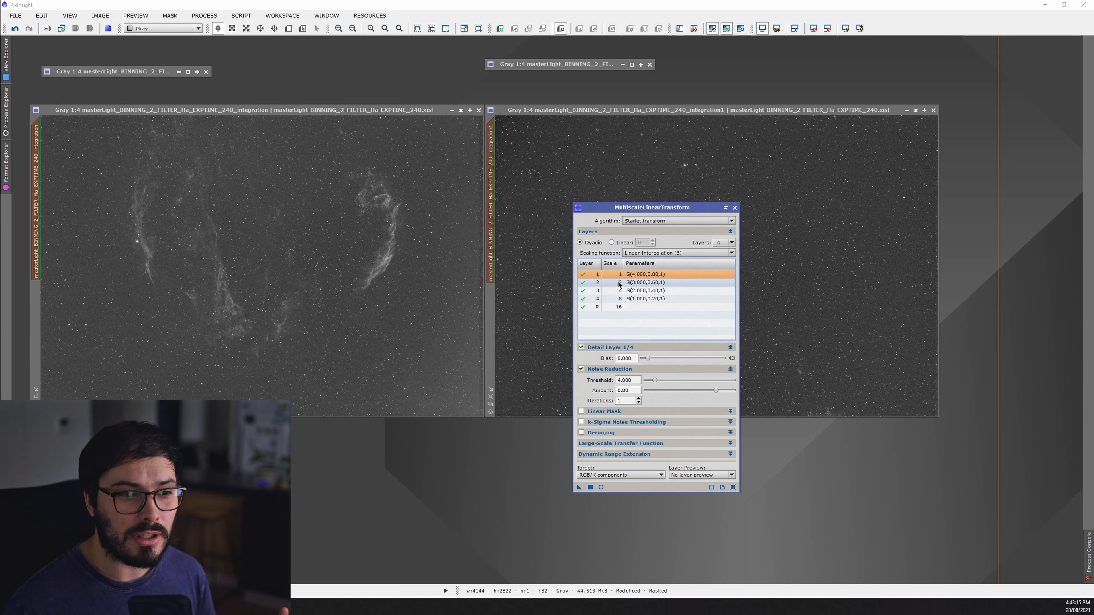
pyautogui.click(619, 284)
pyautogui.click(618, 291)
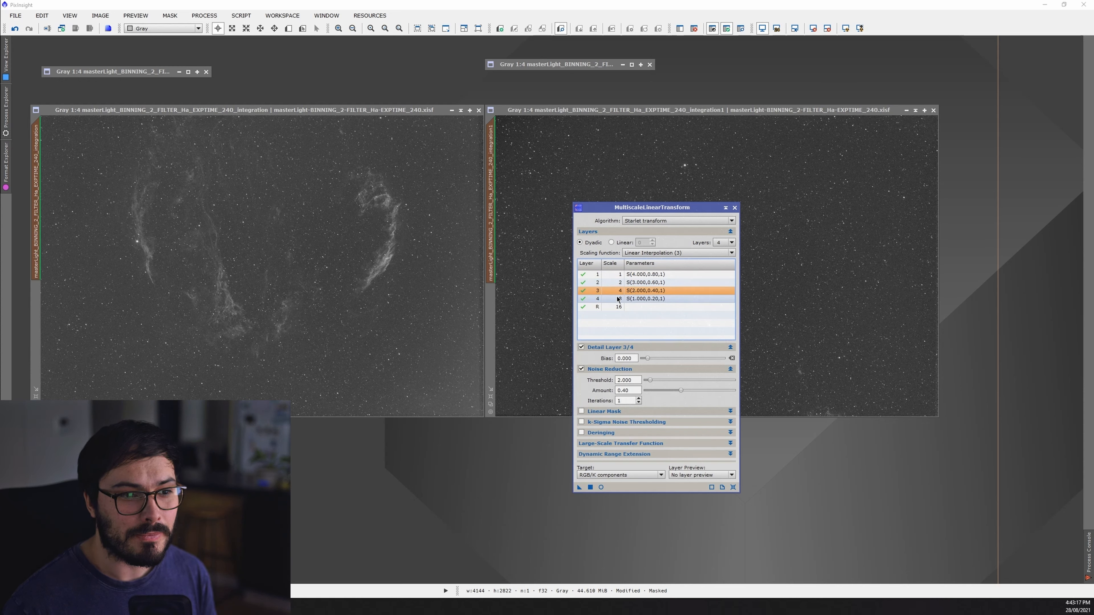
pyautogui.click(618, 298)
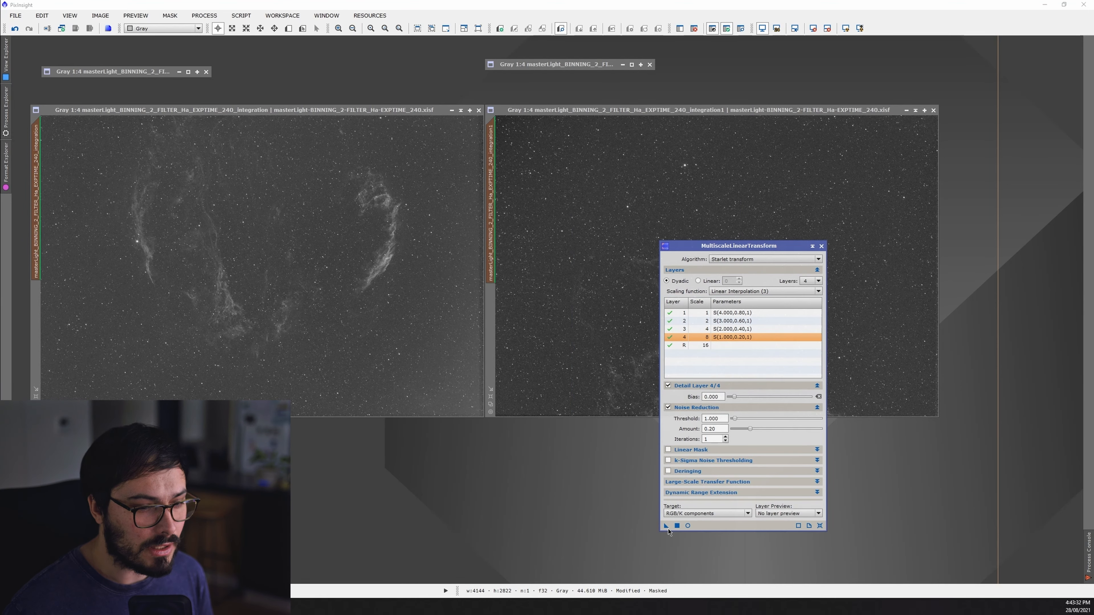
pyautogui.moveTo(666, 527); pyautogui.dragTo(312, 255)
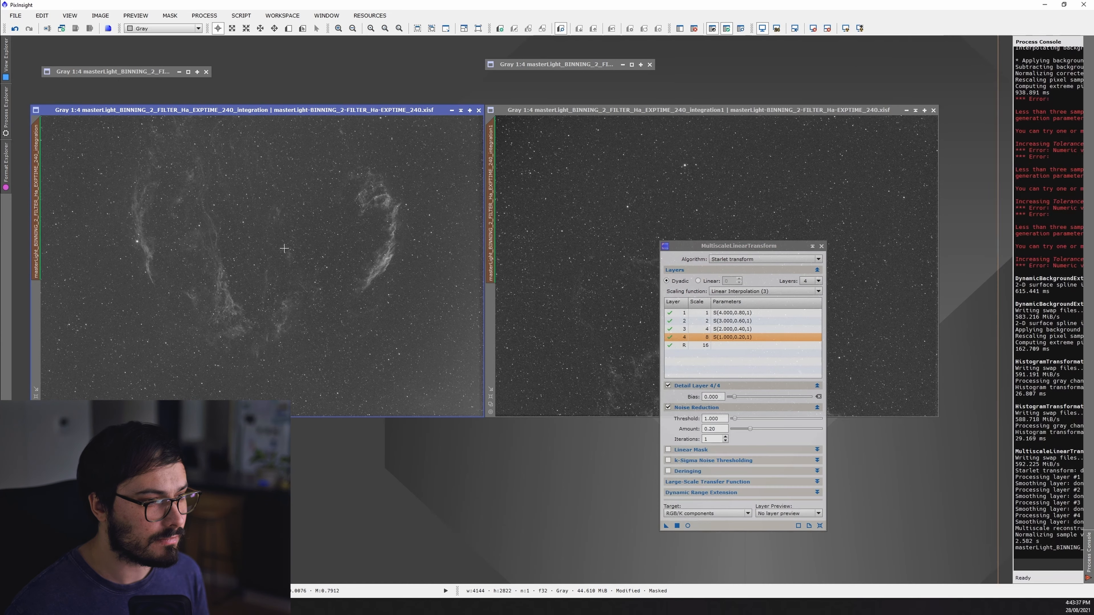
# - Compare the _integration master light before and after noise reduction on background stars and nebula filaments, and inspect the other panel up close
pyautogui.scroll(5, 254, 209)
pyautogui.scroll(1, 257, 222)
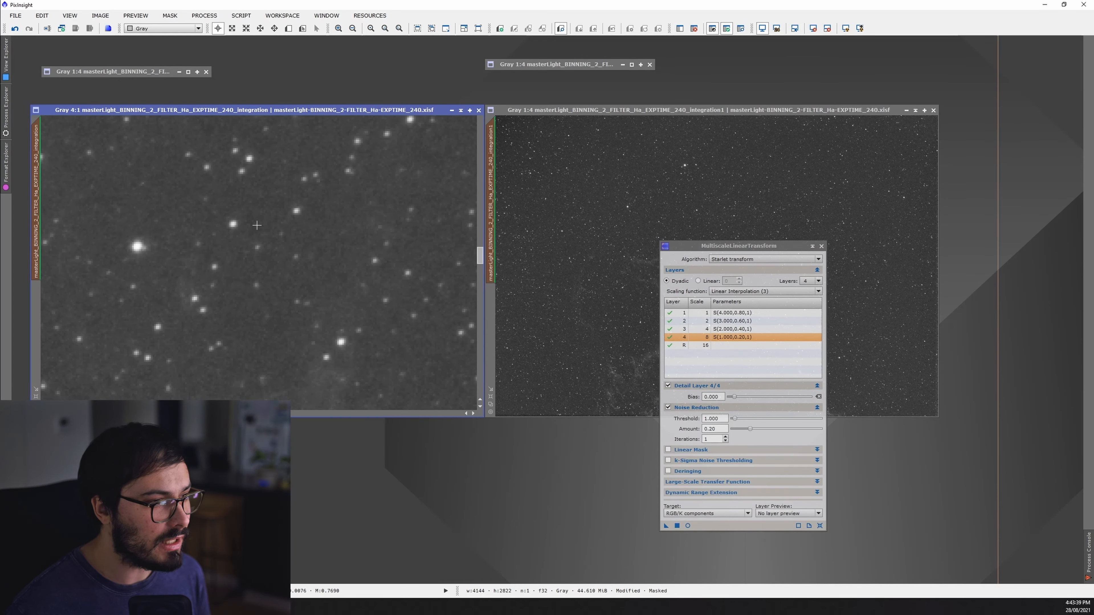
pyautogui.click(15, 28)
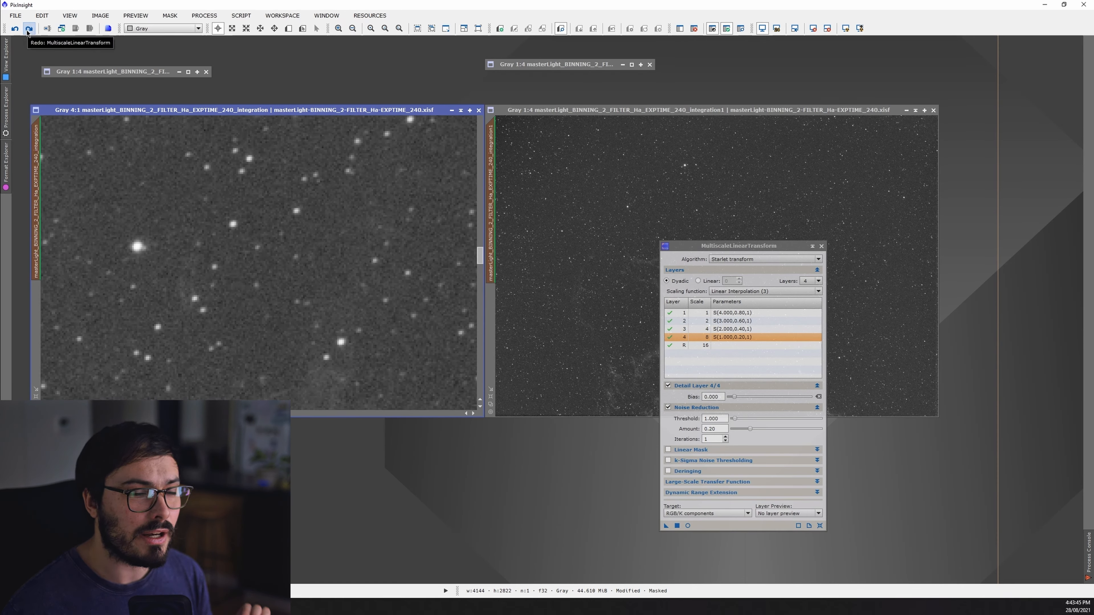
pyautogui.scroll(-6, 379, 256)
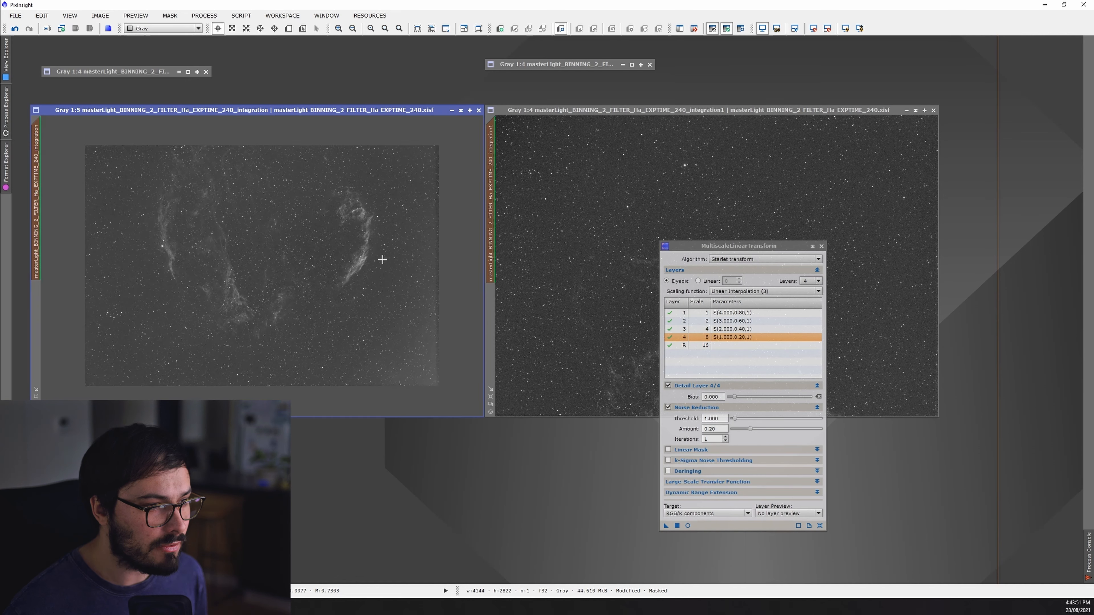
pyautogui.scroll(4, 314, 256)
pyautogui.moveTo(314, 256); pyautogui.dragTo(166, 265)
pyautogui.moveTo(370, 260)
pyautogui.mouseDown()
pyautogui.moveTo(233, 247)
pyautogui.moveTo(233, 261)
pyautogui.moveTo(263, 269)
pyautogui.moveTo(347, 276)
pyautogui.mouseUp()
pyautogui.scroll(2, 234, 261)
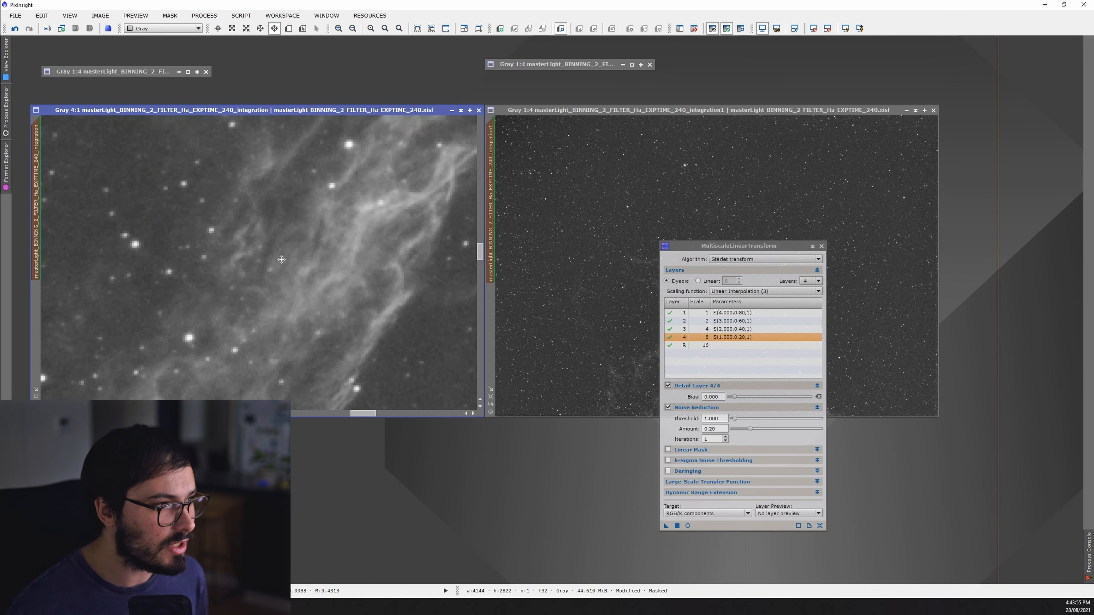
pyautogui.scroll(1, 347, 277)
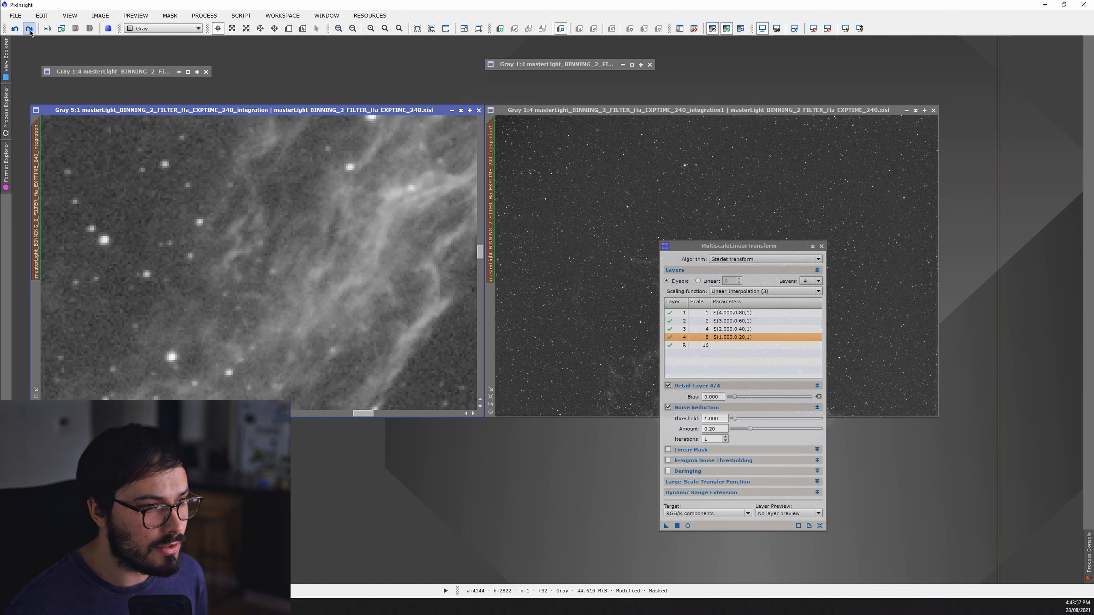
pyautogui.click(18, 30)
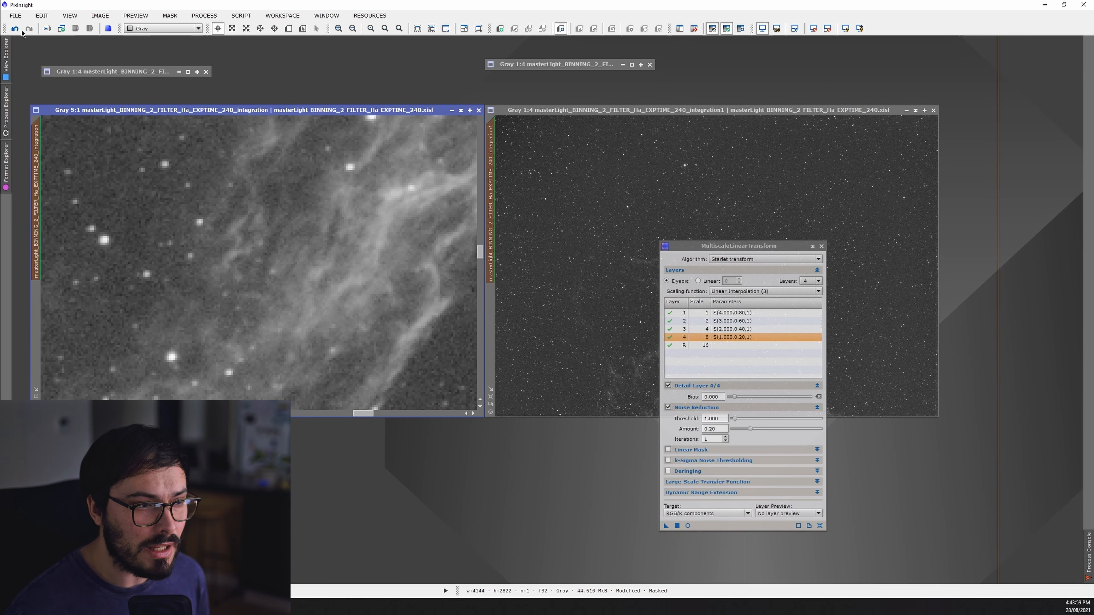
pyautogui.click(27, 29)
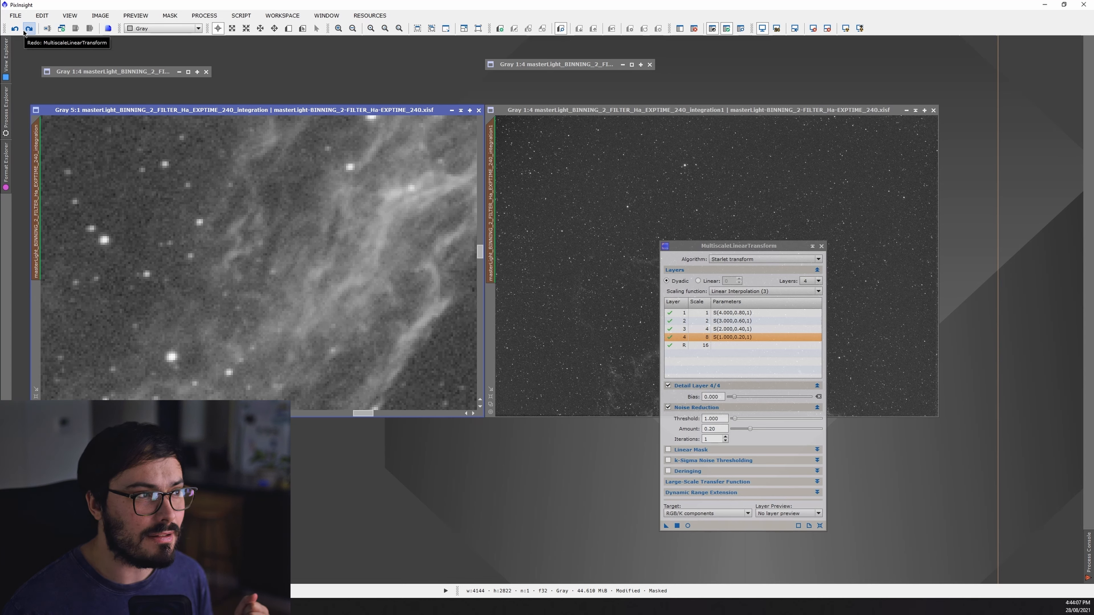
pyautogui.click(29, 29)
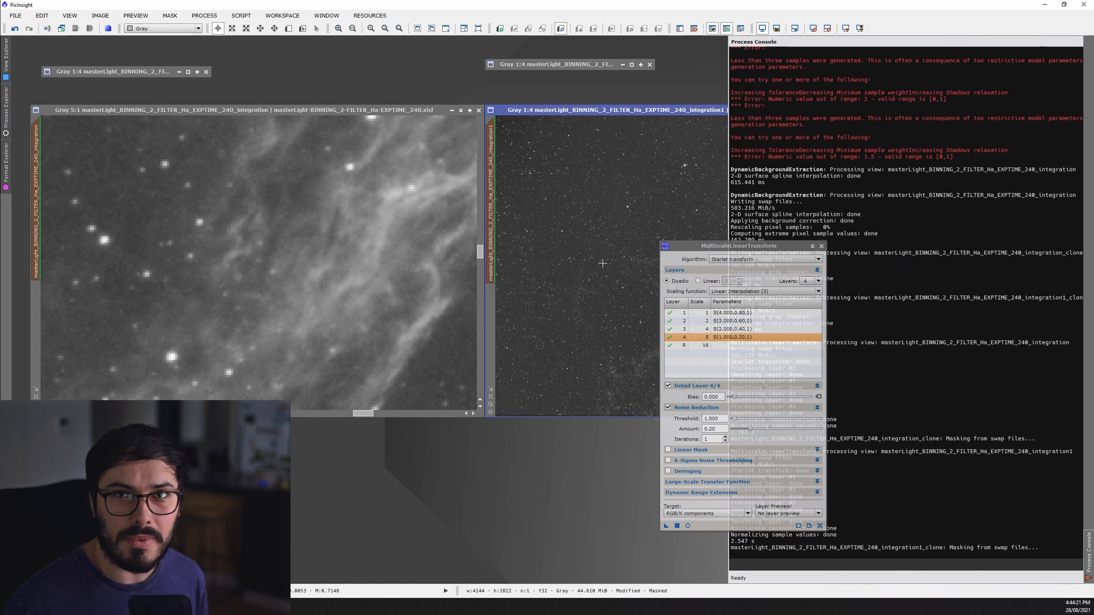
pyautogui.scroll(6, 602, 262)
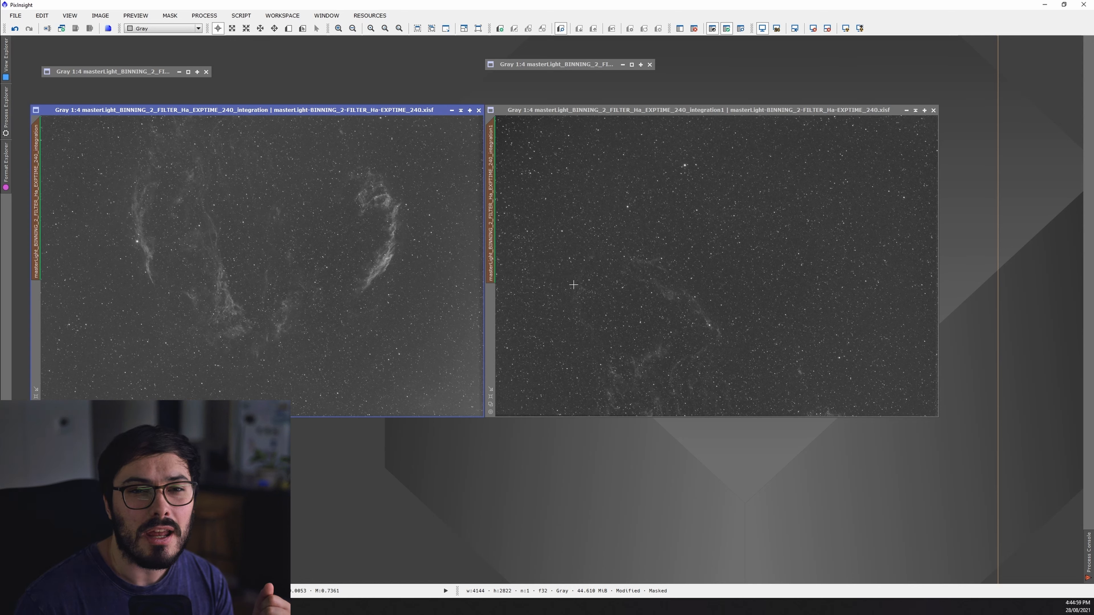
# - Remove the masks from both panels' master lights
pyautogui.rightClick(525, 214)
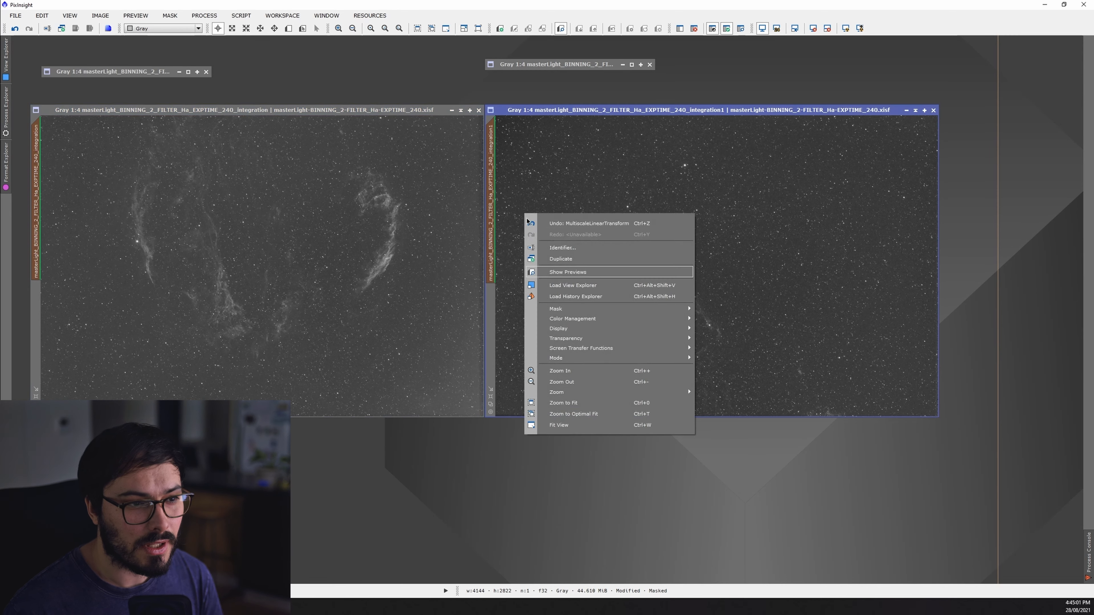
pyautogui.moveTo(637, 309)
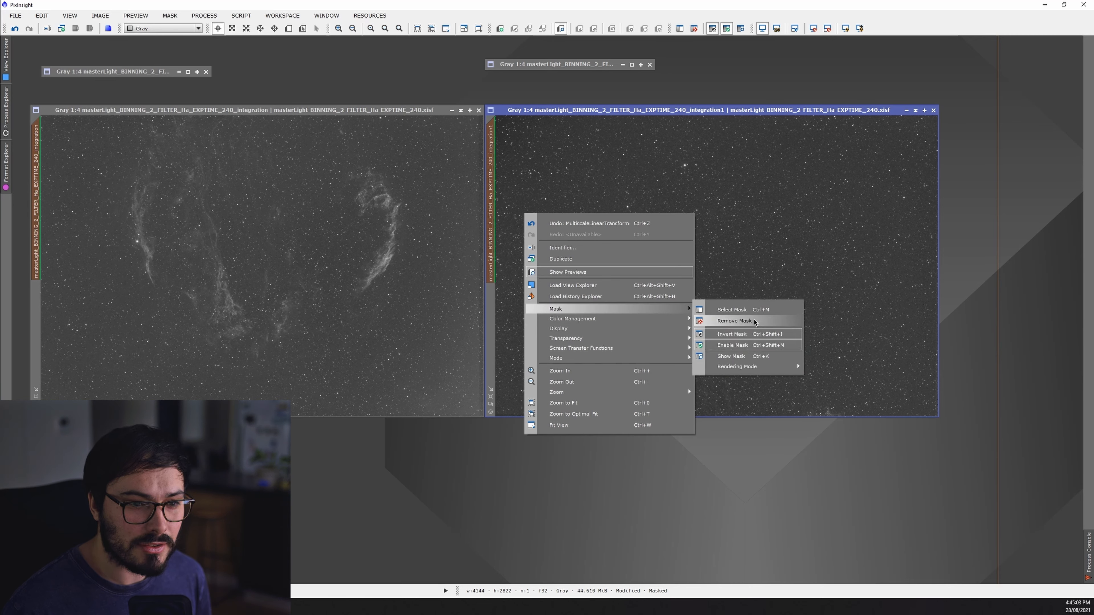
pyautogui.click(732, 320)
pyautogui.rightClick(290, 241)
pyautogui.moveTo(349, 318)
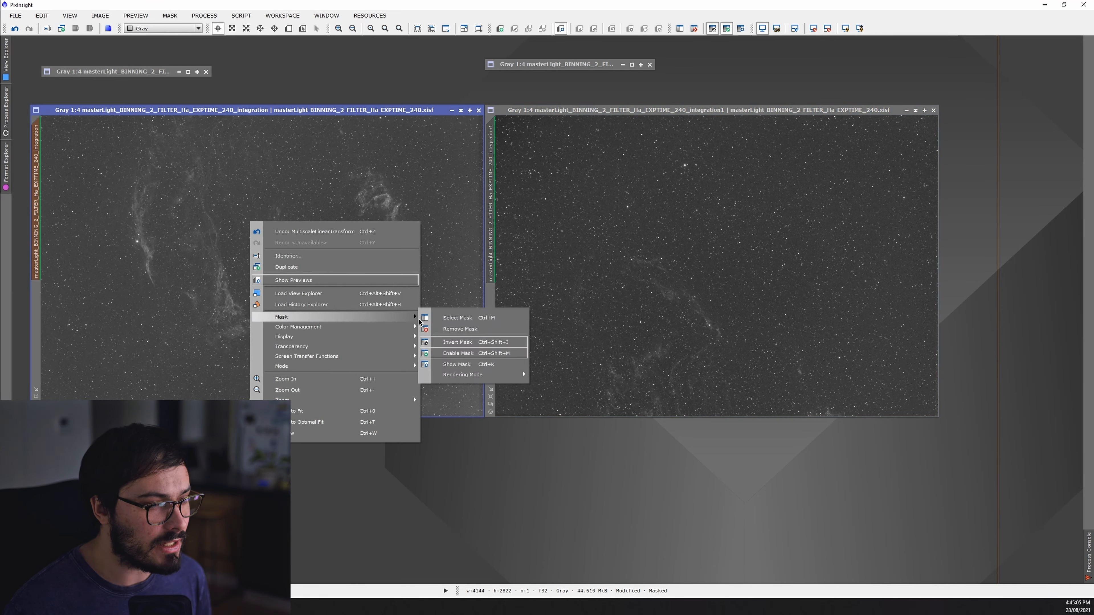
pyautogui.click(459, 330)
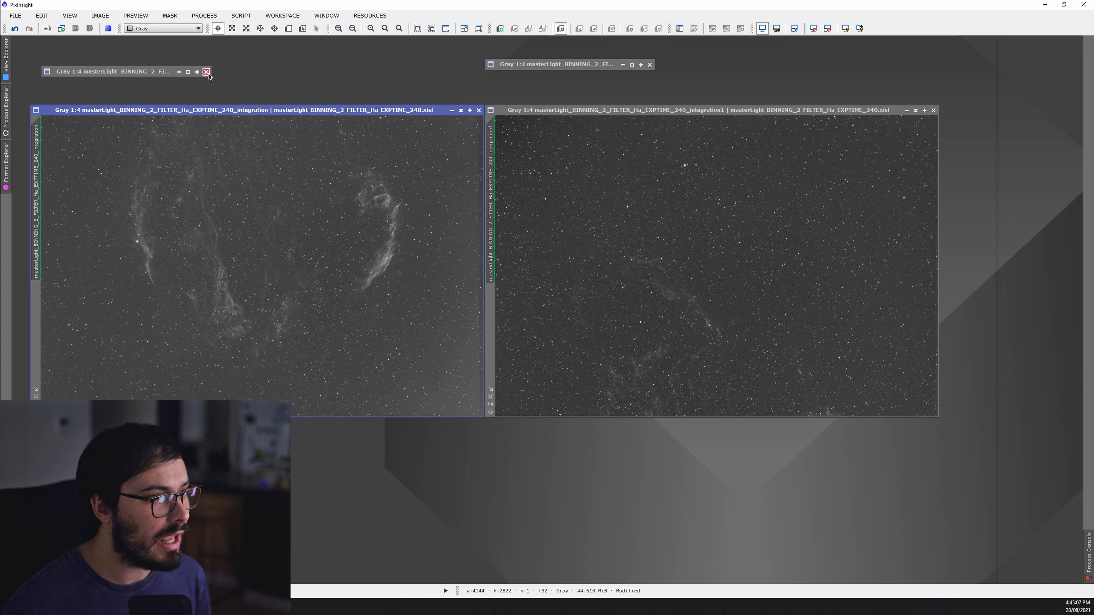
# - Close both minimized mask clones without saving them
pyautogui.click(206, 71)
pyautogui.click(529, 323)
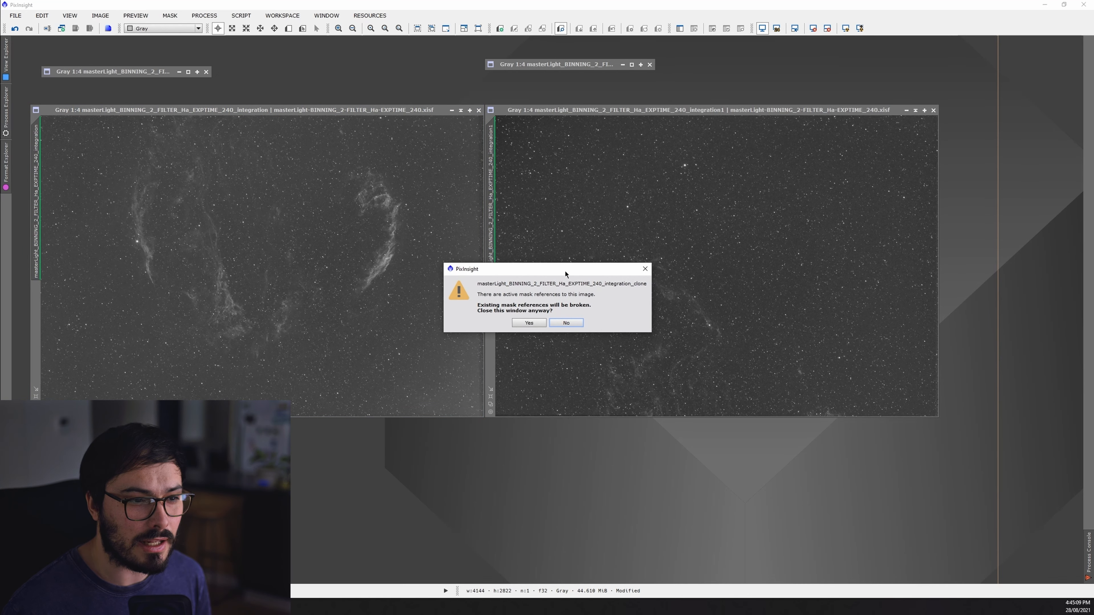
pyautogui.click(529, 323)
pyautogui.click(649, 64)
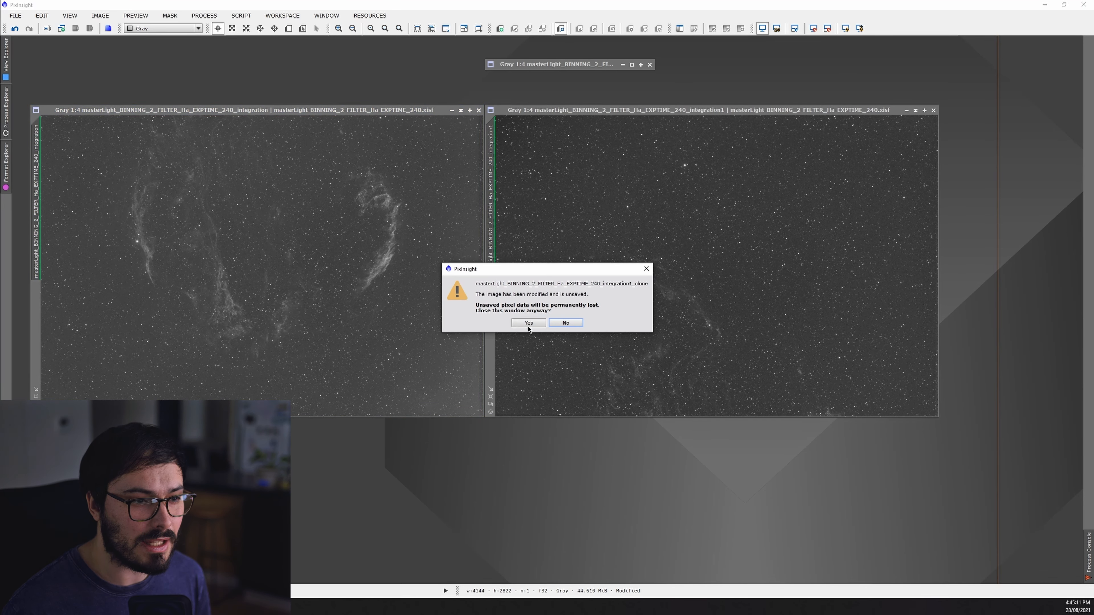
pyautogui.click(528, 324)
pyautogui.click(528, 323)
# - Reset the screen stretch on both master lights and auto-stretch them again
pyautogui.click(684, 195)
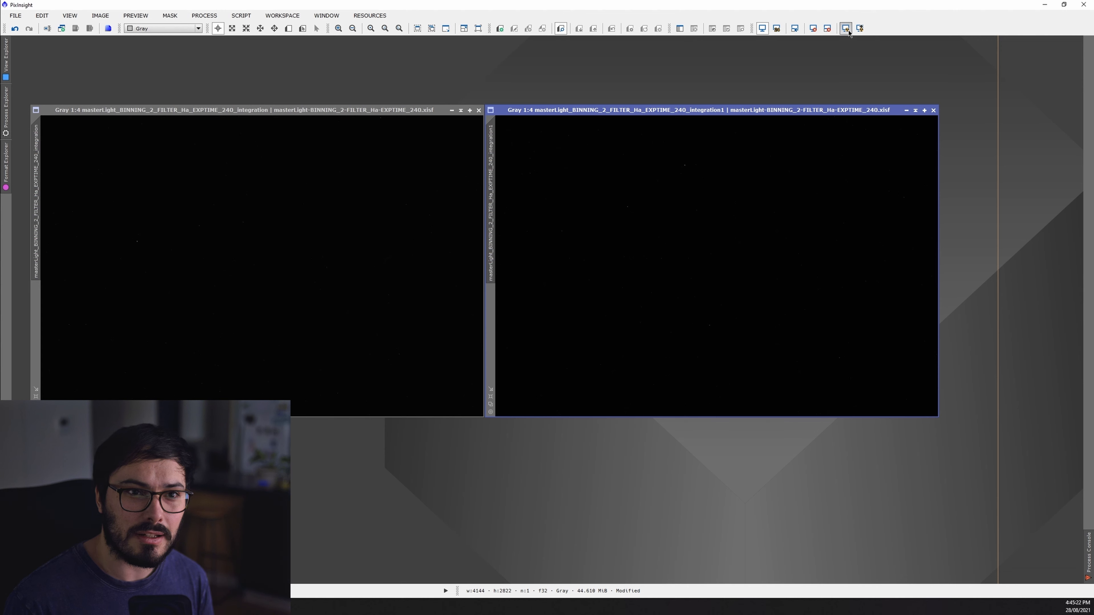
pyautogui.click(846, 28)
pyautogui.click(846, 29)
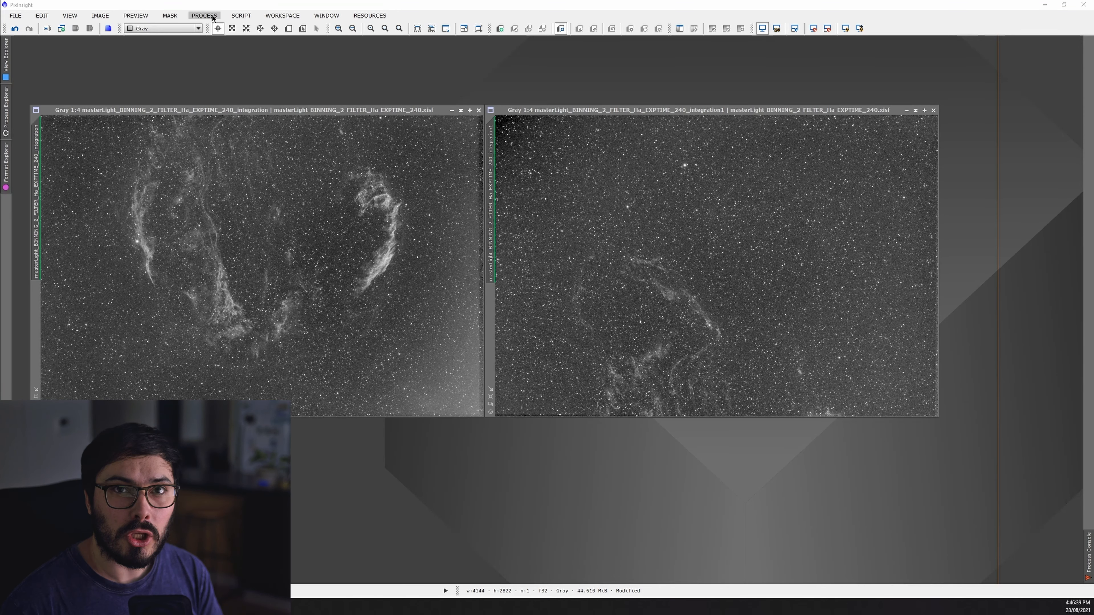
# - Open StarAlignment and set the master light ending in _integration as the reference view
pyautogui.click(205, 15)
pyautogui.moveTo(241, 28)
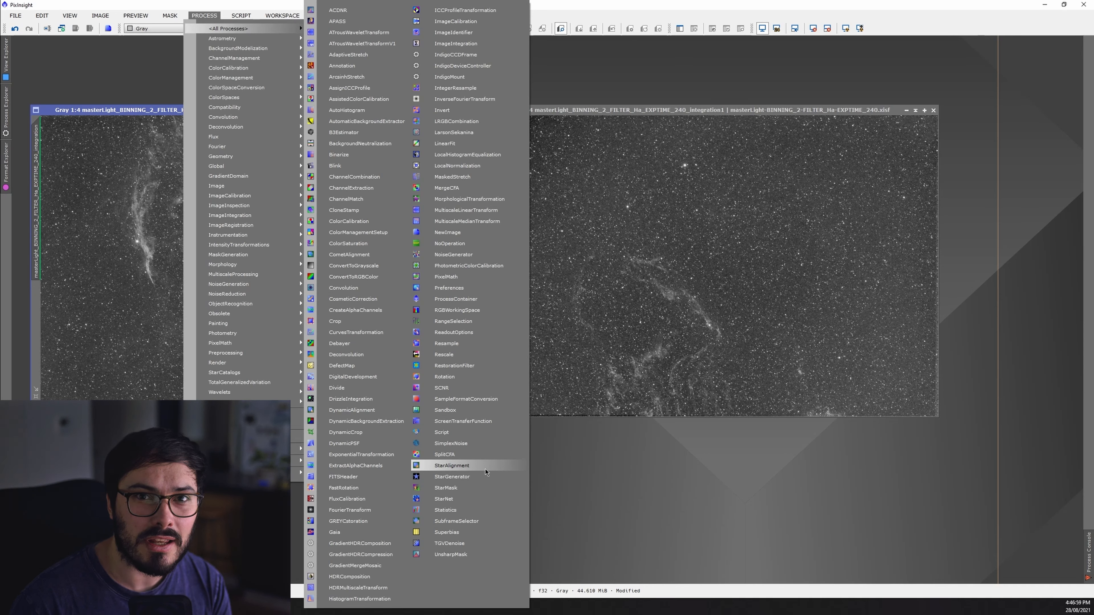
pyautogui.click(485, 469)
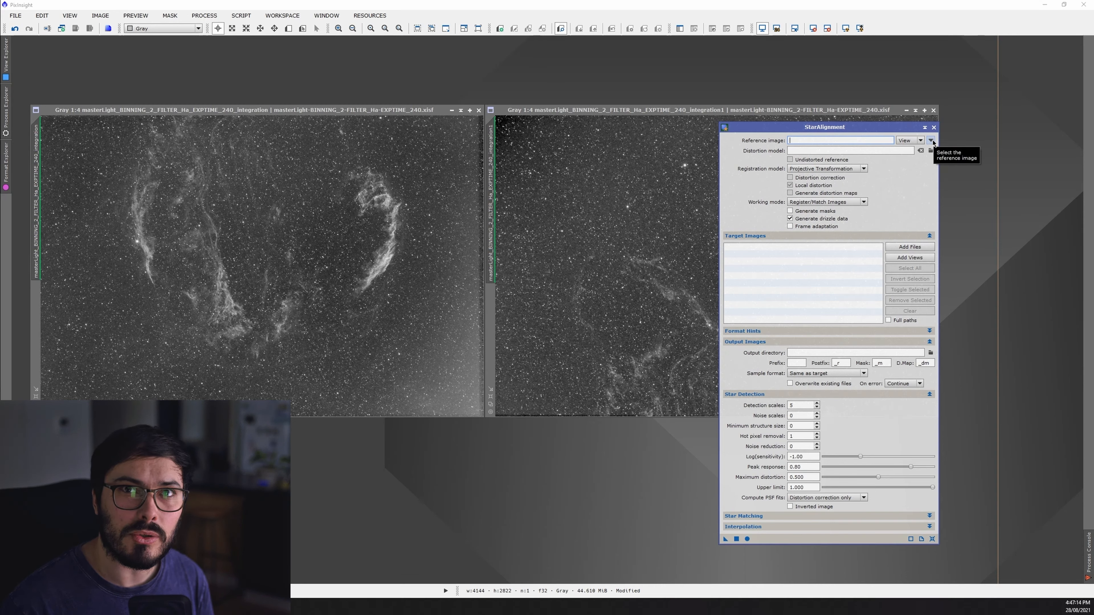
pyautogui.click(931, 140)
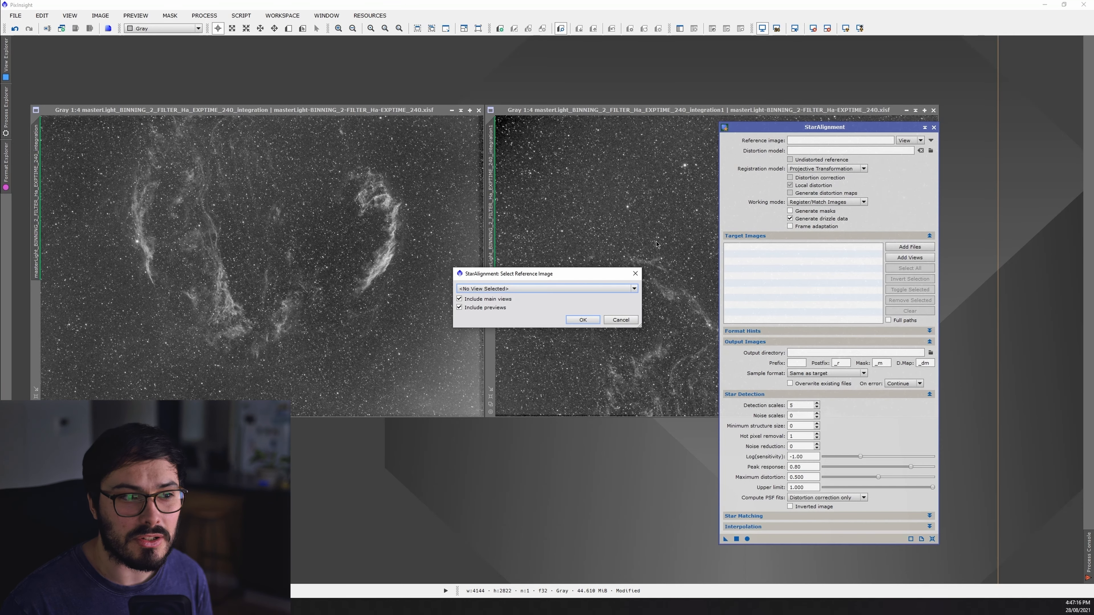
pyautogui.click(592, 288)
pyautogui.click(591, 305)
pyautogui.click(583, 320)
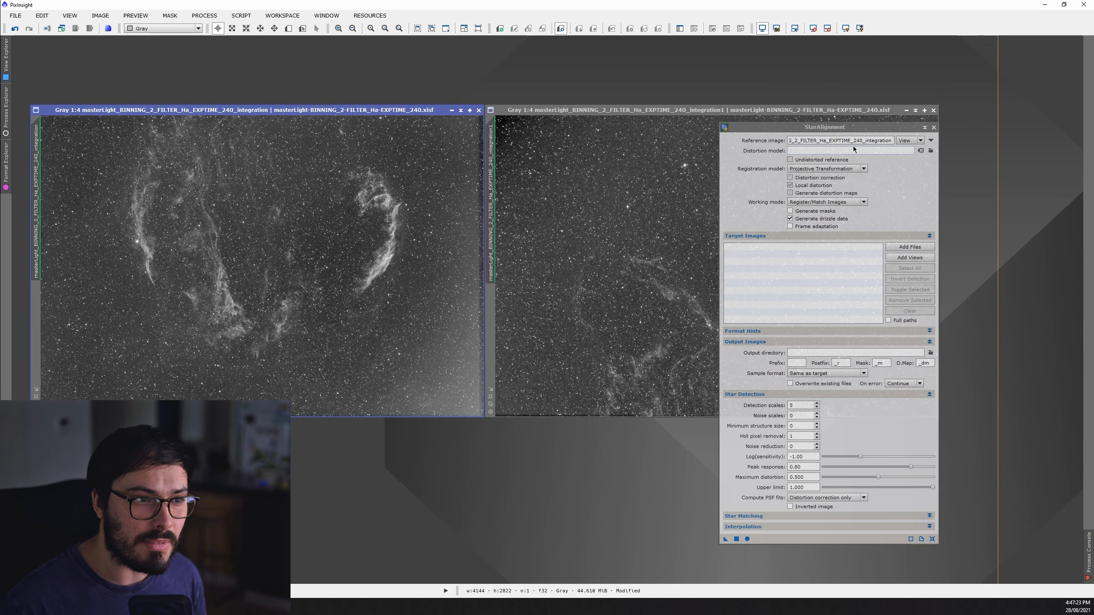
# - Configure StarAlignment with Thin Plate Splines registration, distortion correction enabled and the Register/Union - Mosaic working mode
pyautogui.click(847, 131)
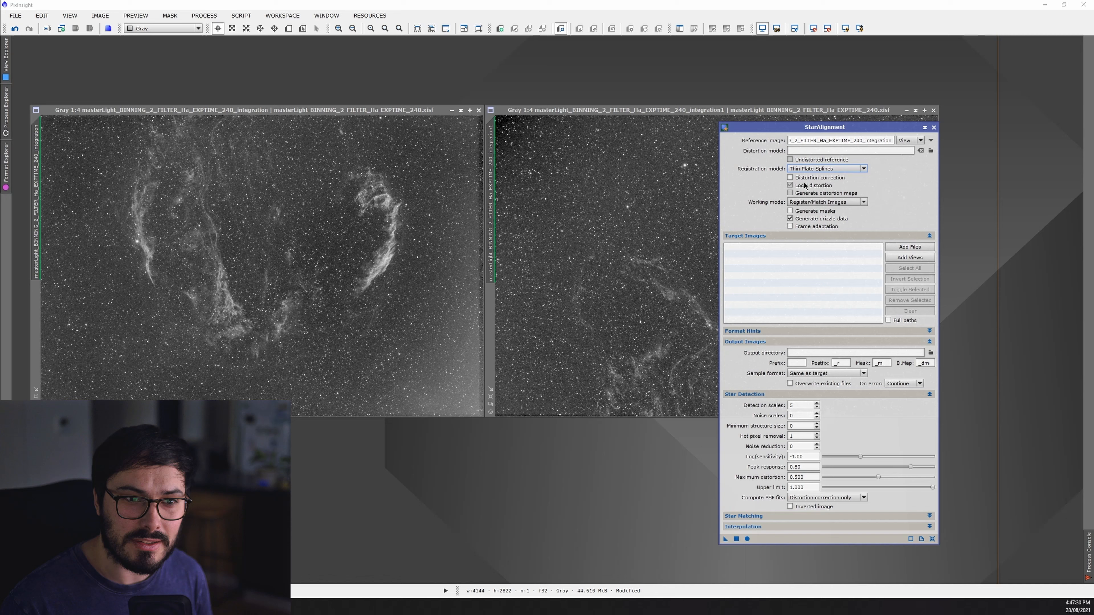
pyautogui.click(821, 169)
pyautogui.click(809, 178)
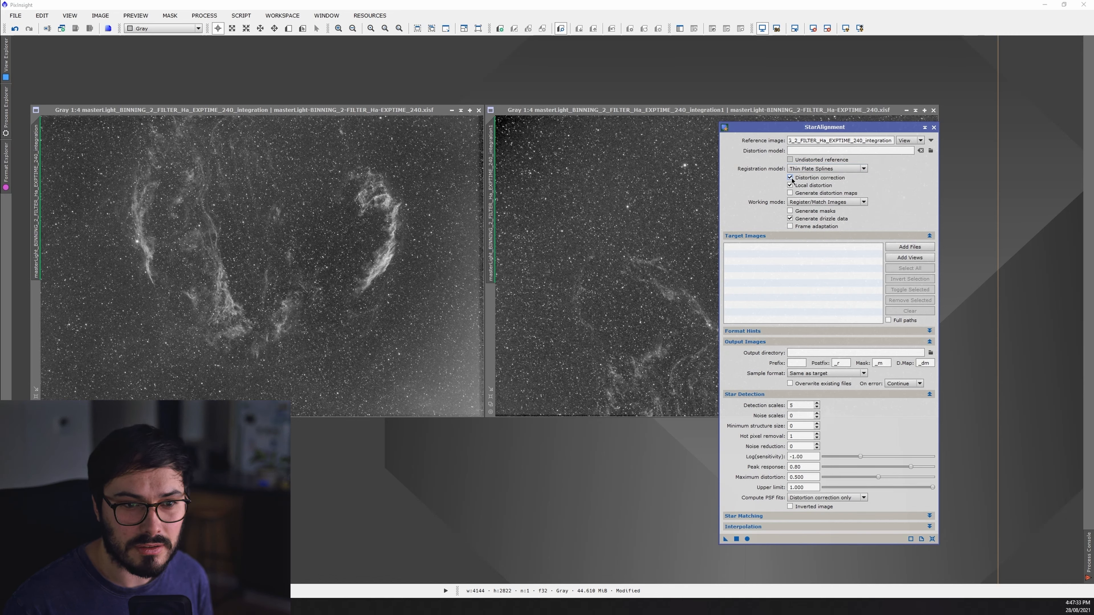
pyautogui.click(830, 202)
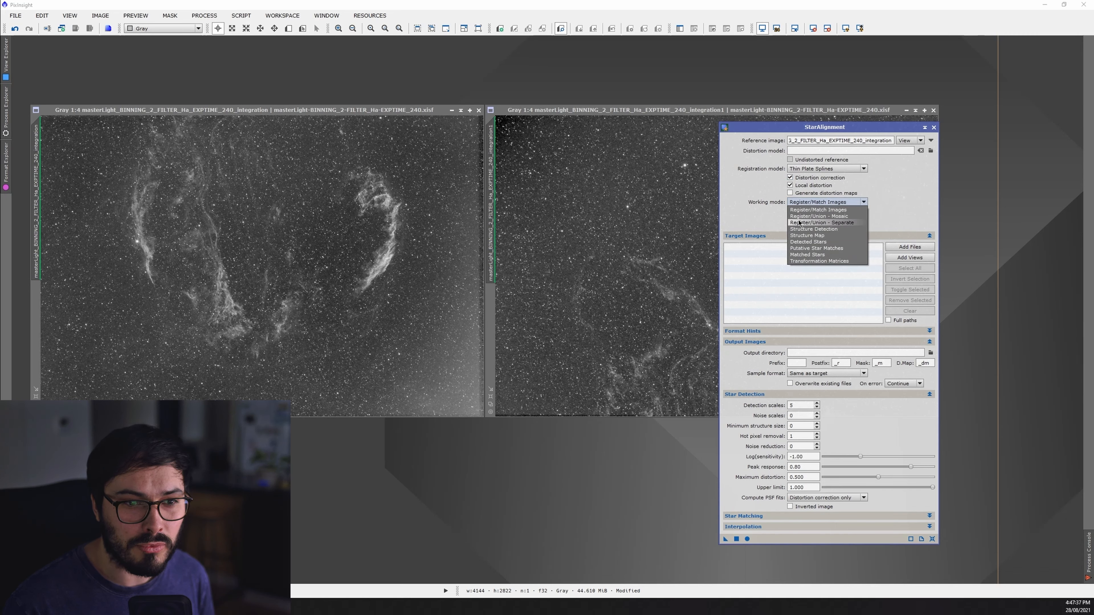
pyautogui.click(853, 217)
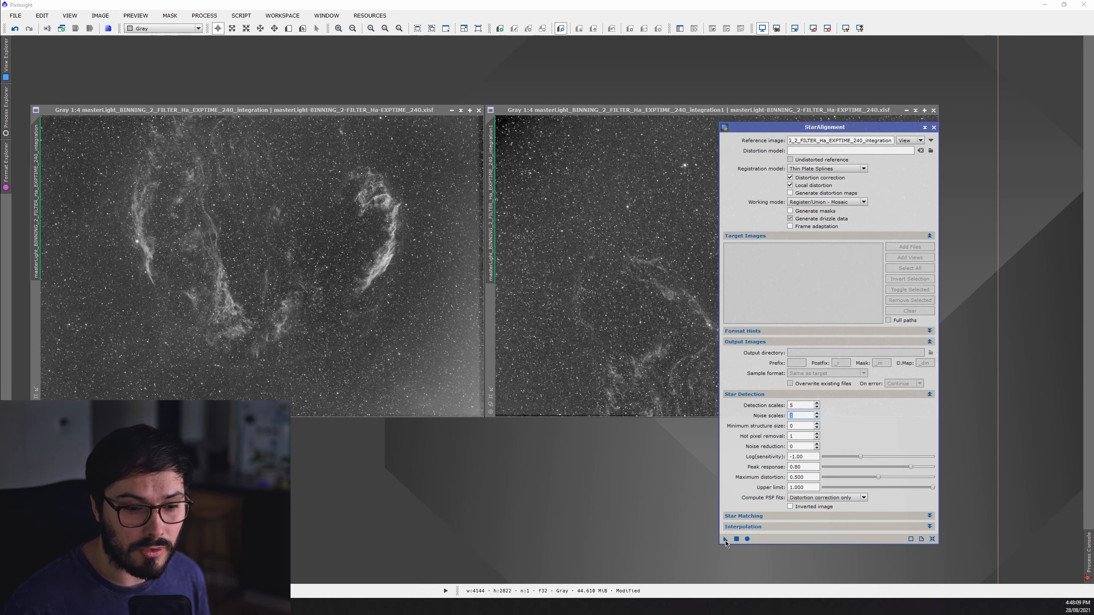
# - Apply StarAlignment to the master light ending in _integration1 and auto-stretch the resulting mosaic image
pyautogui.moveTo(726, 540); pyautogui.dragTo(633, 260)
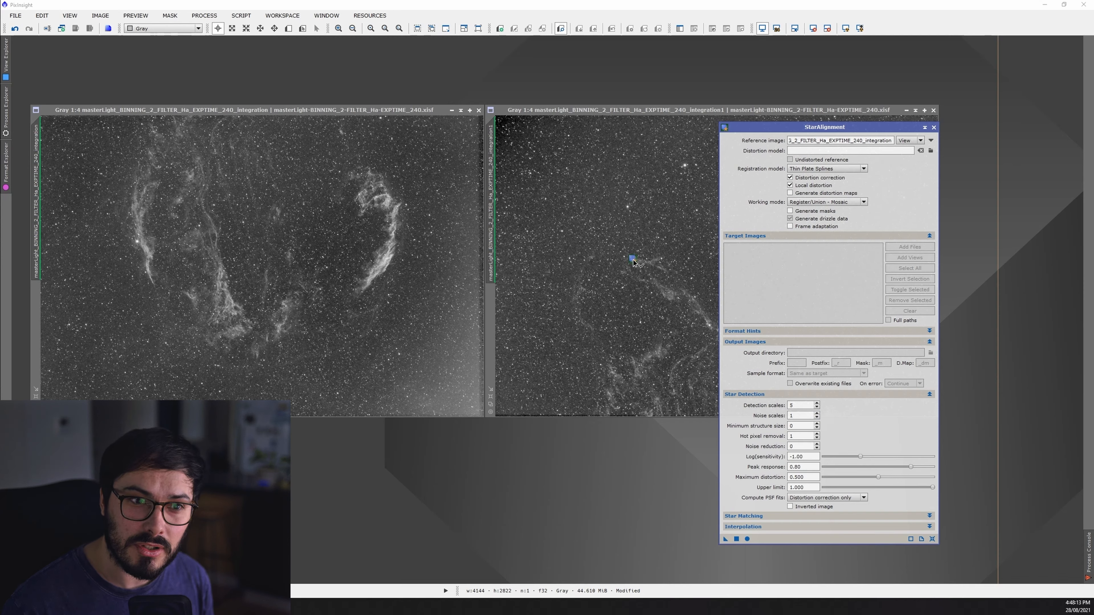
pyautogui.moveTo(633, 260); pyautogui.dragTo(633, 260)
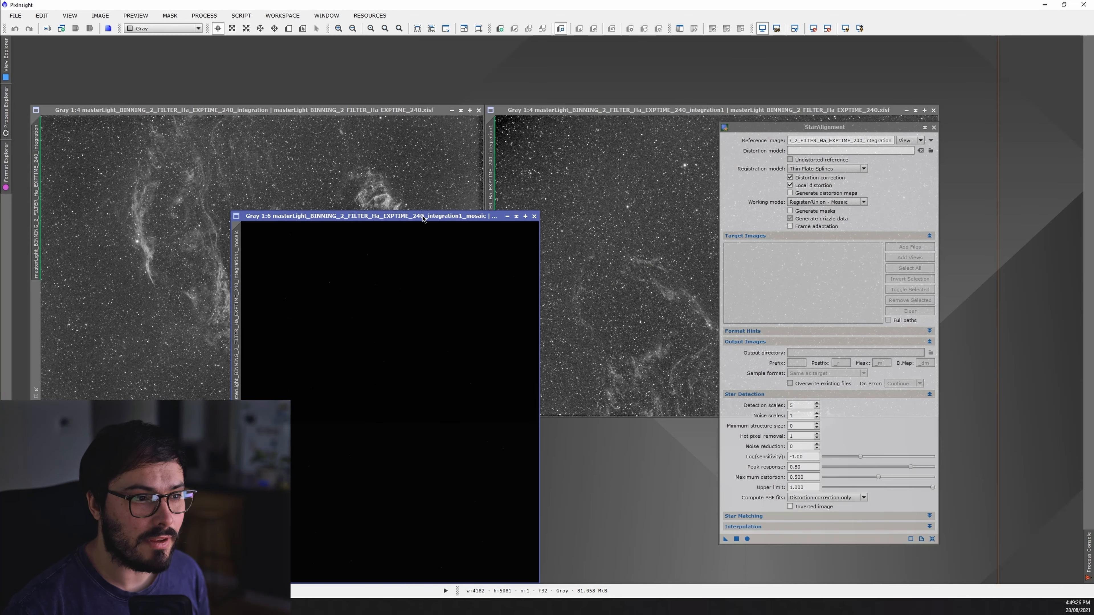
pyautogui.moveTo(423, 216); pyautogui.dragTo(444, 116)
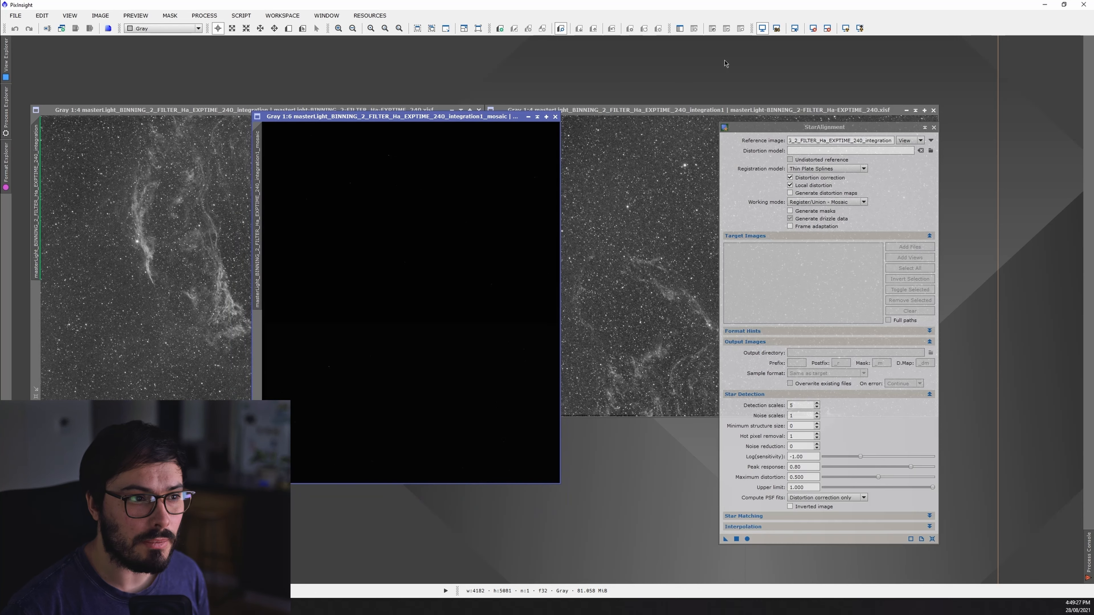
pyautogui.click(846, 29)
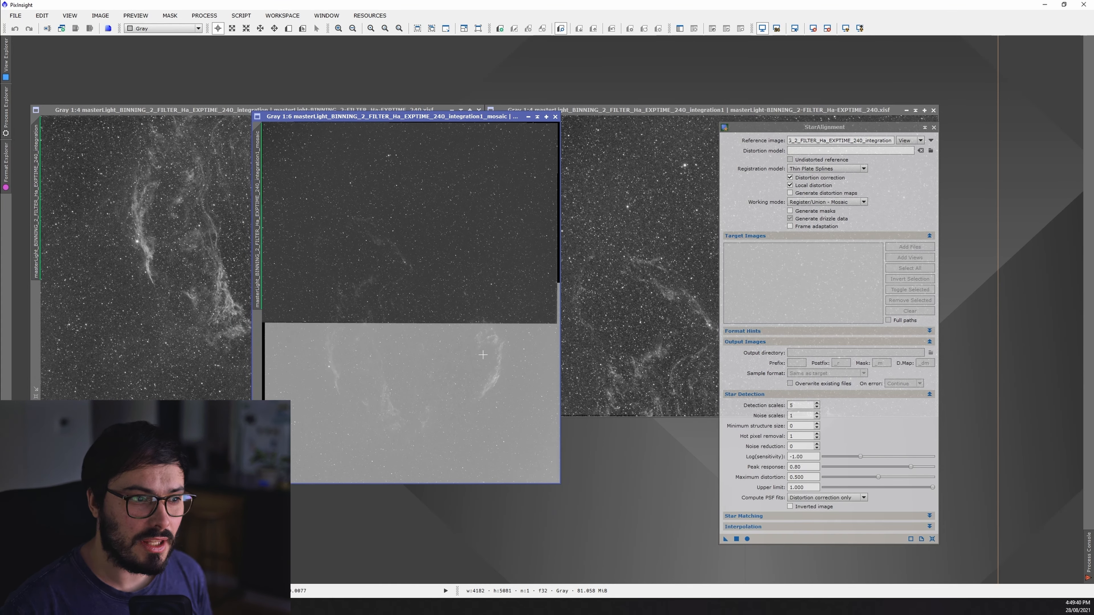
# - Examine the seam between the two panels of the mosaic at high magnification for star and nebula alignment
pyautogui.scroll(5, 479, 364)
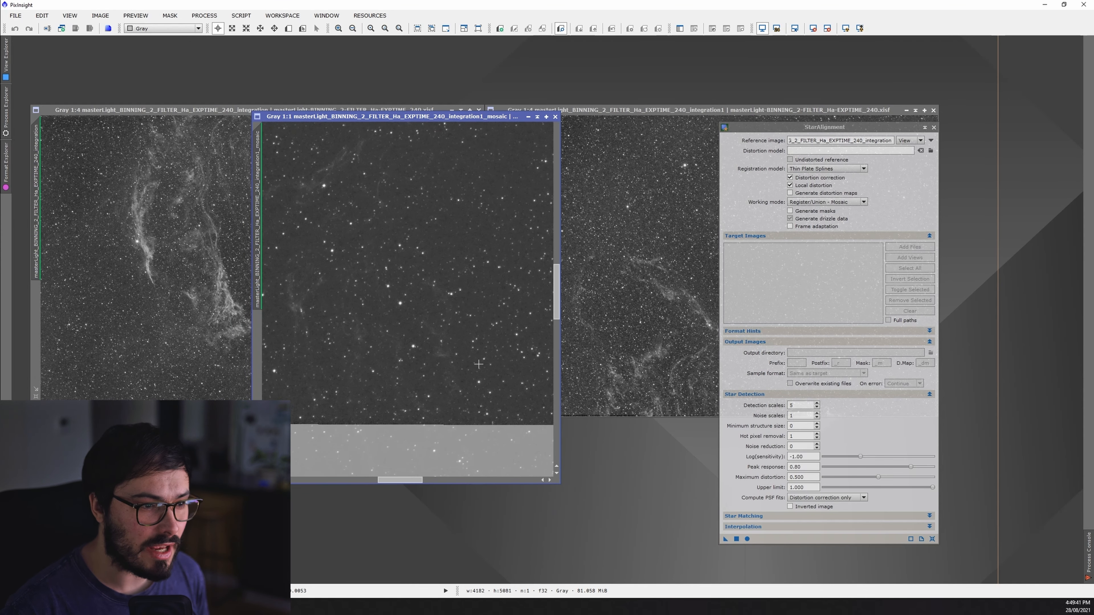
pyautogui.moveTo(370, 418); pyautogui.dragTo(457, 213)
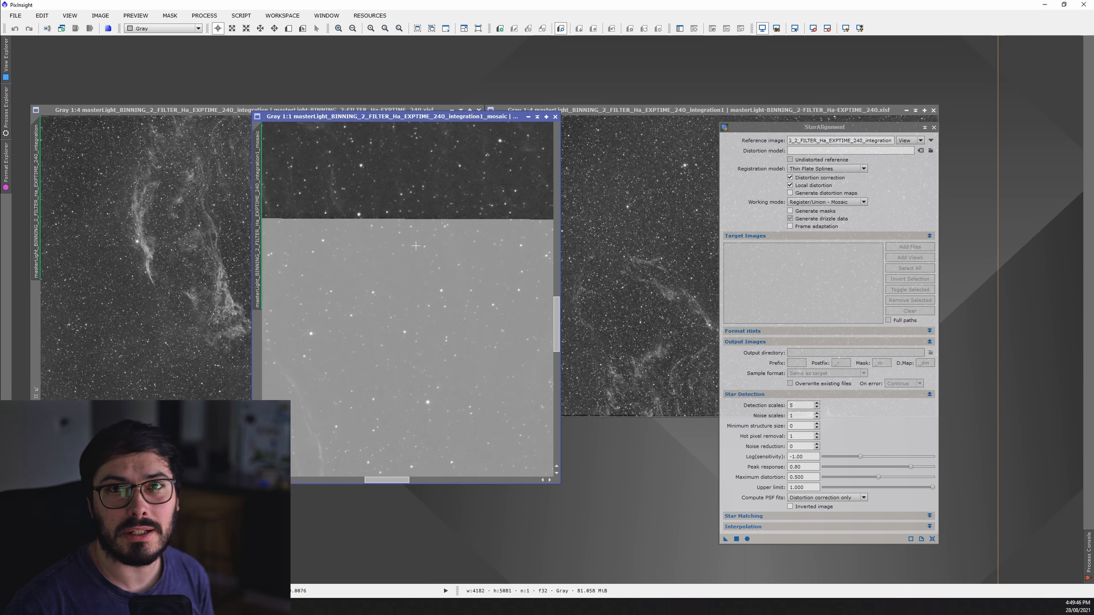
pyautogui.moveTo(324, 291); pyautogui.dragTo(505, 313)
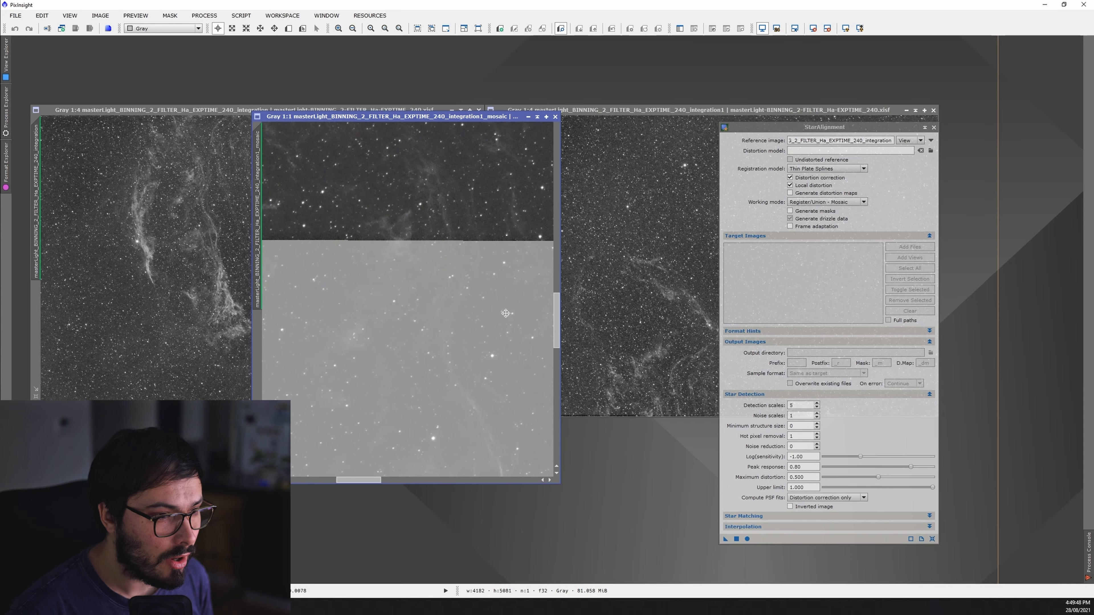
pyautogui.scroll(3, 462, 243)
pyautogui.moveTo(442, 169); pyautogui.dragTo(453, 370)
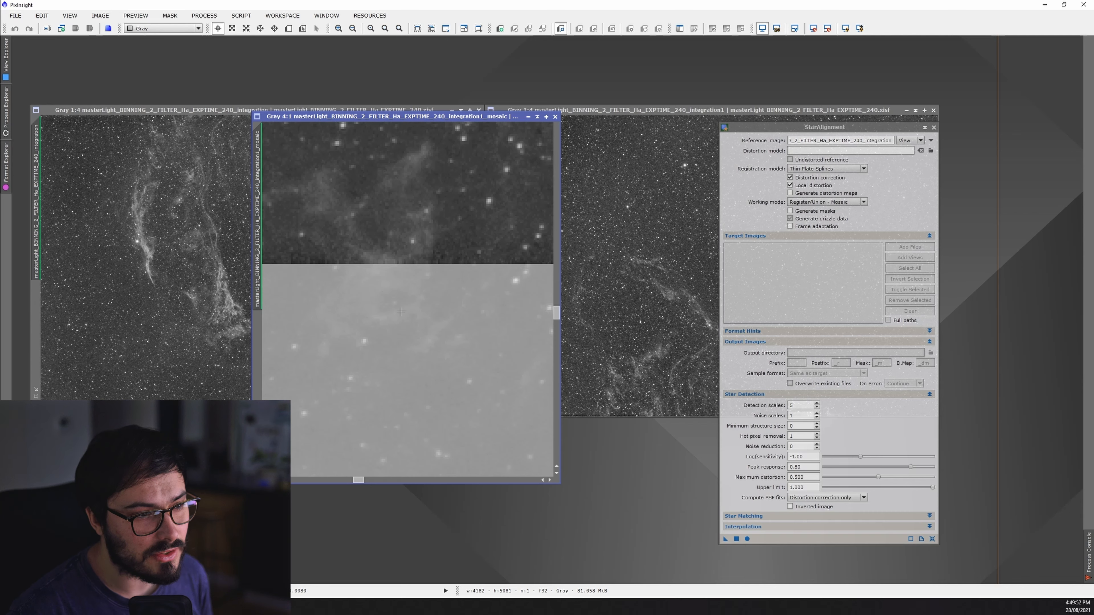
pyautogui.moveTo(519, 344); pyautogui.dragTo(282, 351)
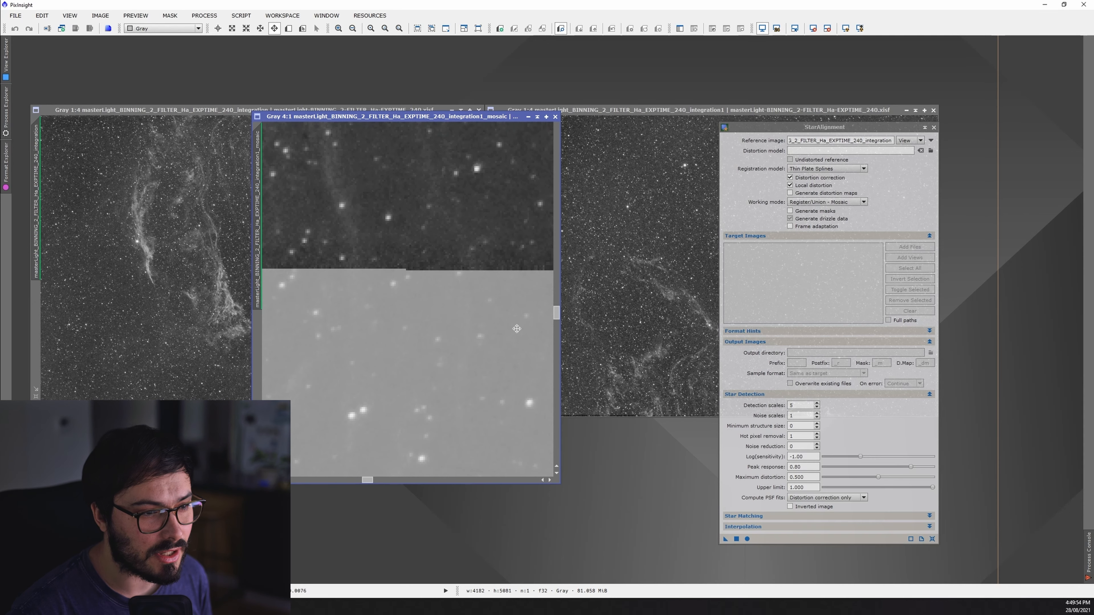
pyautogui.scroll(-4, 505, 339)
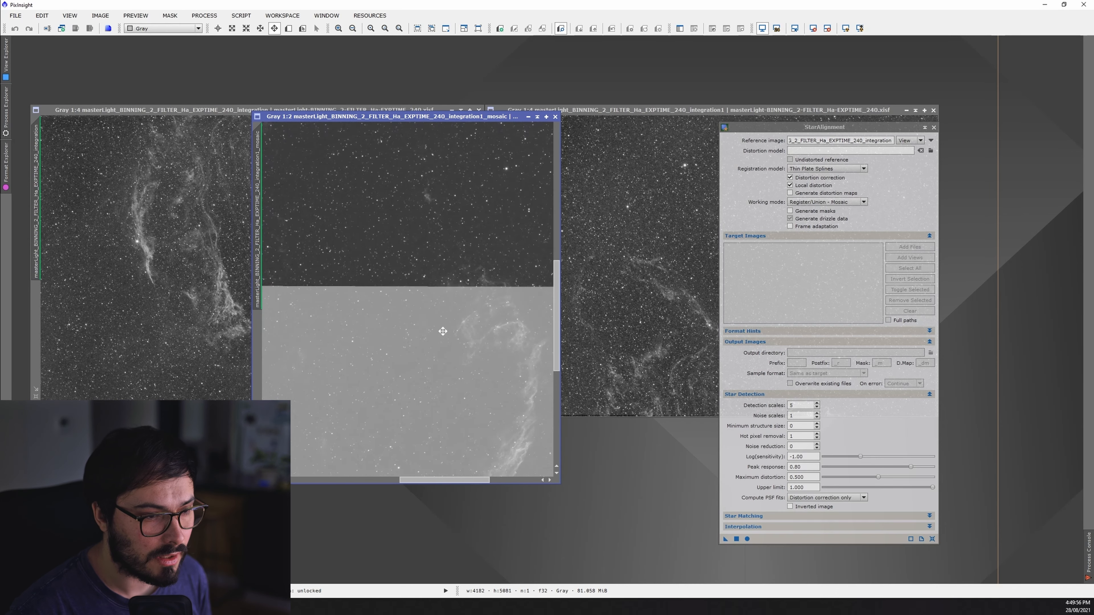
pyautogui.scroll(5, 540, 289)
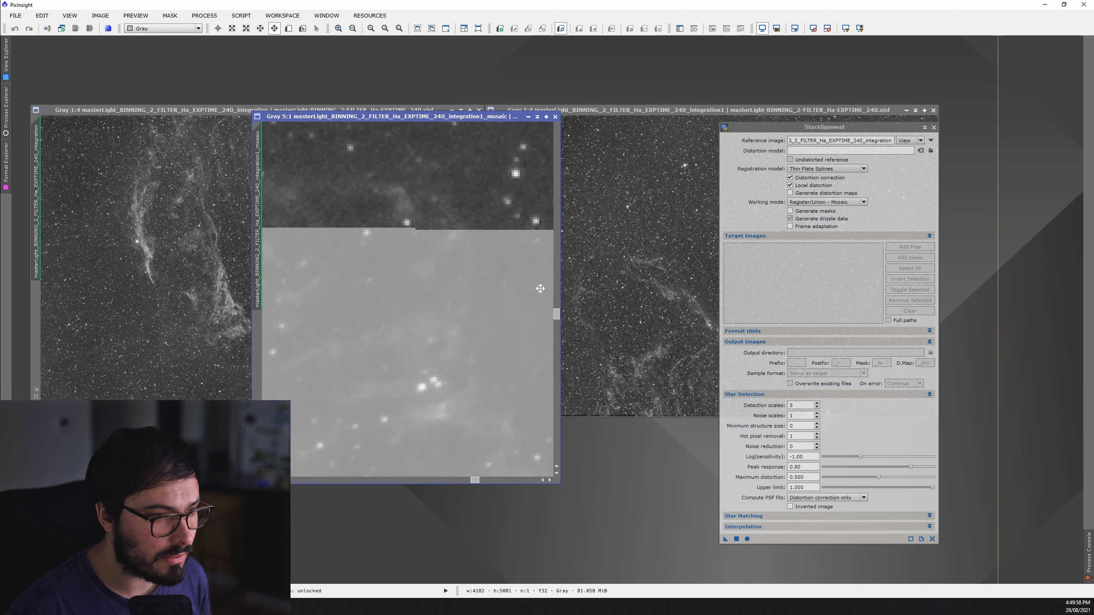
pyautogui.moveTo(540, 288); pyautogui.dragTo(540, 285)
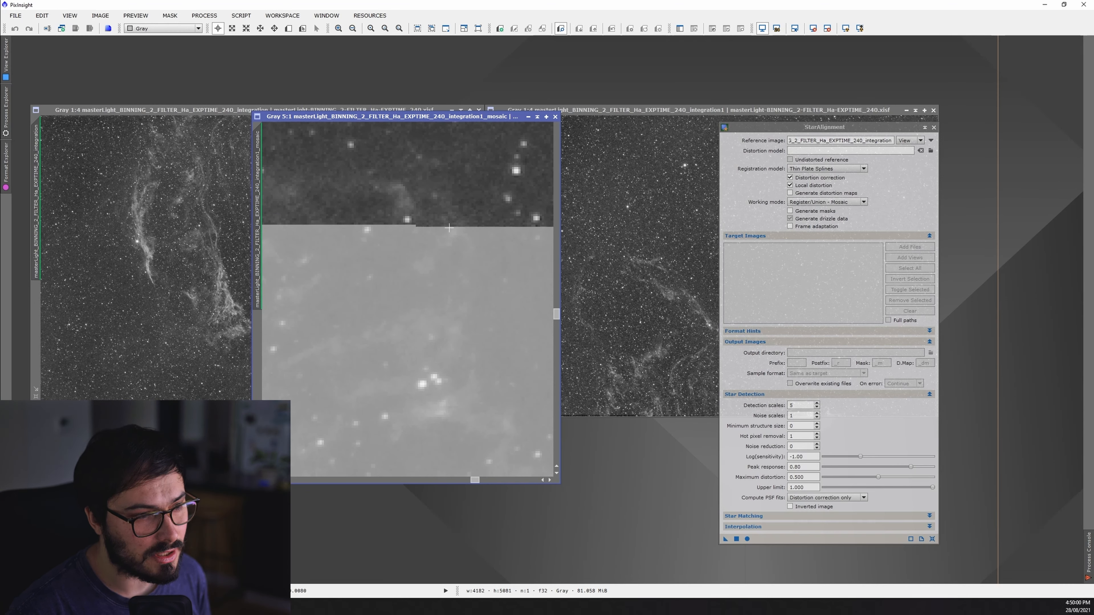
pyautogui.moveTo(319, 253); pyautogui.dragTo(475, 254)
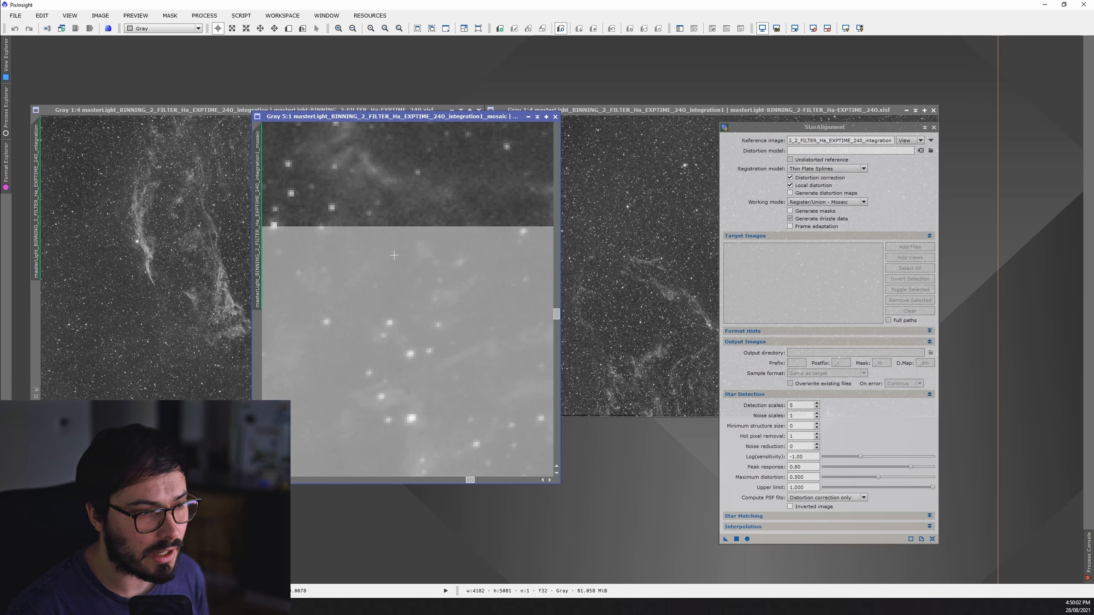
pyautogui.scroll(-9, 393, 255)
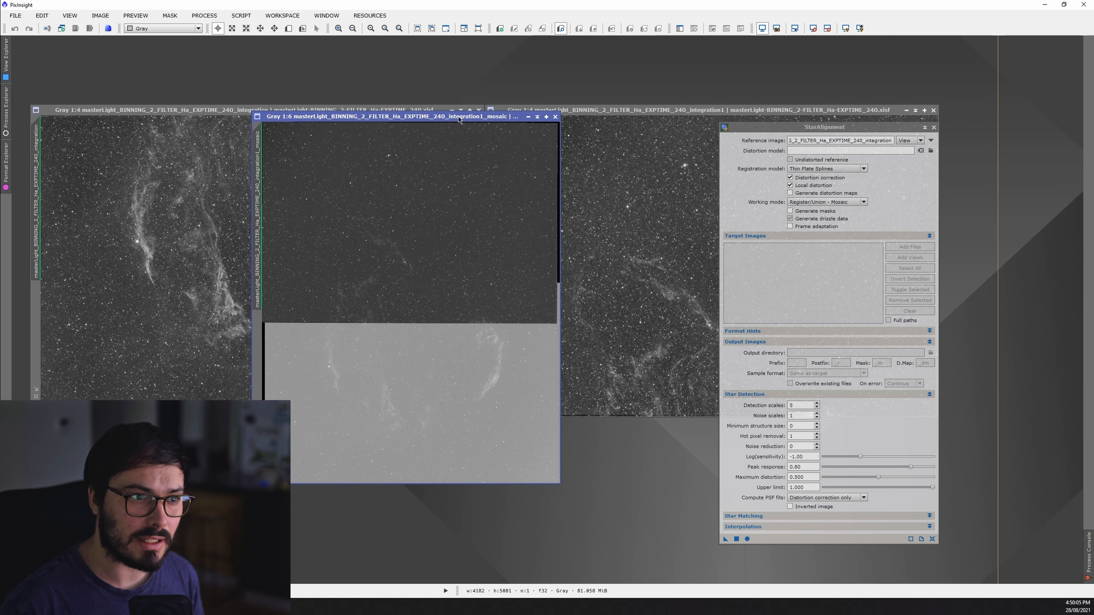
# - Switch StarAlignment to the Register/Union - Separate working mode and set the view ending in _integration1_mosaic as the reference
pyautogui.moveTo(463, 118); pyautogui.dragTo(481, 148)
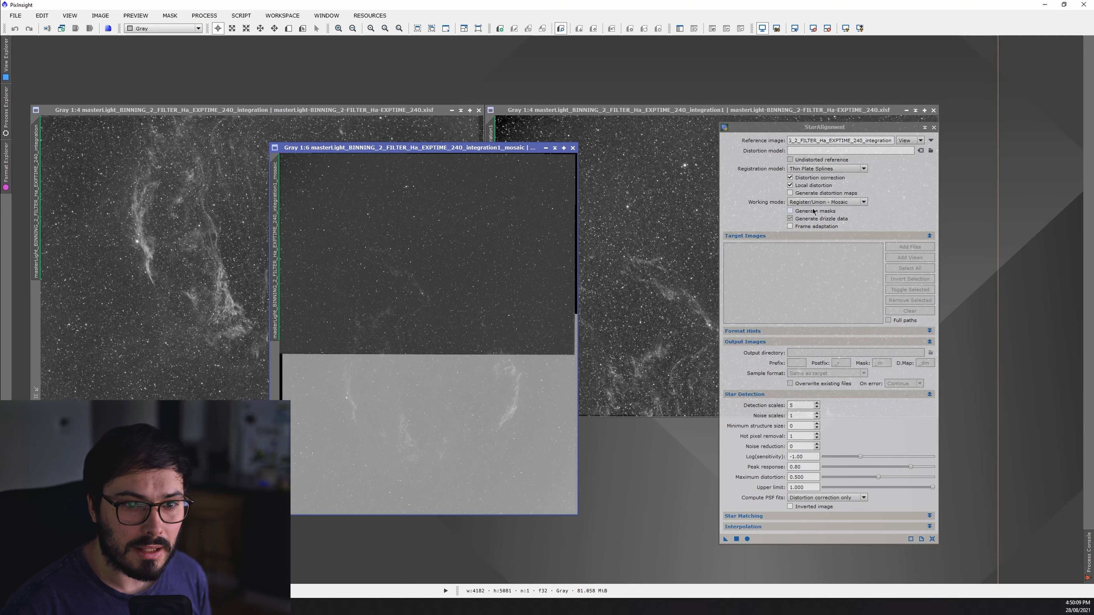
pyautogui.click(832, 205)
pyautogui.click(825, 223)
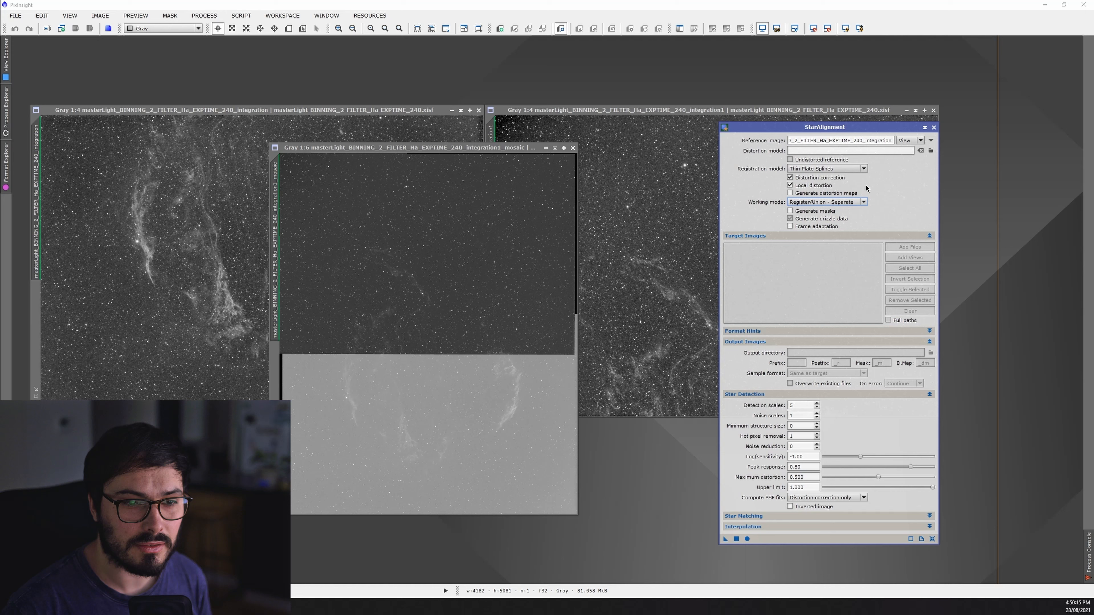
pyautogui.click(932, 141)
pyautogui.click(532, 289)
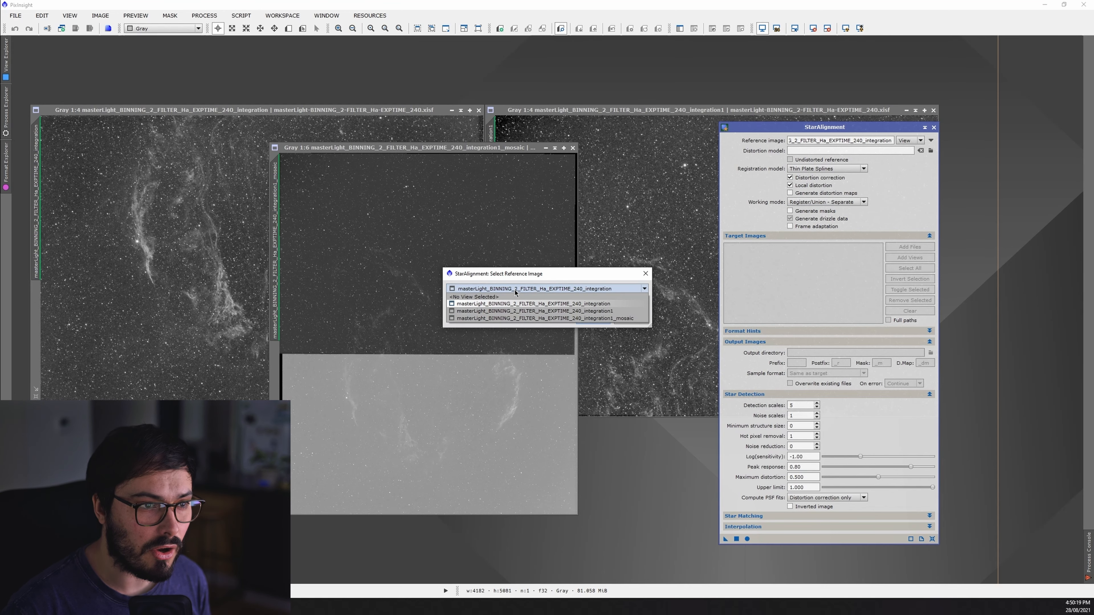
pyautogui.click(556, 319)
pyautogui.click(593, 320)
# - Apply StarAlignment to the master light ending in _integration and close the output ending in _mosaic_1, keeping _mosaic_2
pyautogui.moveTo(508, 149); pyautogui.dragTo(568, 171)
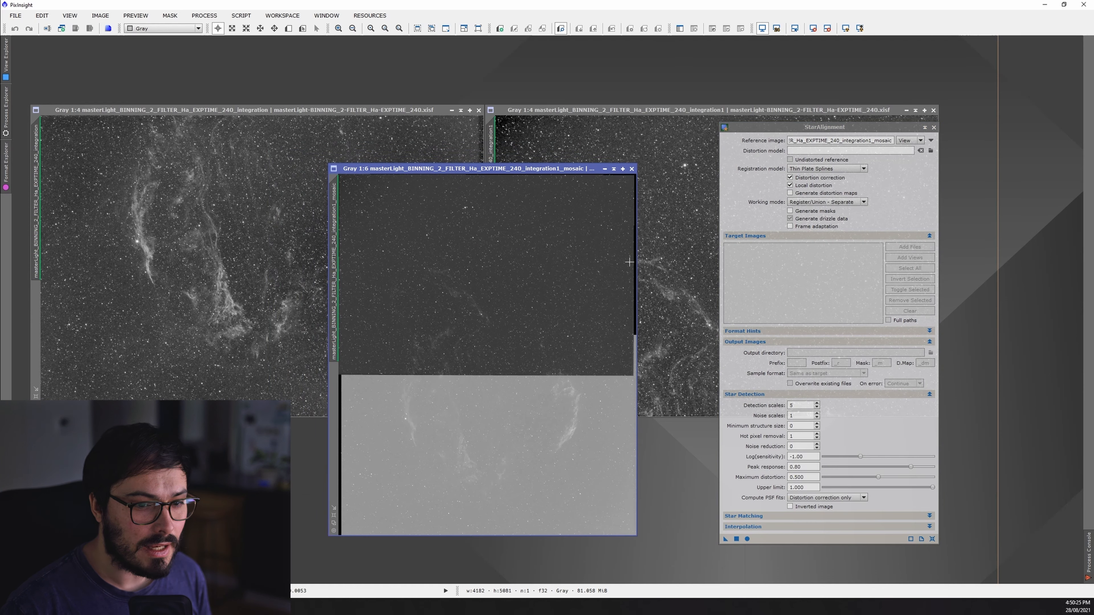
pyautogui.moveTo(727, 542); pyautogui.dragTo(214, 302)
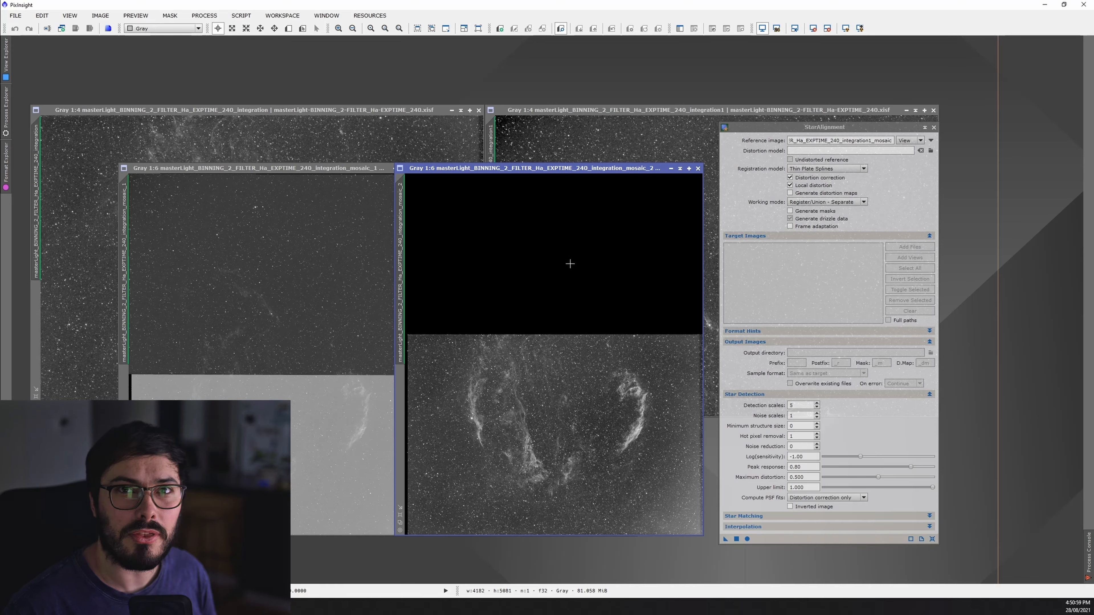
pyautogui.click(320, 170)
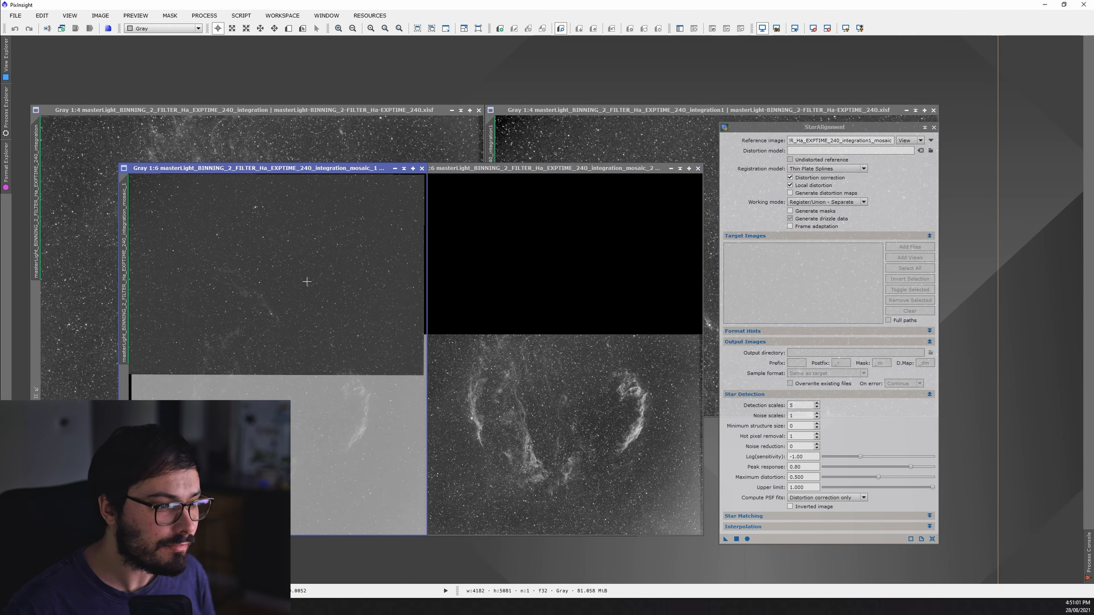
pyautogui.click(423, 168)
pyautogui.moveTo(480, 169); pyautogui.dragTo(199, 130)
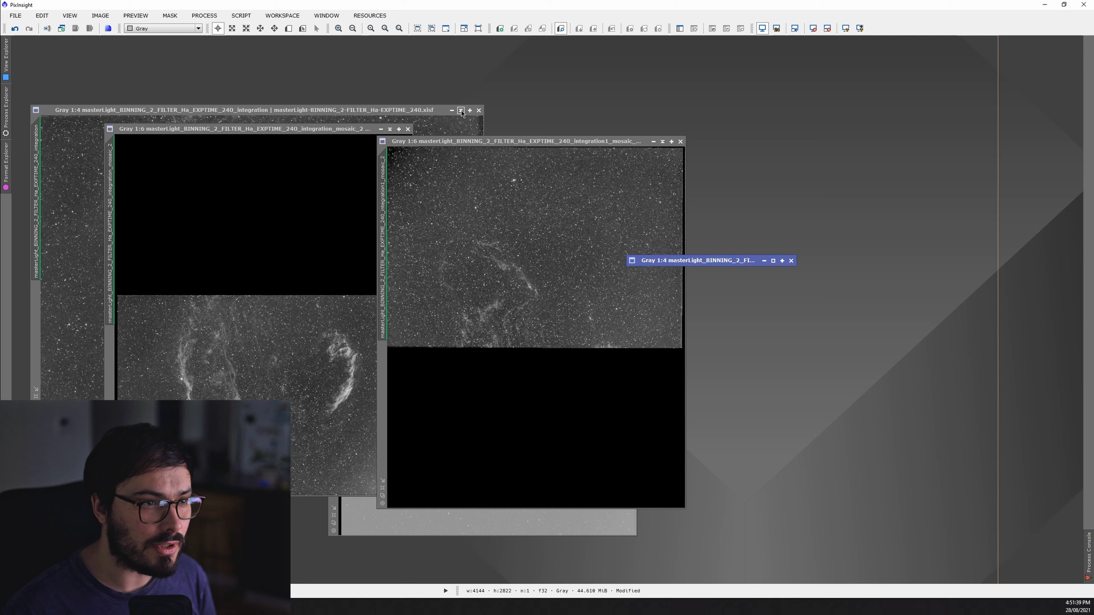
# - Collapse the remaining master light and combined mosaic windows, and arrange the two separately registered panels side by side
pyautogui.click(479, 111)
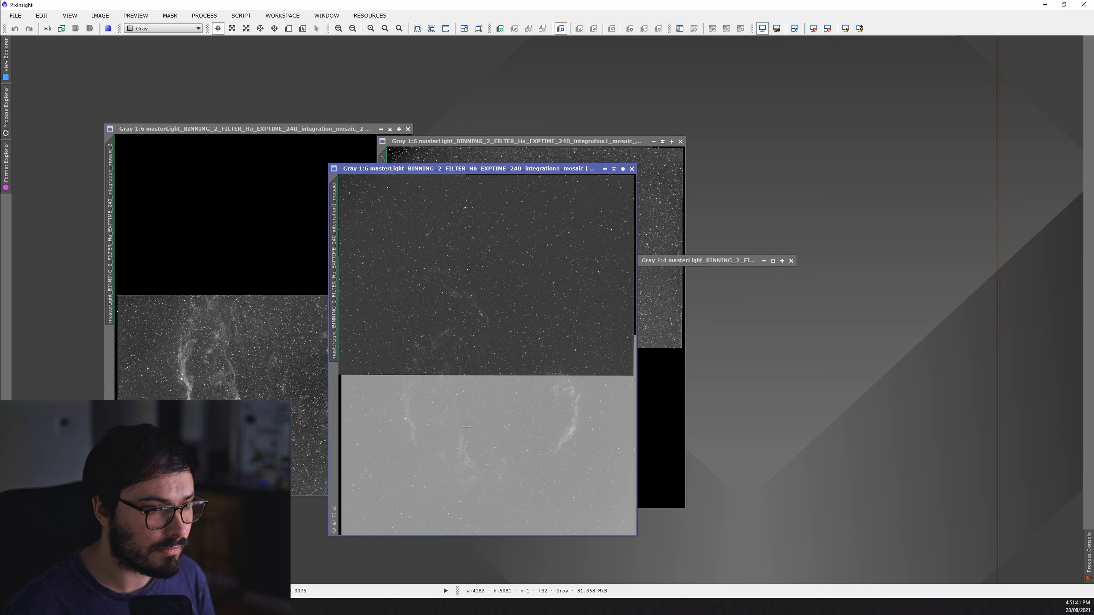
pyautogui.click(605, 168)
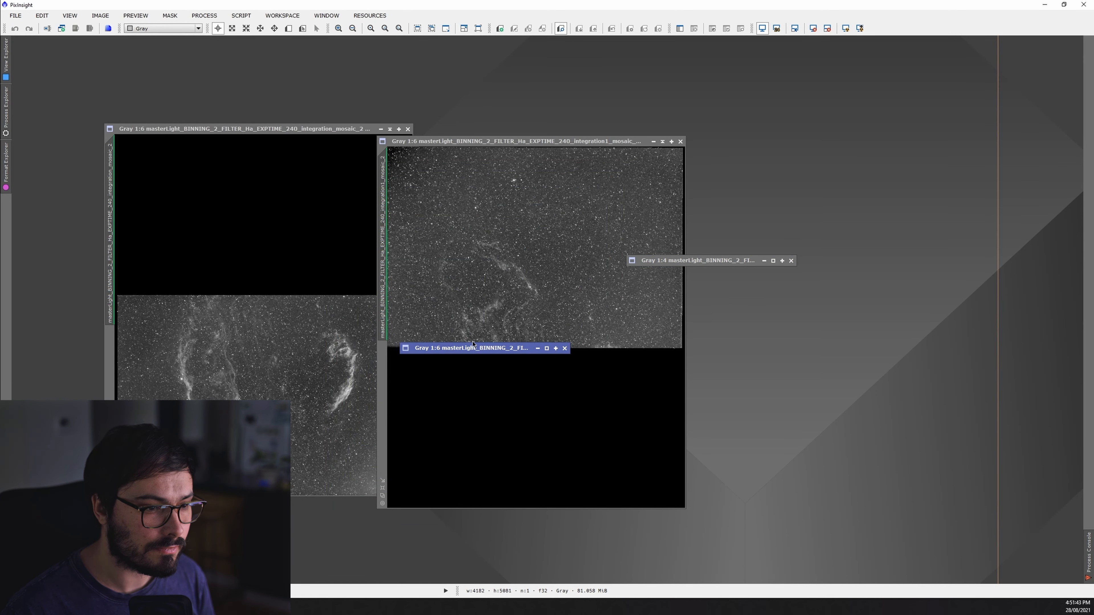
pyautogui.moveTo(473, 344); pyautogui.dragTo(755, 84)
pyautogui.moveTo(683, 263); pyautogui.dragTo(568, 70)
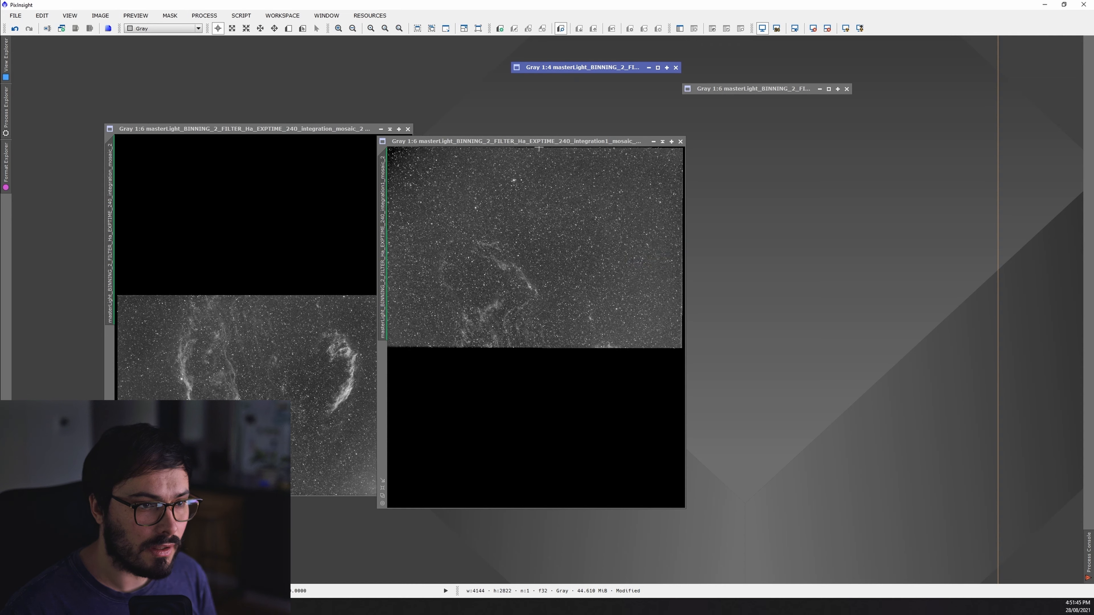
pyautogui.moveTo(538, 141); pyautogui.dragTo(767, 139)
pyautogui.moveTo(334, 131); pyautogui.dragTo(498, 143)
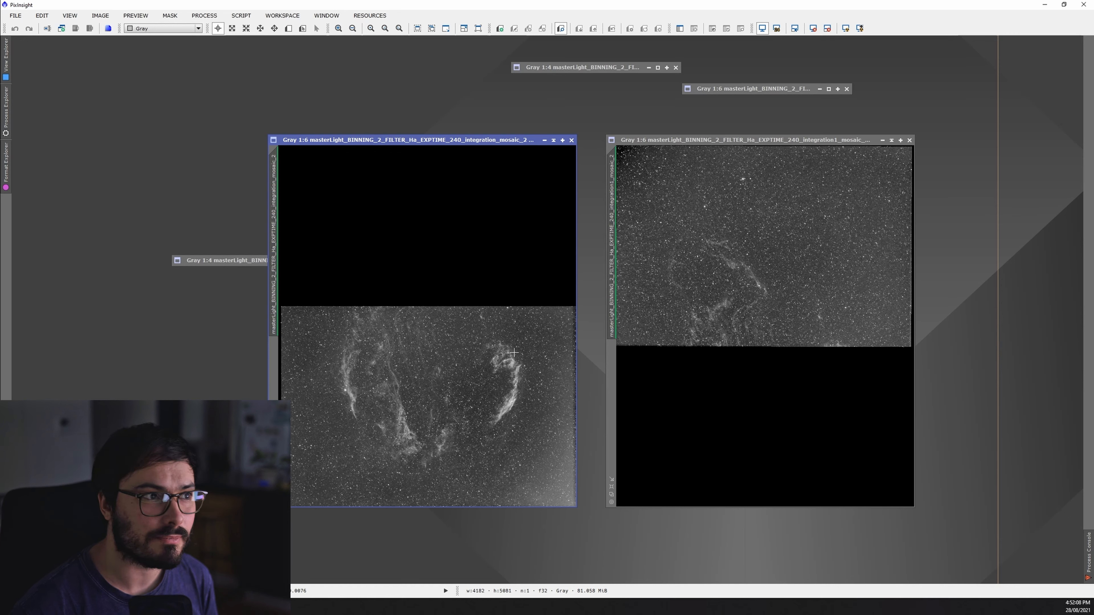
# - Open the GradientMergeMosaic process and place its window clear of the two registered panels
pyautogui.click(205, 16)
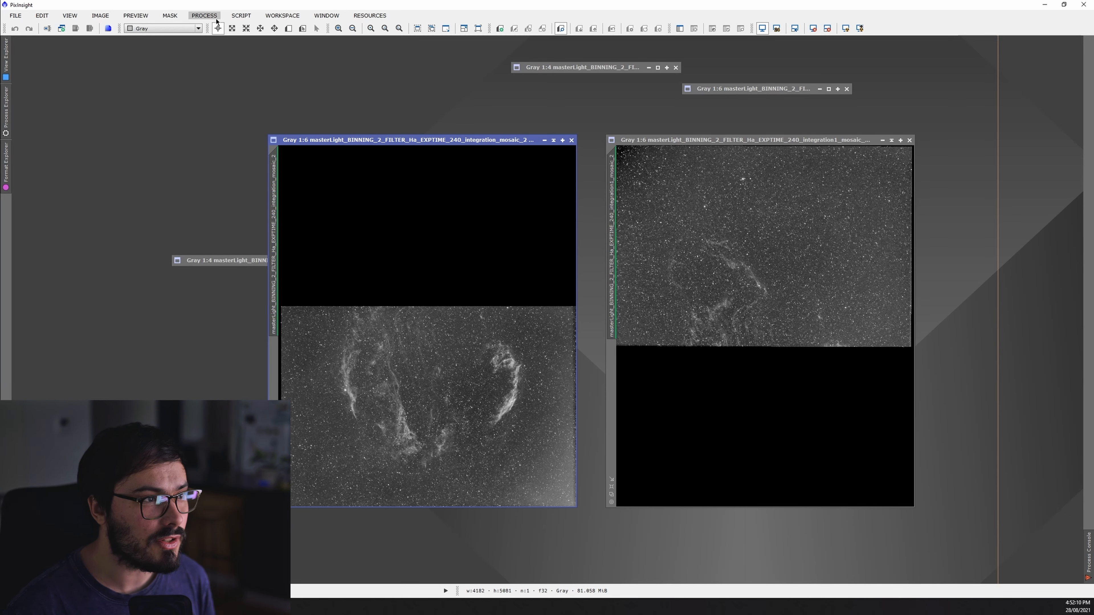
pyautogui.moveTo(218, 30)
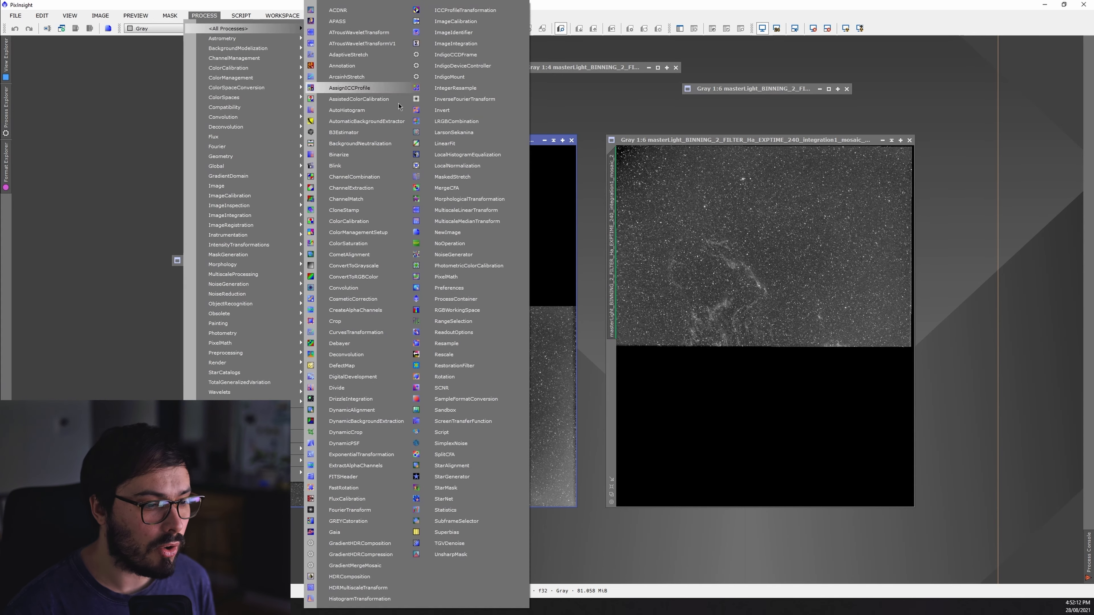
pyautogui.click(353, 566)
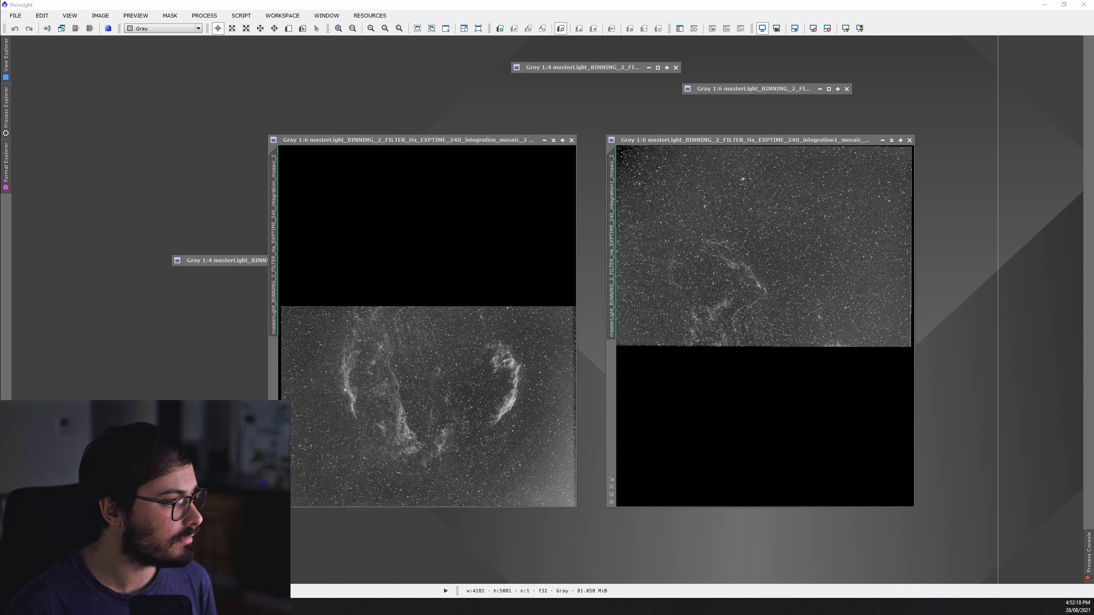
pyautogui.moveTo(244, 103); pyautogui.dragTo(181, 70)
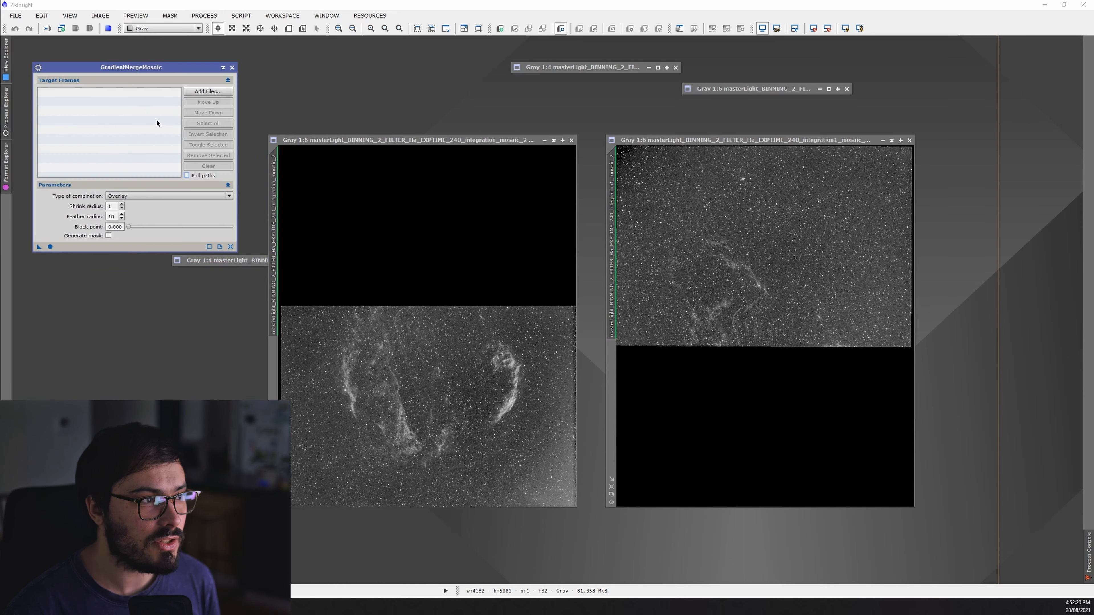
# - Save the two registered panels as 1.xisf and 2.xisf in the Cygnus Loop folder in 32-bit floating point format
pyautogui.click(407, 142)
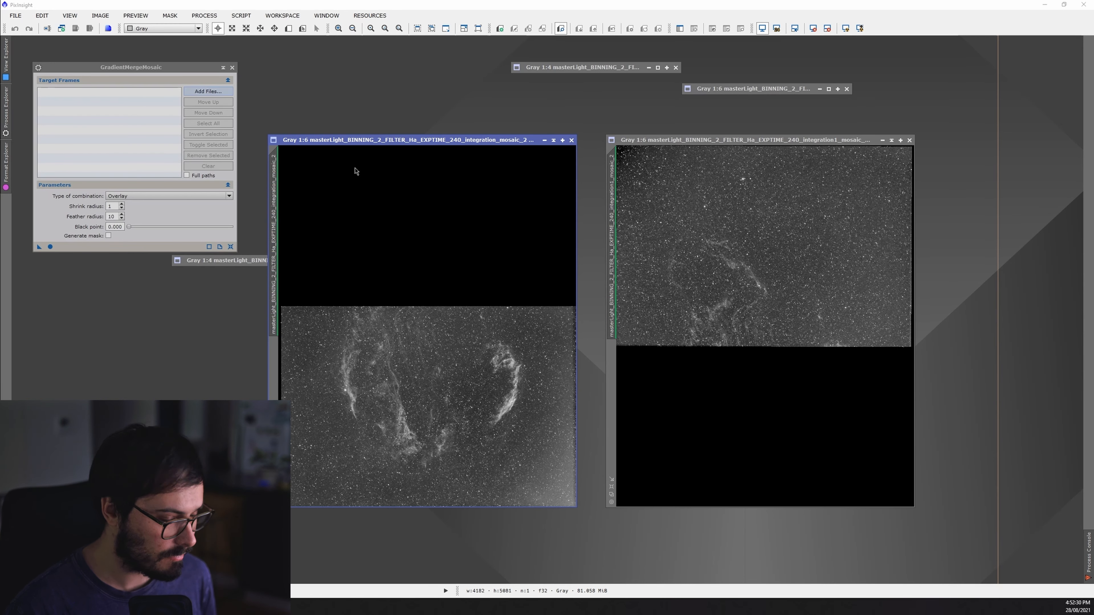
pyautogui.hotkey('ctrl', 'shift', 's')
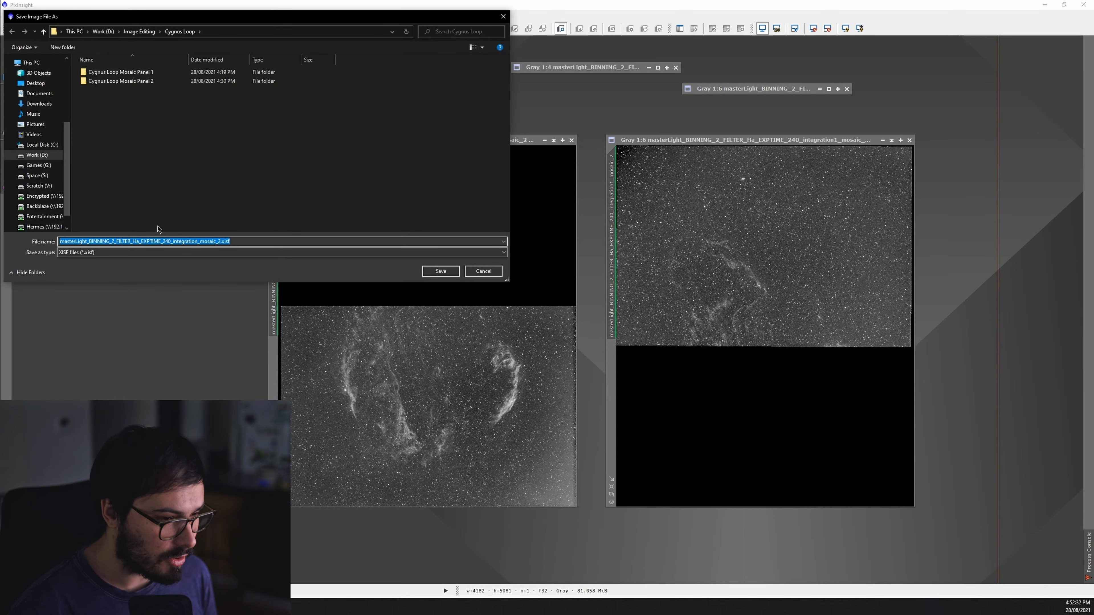
pyautogui.click(440, 271)
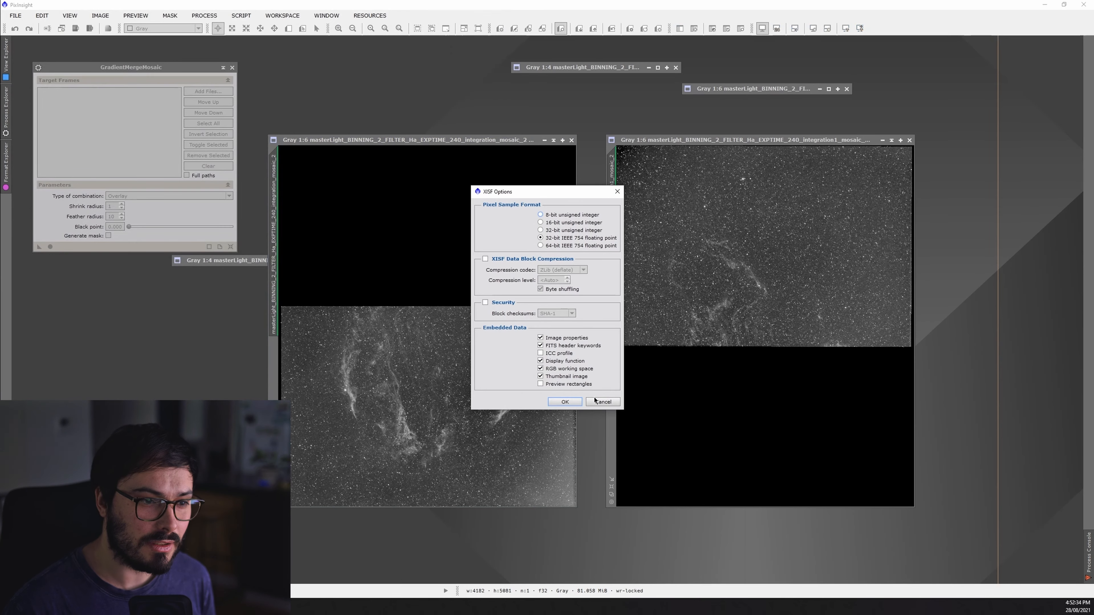
pyautogui.press('Return')
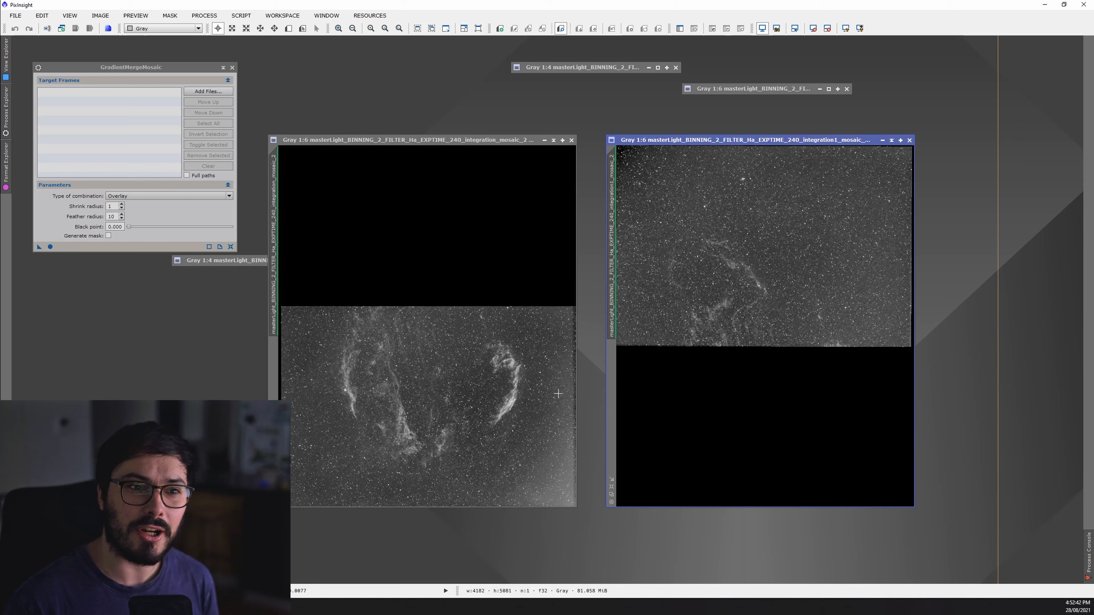
# - Add 1.xisf and 2.xisf from the Cygnus Loop folder as GradientMergeMosaic target frames
pyautogui.click(150, 107)
pyautogui.click(208, 91)
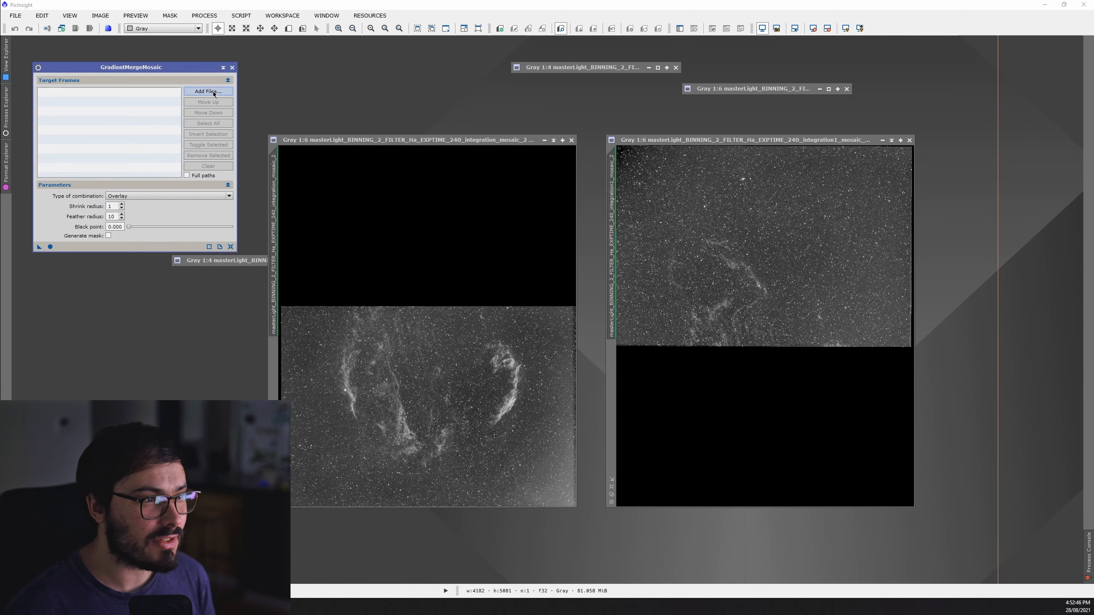
pyautogui.click(162, 83)
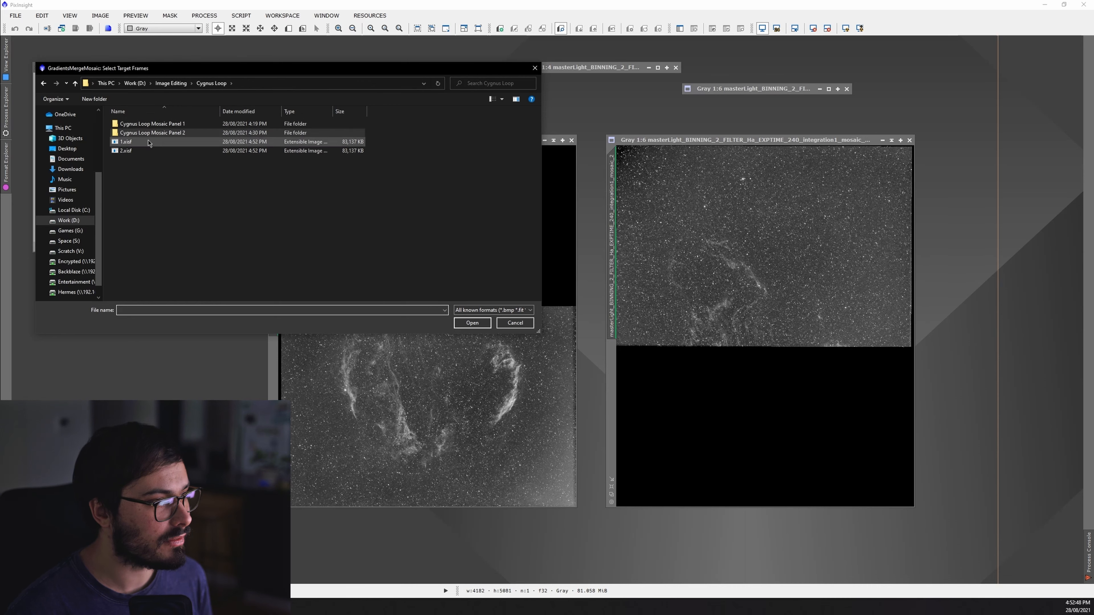
pyautogui.click(147, 141)
pyautogui.keyDown('shift'); pyautogui.click(145, 151); pyautogui.keyUp('shift')
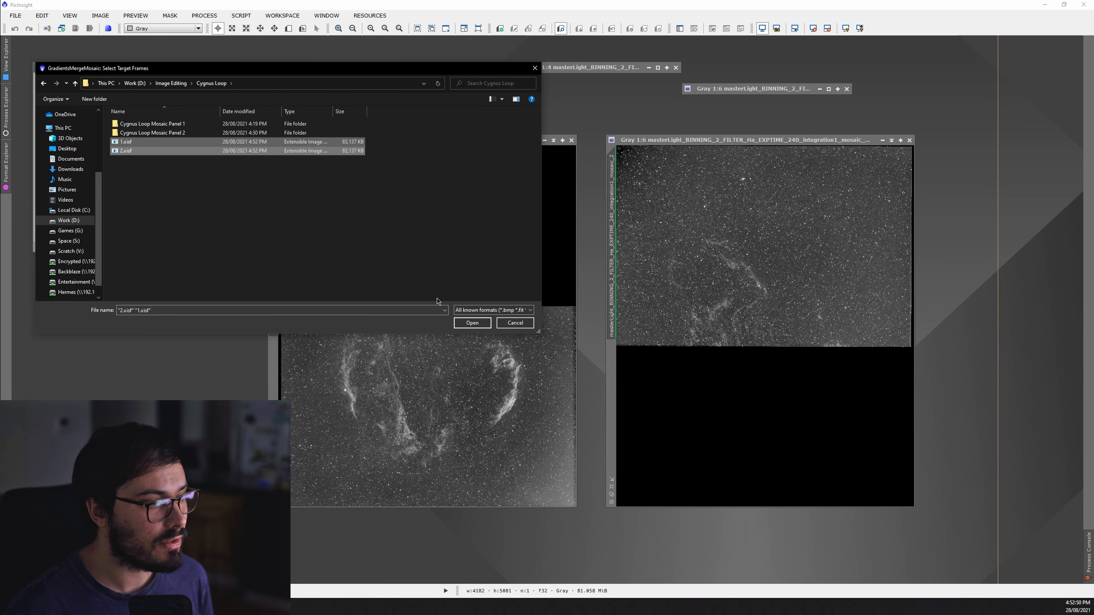
pyautogui.click(471, 323)
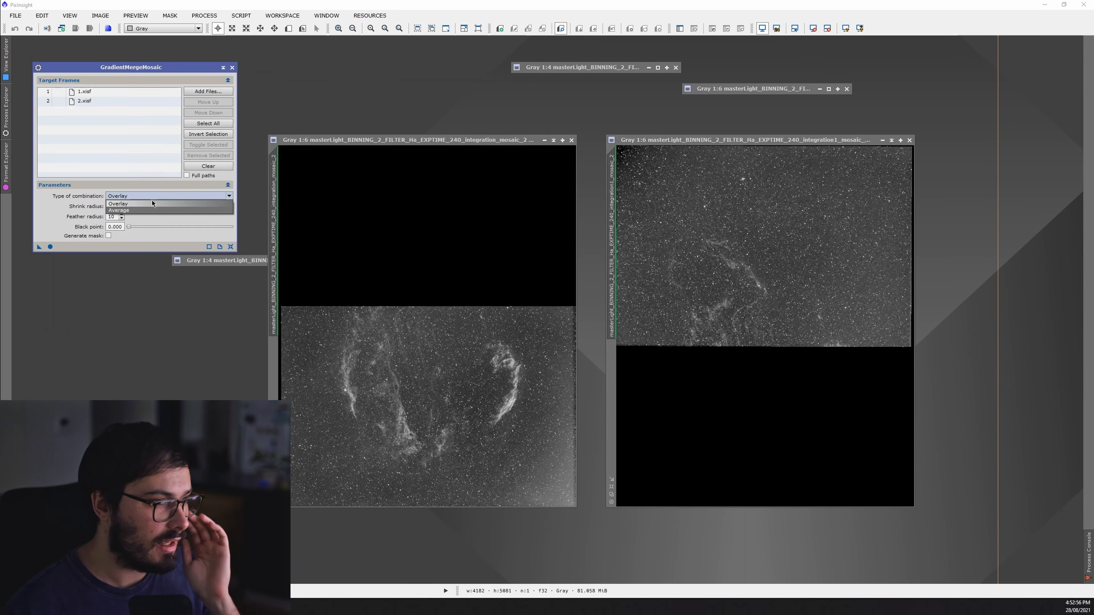
# - Merge the two panels with the Overlay combination type, move the result clear of the right-hand panel, and auto-stretch it
pyautogui.click(153, 196)
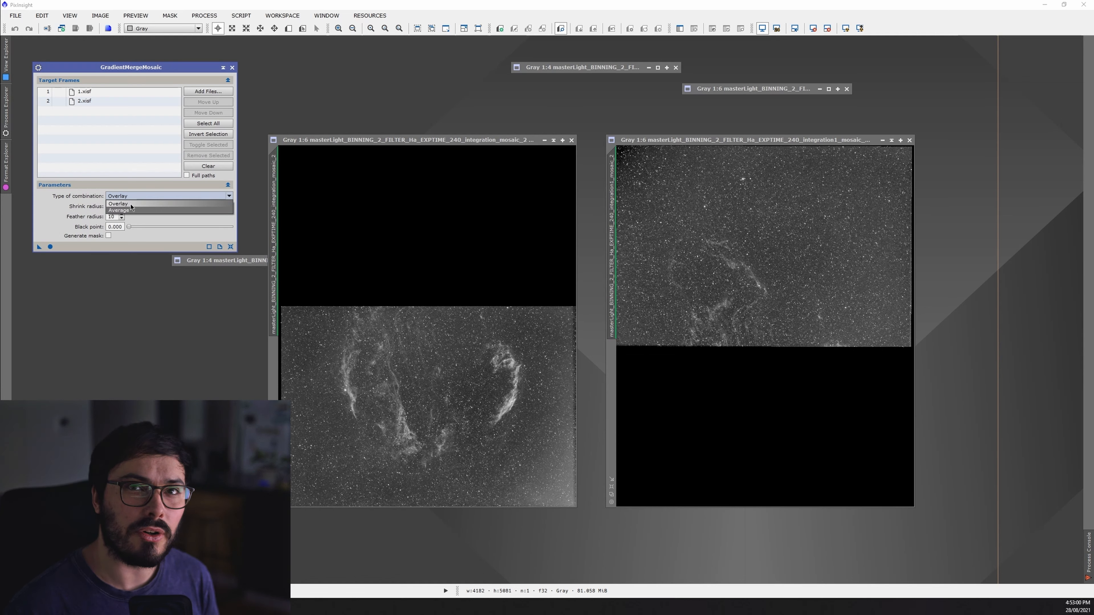
pyautogui.click(131, 205)
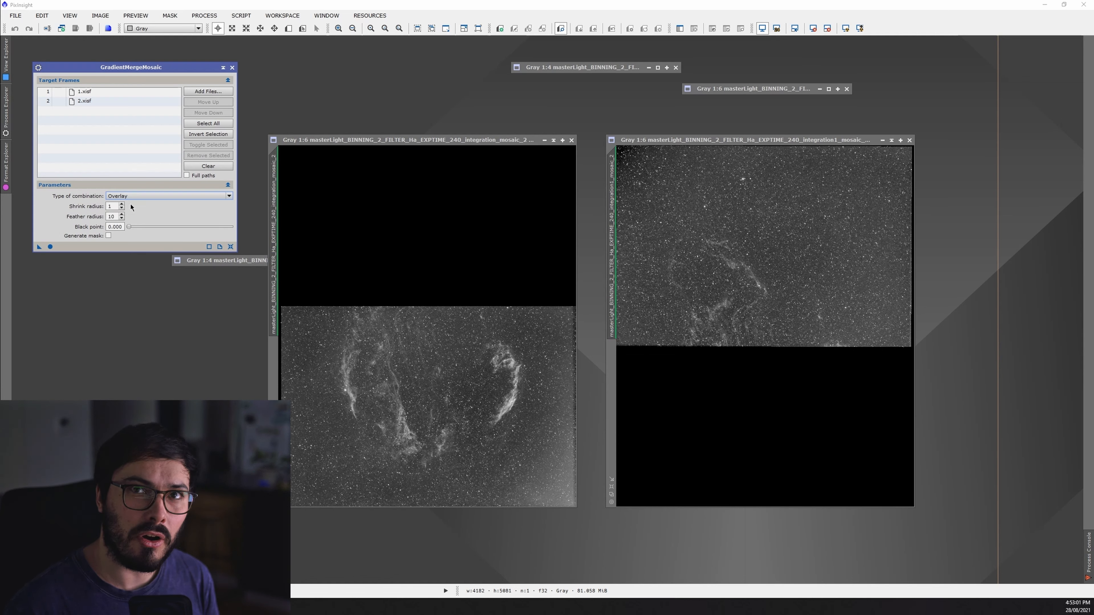
pyautogui.click(50, 247)
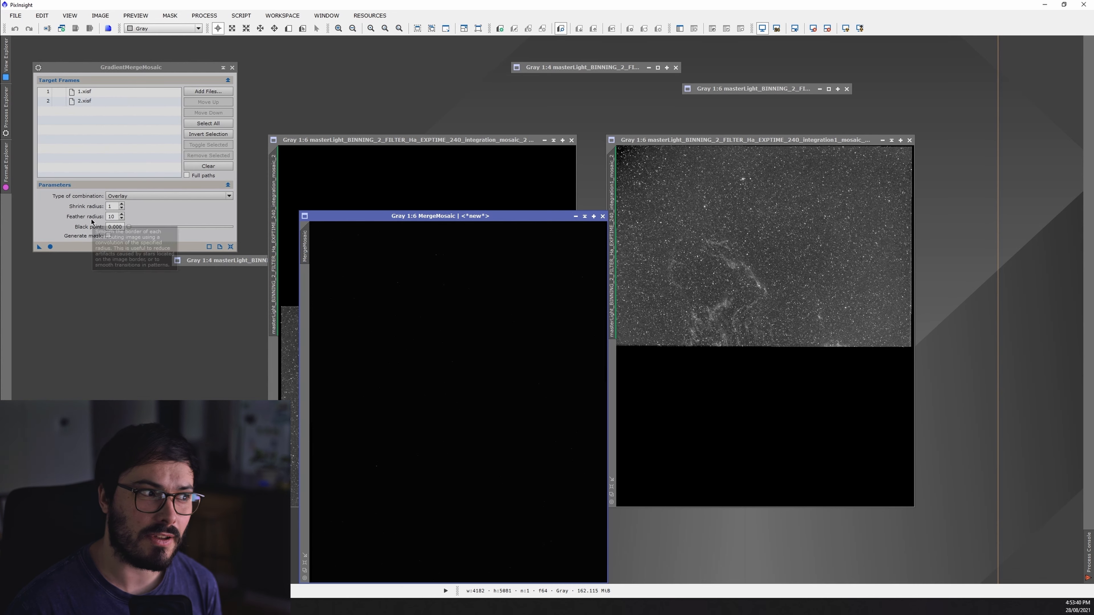
pyautogui.moveTo(454, 219); pyautogui.dragTo(470, 105)
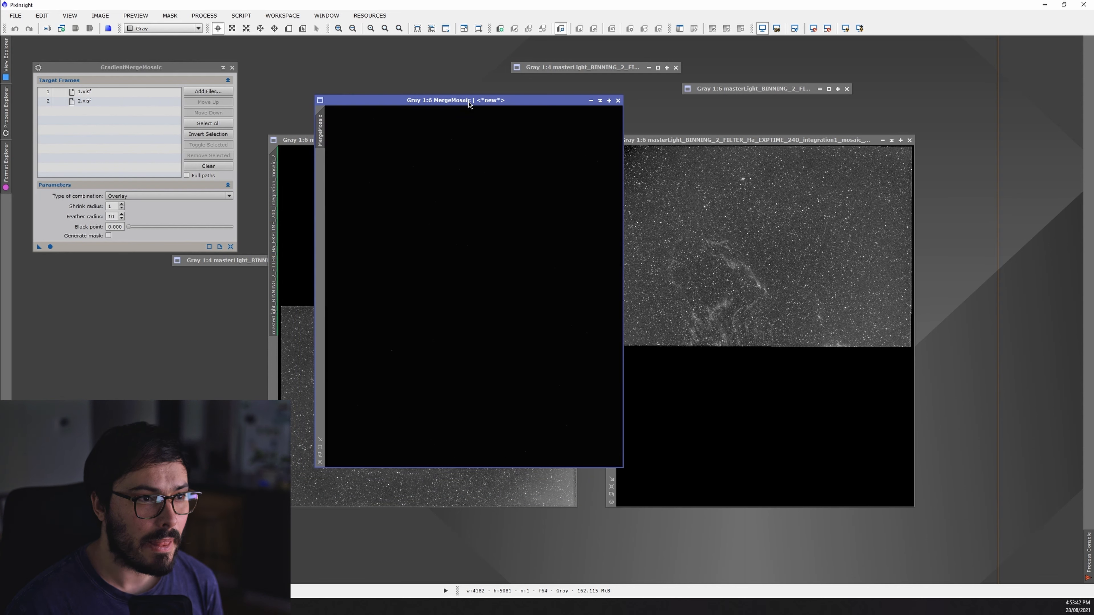
pyautogui.click(845, 28)
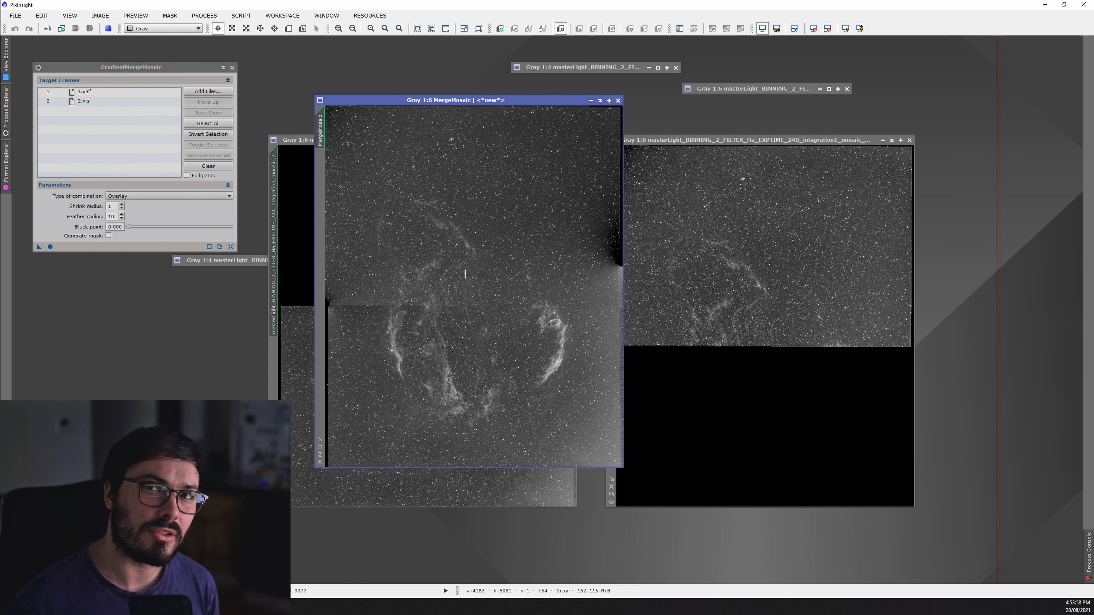
# - Inspect the seam between the panels in the merged mosaic at close range, and close that mosaic
pyautogui.scroll(1, 394, 308)
pyautogui.scroll(4, 556, 342)
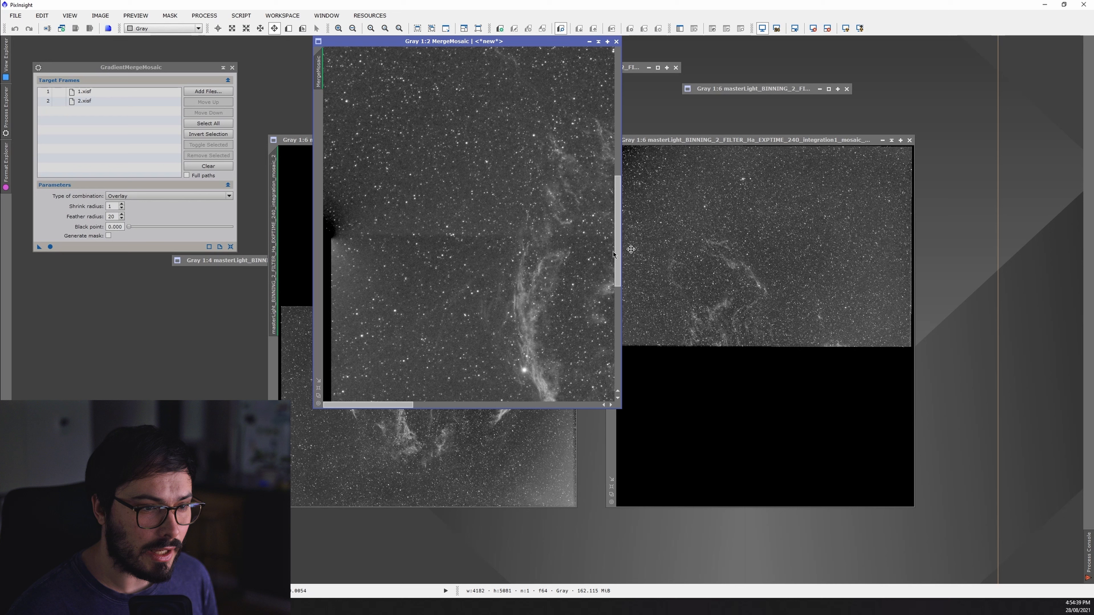
pyautogui.click(845, 28)
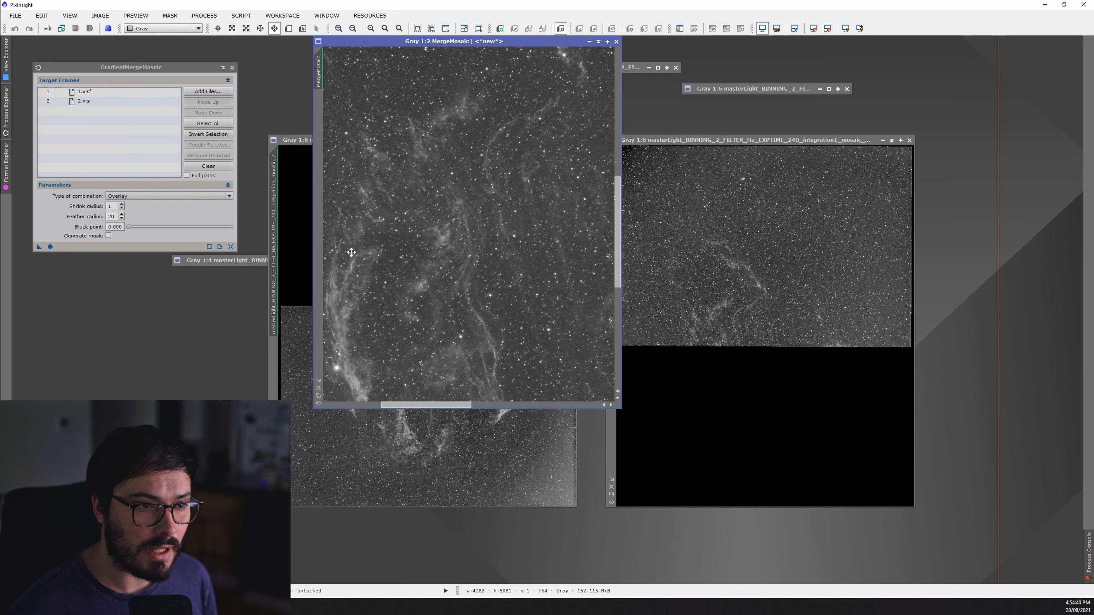
pyautogui.click(616, 42)
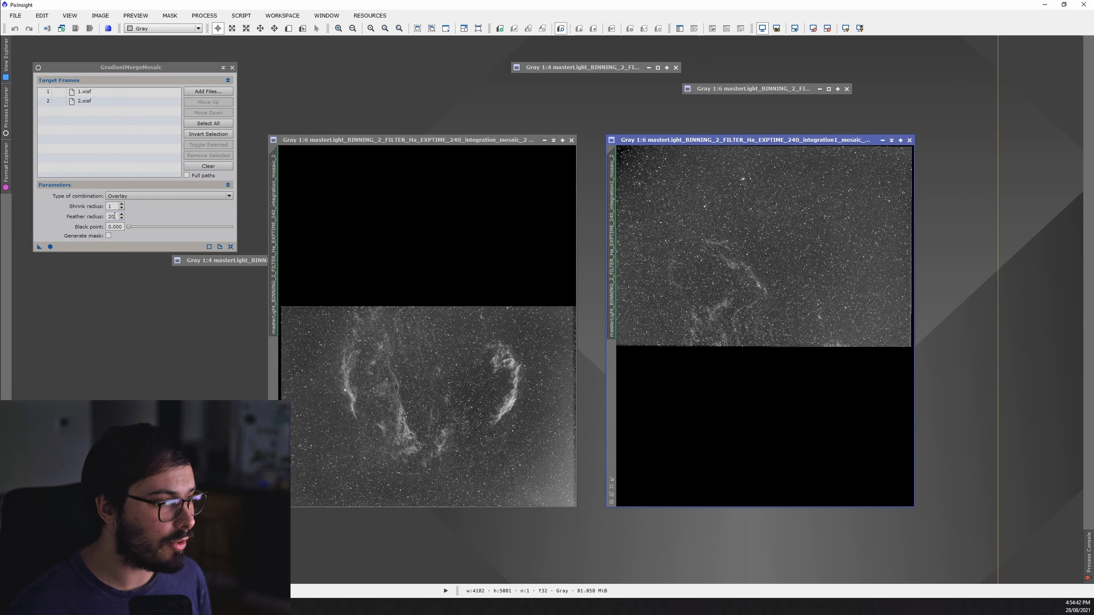
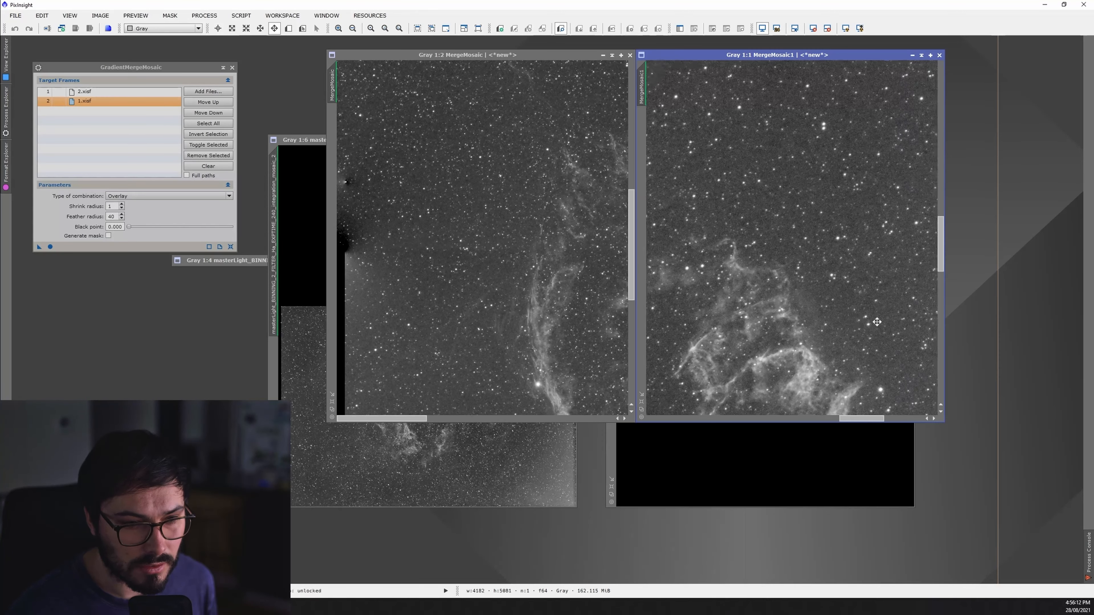
# - Compare the join between the panels in the two merged mosaics, checking along the seam and around the nebula
pyautogui.moveTo(883, 302); pyautogui.dragTo(687, 283)
pyautogui.moveTo(791, 304); pyautogui.dragTo(921, 278)
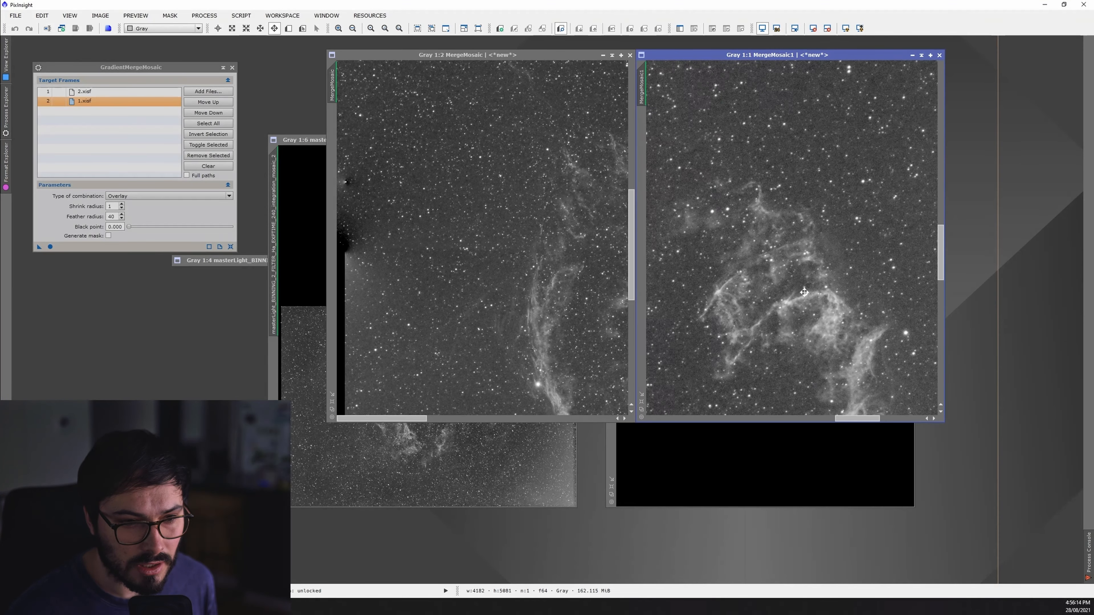
pyautogui.moveTo(694, 293); pyautogui.dragTo(913, 280)
pyautogui.click(603, 264)
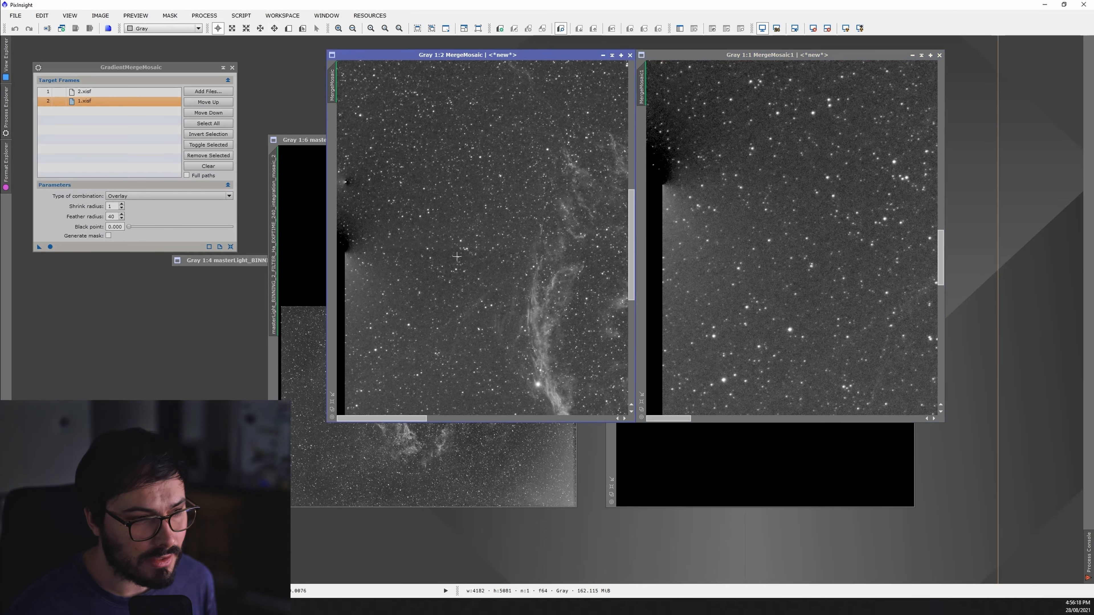
pyautogui.moveTo(620, 262); pyautogui.dragTo(447, 261)
pyautogui.moveTo(553, 264); pyautogui.dragTo(402, 260)
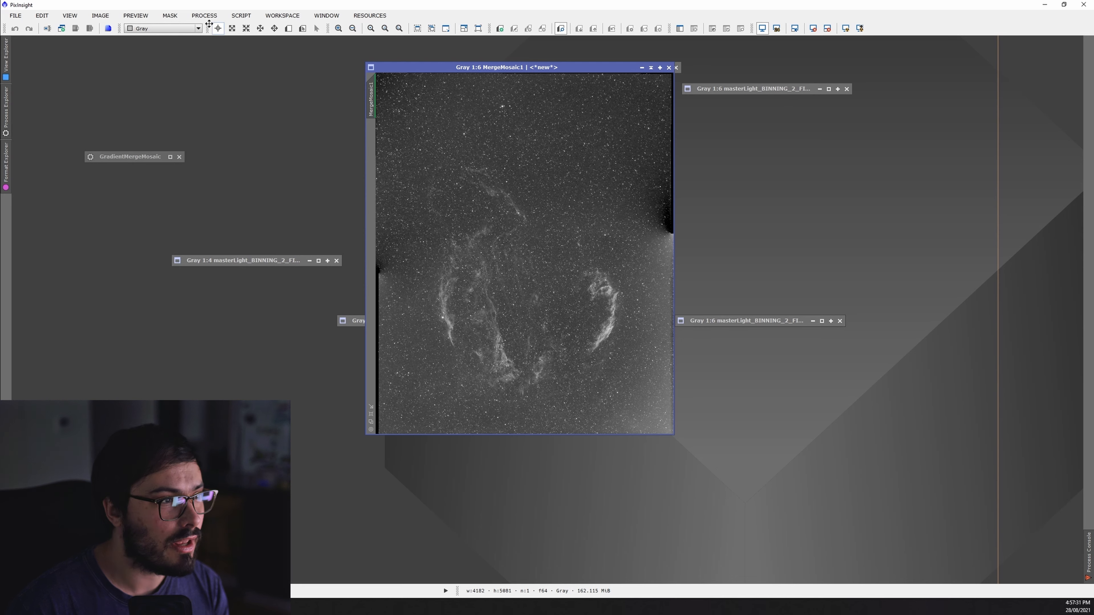
# - Open DynamicCrop on the MergeMosaic1 image and reset the crop frame to the full image
pyautogui.click(205, 15)
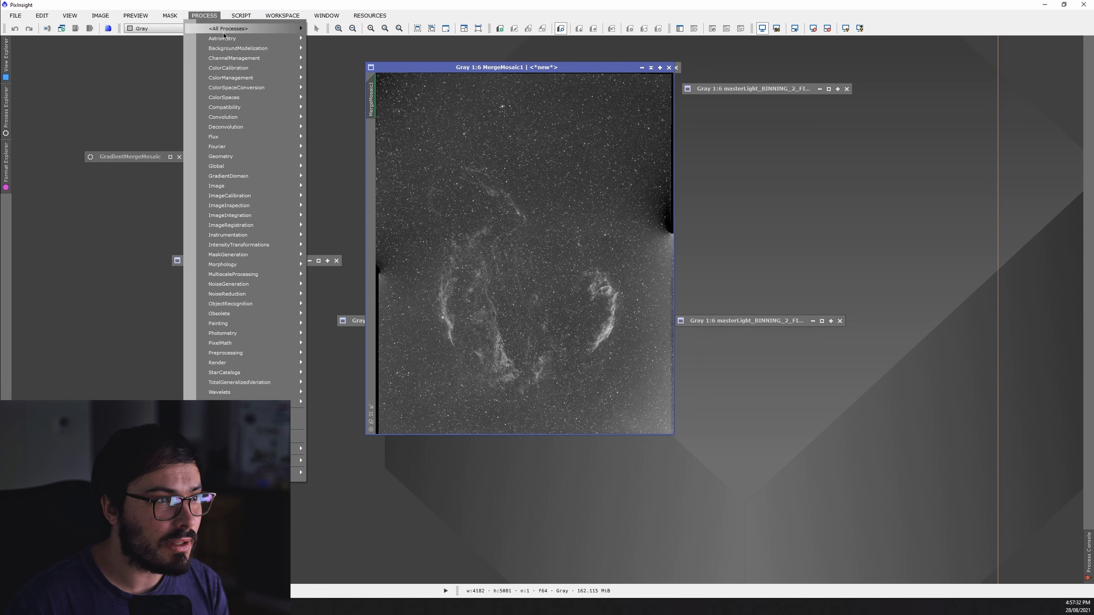
pyautogui.moveTo(226, 28)
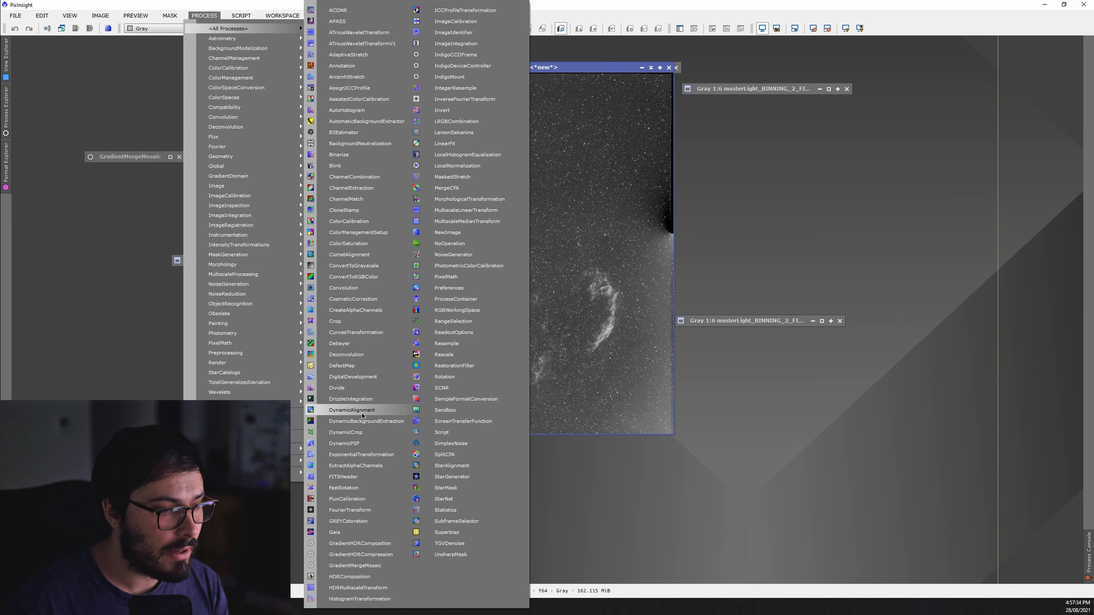
pyautogui.click(367, 433)
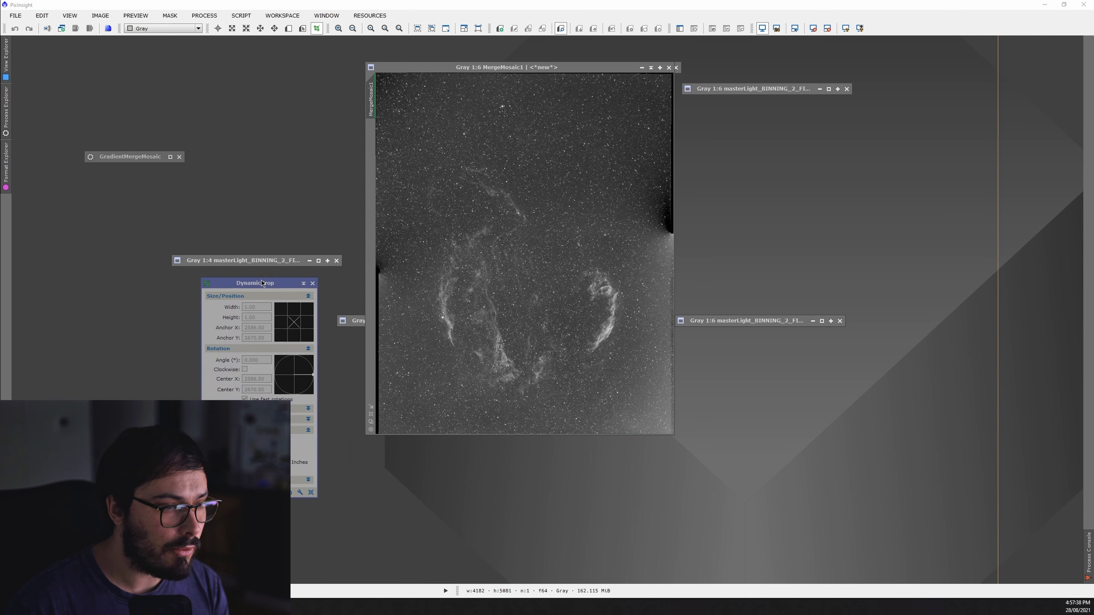
pyautogui.moveTo(262, 283); pyautogui.dragTo(256, 271)
pyautogui.click(525, 280)
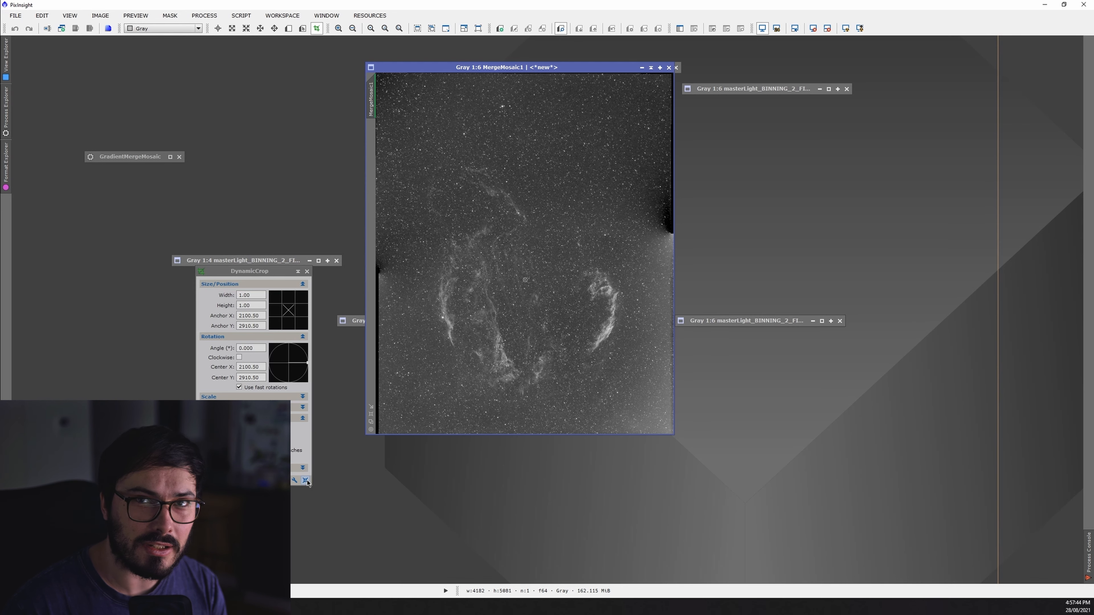
pyautogui.click(306, 481)
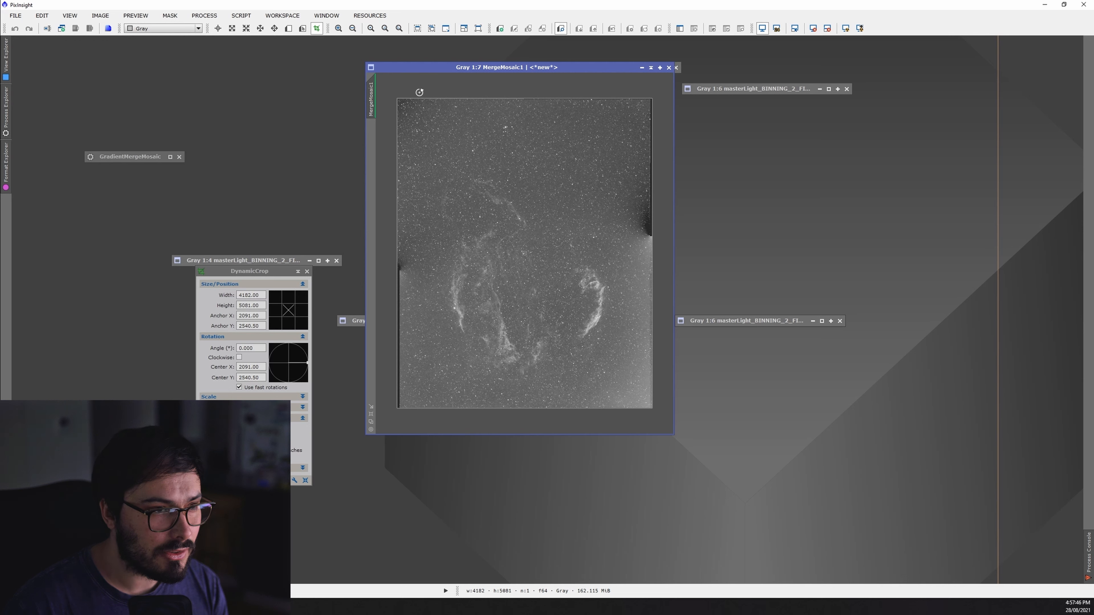
# - Crop the uneven borders off MergeMosaic1, keeping an area of about 3664 by 4339 pixels, and close DynamicCrop
pyautogui.moveTo(398, 99); pyautogui.dragTo(415, 122)
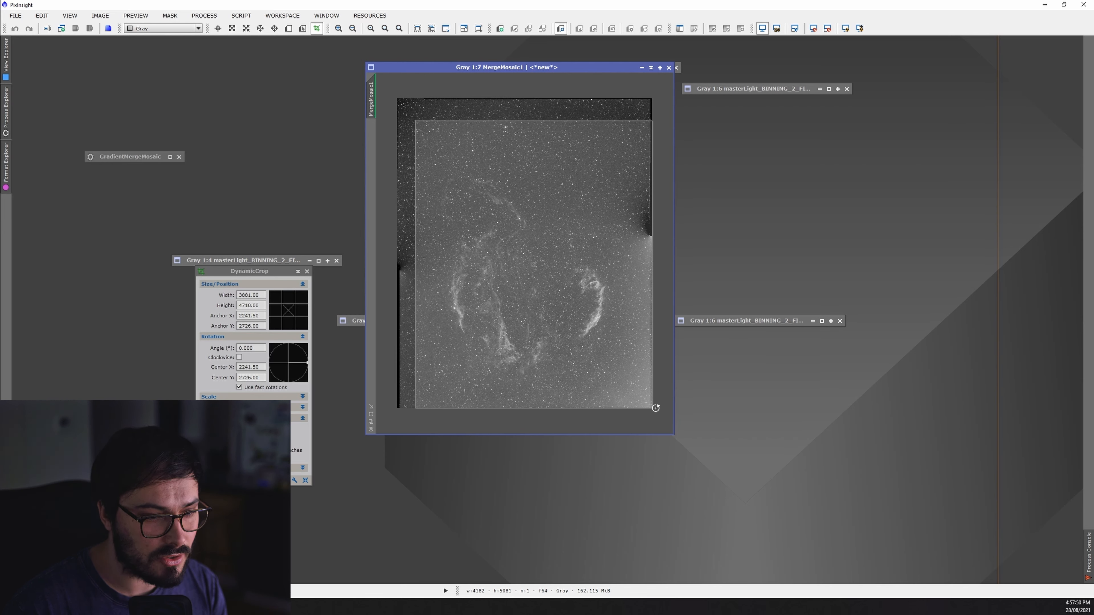
pyautogui.moveTo(652, 408); pyautogui.dragTo(639, 394)
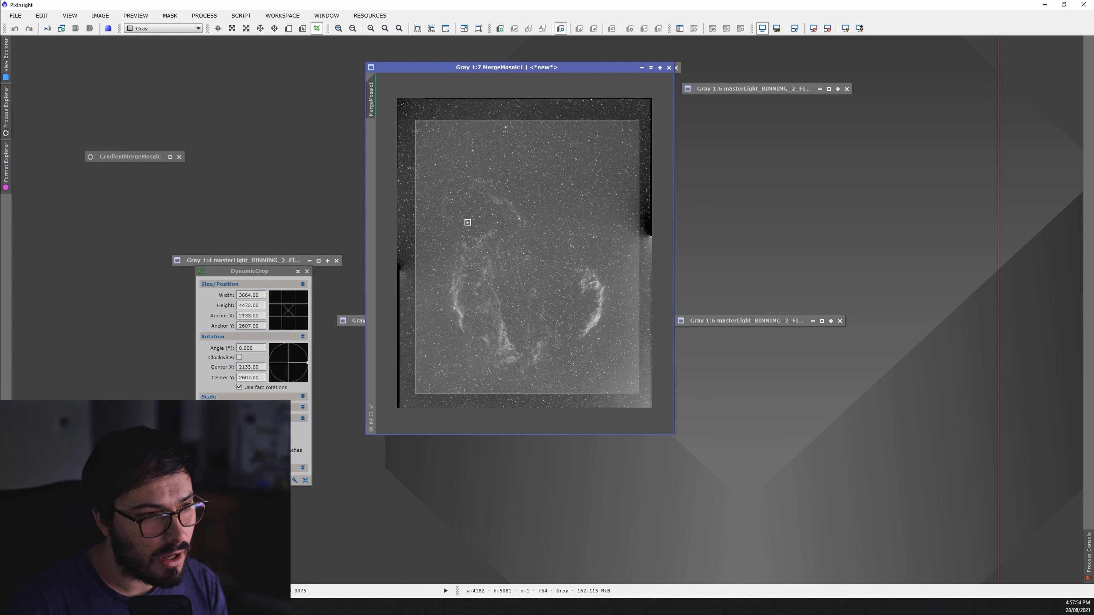
pyautogui.moveTo(506, 121); pyautogui.dragTo(506, 128)
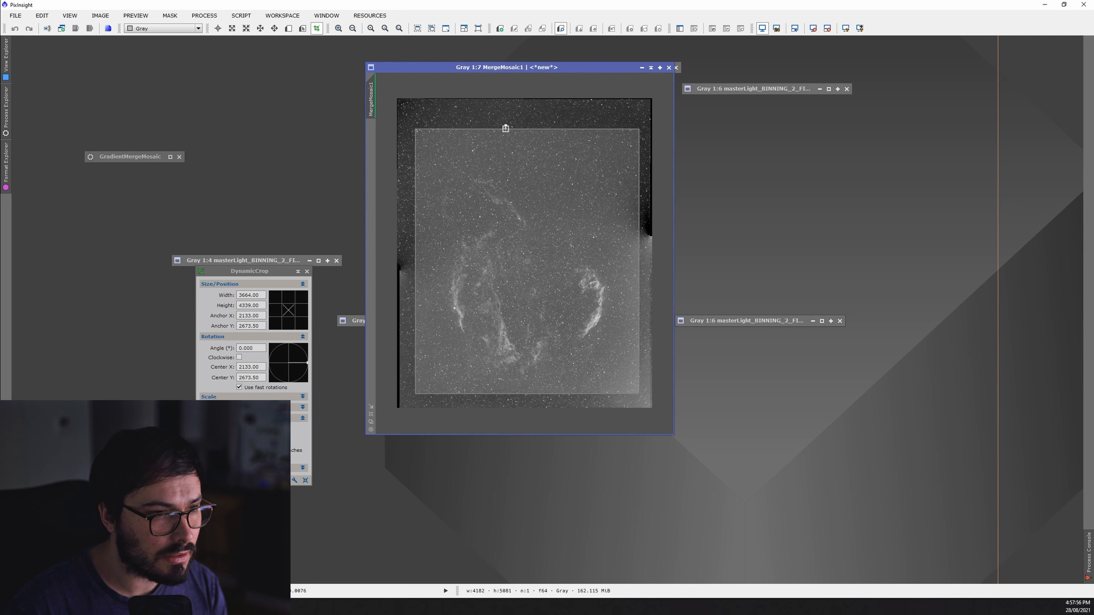
pyautogui.click(371, 416)
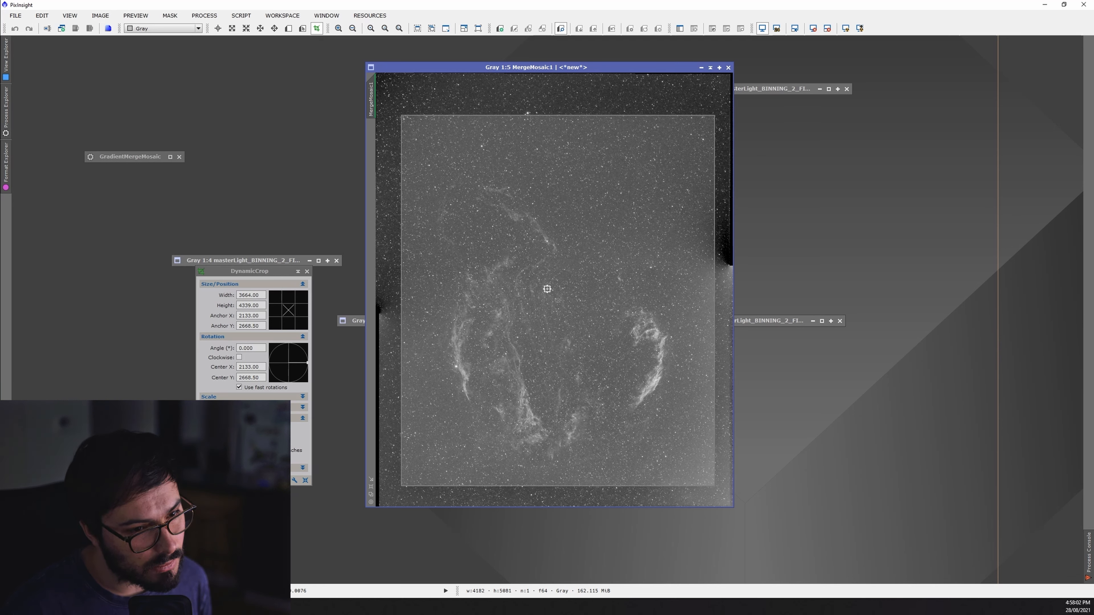
pyautogui.moveTo(547, 289); pyautogui.dragTo(546, 288)
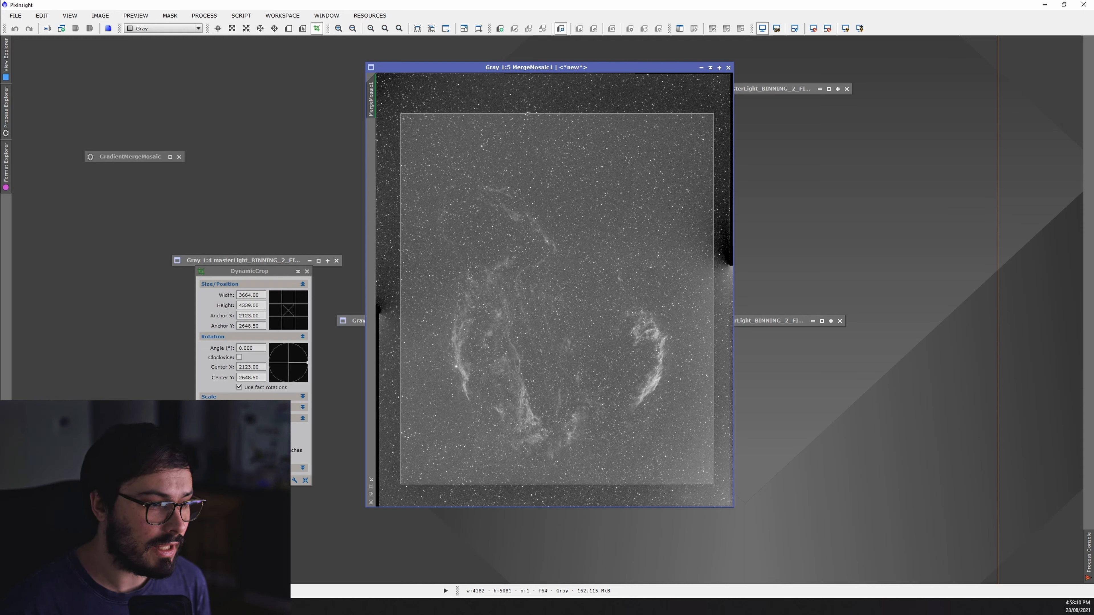
pyautogui.press('Return')
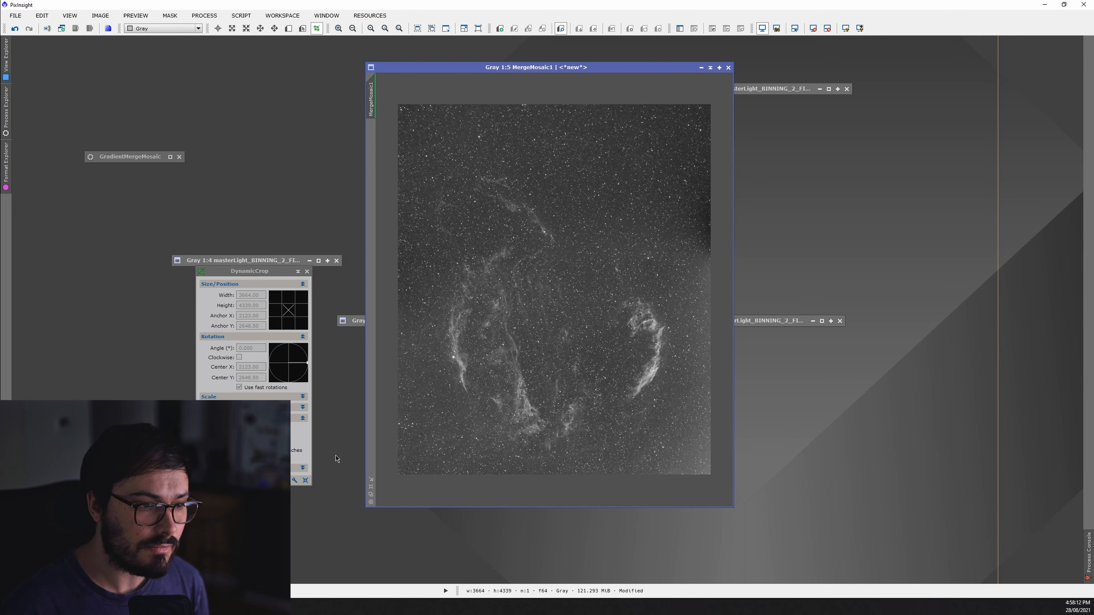
pyautogui.click(371, 486)
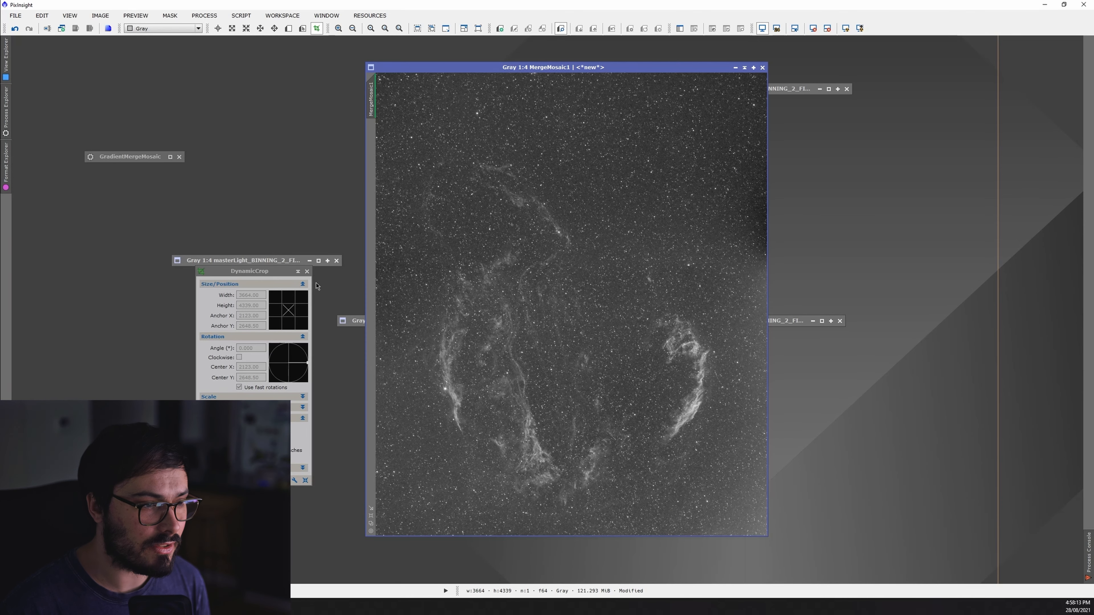
pyautogui.click(306, 270)
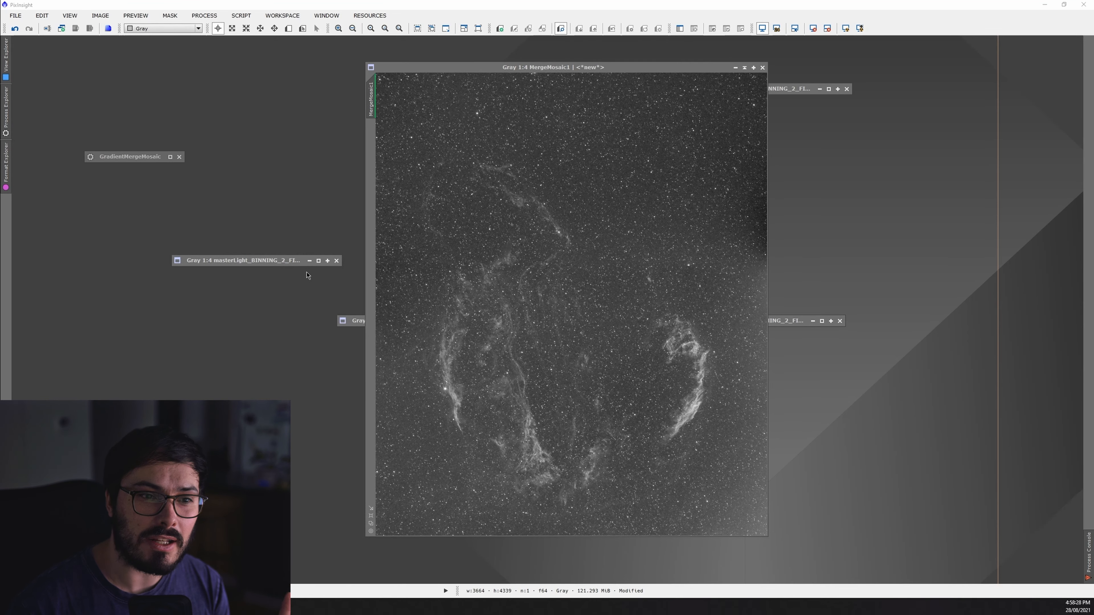
# - Run AutomaticBackgroundExtractor on the cropped MergeMosaic1 image with the correction set to None
pyautogui.click(205, 16)
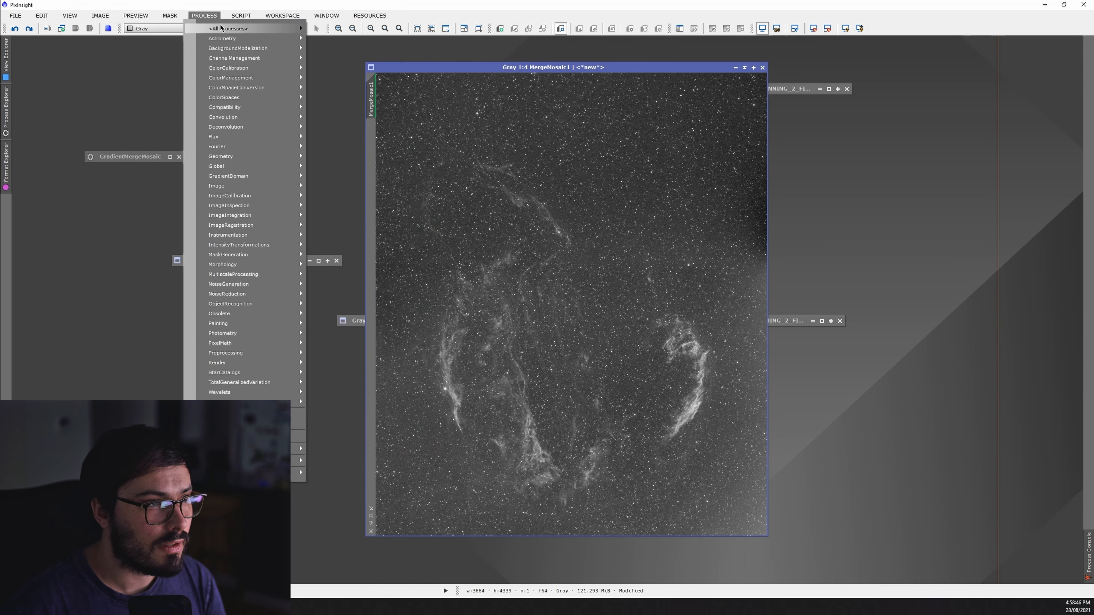
pyautogui.moveTo(241, 28)
pyautogui.click(379, 121)
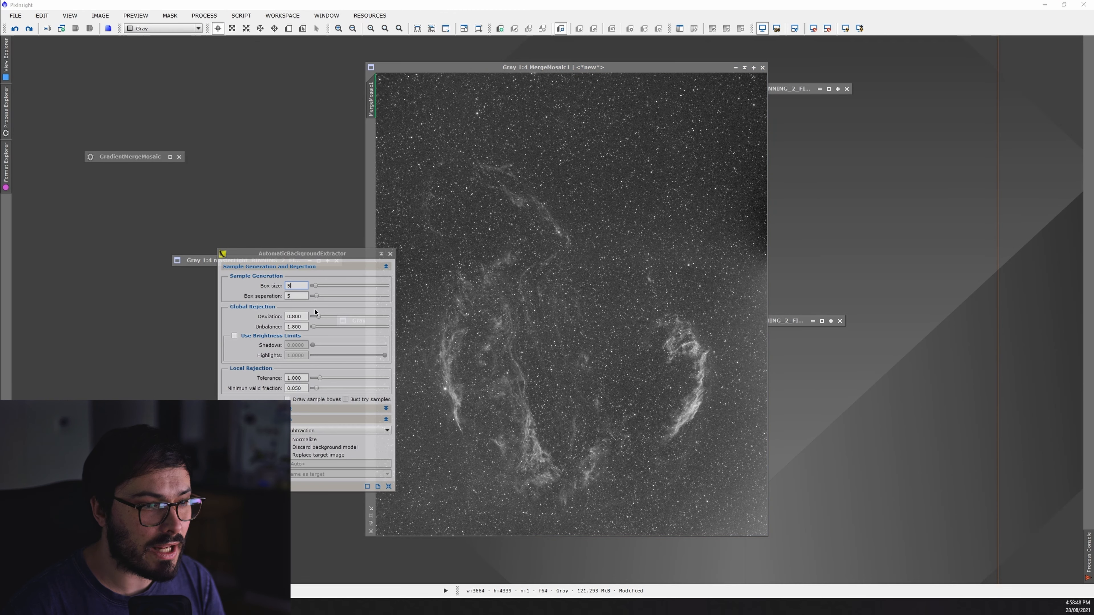
pyautogui.click(309, 431)
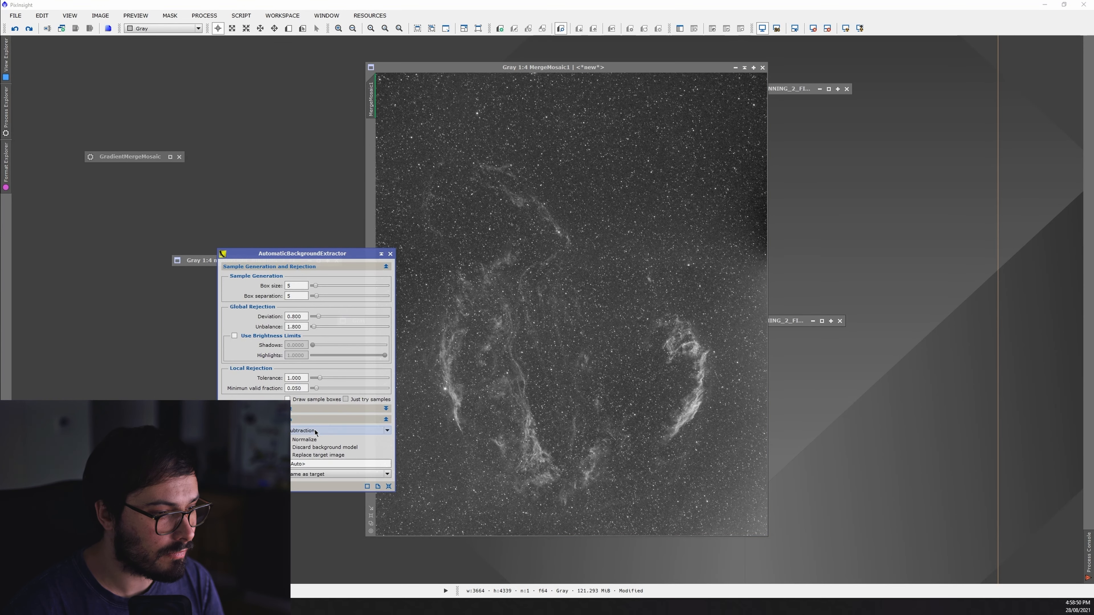
pyautogui.click(308, 437)
pyautogui.moveTo(223, 487); pyautogui.dragTo(617, 353)
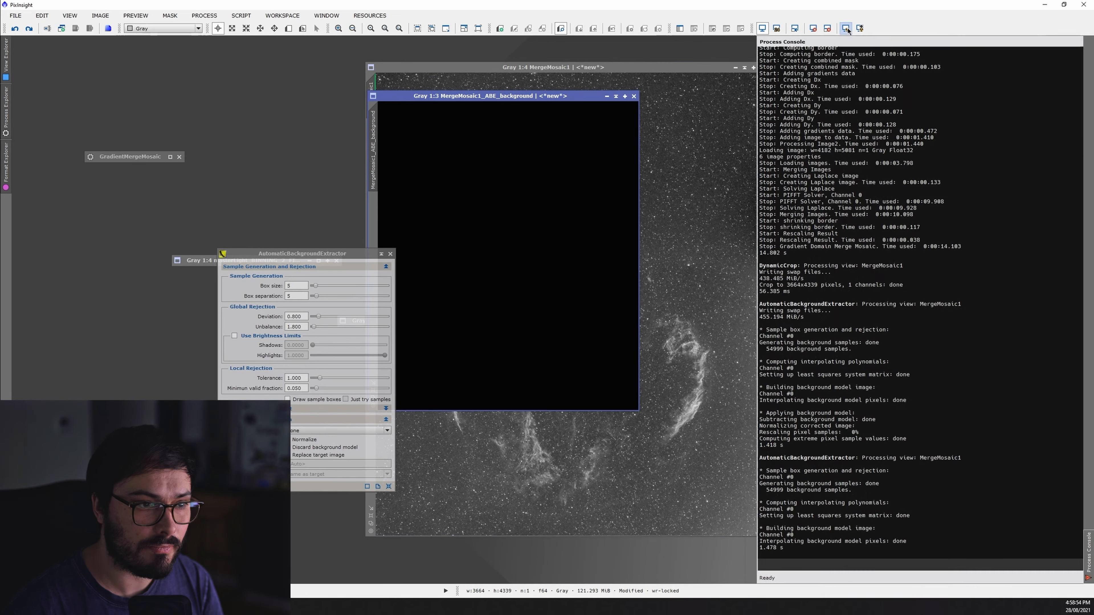
# - Place the extracted background model beside the mosaic, examine its gradient pattern, and close it
pyautogui.moveTo(542, 103); pyautogui.dragTo(640, 108)
pyautogui.moveTo(777, 115); pyautogui.dragTo(1052, 142)
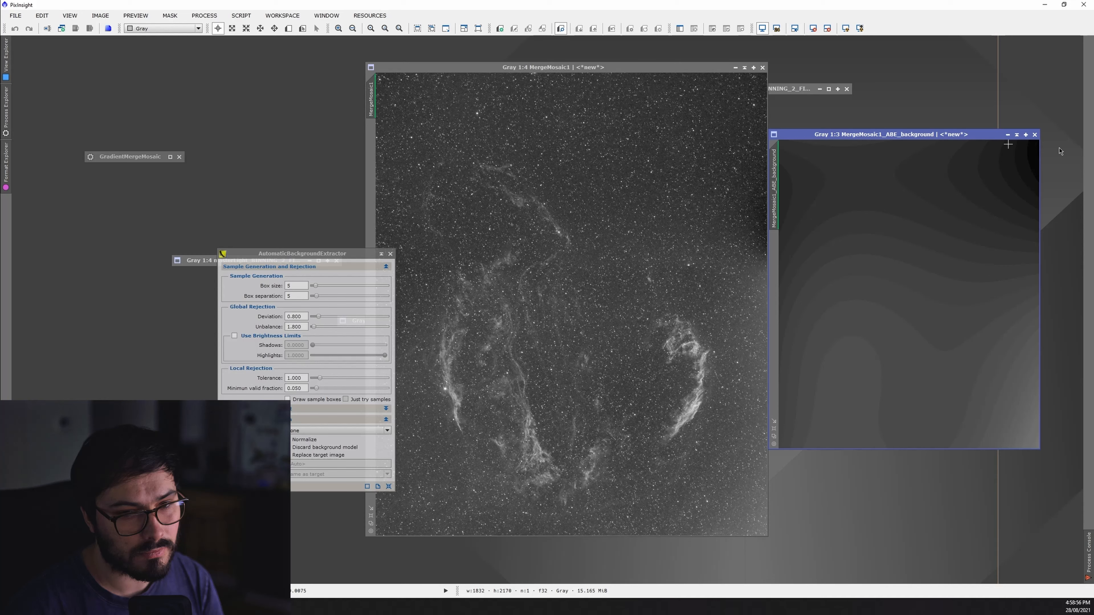
pyautogui.click(1036, 135)
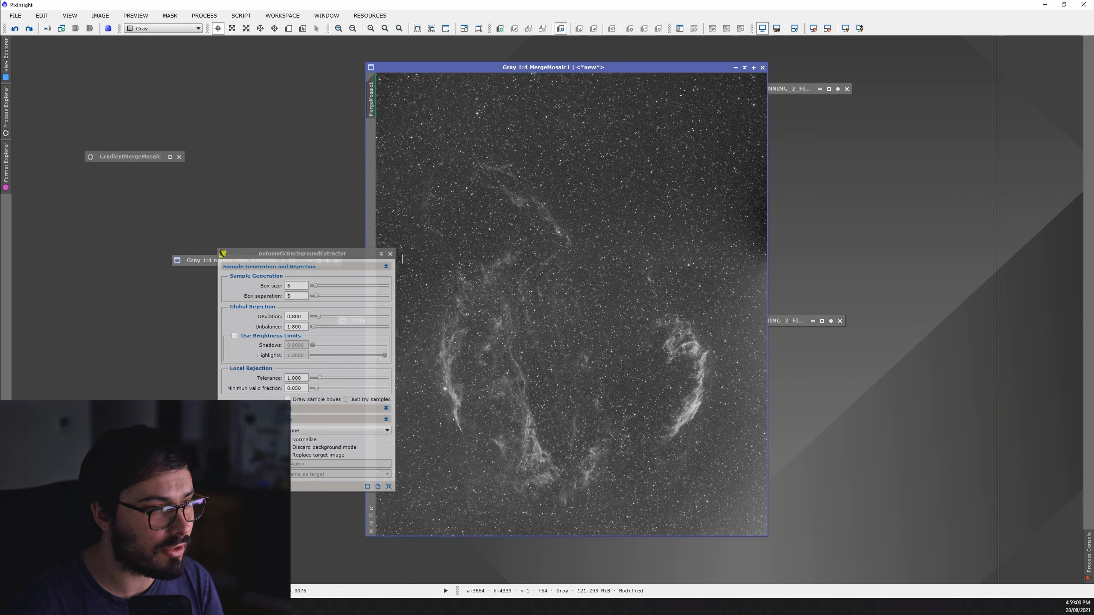
# - Close AutomaticBackgroundExtractor, start DynamicBackgroundExtraction on MergeMosaic1, and place its dialog clear of the image
pyautogui.click(390, 254)
pyautogui.click(205, 15)
pyautogui.moveTo(241, 28)
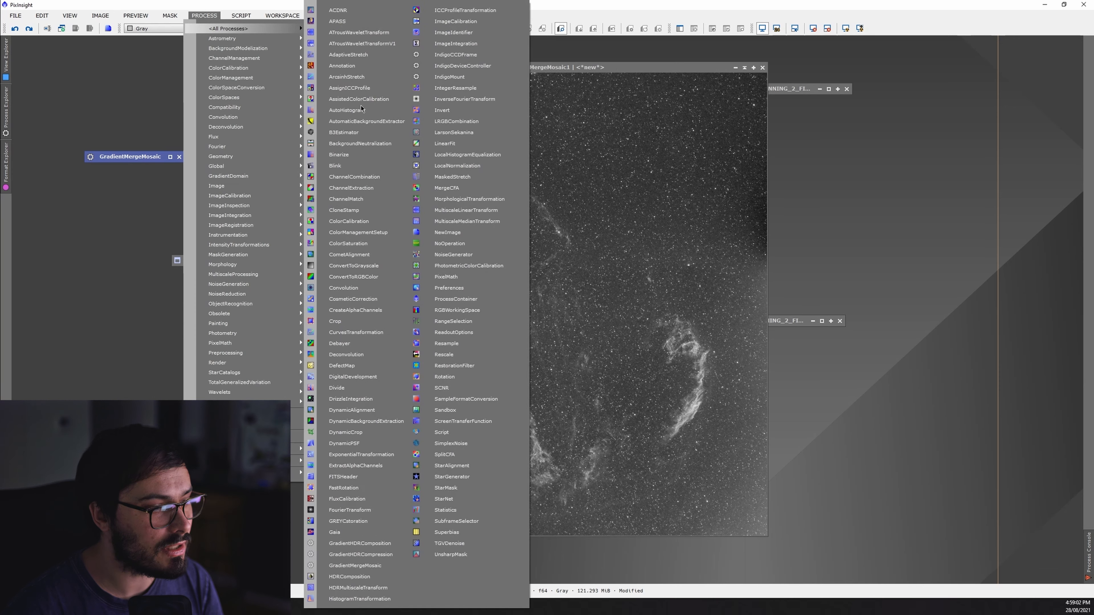
pyautogui.click(366, 422)
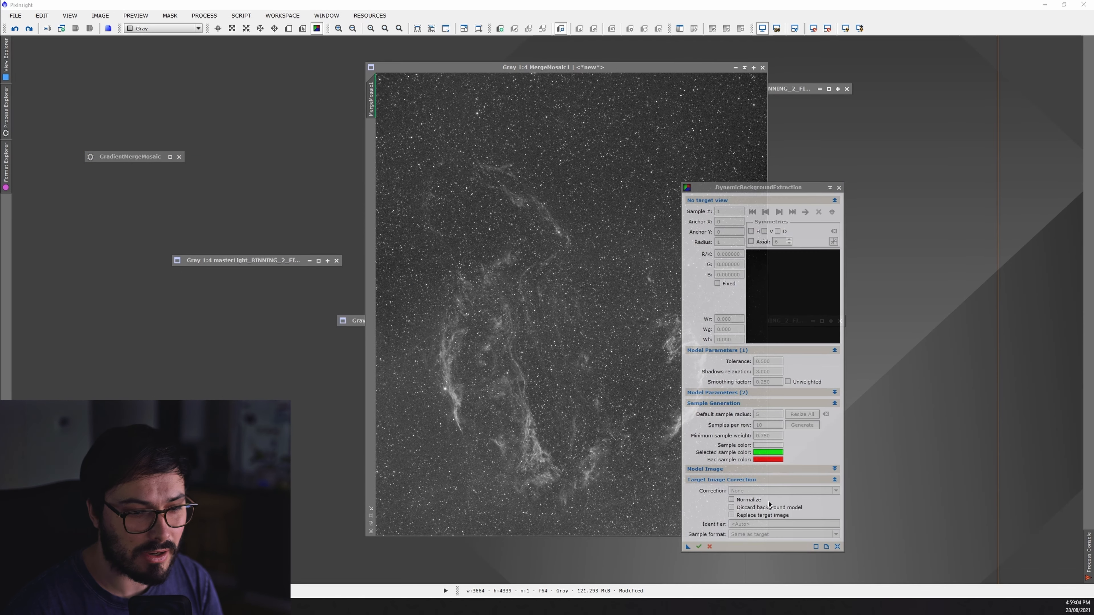
pyautogui.click(719, 189)
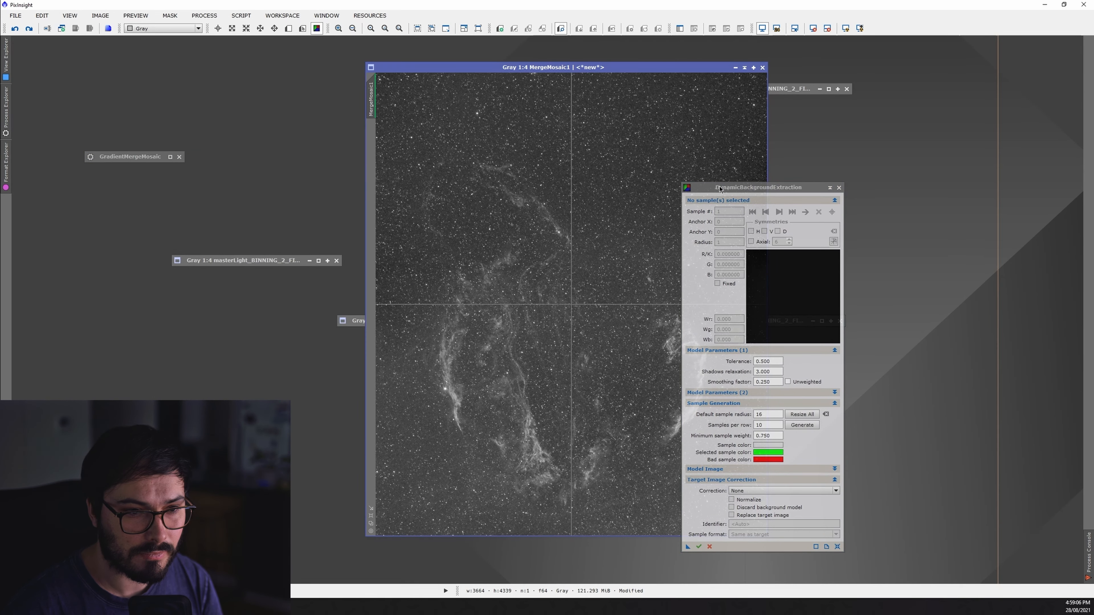
pyautogui.moveTo(719, 190); pyautogui.dragTo(842, 149)
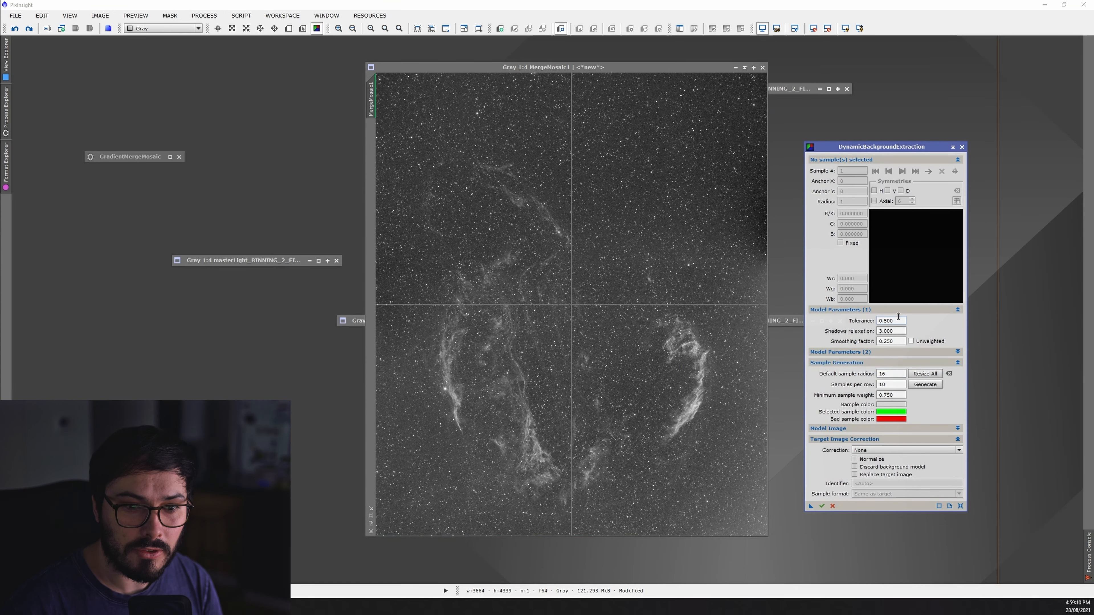
# - Generate background samples with tolerance 1.000, a default sample radius of 30, and 5 samples per row
pyautogui.doubleClick(887, 321)
pyautogui.write('1')
pyautogui.click(890, 374)
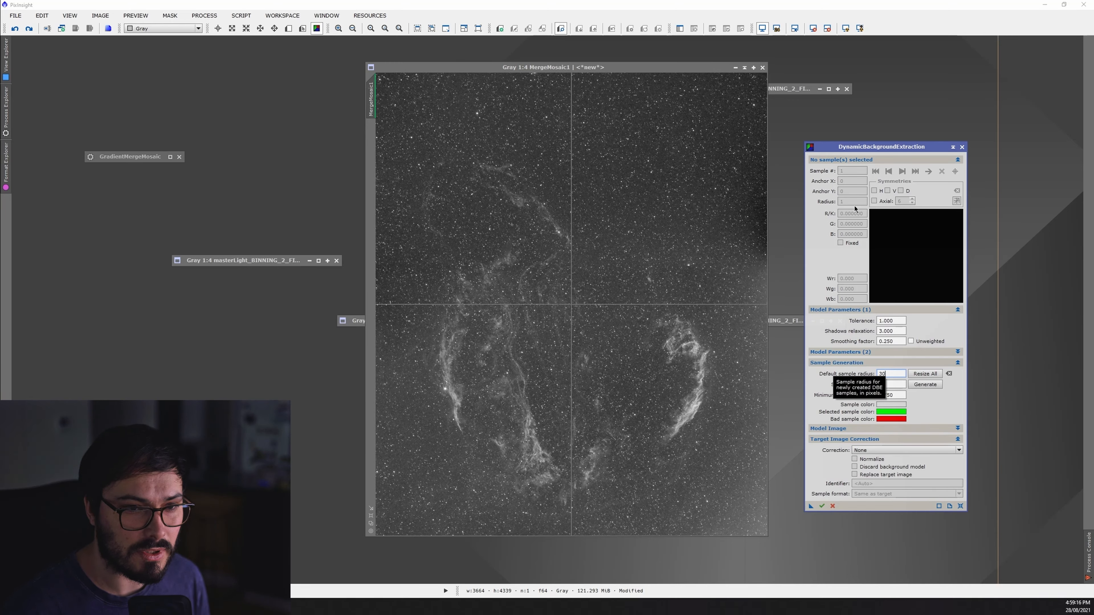
pyautogui.write('30')
pyautogui.press('Tab')
pyautogui.press('Return')
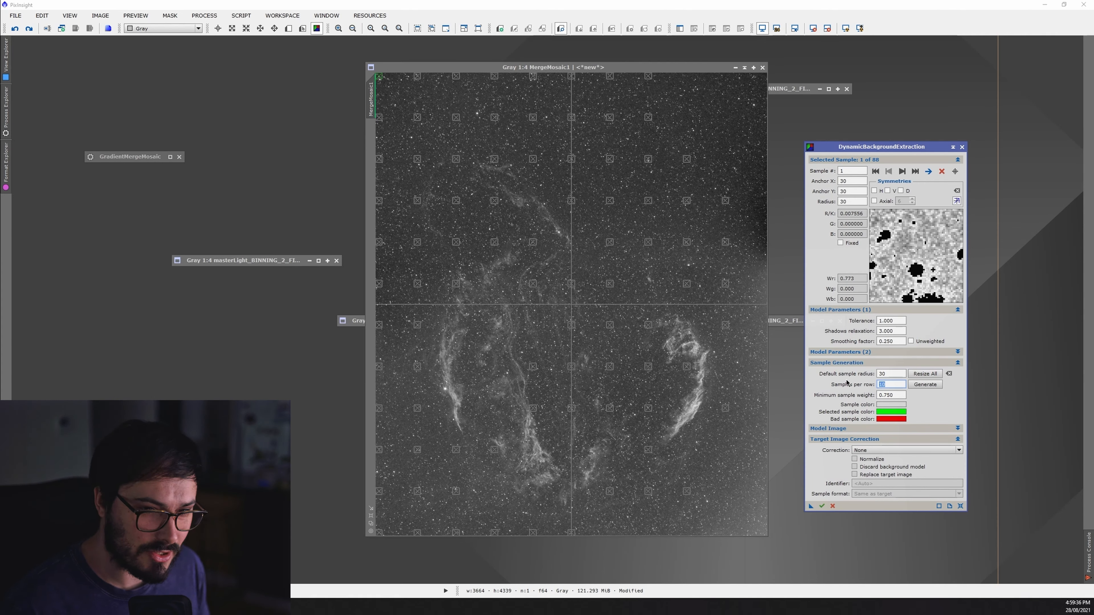
pyautogui.write('5')
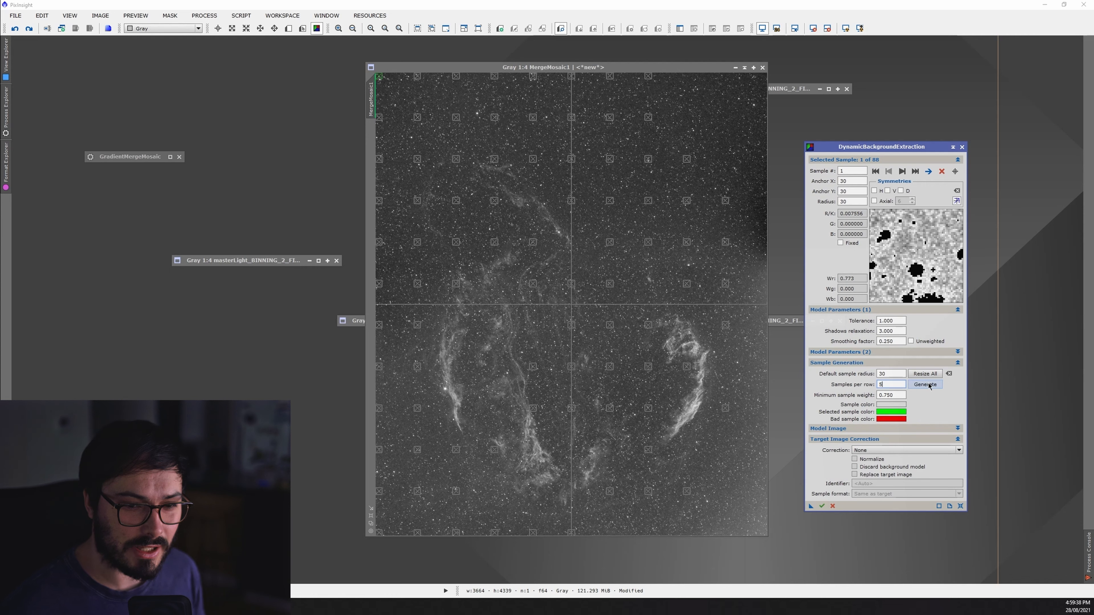
pyautogui.click(926, 384)
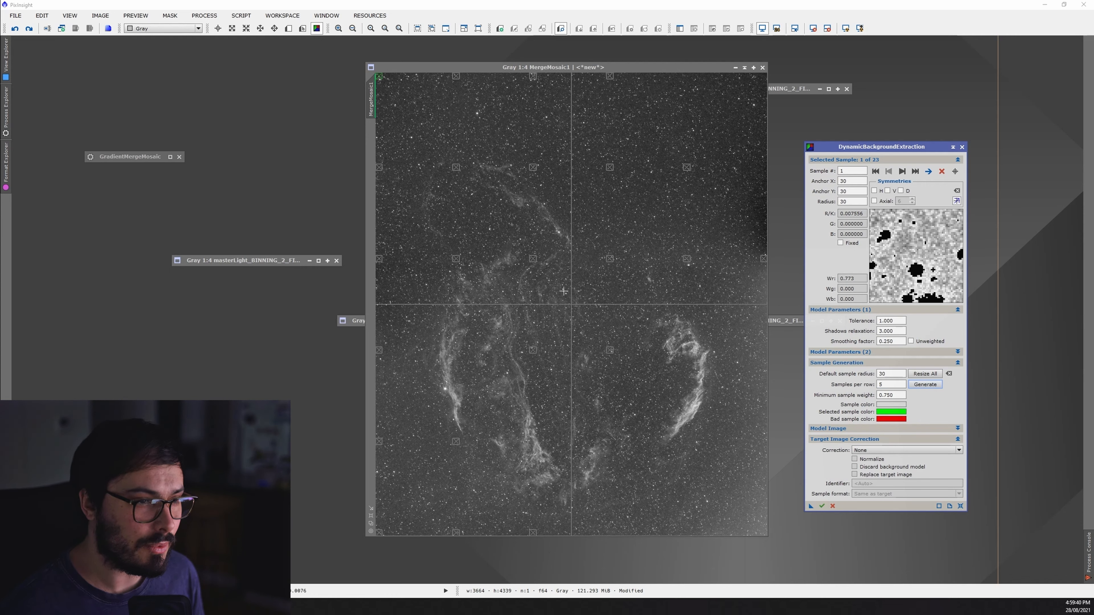
# - Delete the generated background samples lying on or near the nebula in the mosaic's interior
pyautogui.click(459, 167)
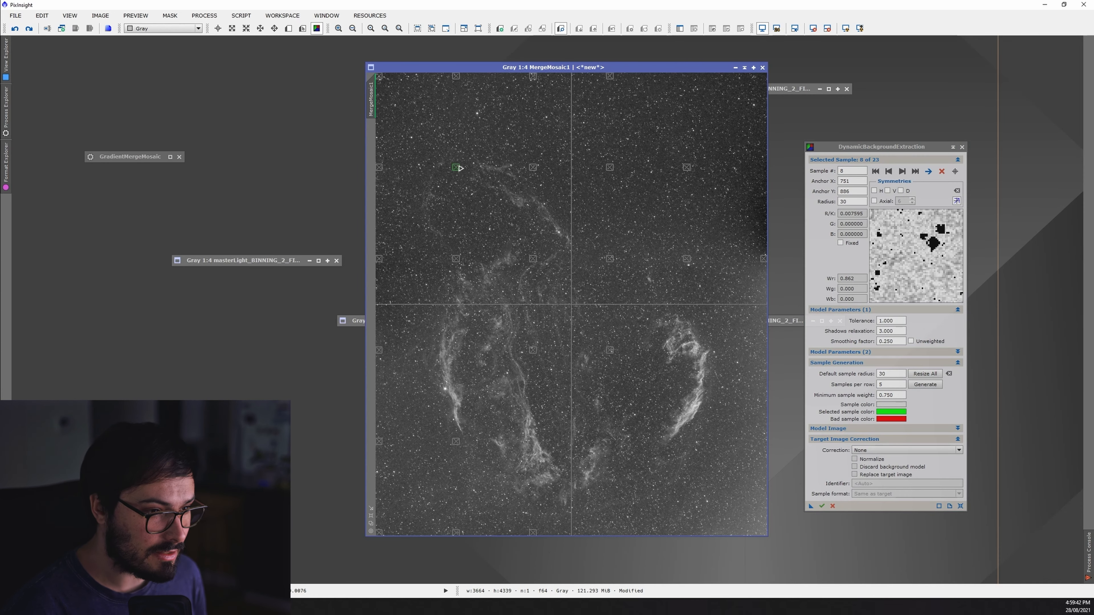
pyautogui.press('Delete')
pyautogui.press('Delete')
pyautogui.press('Delete')
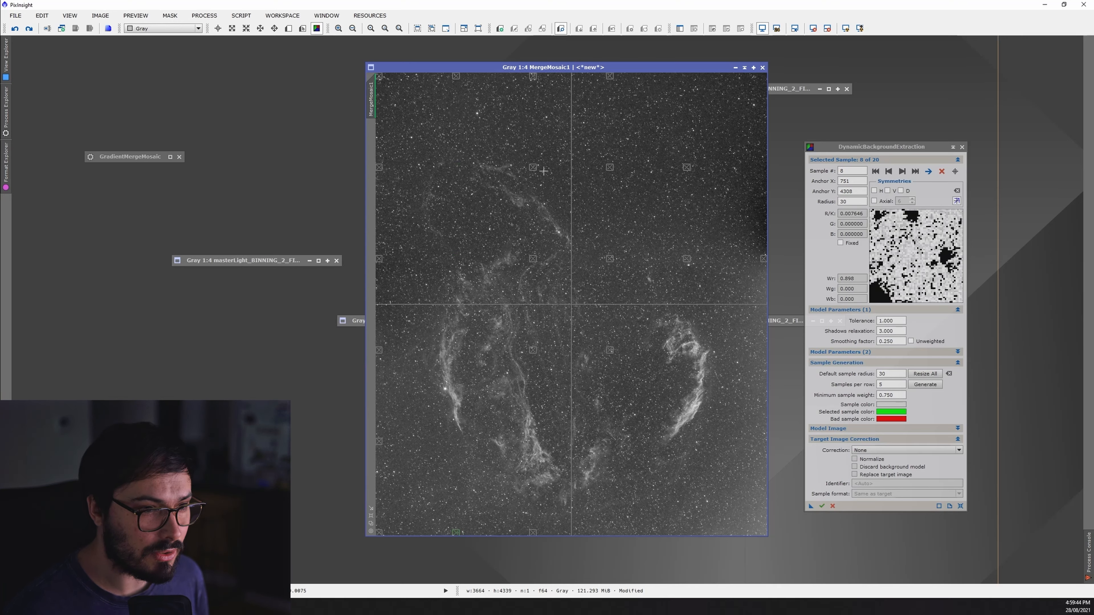
pyautogui.press('Delete')
pyautogui.press('Delete')
pyautogui.press('Delete')
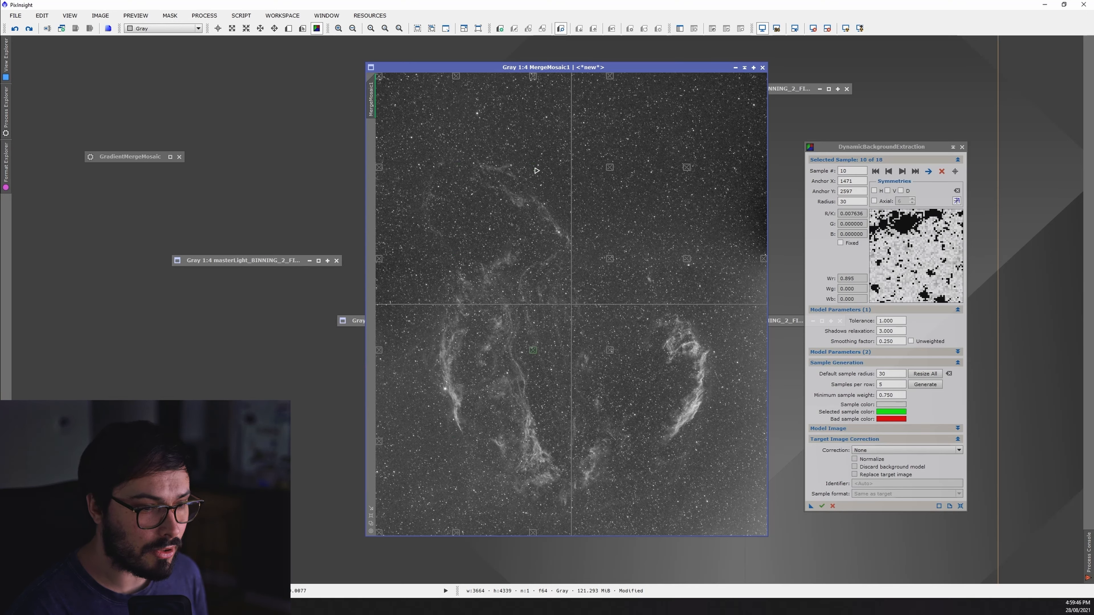
pyautogui.click(613, 169)
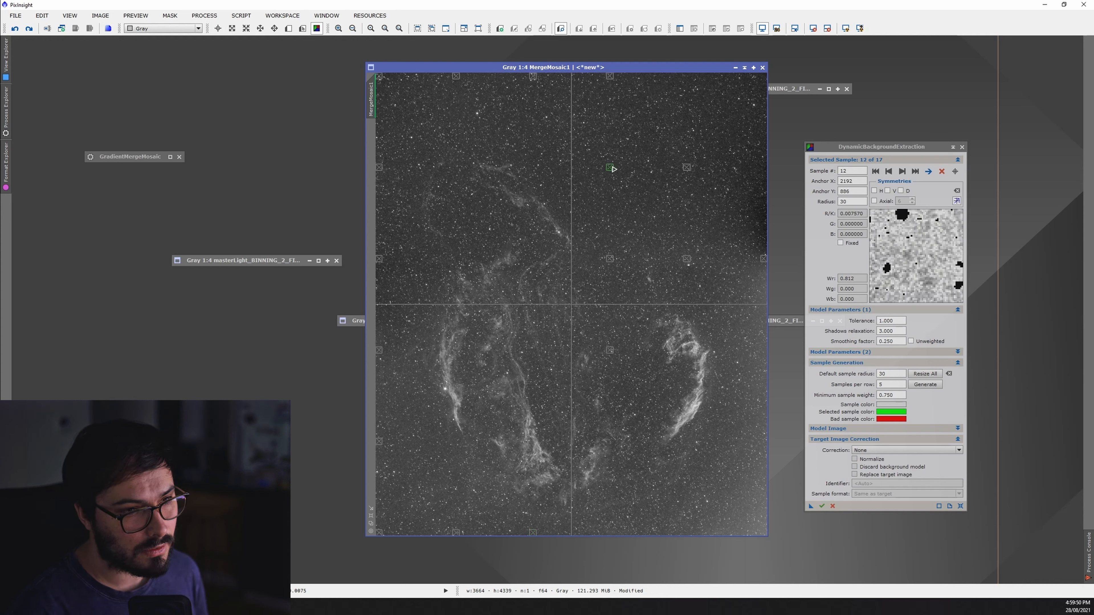
pyautogui.press('Delete')
pyautogui.press('Delete')
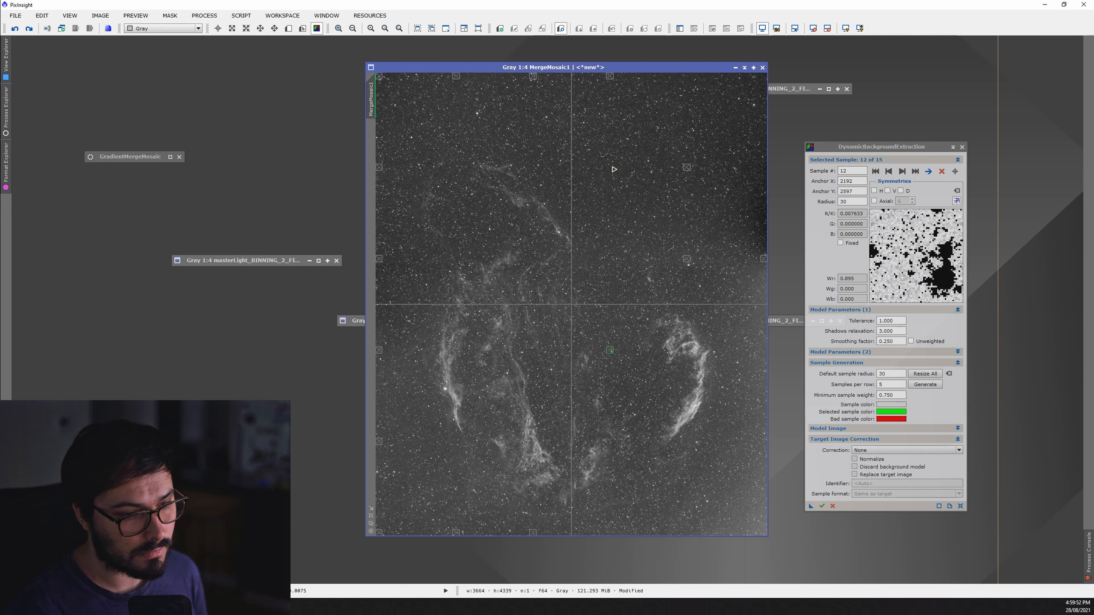
pyautogui.press('Delete')
pyautogui.click(687, 259)
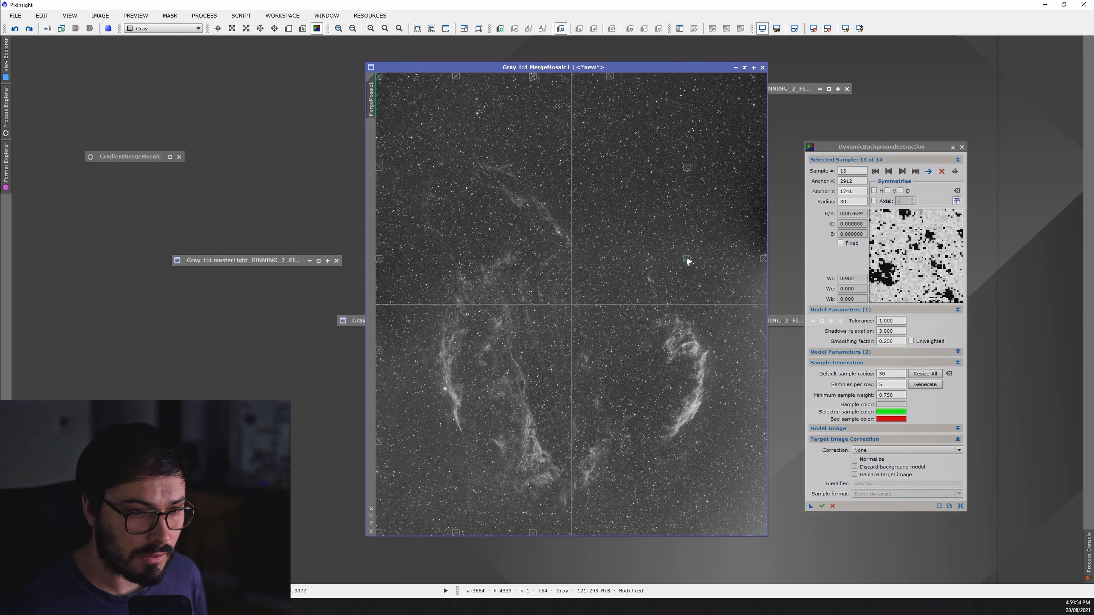
pyautogui.press('Delete')
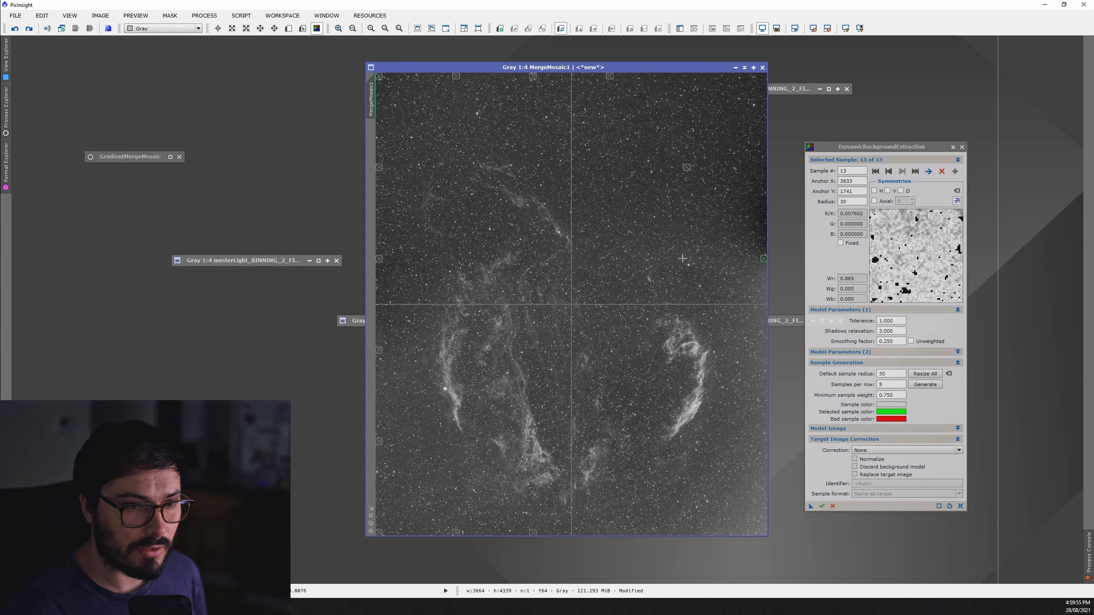
# - Add samples along the mosaic's upper right edge and top edge, and move the upper-left corner sample slightly down
pyautogui.click(764, 76)
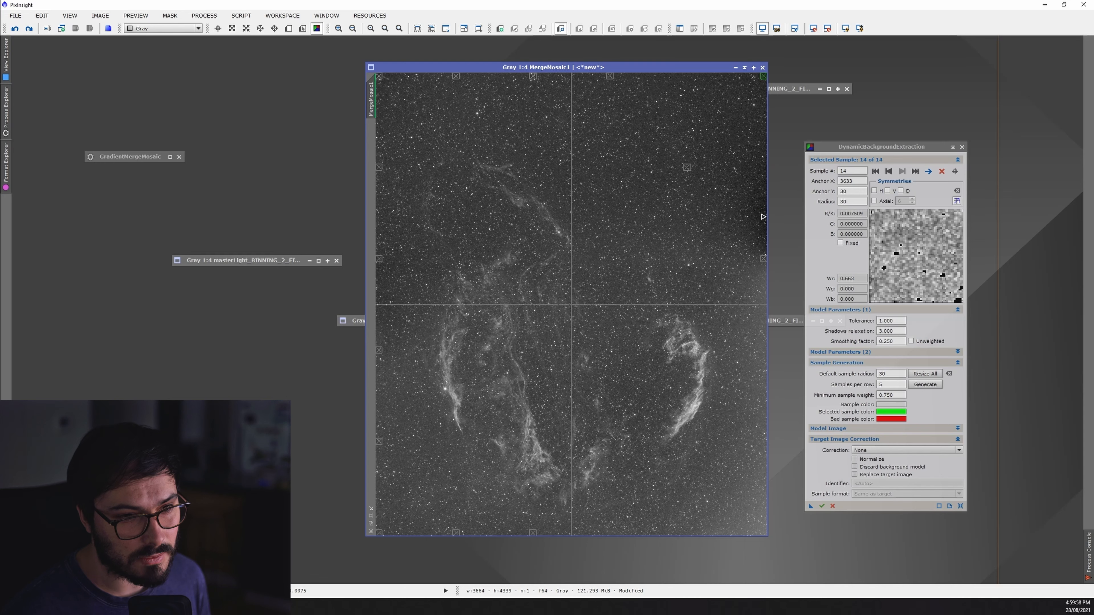
pyautogui.click(763, 216)
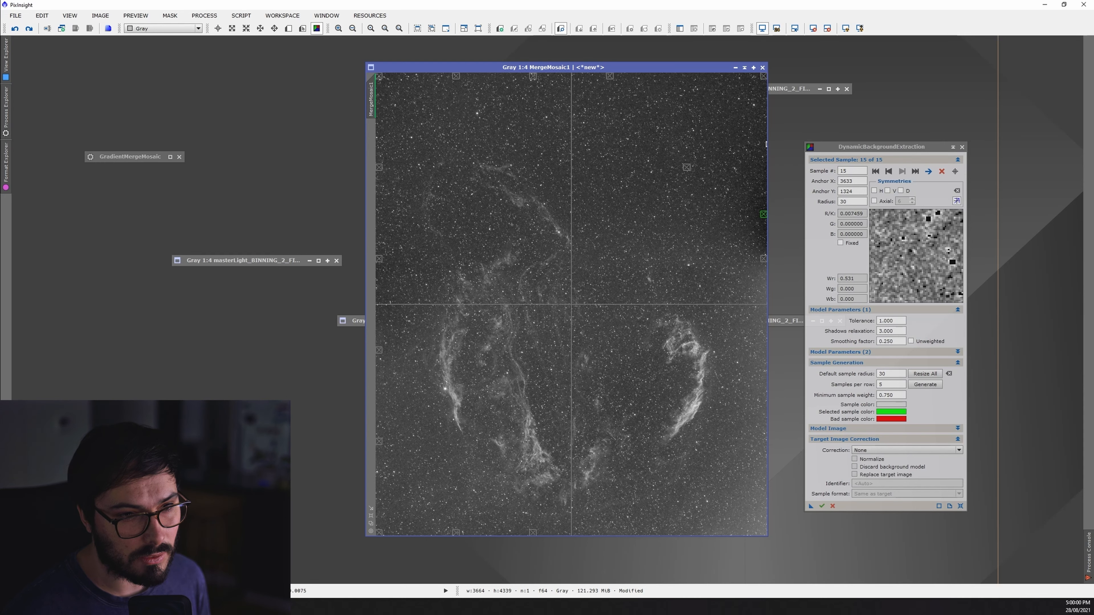
pyautogui.click(765, 143)
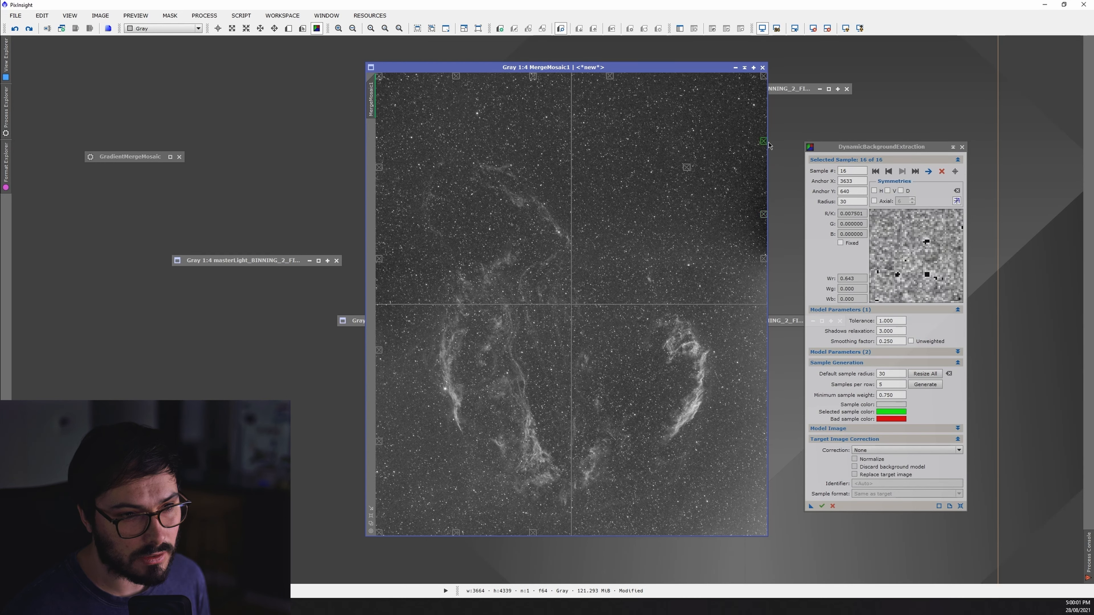
pyautogui.click(676, 77)
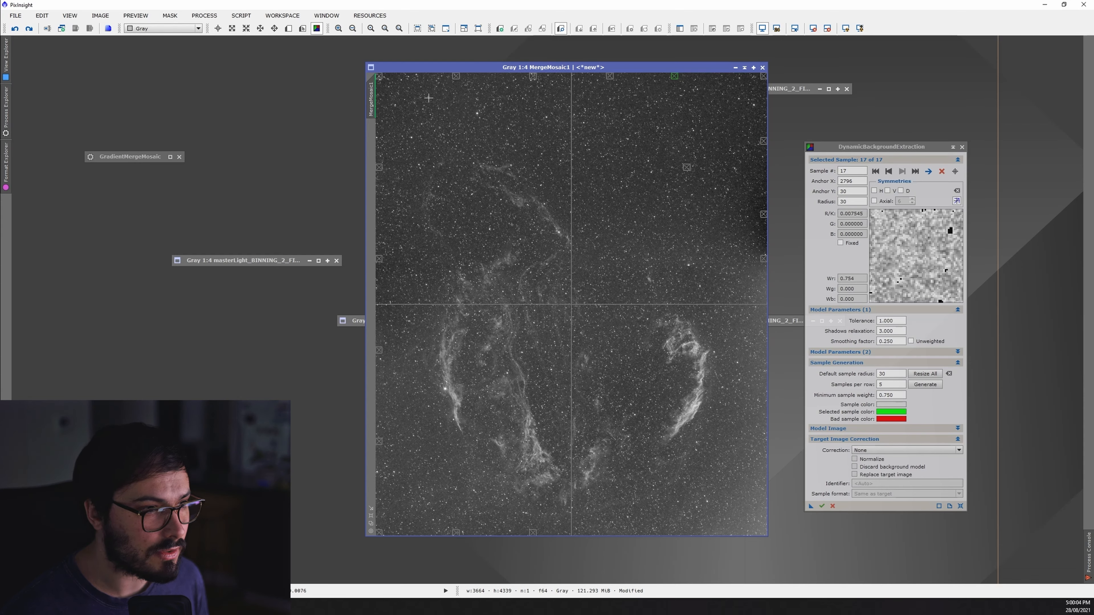
pyautogui.moveTo(381, 79); pyautogui.dragTo(380, 94)
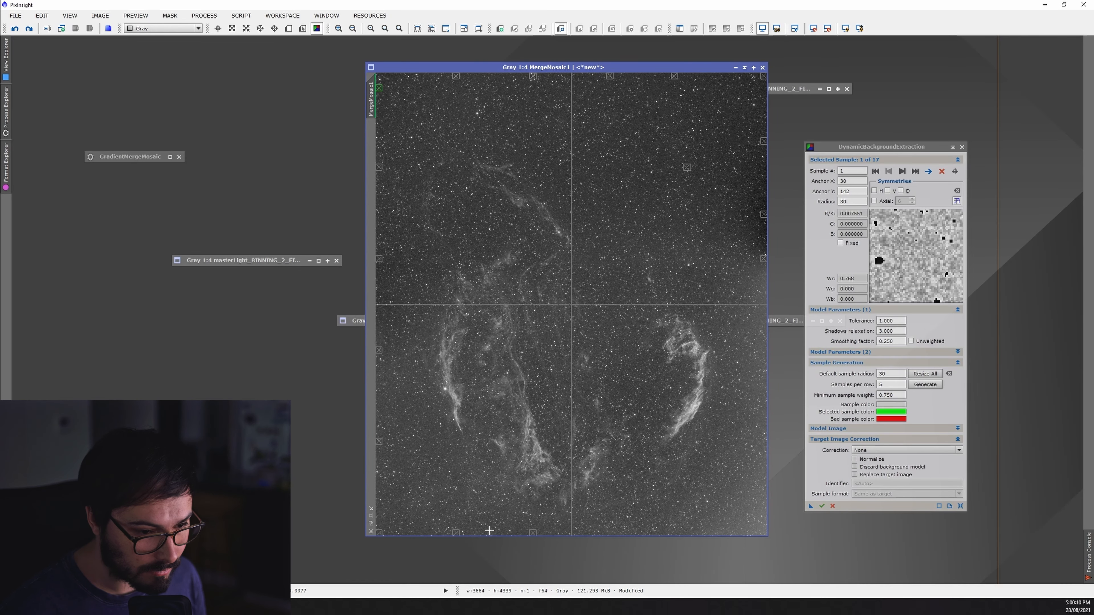
# - Add background samples along the mosaic's bottom edge and around its bright lower-right corner, moving the corner sample inward
pyautogui.click(612, 533)
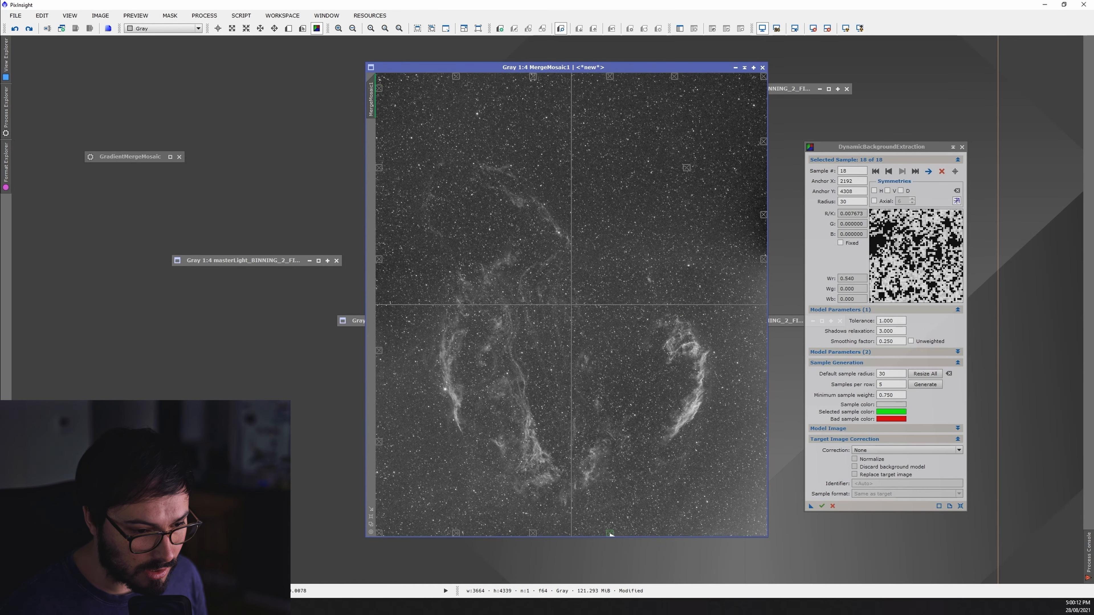
pyautogui.click(697, 533)
pyautogui.click(765, 534)
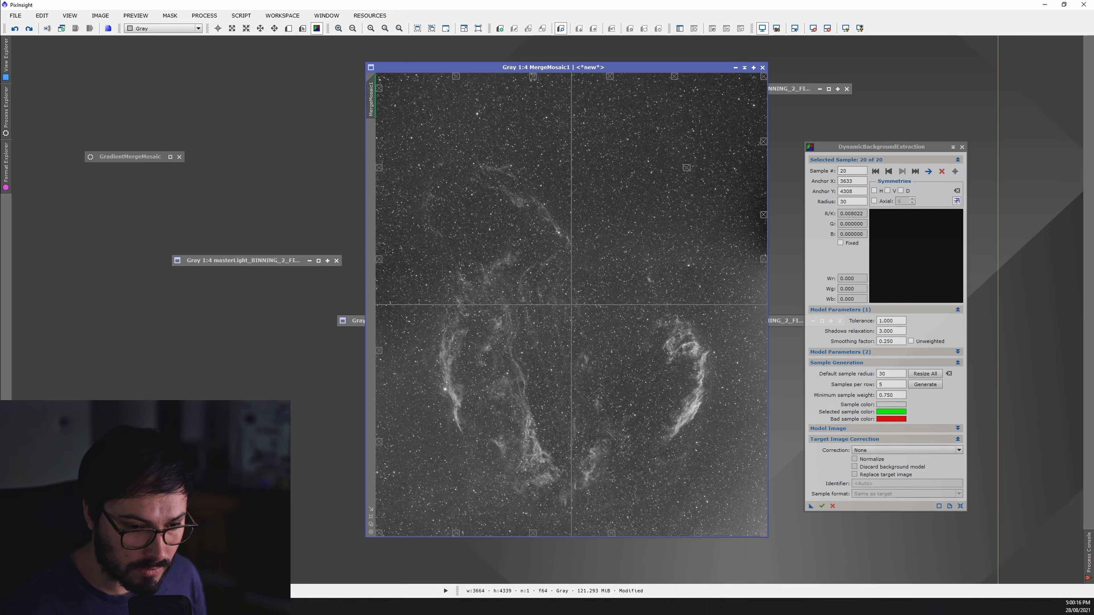
pyautogui.moveTo(765, 533); pyautogui.dragTo(745, 461)
pyautogui.click(763, 466)
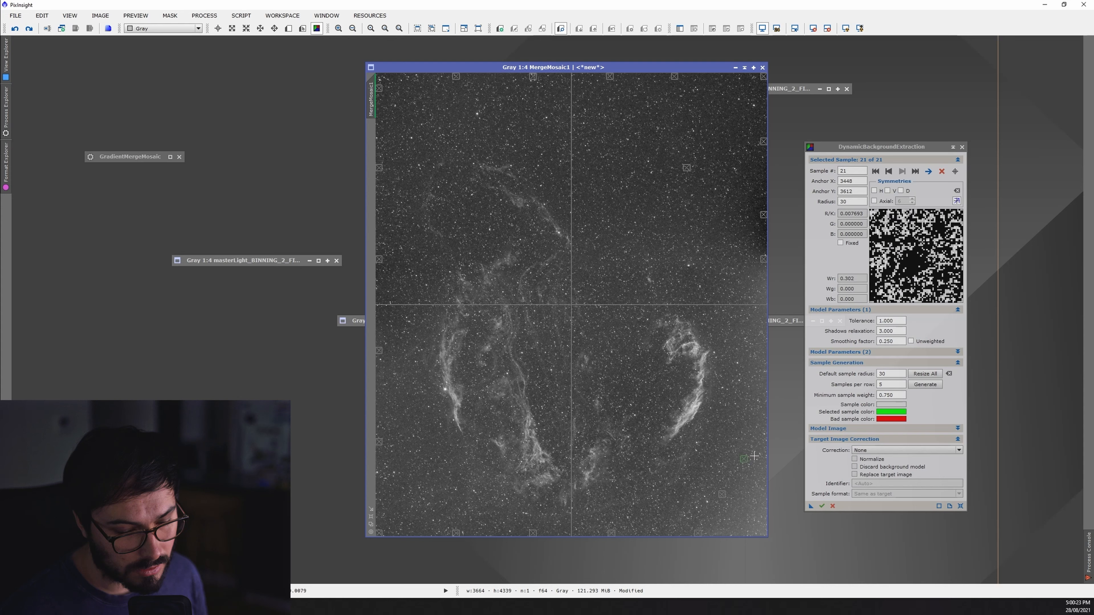
# - Add background samples up the mosaic's lower right side, nudging them slightly inward from the edge
pyautogui.click(763, 417)
pyautogui.moveTo(764, 417); pyautogui.dragTo(755, 419)
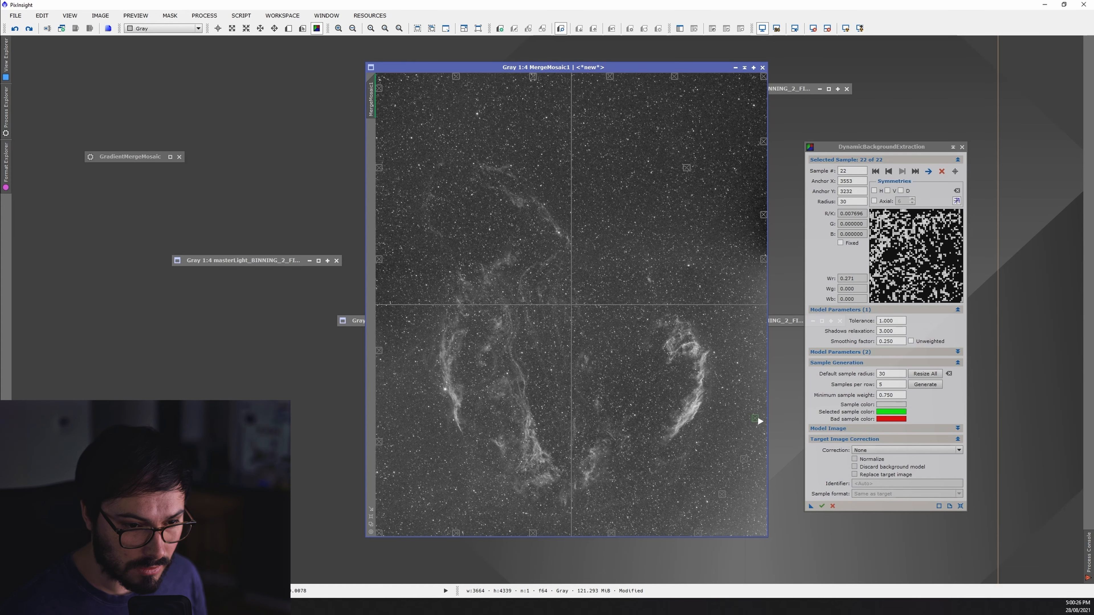
pyautogui.click(755, 367)
pyautogui.moveTo(754, 367); pyautogui.dragTo(752, 368)
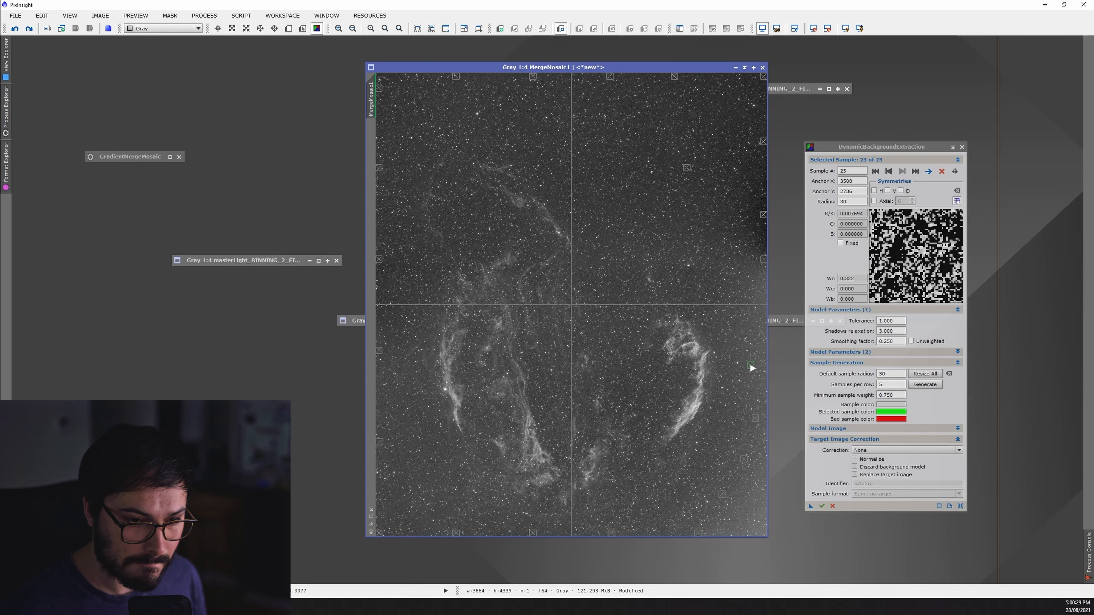
pyautogui.click(755, 317)
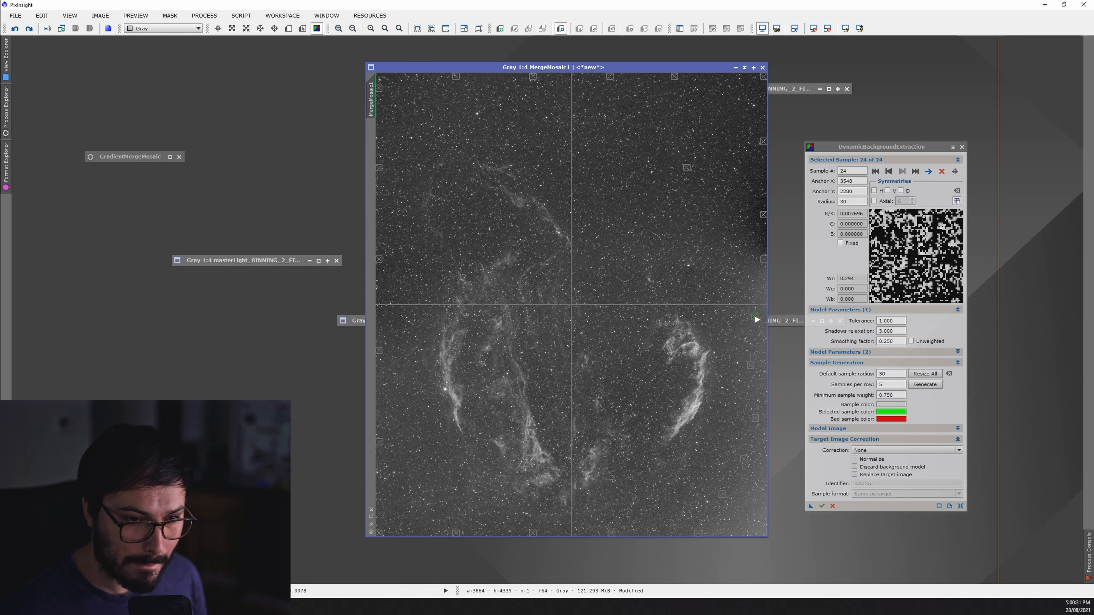
# - Add three background samples around the dark area in the mosaic's upper right region
pyautogui.click(764, 298)
pyautogui.click(715, 223)
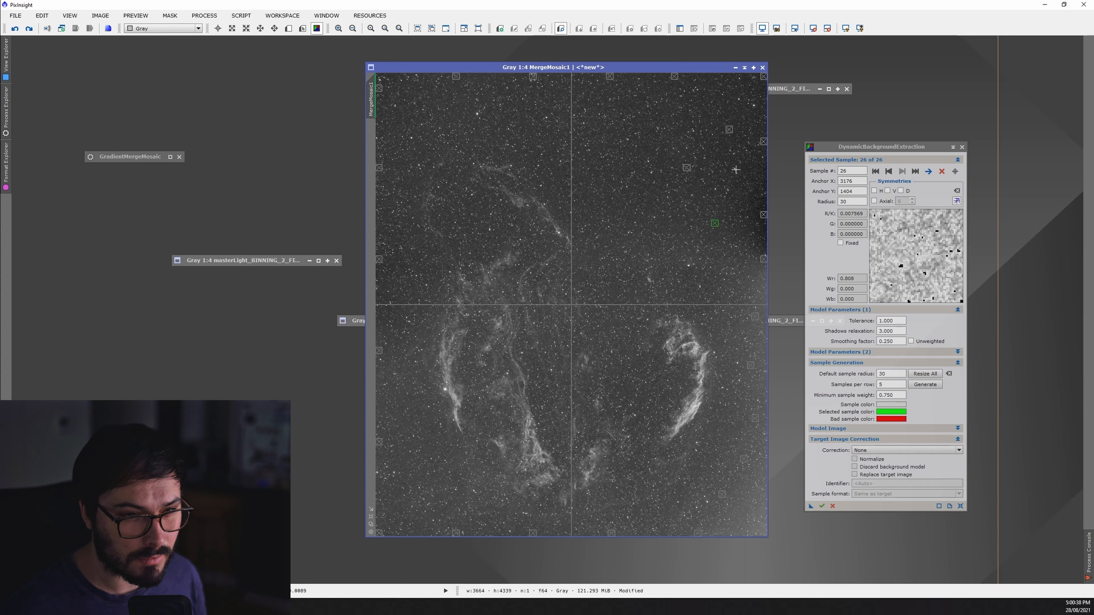
pyautogui.click(735, 188)
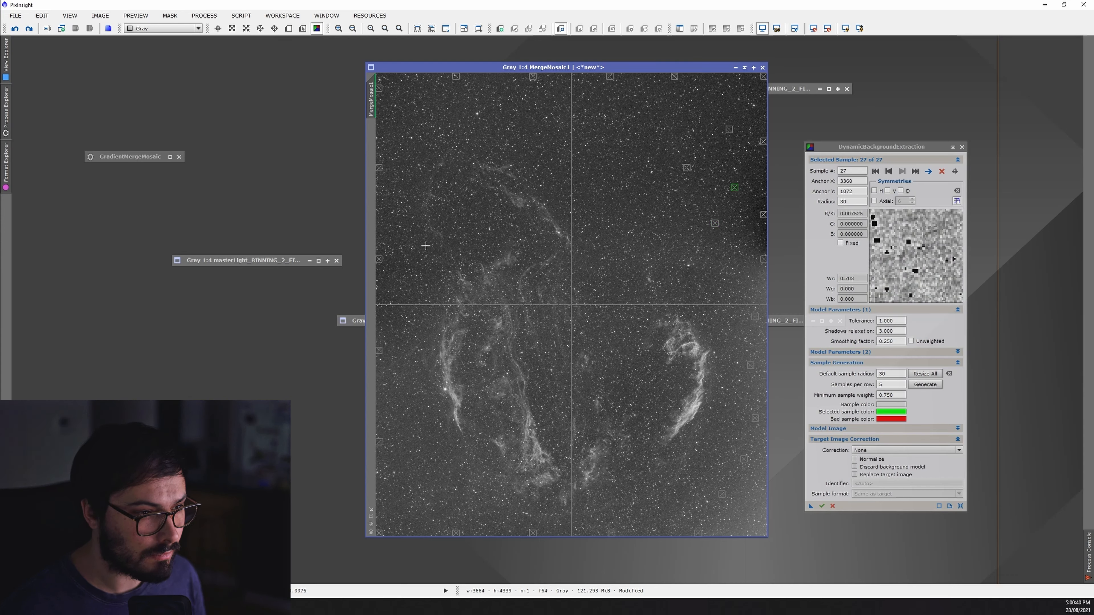
# - Add background samples on the mosaic's left side and in the nebula-free gaps of its centre and right half
pyautogui.click(382, 293)
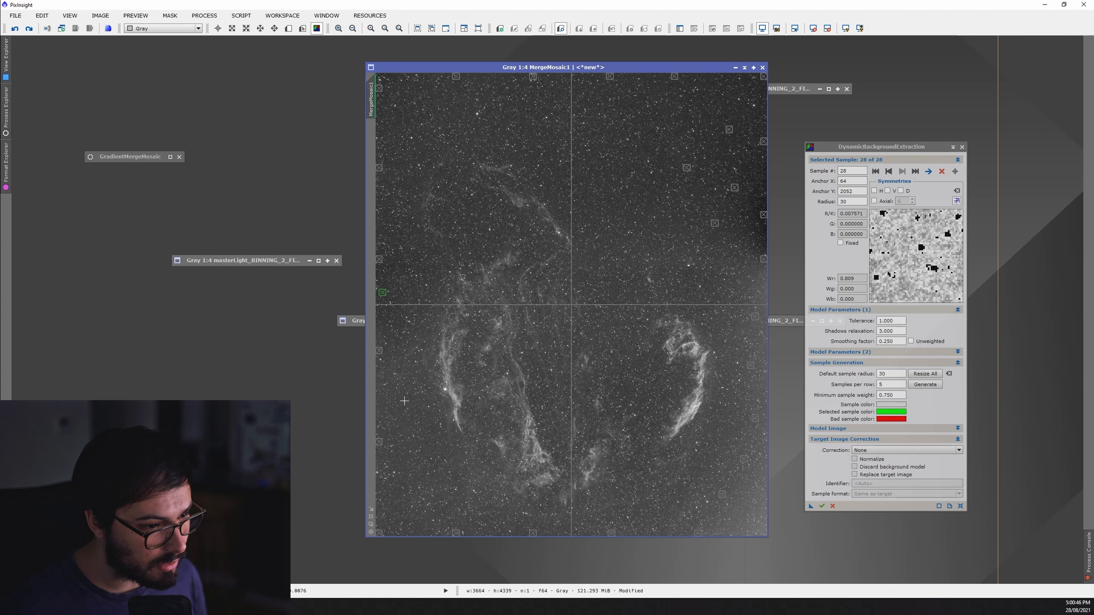
pyautogui.click(403, 396)
pyautogui.moveTo(404, 397); pyautogui.dragTo(400, 418)
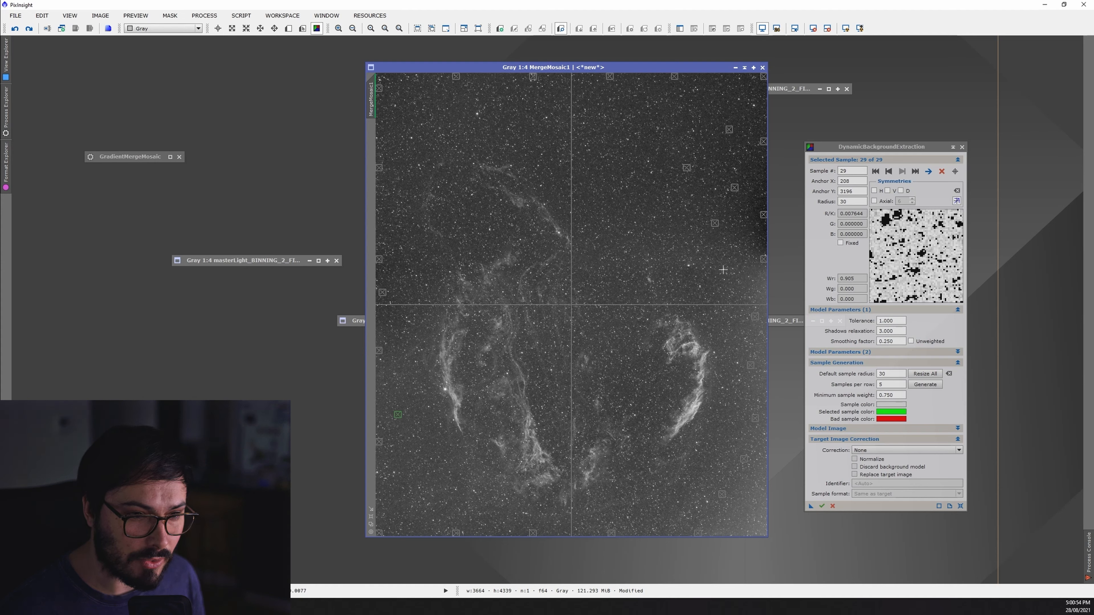
pyautogui.click(682, 254)
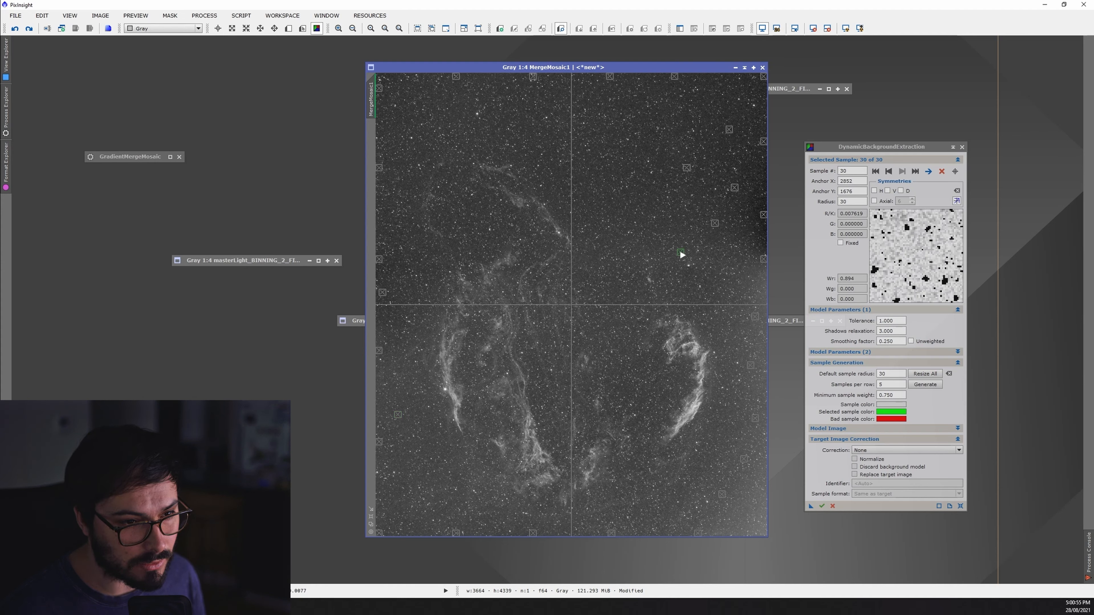
pyautogui.click(607, 262)
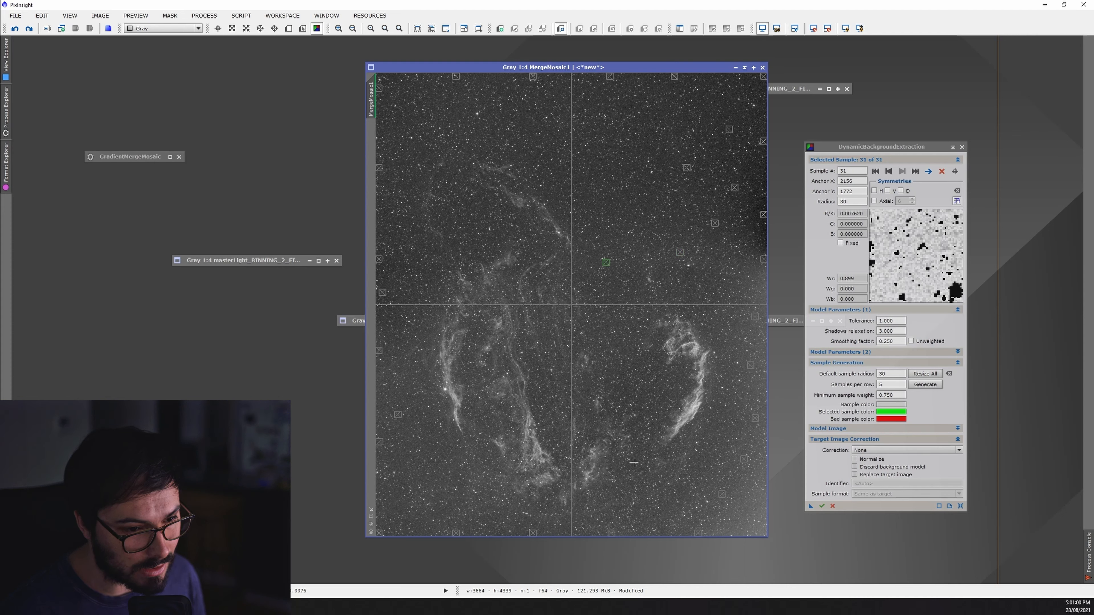
pyautogui.click(641, 400)
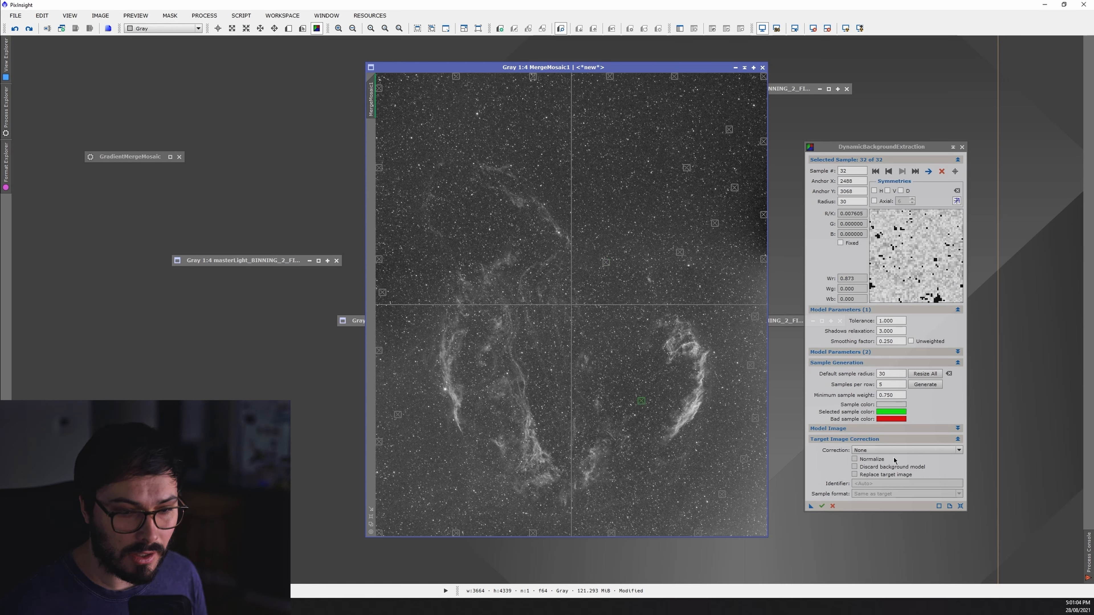
# - Run DynamicBackgroundExtraction with no correction, examine the stretched background model beside the mosaic, and close it
pyautogui.click(822, 507)
pyautogui.moveTo(530, 109); pyautogui.dragTo(241, 130)
pyautogui.hotkey('ctrl', 'a')
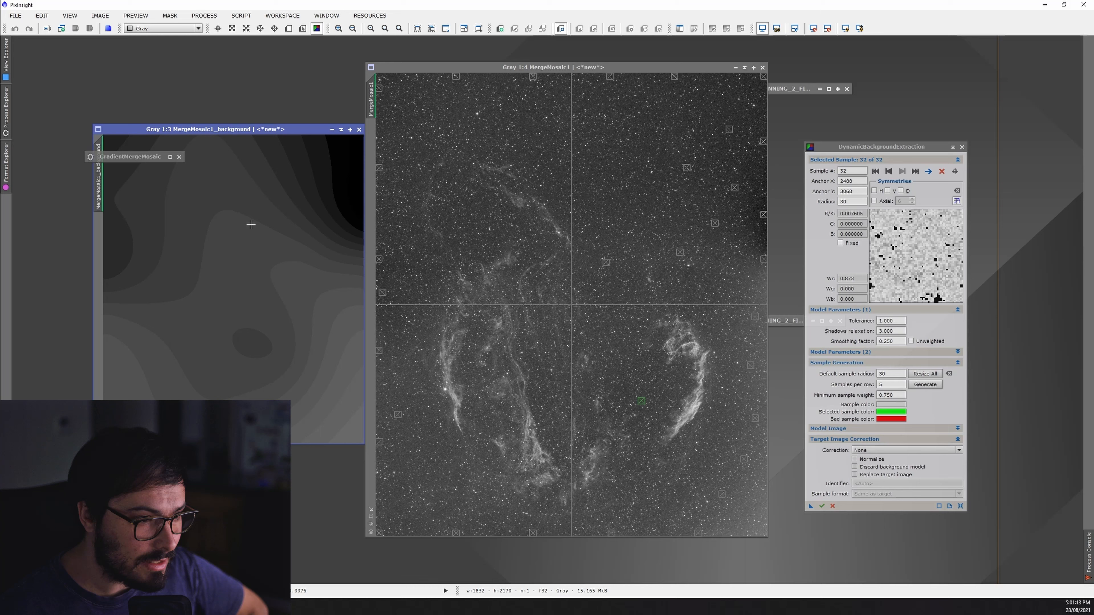
pyautogui.click(360, 130)
# - Set the target image correction to Subtraction, discarding the background model and replacing the target image
pyautogui.click(901, 451)
pyautogui.click(893, 466)
pyautogui.click(870, 467)
pyautogui.click(871, 475)
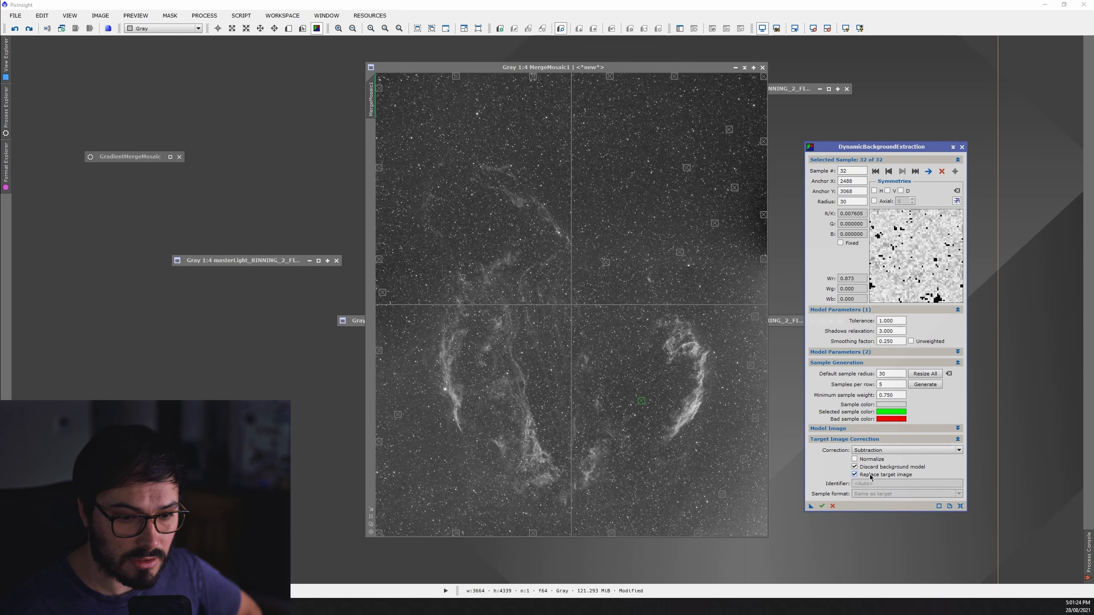
# - Apply the background subtraction to the mosaic with a refreshed screen stretch, and save the DynamicBackgroundExtraction settings as a workspace process icon
pyautogui.click(822, 506)
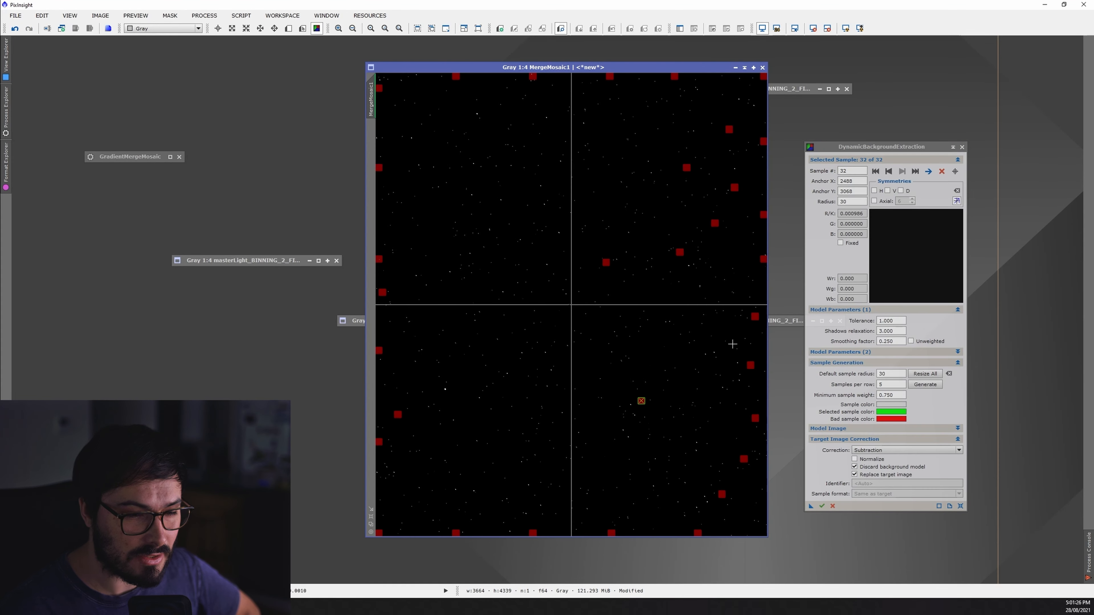
pyautogui.click(847, 29)
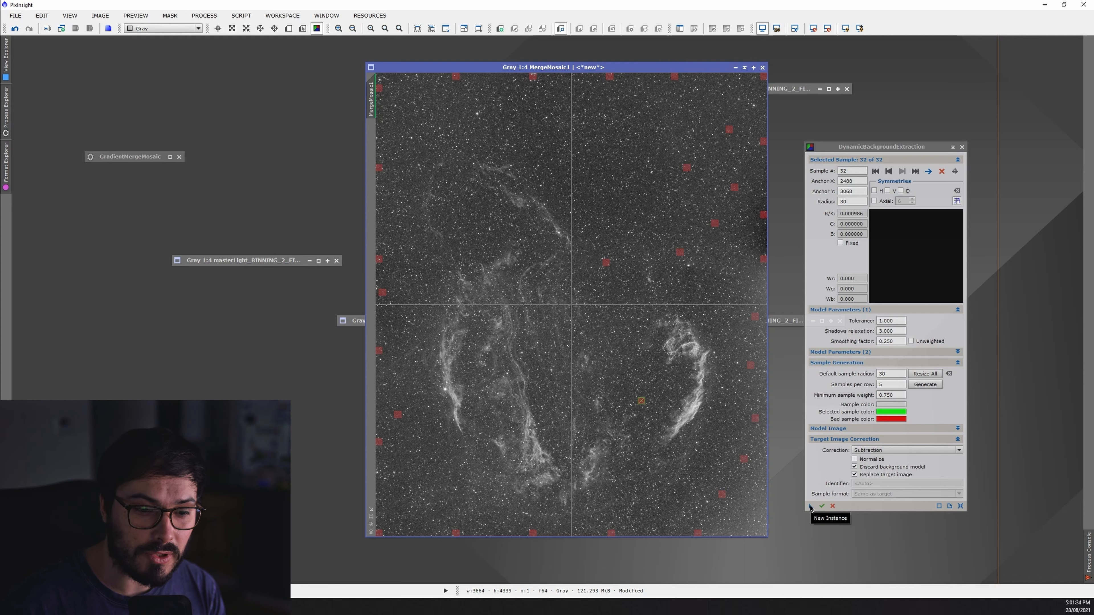
pyautogui.moveTo(810, 507); pyautogui.dragTo(823, 538)
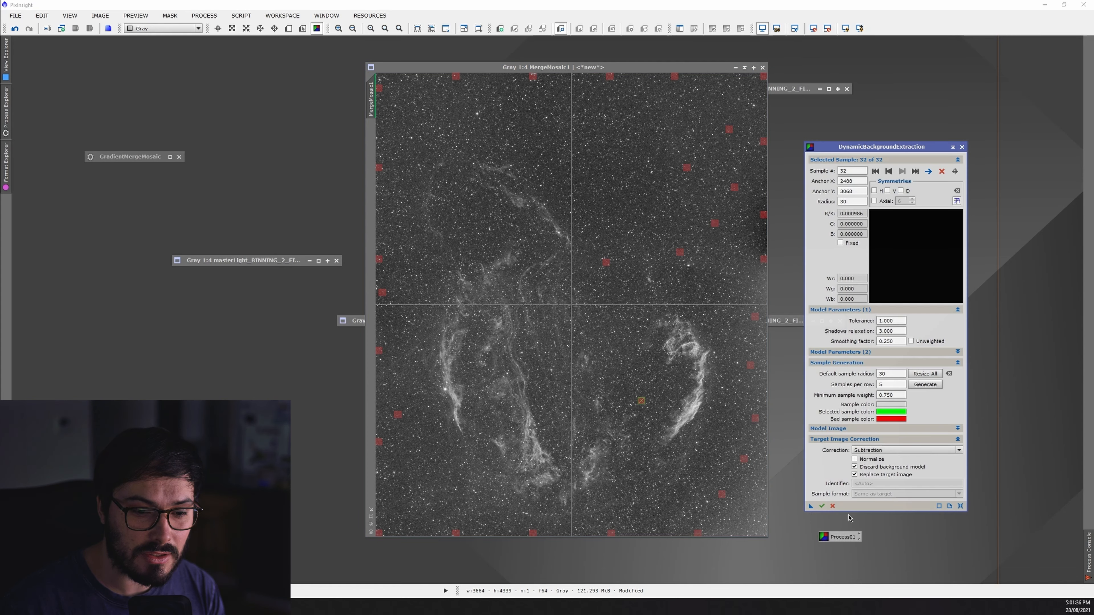
pyautogui.click(962, 147)
# - Run AutomaticBackgroundExtractor on the mosaic with its existing Subtraction correction settings, and close the tool
pyautogui.click(529, 315)
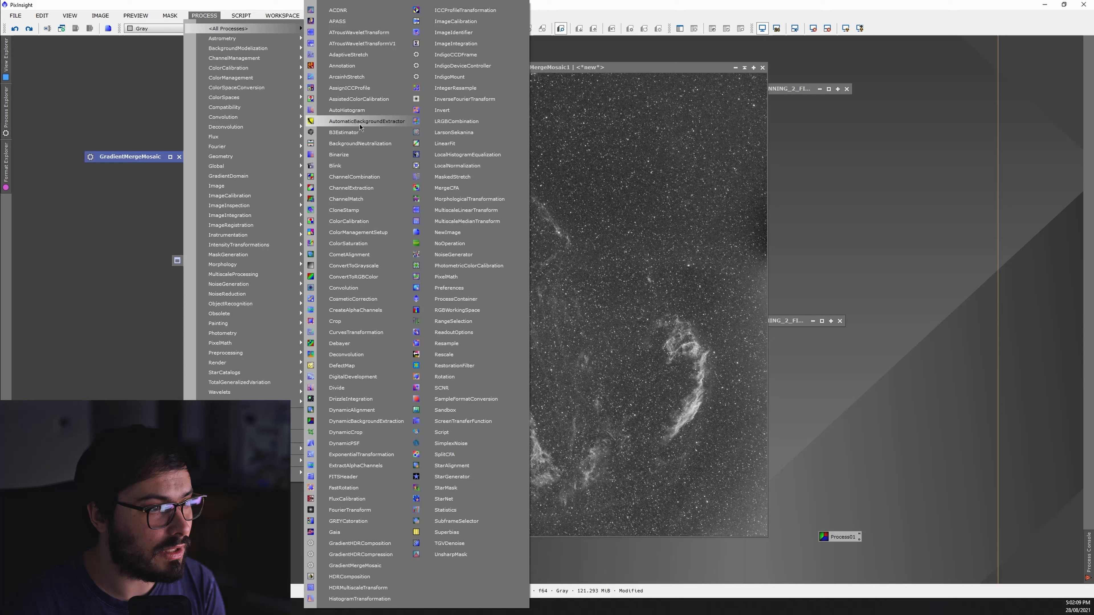
pyautogui.click(361, 126)
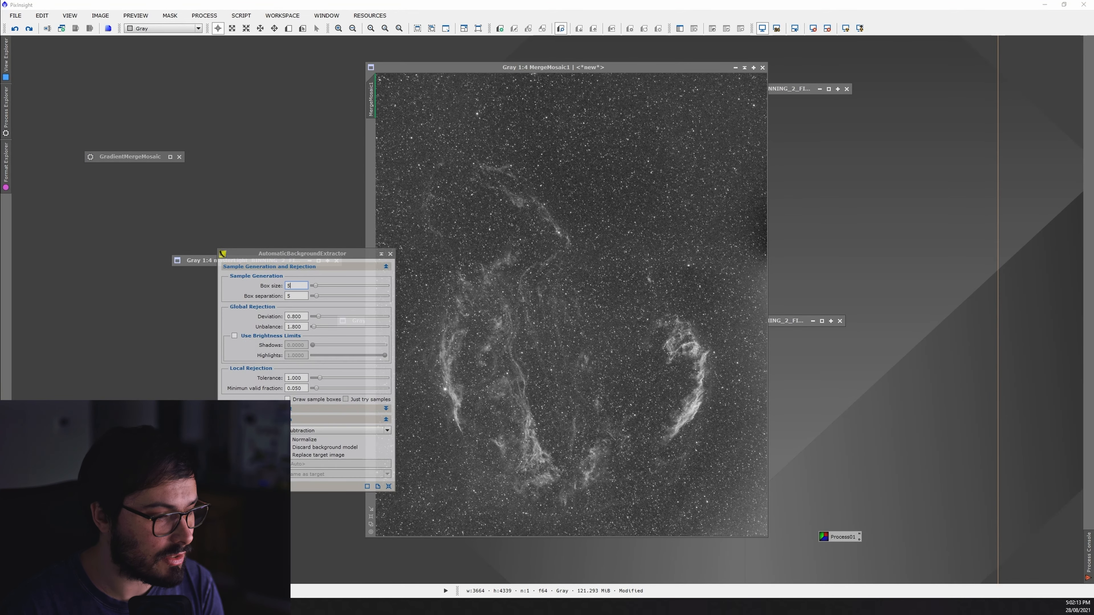
pyautogui.moveTo(223, 254); pyautogui.dragTo(617, 346)
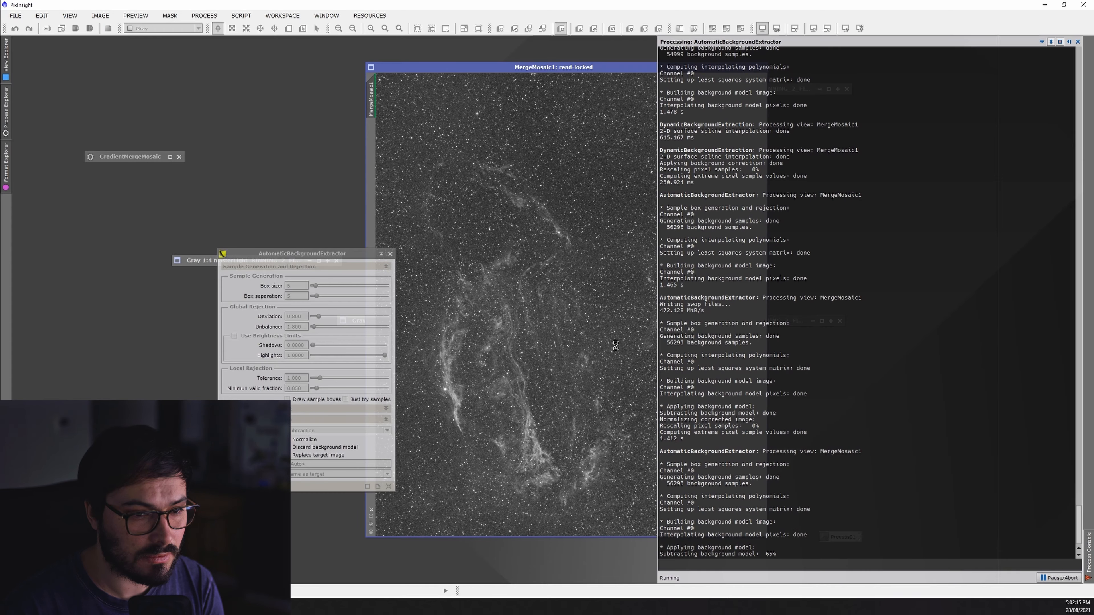
pyautogui.click(391, 254)
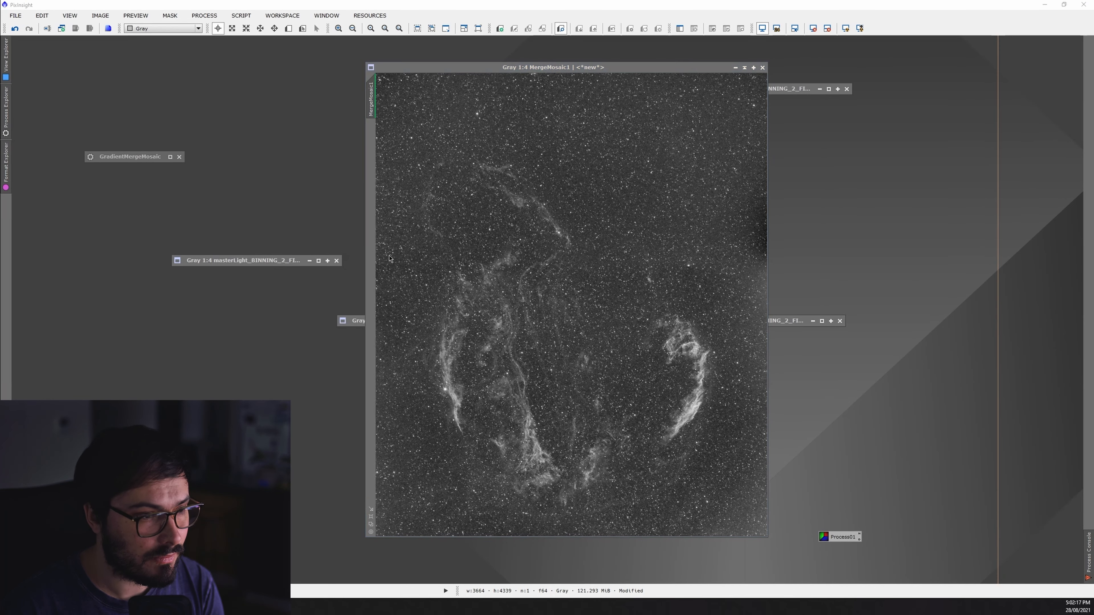